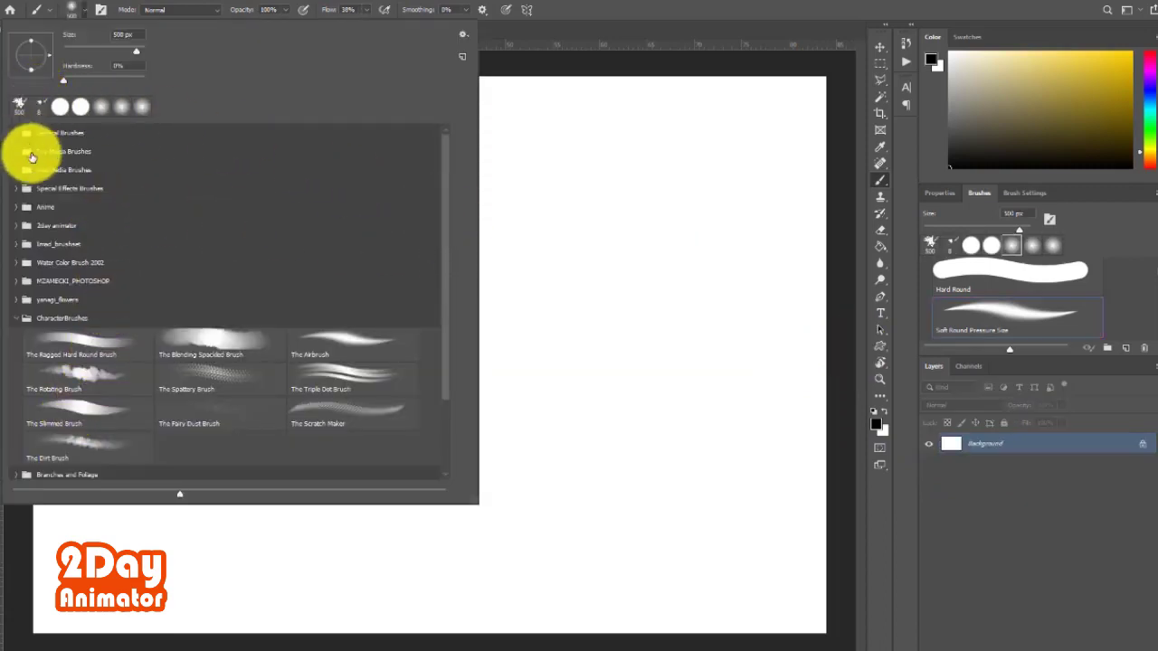
Choose the Soft Round Pressure Size brush, undo a test stroke, and set 46% opacity at 70 px.
left_click(16, 139)
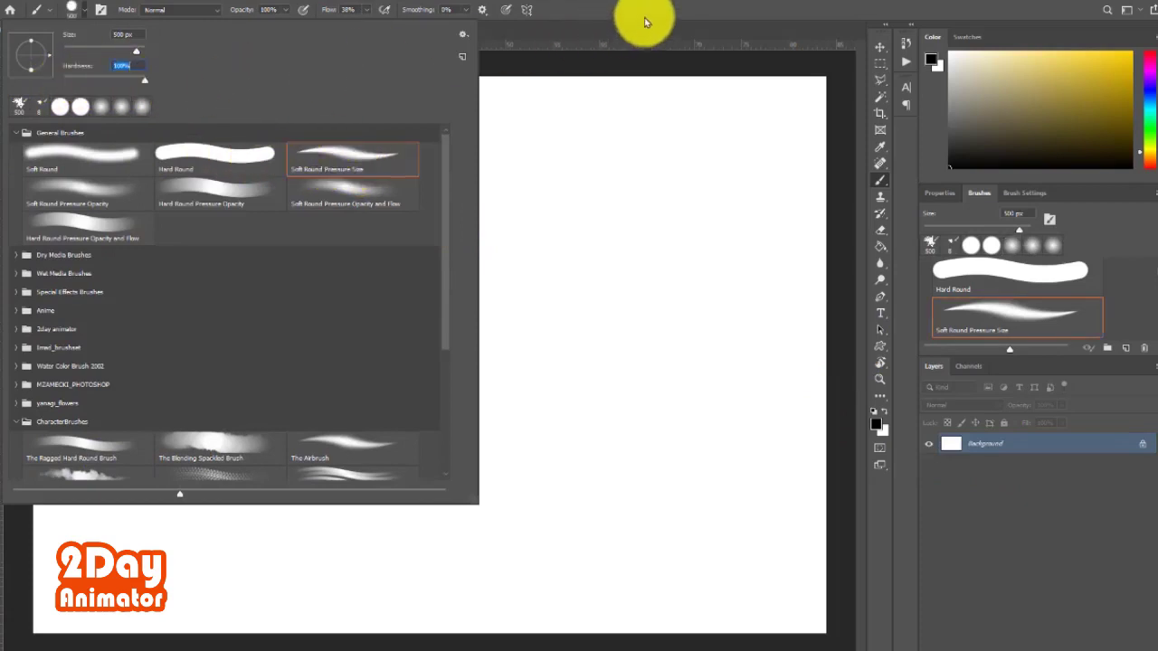
left_click(594, 12)
mouse_move(331, 191)
left_mouse_down()
mouse_move(330, 314)
mouse_move(315, 336)
mouse_move(359, 405)
left_mouse_up()
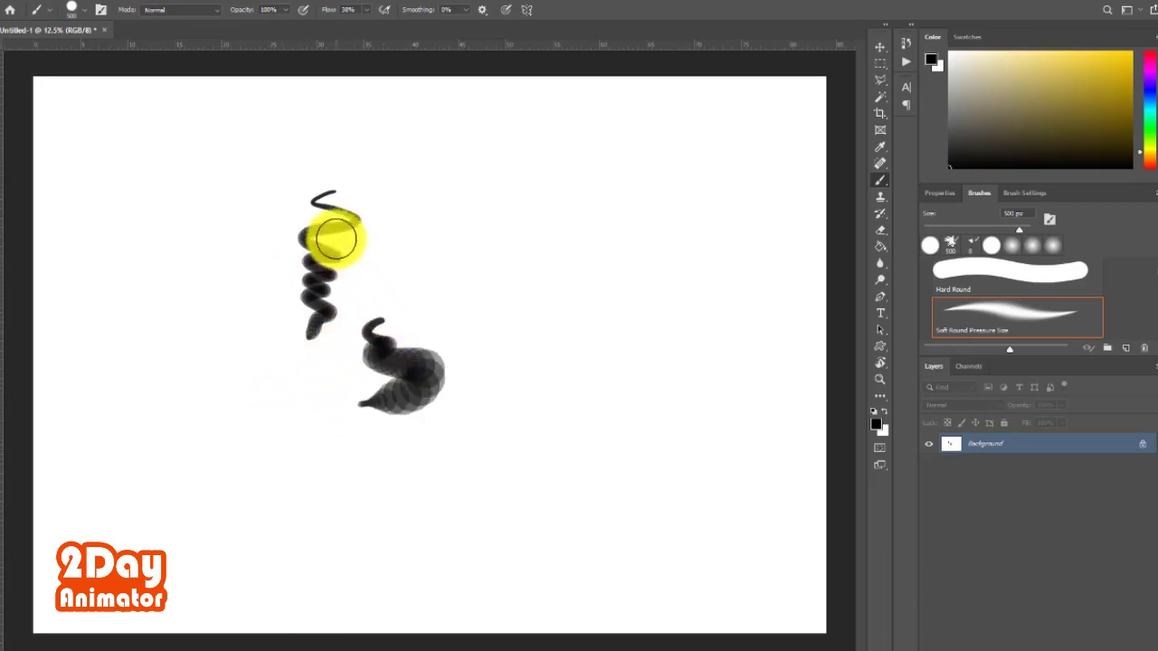
key("ctrl+z")
key("ctrl+z")
key("4")
key("6")
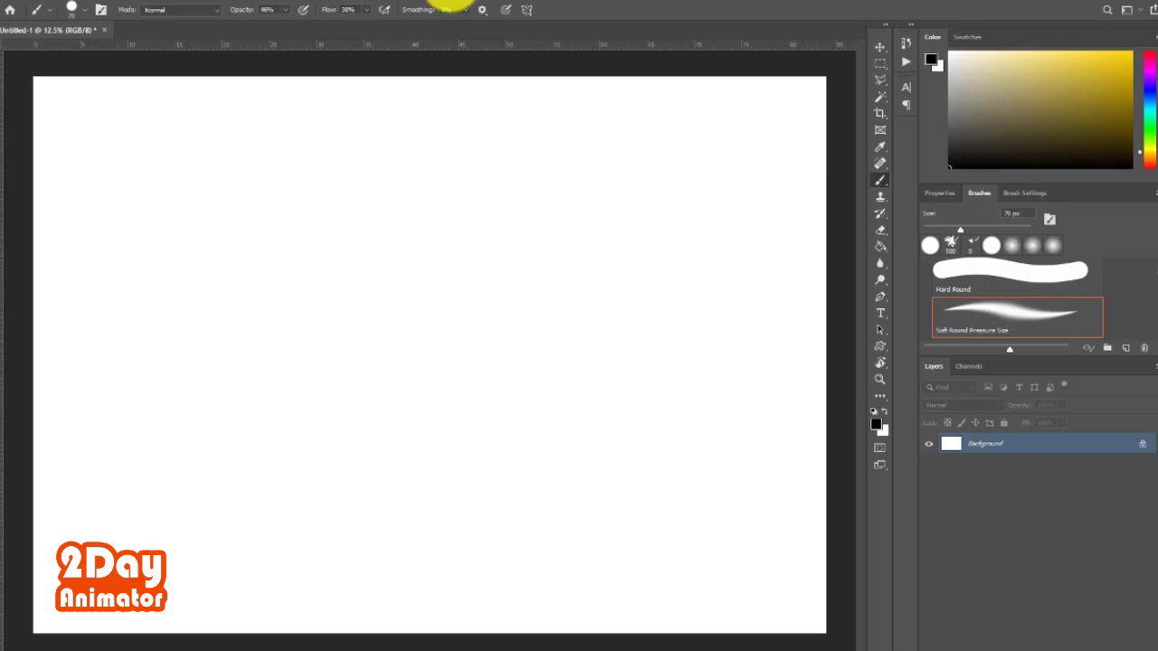
Raise the brush flow to 100% and add a new empty Layer 1.
mouse_move(81, 170)
left_mouse_down()
mouse_move(207, 181)
mouse_move(306, 85)
left_mouse_up()
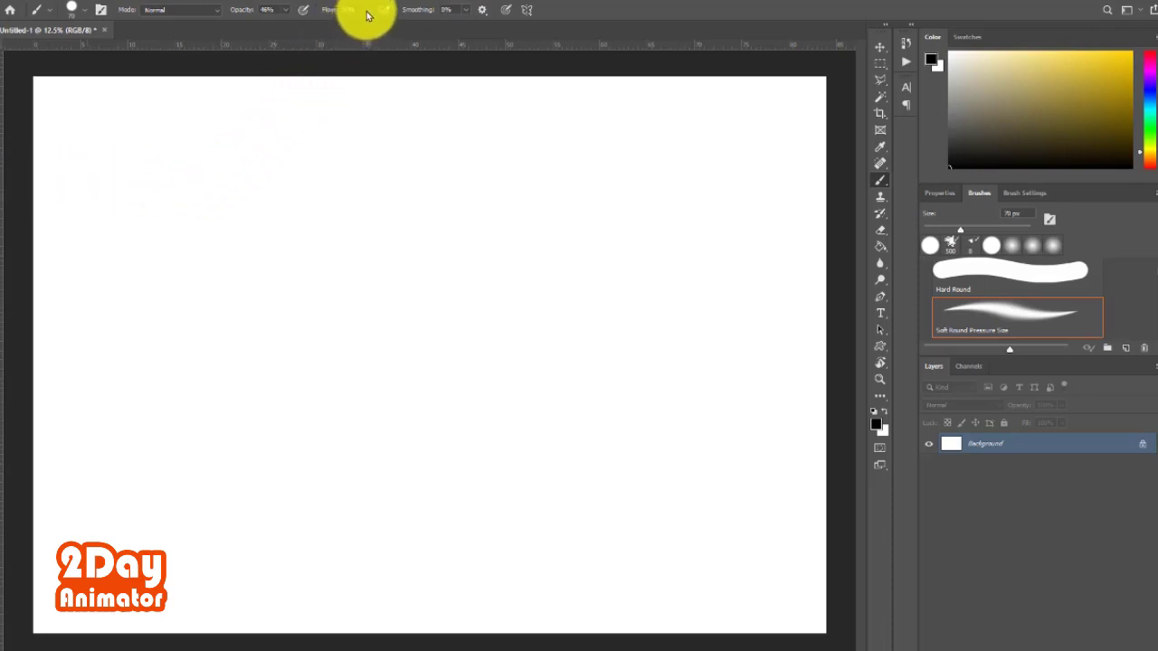
left_click(366, 9)
left_click_drag(395, 27, 453, 11)
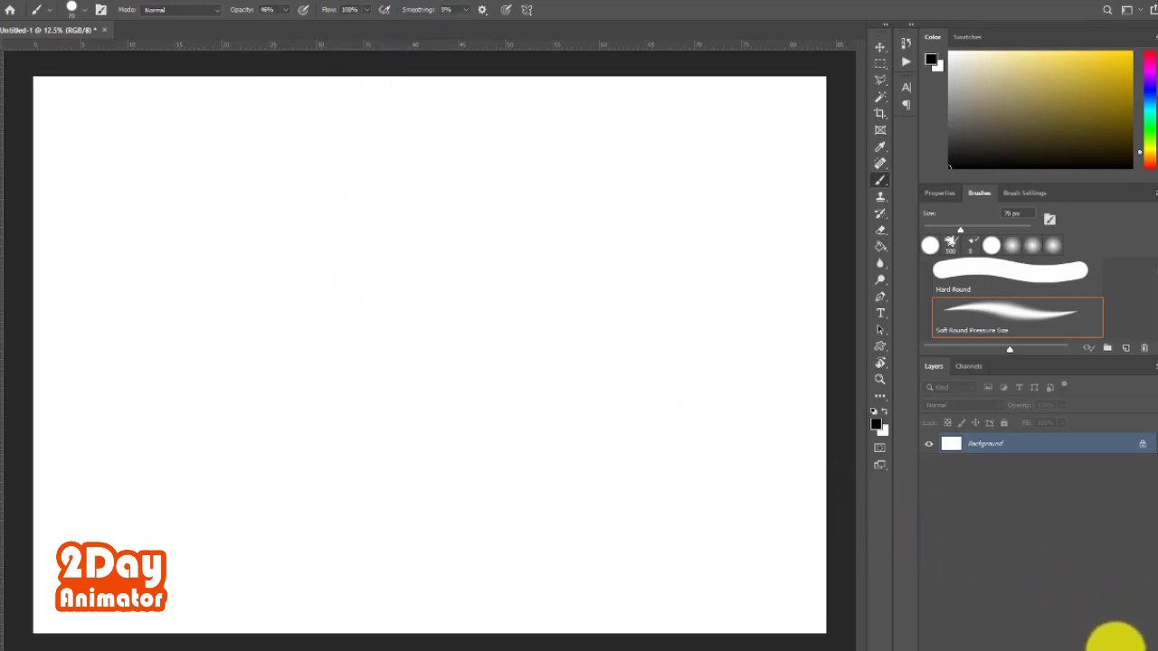
key("ctrl+shift+alt+n")
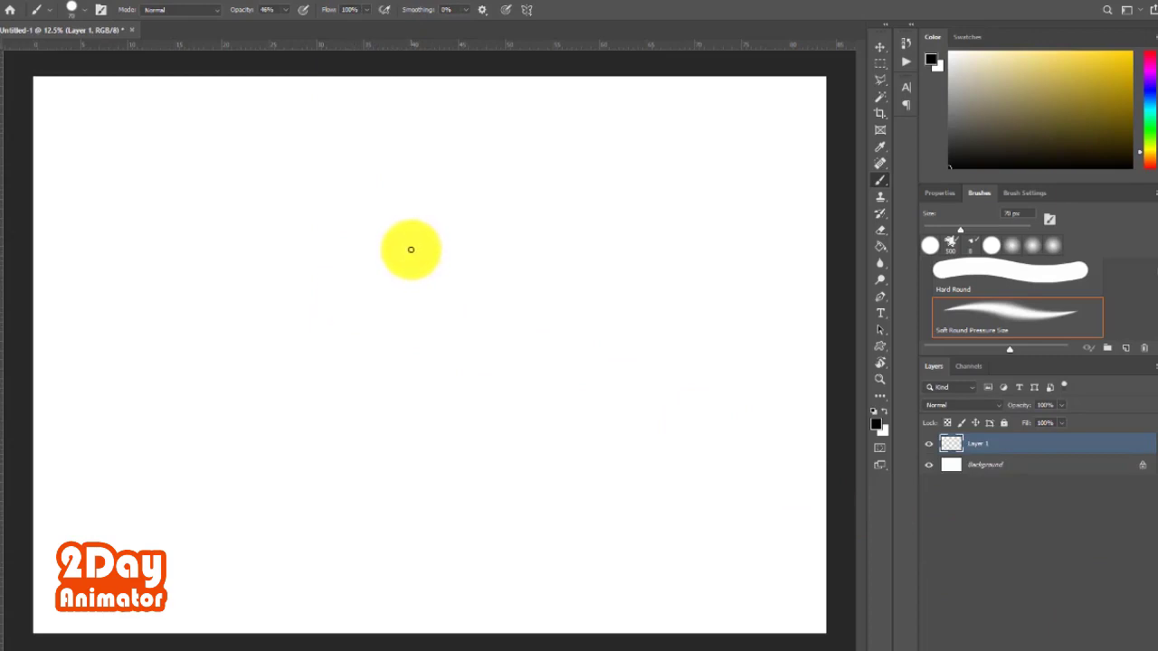
Set brush smoothing to 12% and sketch a rough grey oval for the head.
mouse_move(343, 291)
left_mouse_down()
mouse_move(338, 191)
mouse_move(295, 248)
mouse_move(408, 272)
left_mouse_up()
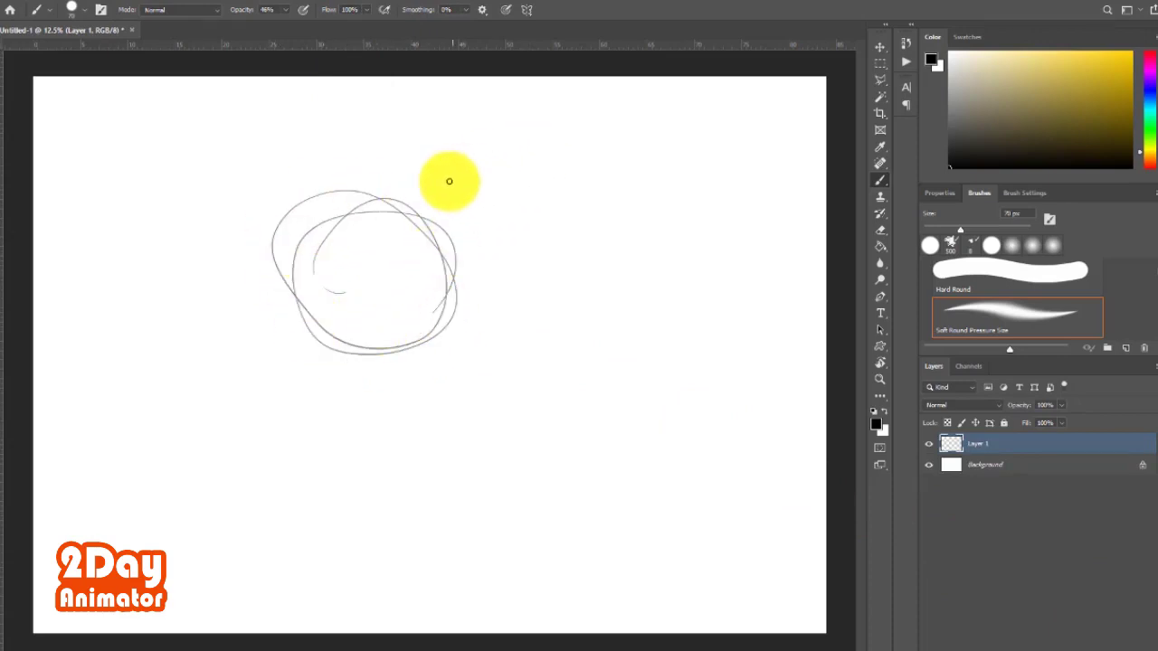
key("ctrl+z")
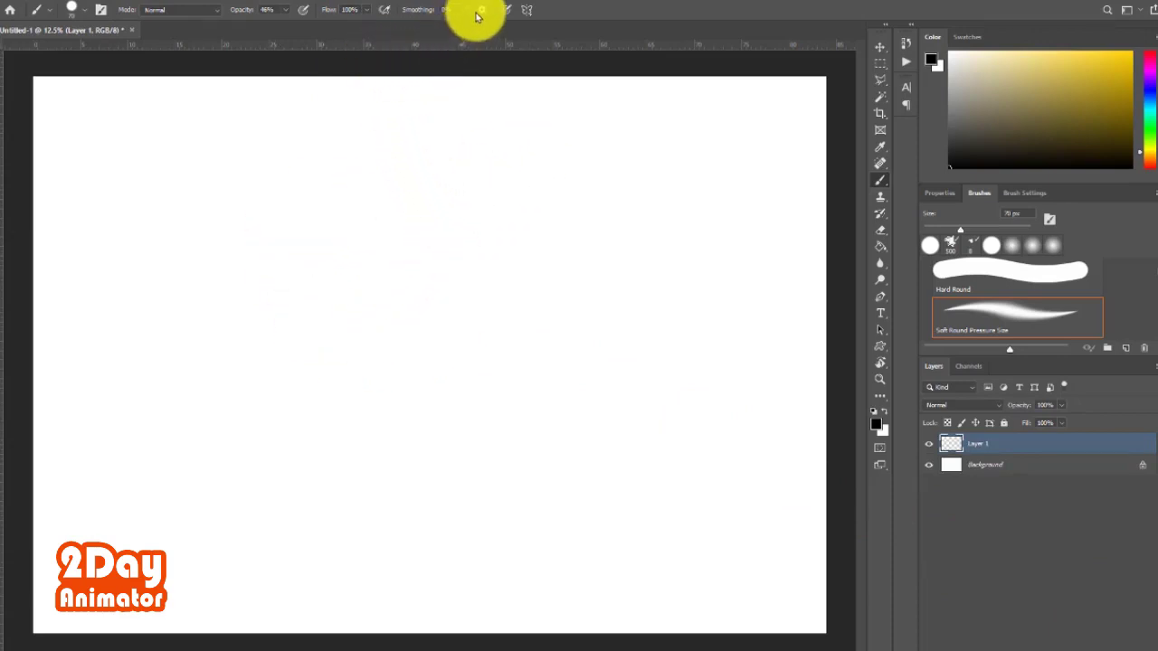
left_click(466, 12)
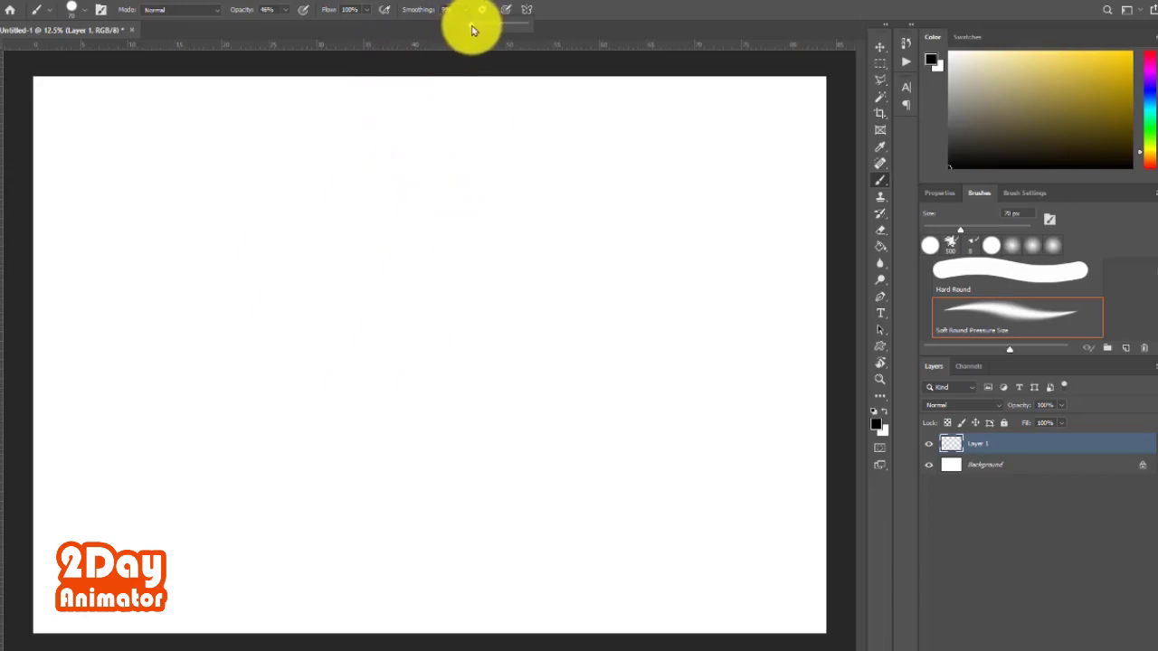
left_click_drag(468, 26, 471, 27)
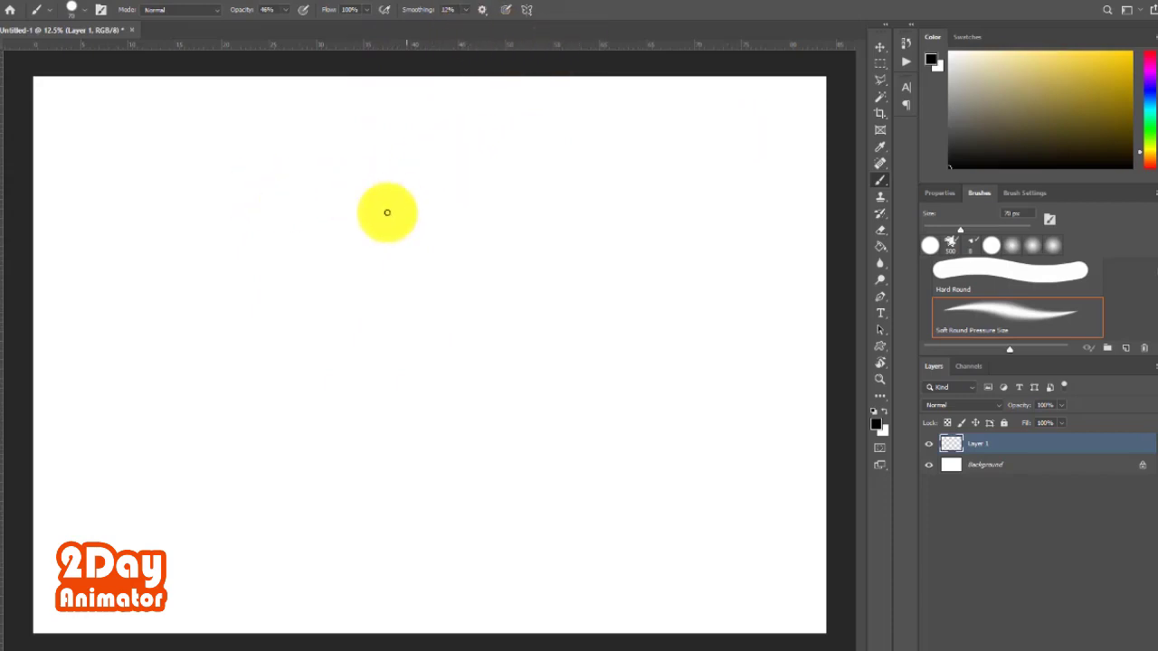
left_click_drag(367, 312, 412, 317)
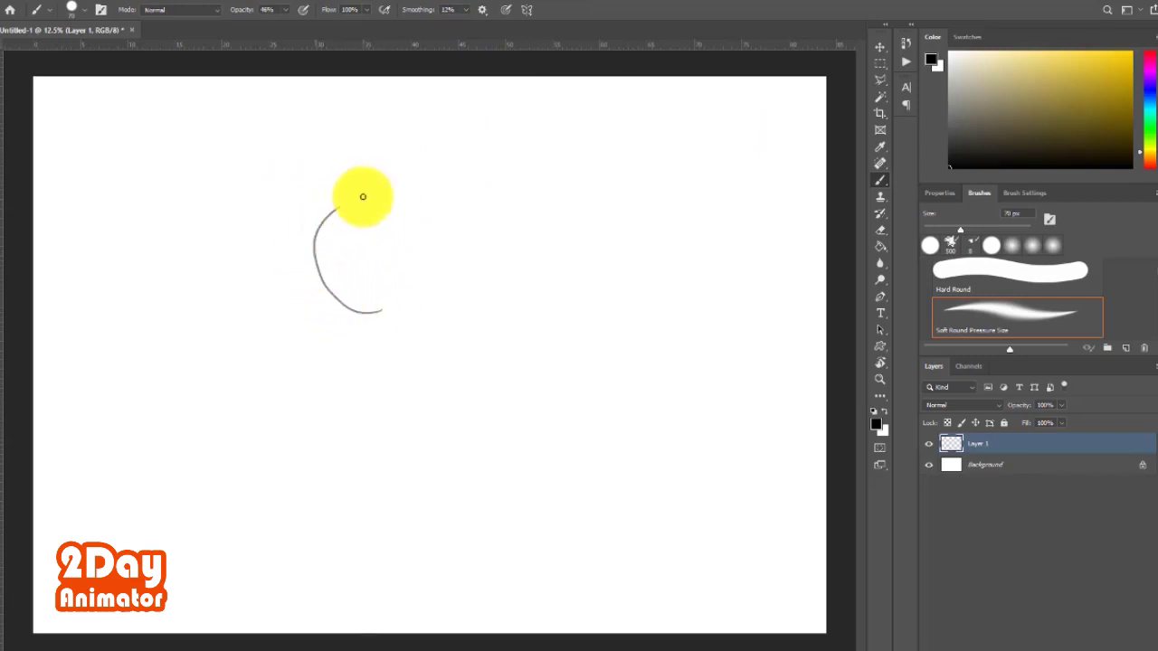
mouse_move(345, 205)
left_mouse_down()
mouse_move(320, 277)
mouse_move(400, 324)
left_mouse_up()
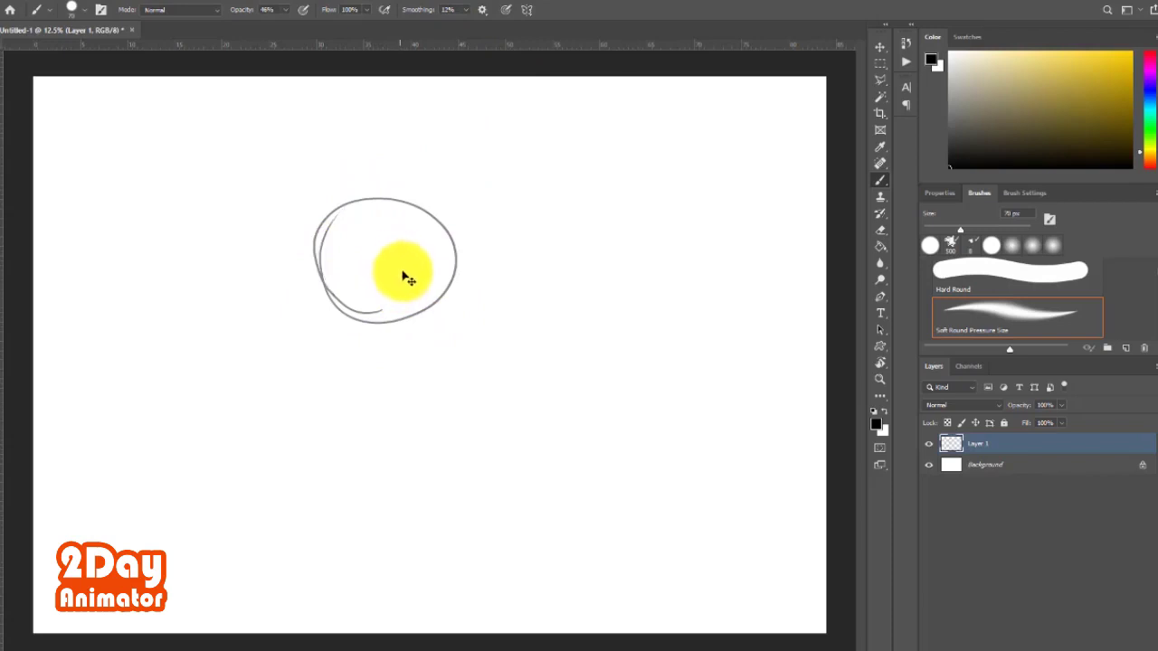
Undo the rough oval and redraw a larger, cleaner head oval, ending back on the Brush tool.
key("ctrl+z")
key("ctrl+z")
mouse_move(419, 383)
left_mouse_down()
mouse_move(245, 251)
mouse_move(447, 186)
left_mouse_up()
left_click_drag(492, 227, 420, 383)
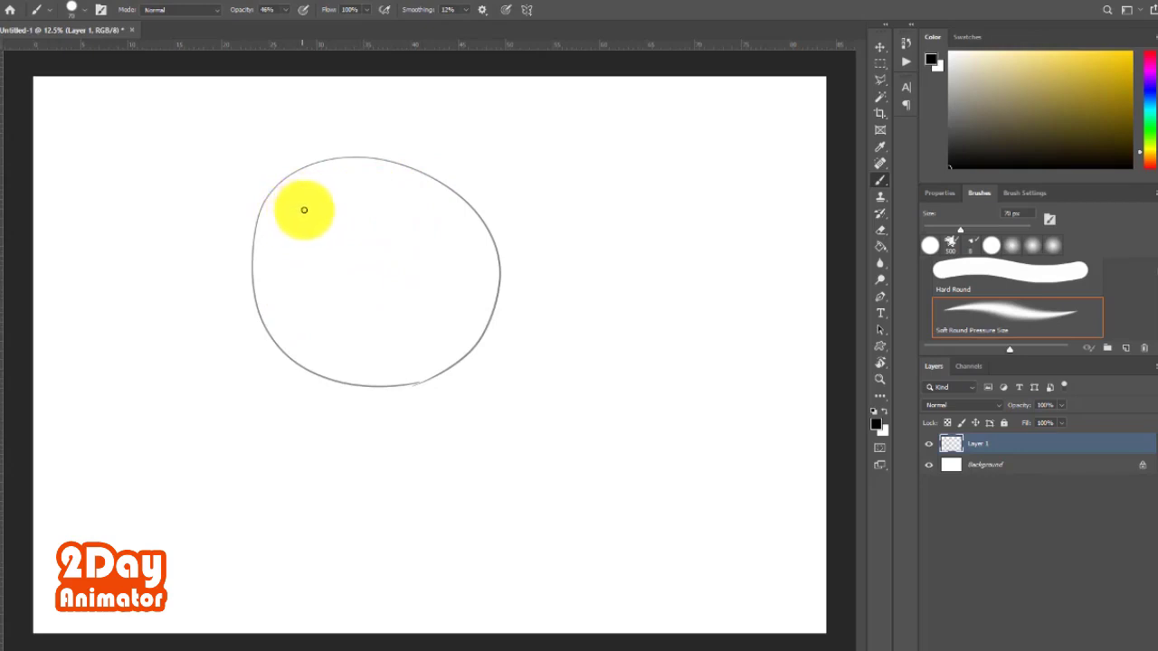
left_click(876, 300)
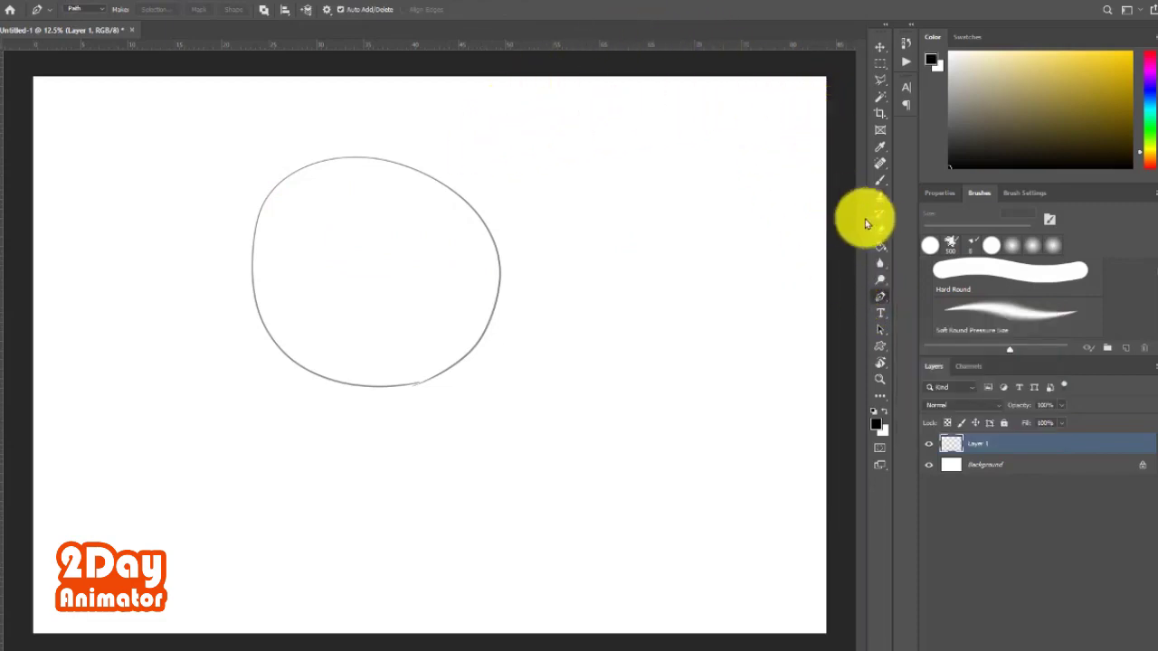
left_click(877, 182)
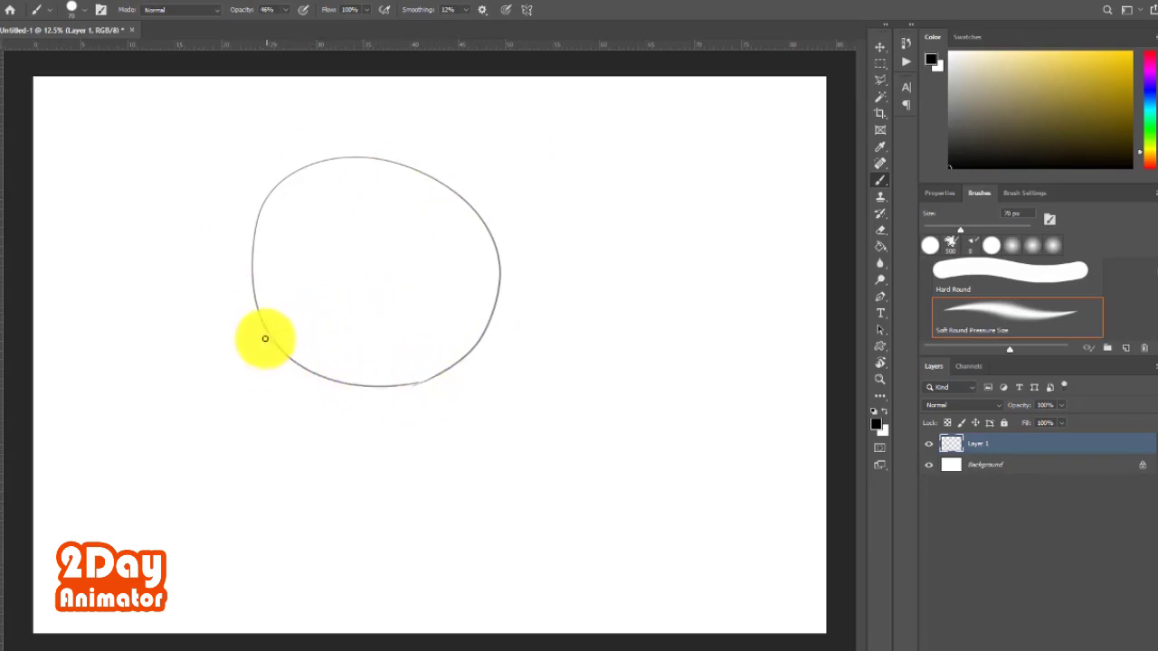
Draw the rounded jaw curve beneath the head oval, joining both sides.
left_click_drag(260, 322, 234, 375)
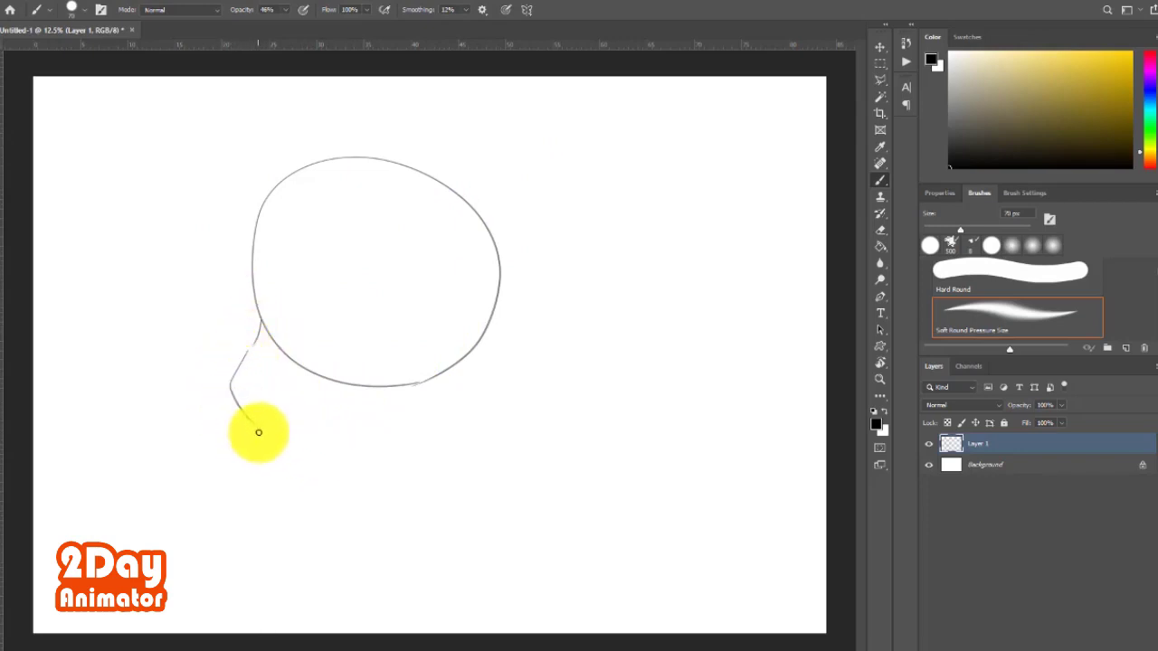
left_click_drag(258, 432, 344, 441)
mouse_move(491, 314)
left_mouse_down()
mouse_move(437, 395)
mouse_move(359, 434)
left_mouse_up()
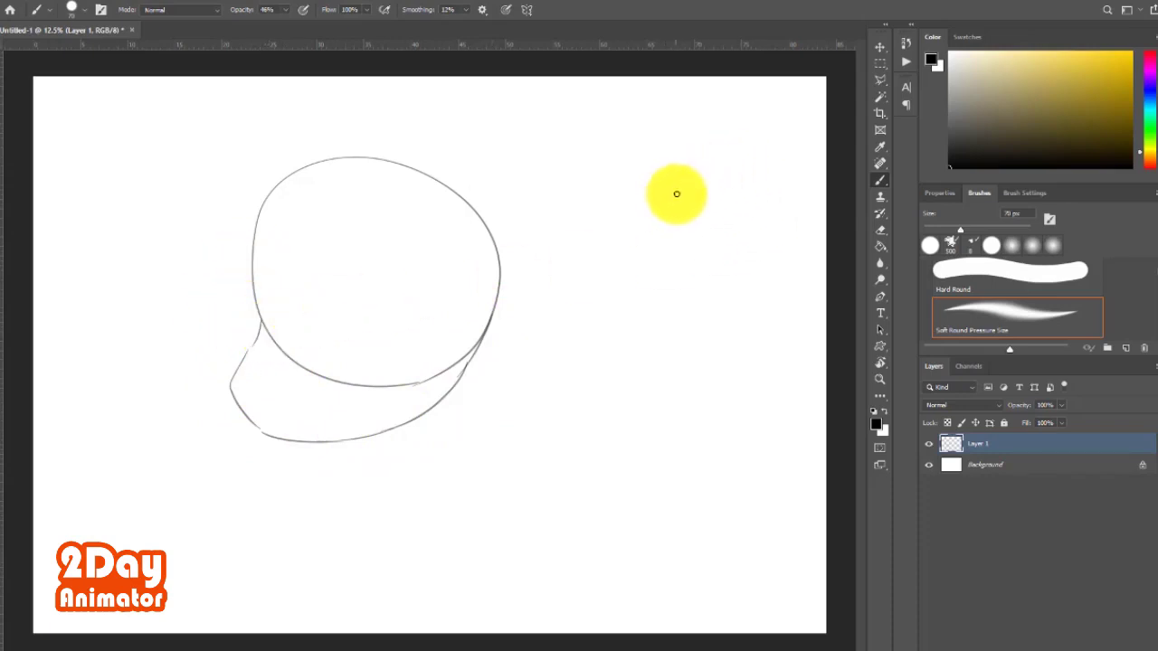
Sketch practice shapes around the head: an oval, a cylinder, a small circle and vertical lines.
left_click_drag(584, 242, 638, 282)
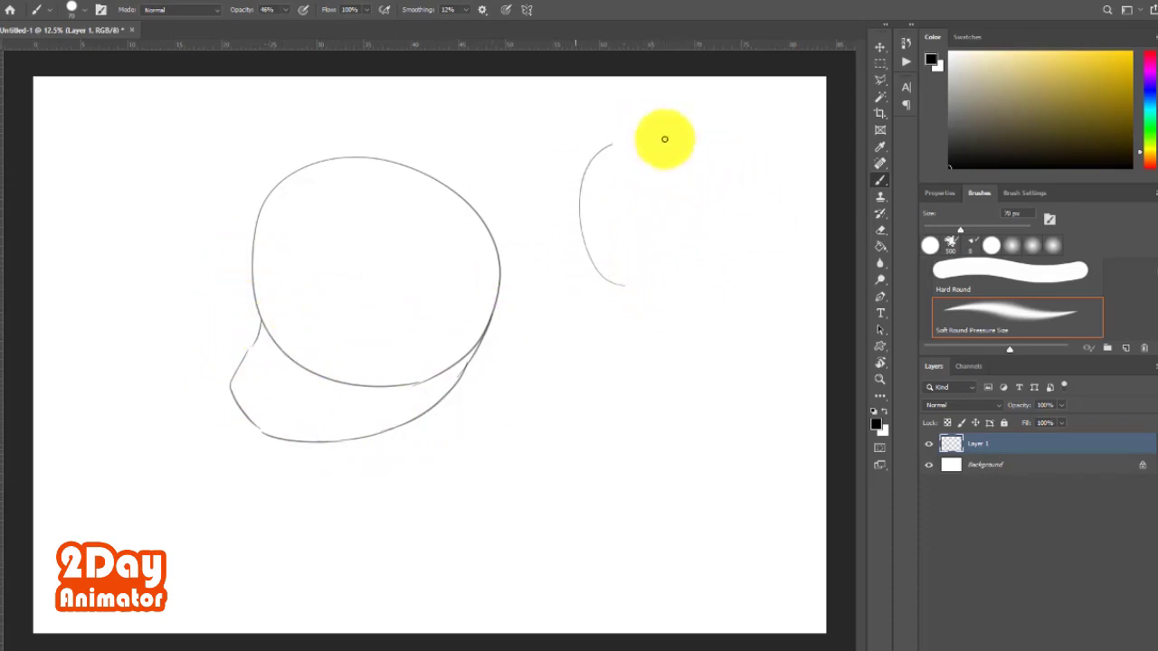
left_click_drag(583, 226, 633, 284)
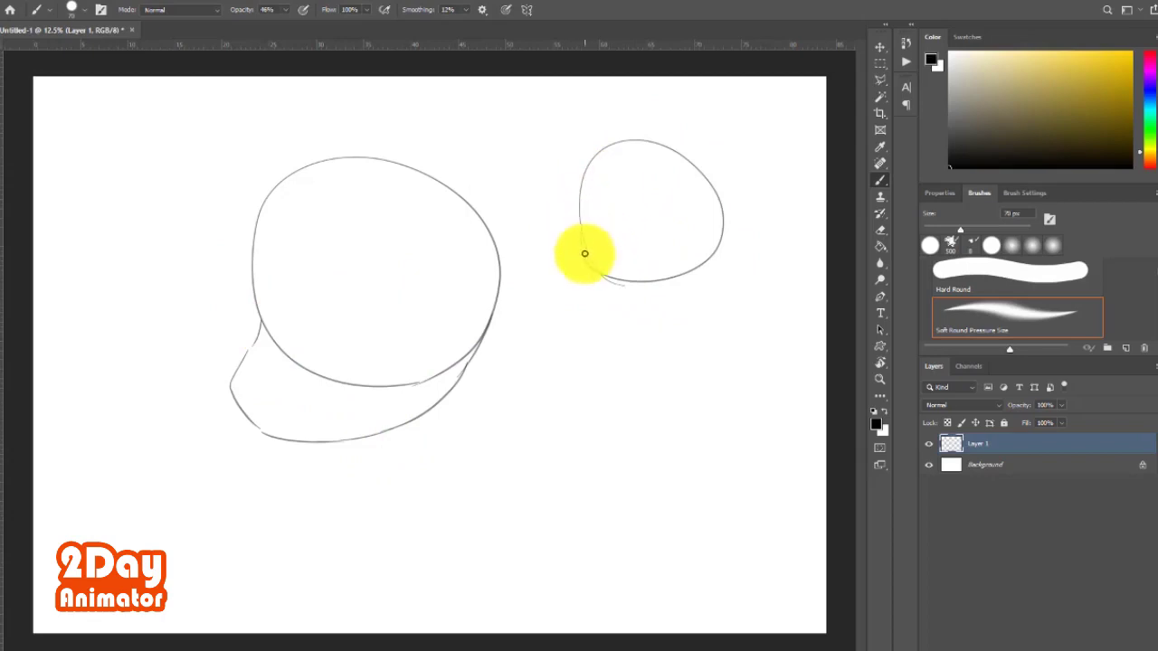
mouse_move(582, 228)
left_mouse_down()
mouse_move(580, 337)
mouse_move(676, 365)
left_mouse_up()
left_click_drag(722, 243, 681, 364)
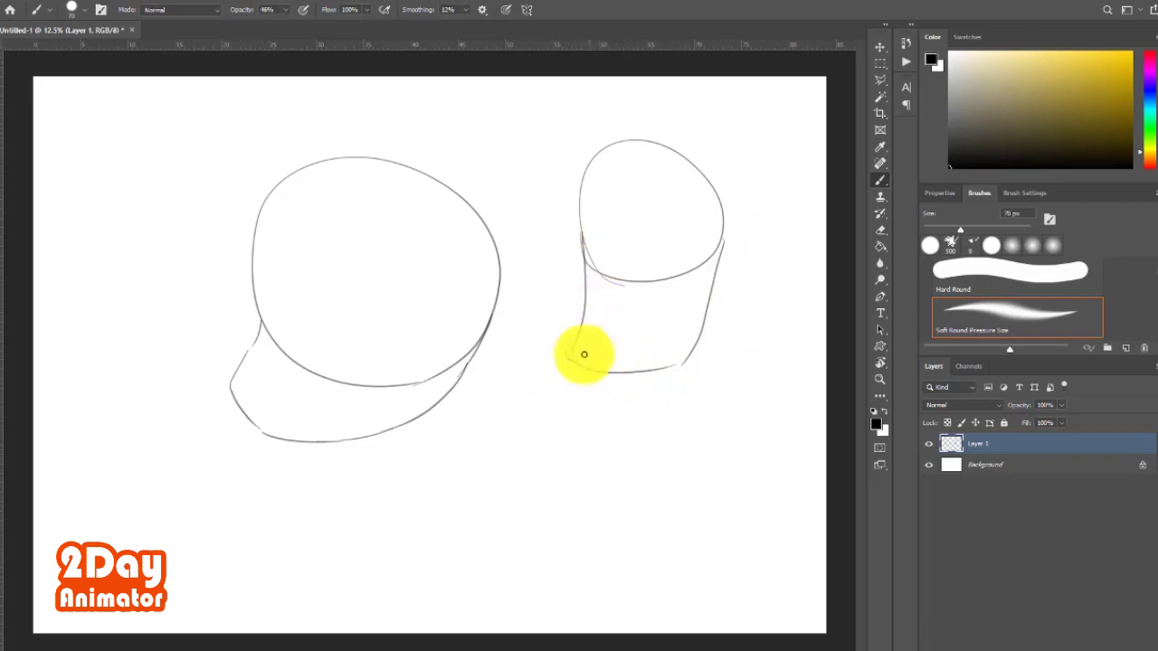
mouse_move(89, 179)
left_mouse_down()
mouse_move(176, 196)
mouse_move(85, 130)
mouse_move(74, 183)
mouse_move(166, 189)
left_mouse_up()
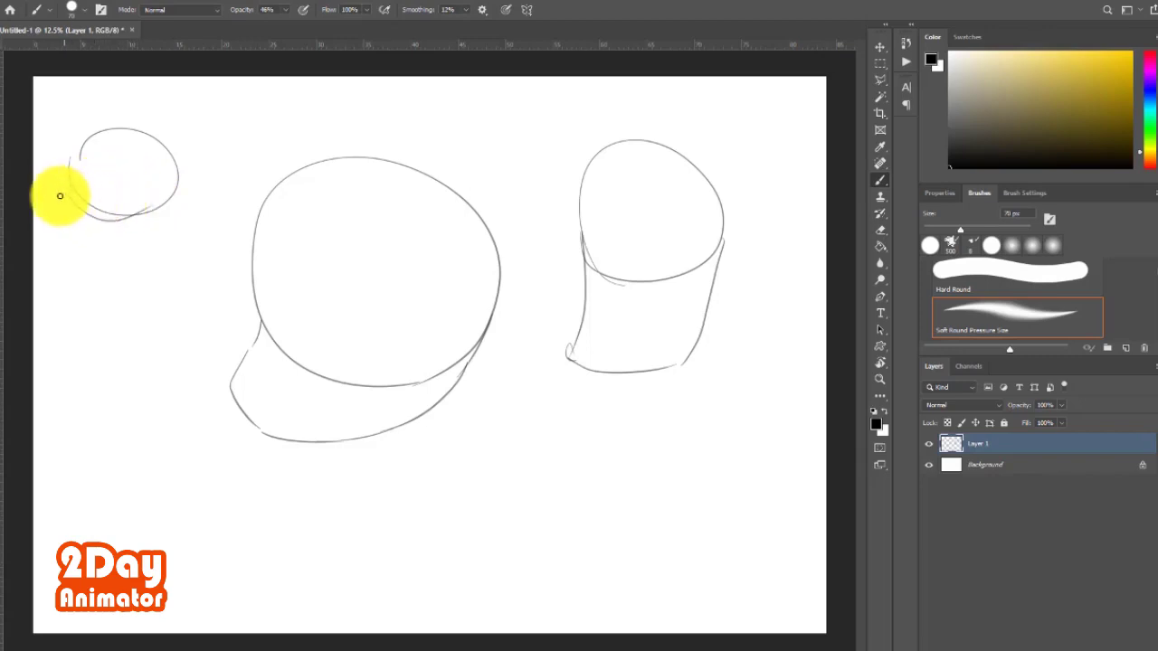
left_click_drag(70, 161, 85, 187)
mouse_move(211, 197)
left_mouse_down()
mouse_move(206, 366)
mouse_move(251, 336)
left_mouse_up()
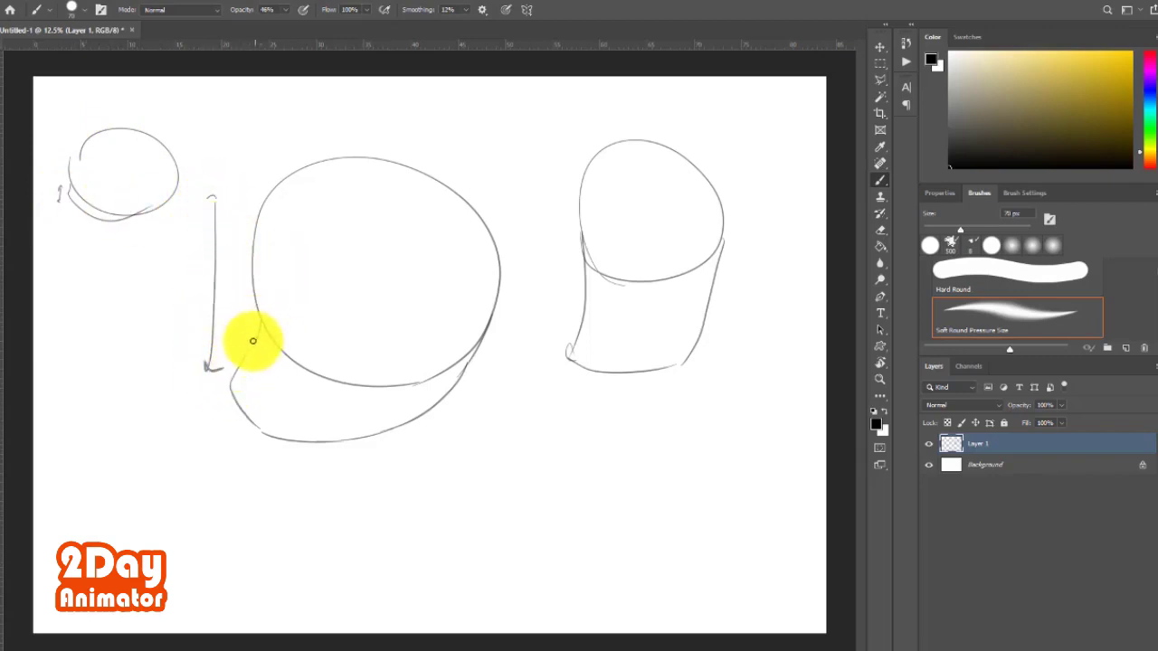
left_click_drag(562, 252, 547, 360)
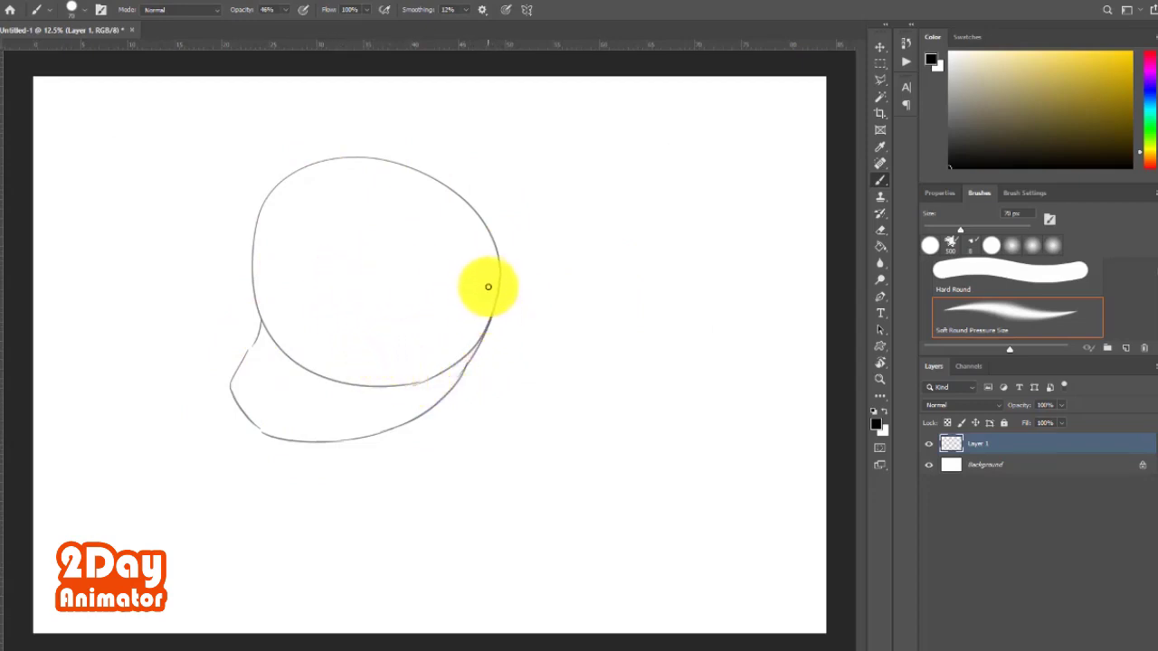
Add both ears, a horizontal guideline, a centre face curve and a small doodle left of the head.
mouse_move(497, 298)
left_mouse_down()
mouse_move(545, 302)
mouse_move(460, 391)
left_mouse_up()
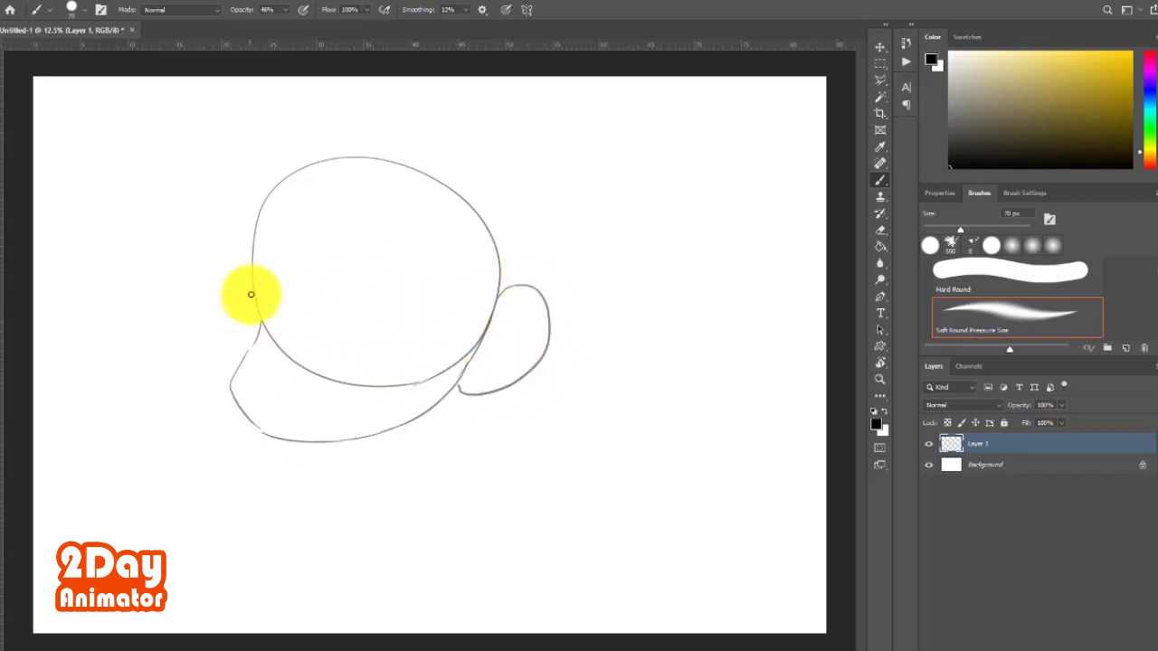
mouse_move(254, 302)
left_mouse_down()
mouse_move(225, 298)
mouse_move(237, 361)
left_mouse_up()
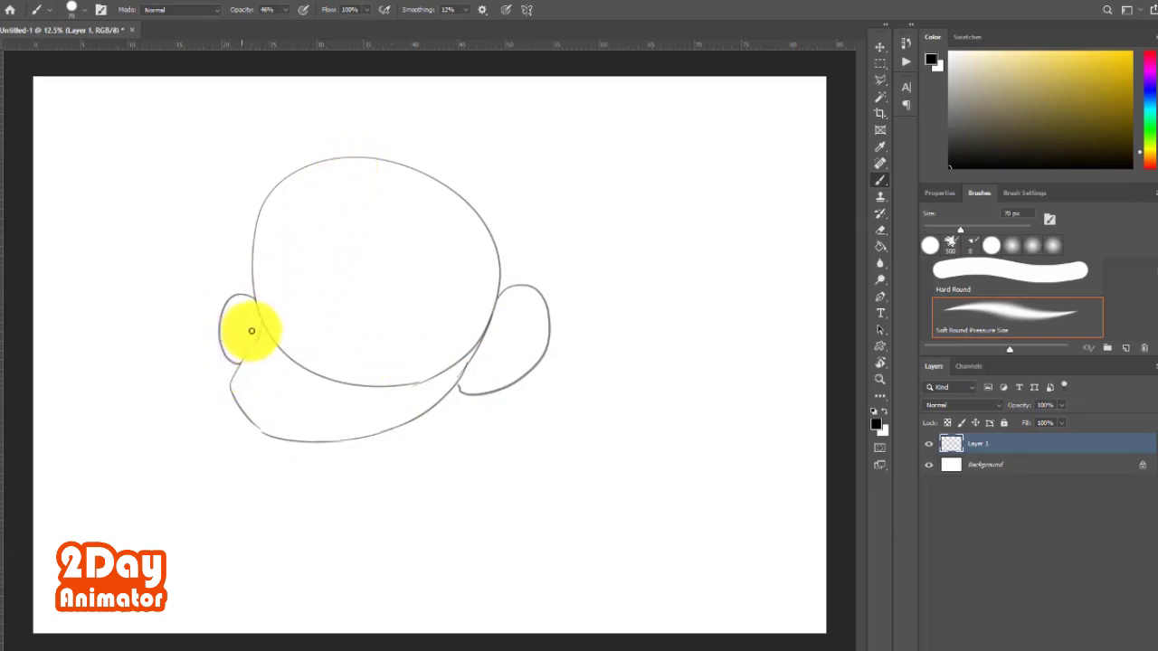
left_click_drag(244, 340, 493, 305)
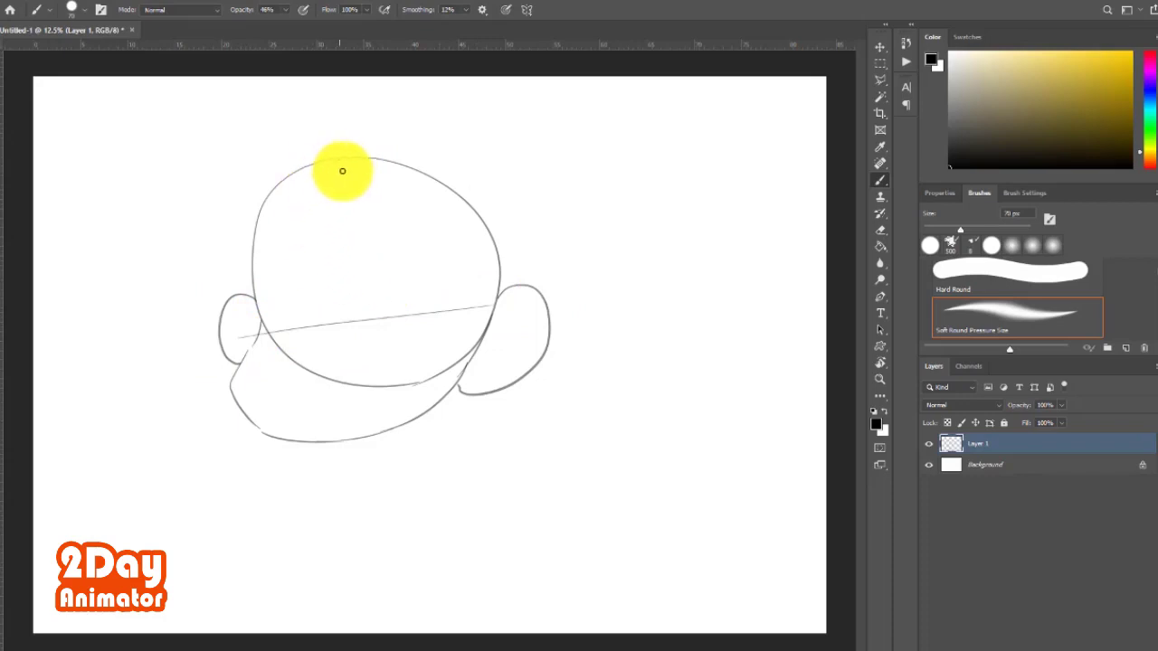
left_click_drag(343, 163, 308, 292)
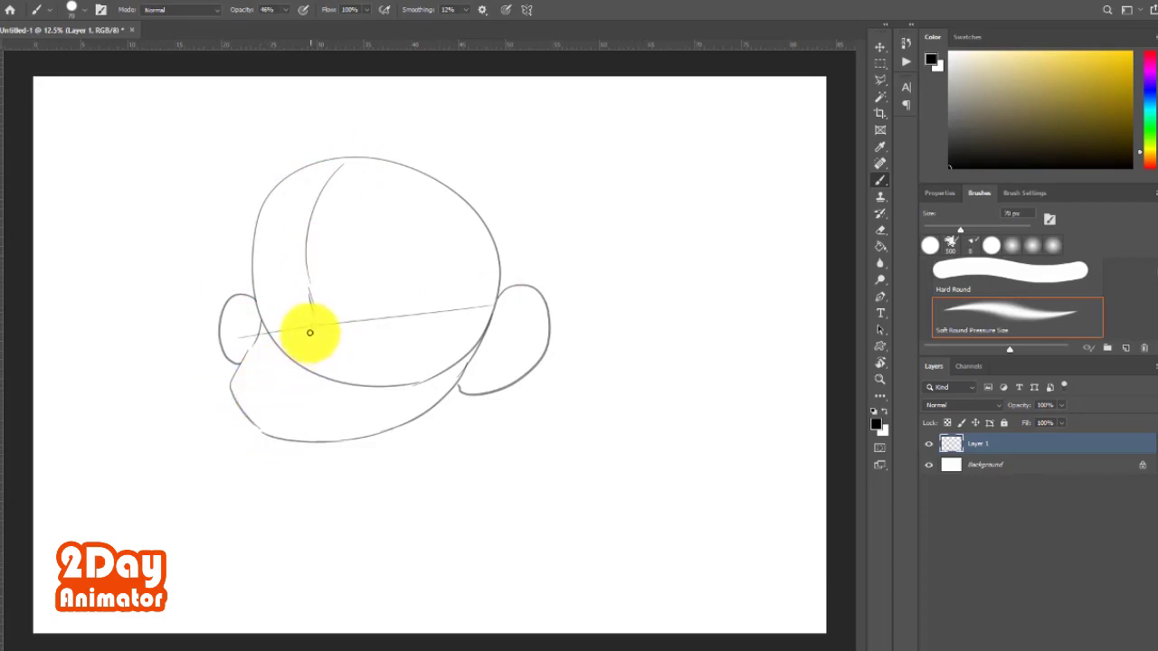
left_click_drag(278, 377, 271, 403)
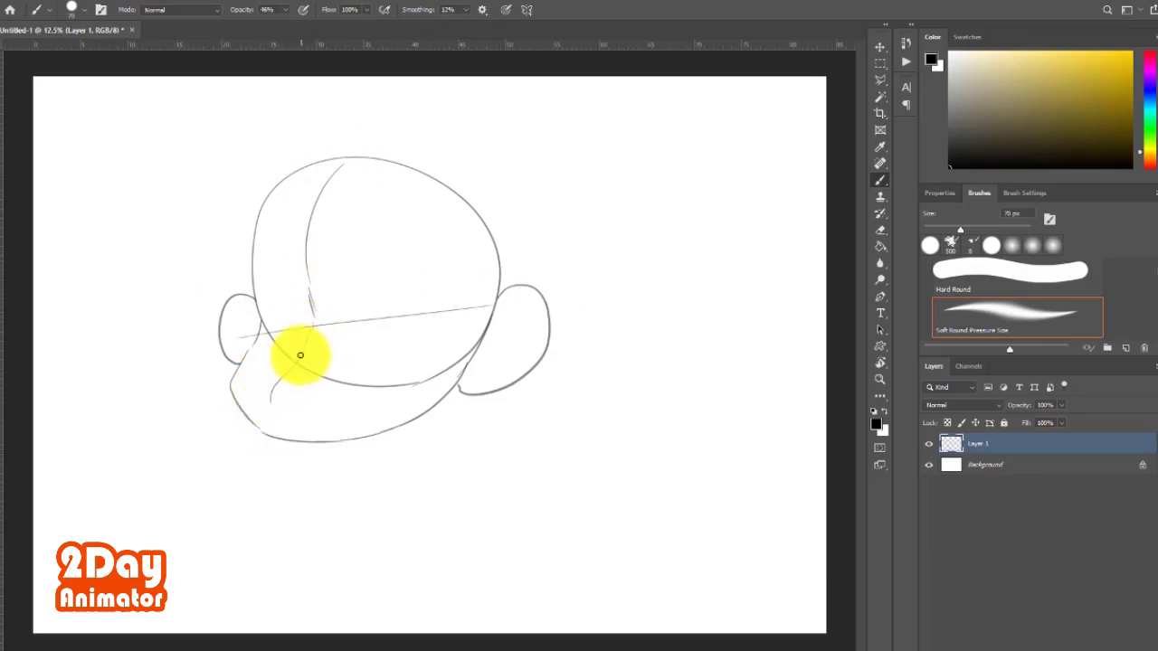
left_click_drag(300, 355, 275, 426)
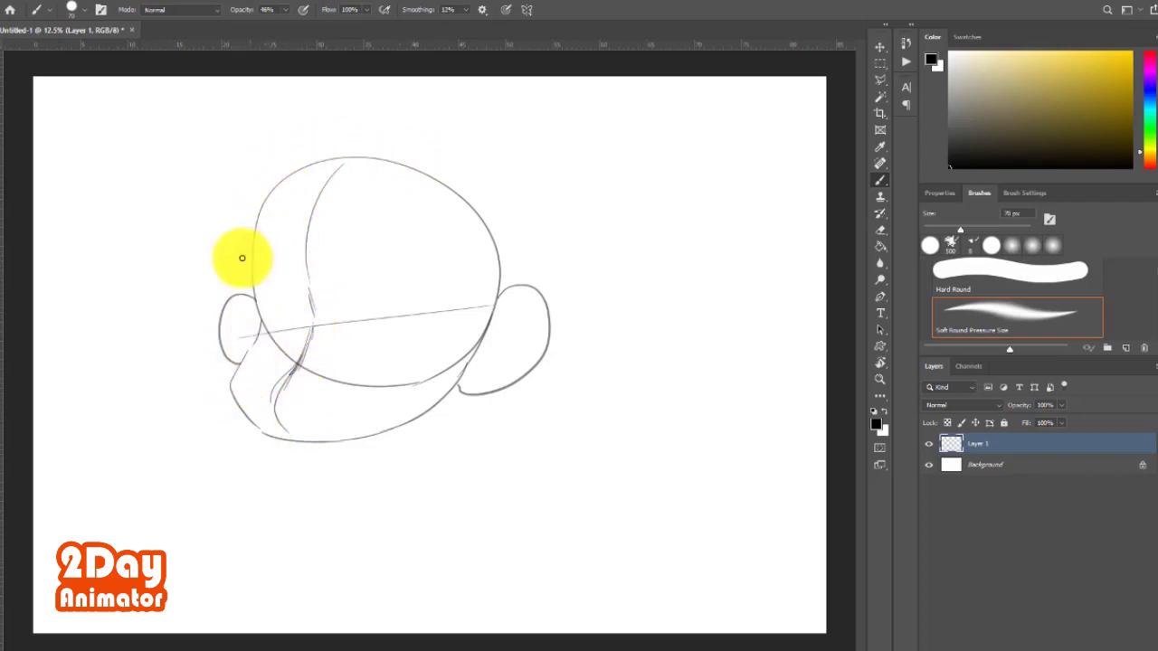
mouse_move(130, 143)
left_mouse_down()
mouse_move(73, 262)
mouse_move(64, 323)
mouse_move(90, 338)
left_mouse_up()
mouse_move(132, 153)
left_mouse_down()
mouse_move(99, 327)
mouse_move(132, 306)
left_mouse_up()
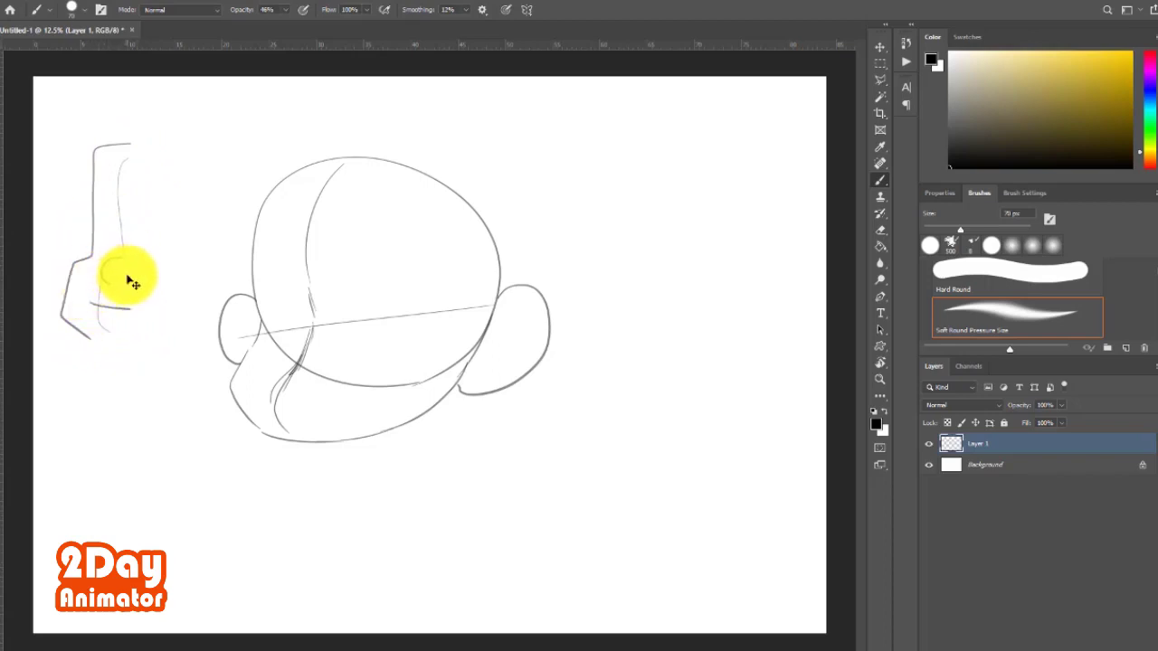
Remove the side doodle and draw a dark oval eye with a small curve beside it.
key("ctrl+z")
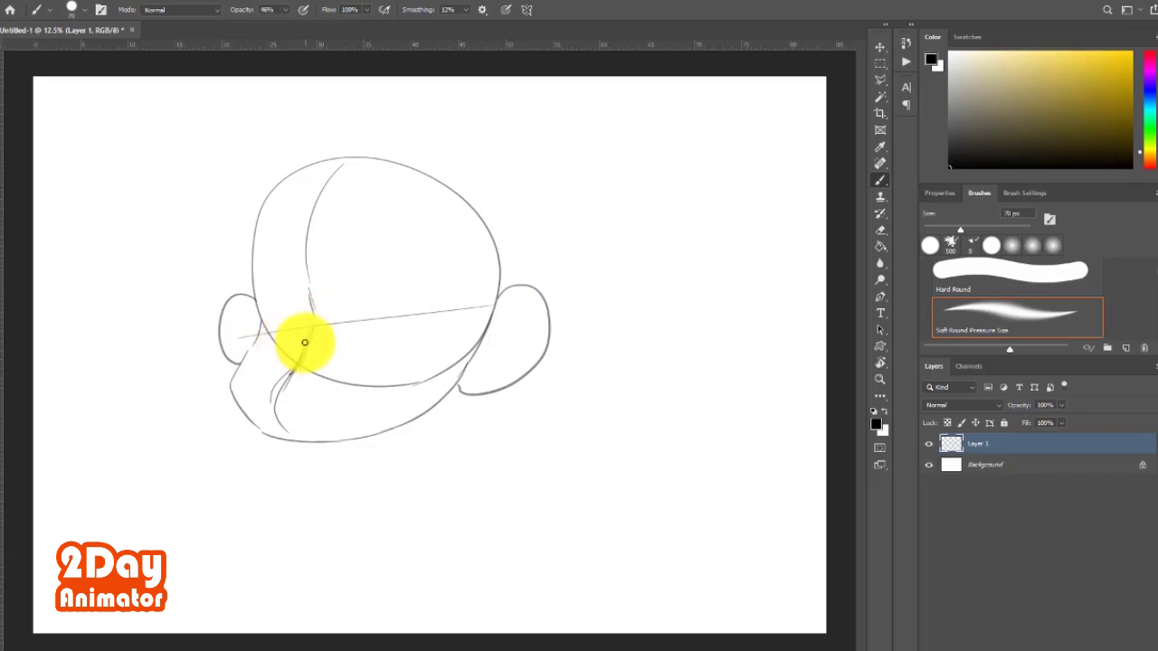
left_click_drag(306, 335, 269, 364)
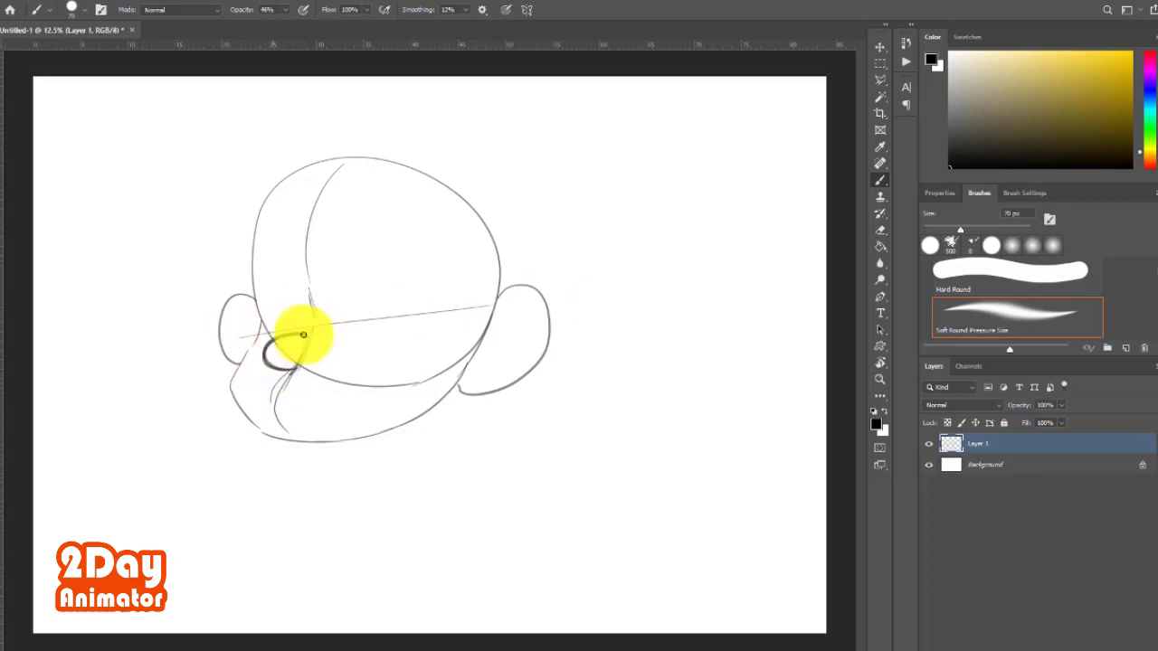
left_click_drag(289, 334, 299, 372)
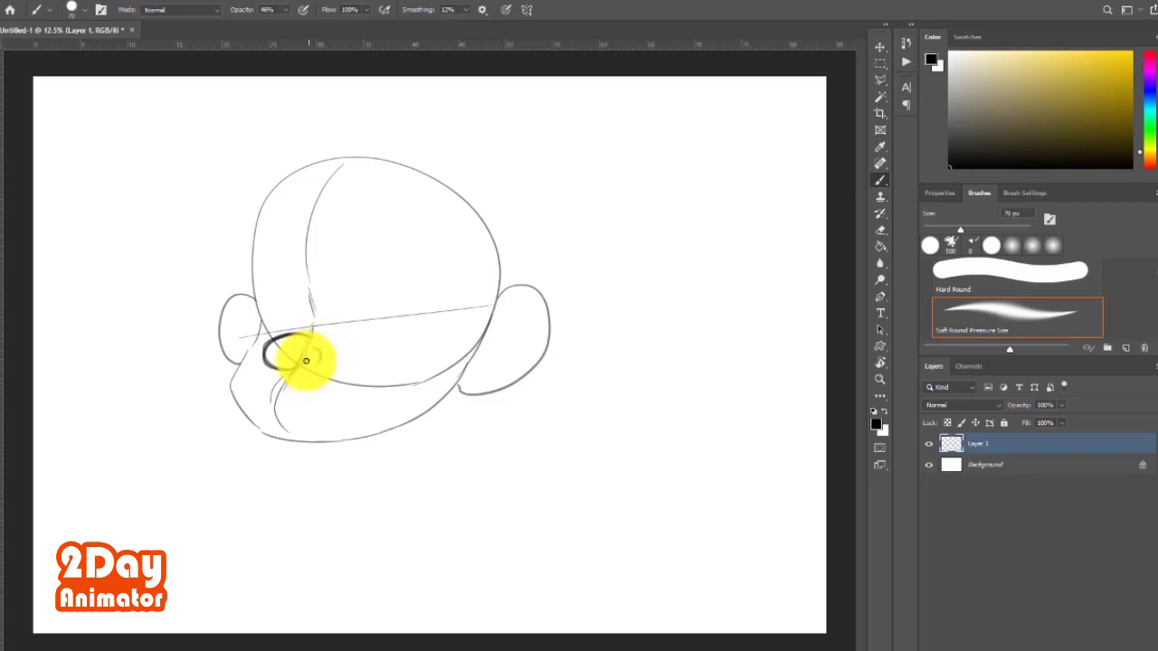
left_click_drag(306, 361, 317, 361)
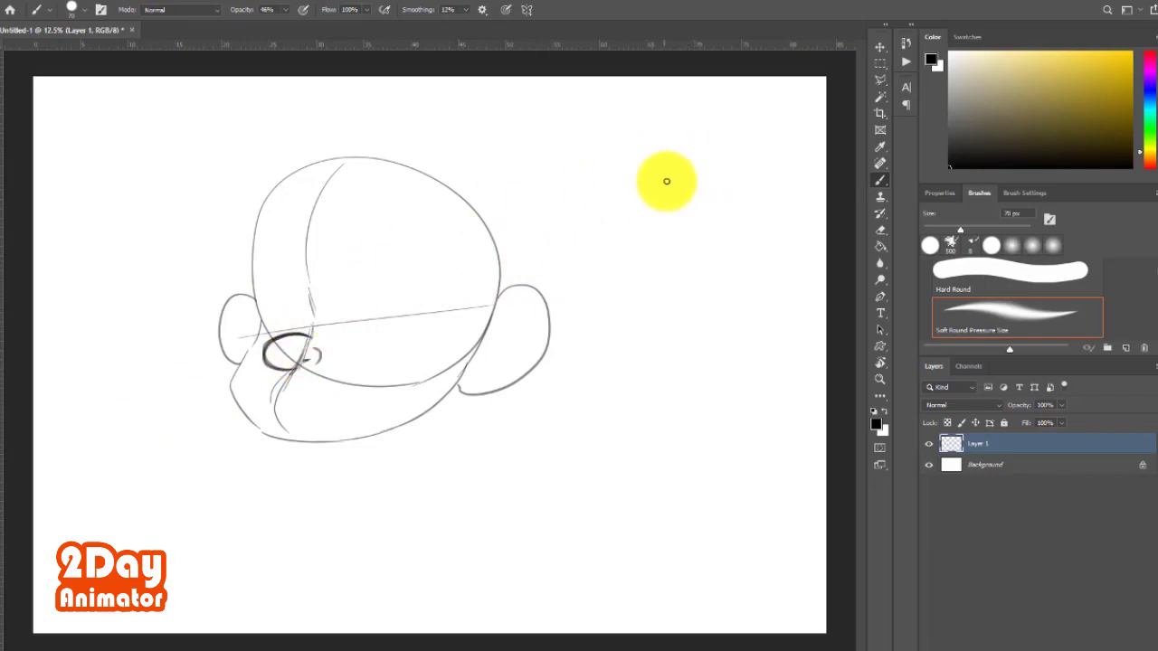
Sketch demo eye and nose shapes, undo the nose, then add a short stroke above the eye.
mouse_move(712, 165)
left_mouse_down()
mouse_move(687, 189)
mouse_move(733, 164)
left_mouse_up()
left_click(712, 180)
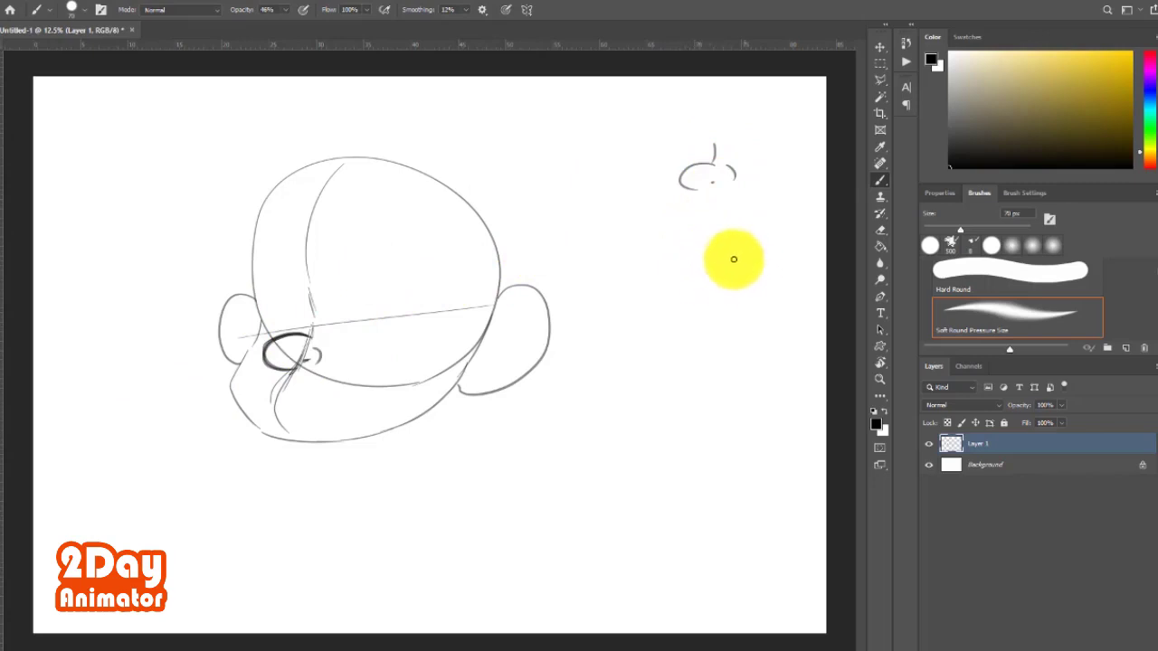
mouse_move(744, 221)
left_mouse_down()
mouse_move(703, 303)
mouse_move(751, 295)
left_mouse_up()
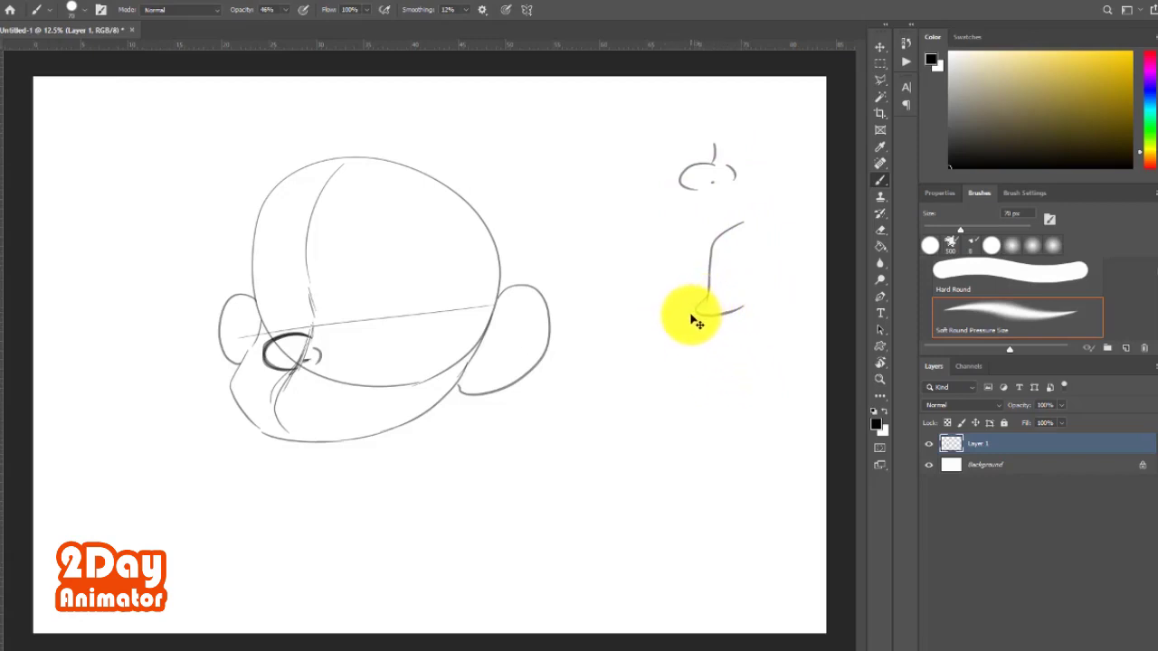
key("ctrl+z")
key("ctrl+z")
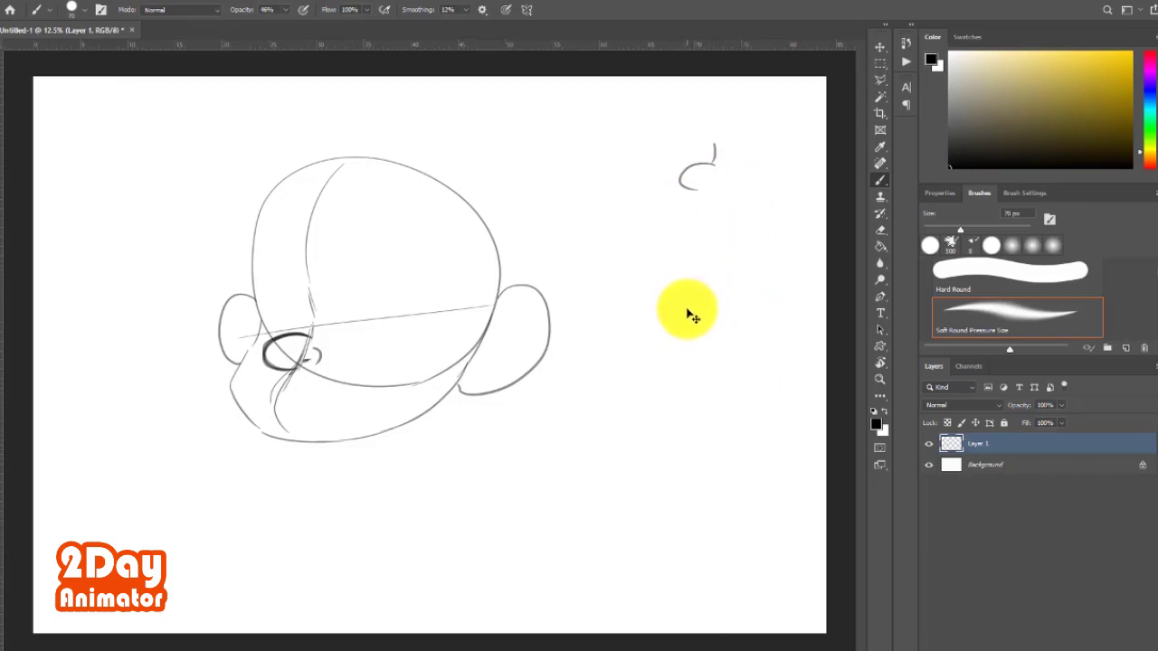
key("ctrl+z")
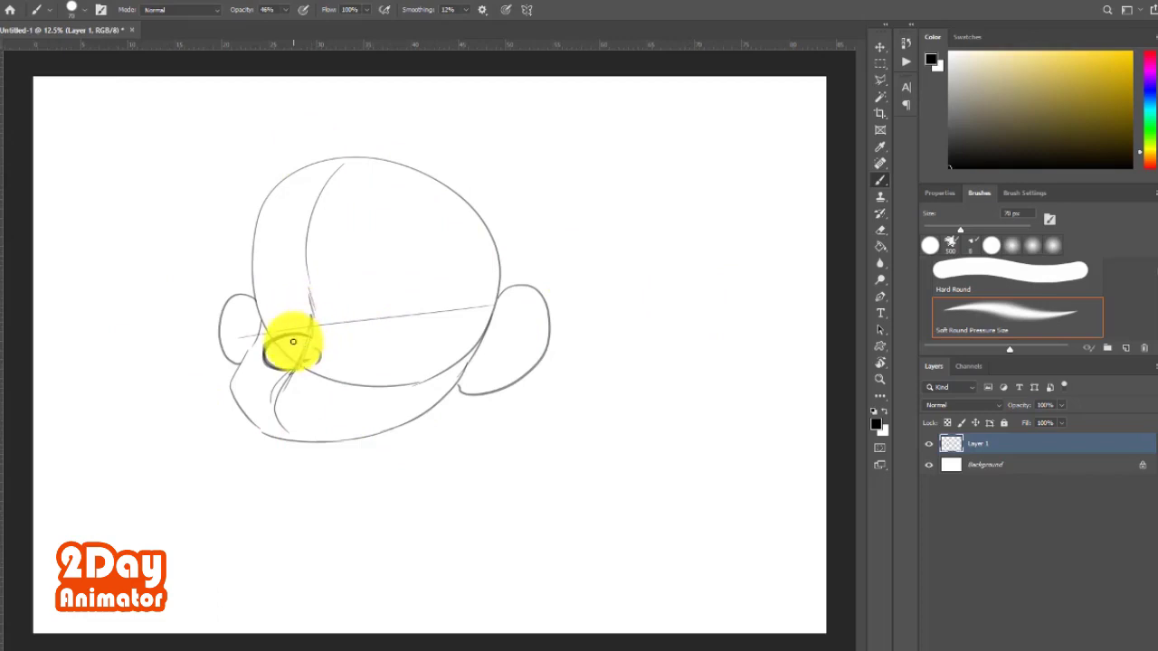
left_click_drag(309, 290, 310, 333)
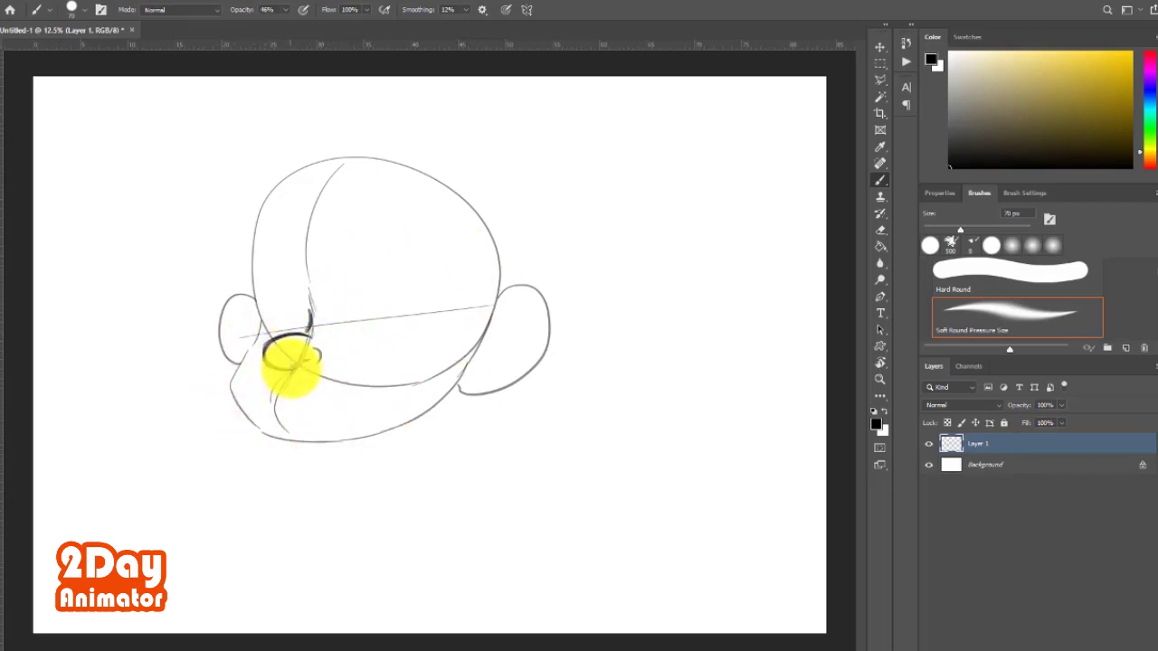
Select the whole head sketch and rotate it a few degrees counterclockwise.
left_click(881, 63)
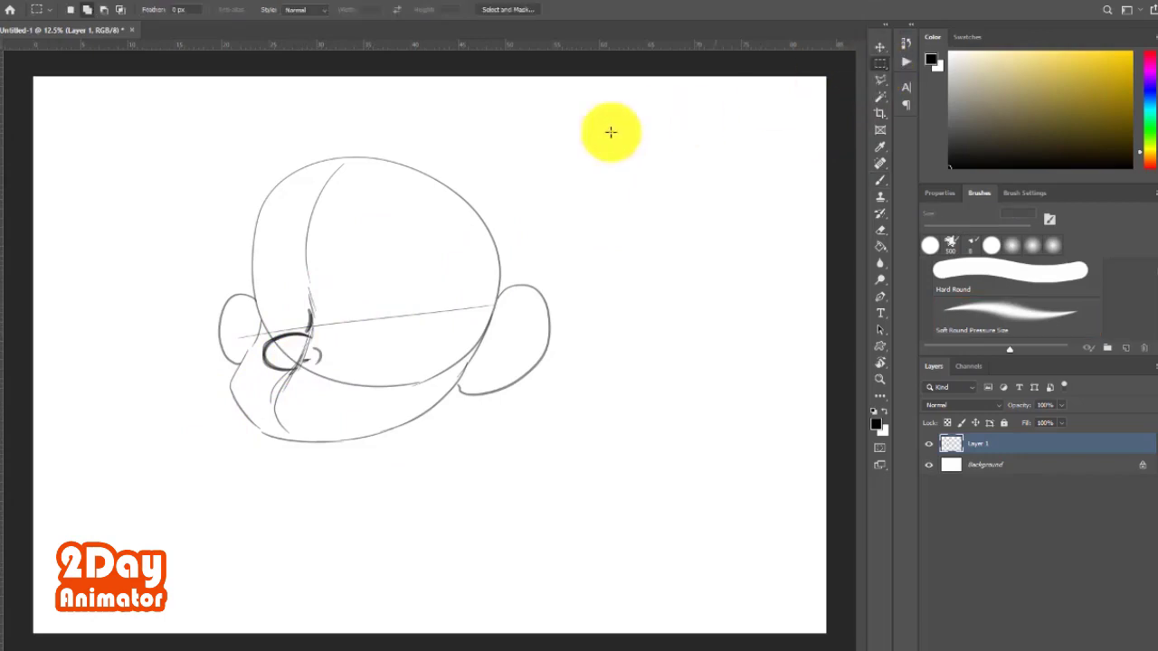
mouse_move(635, 118)
left_mouse_down()
mouse_move(383, 187)
mouse_move(152, 482)
left_mouse_up()
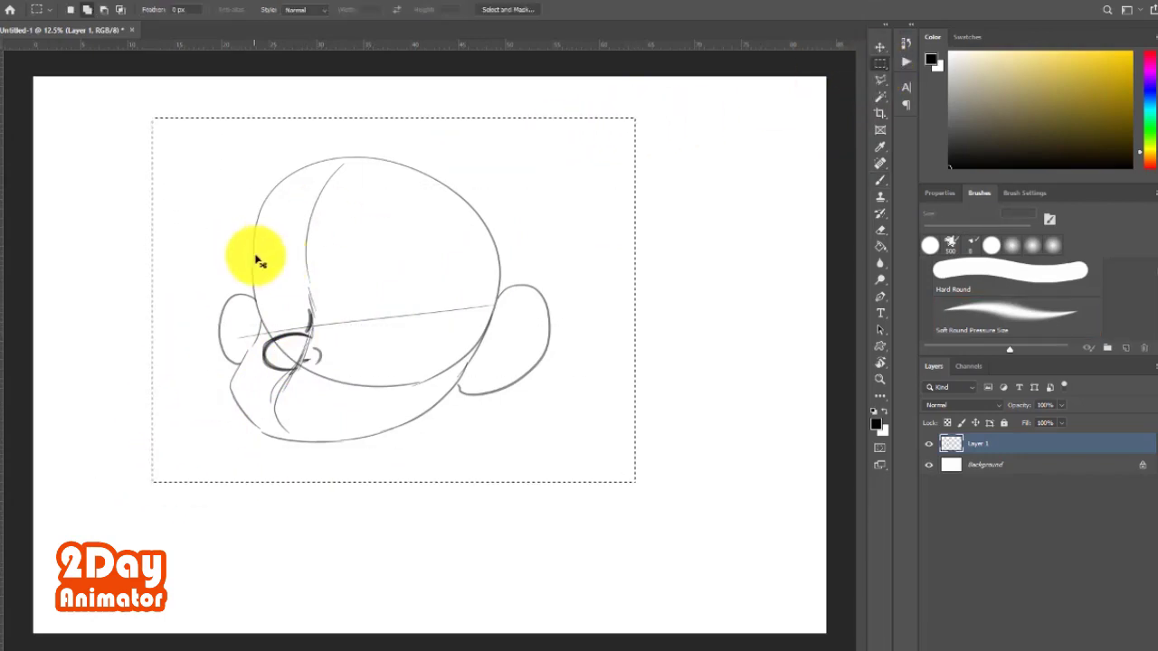
key("ctrl+t")
mouse_move(137, 111)
left_mouse_down()
mouse_move(124, 124)
mouse_move(166, 153)
left_mouse_up()
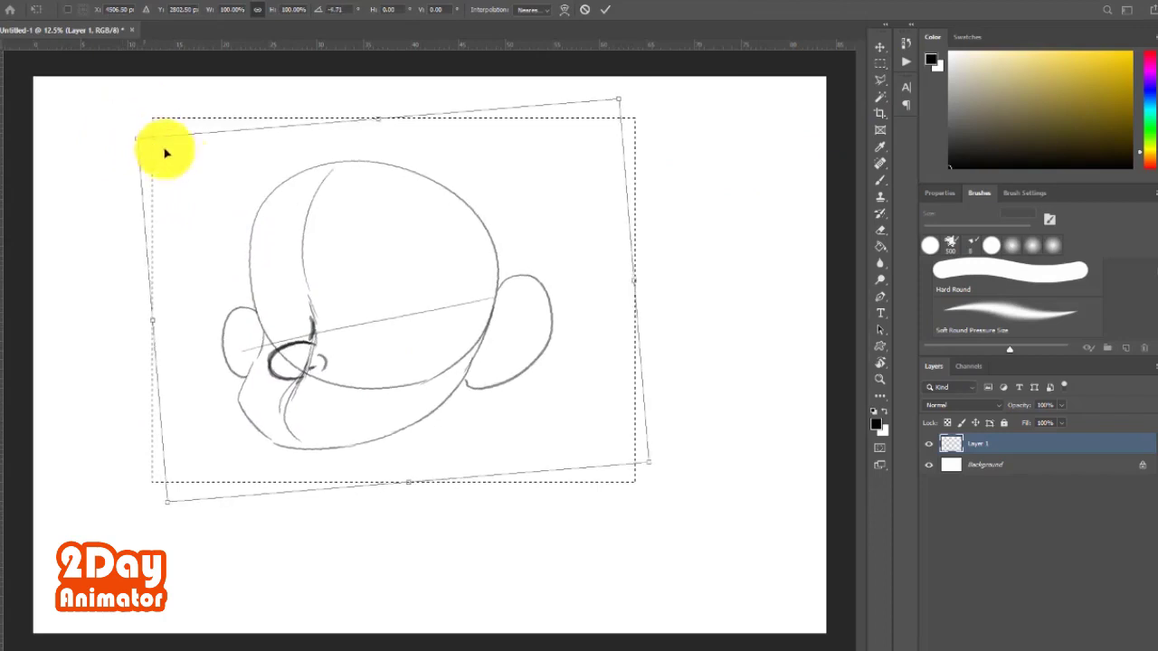
key("Return")
key("ctrl+d")
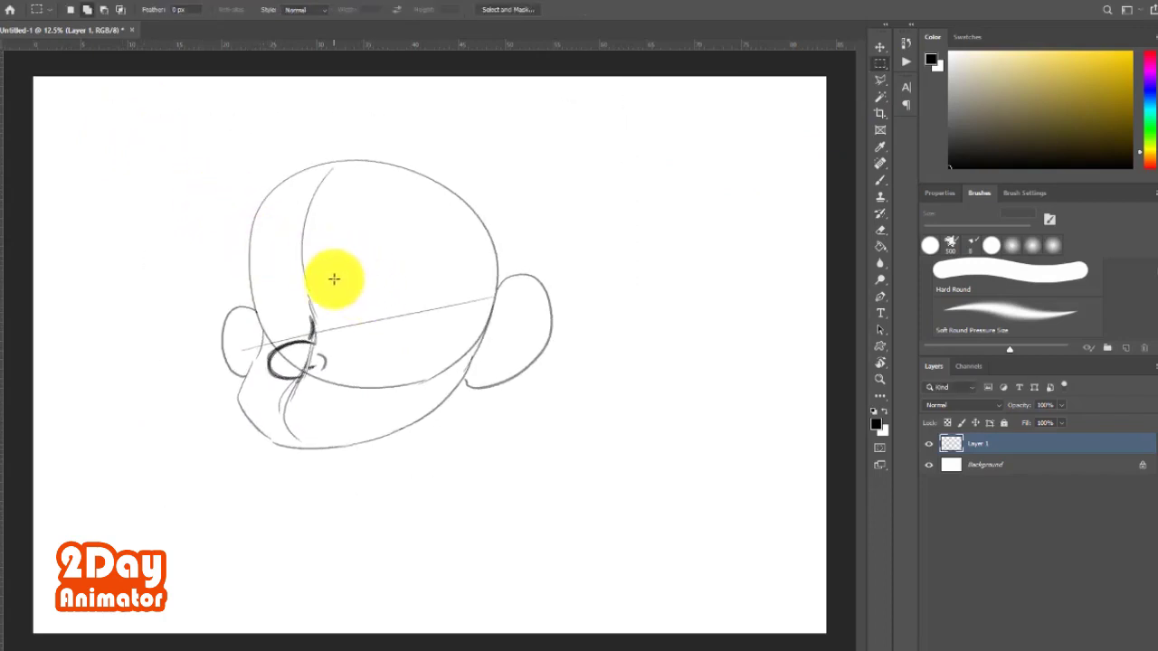
Draw C-shaped inner-ear curves inside the right and left ears.
key("b")
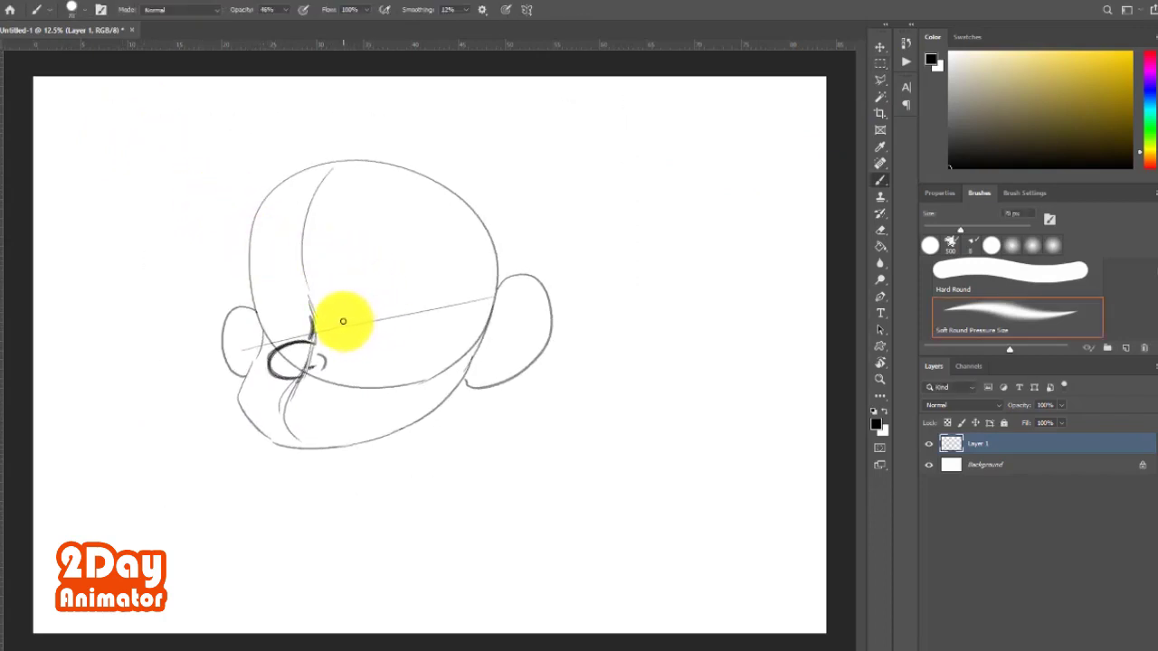
left_click_drag(512, 310, 533, 295)
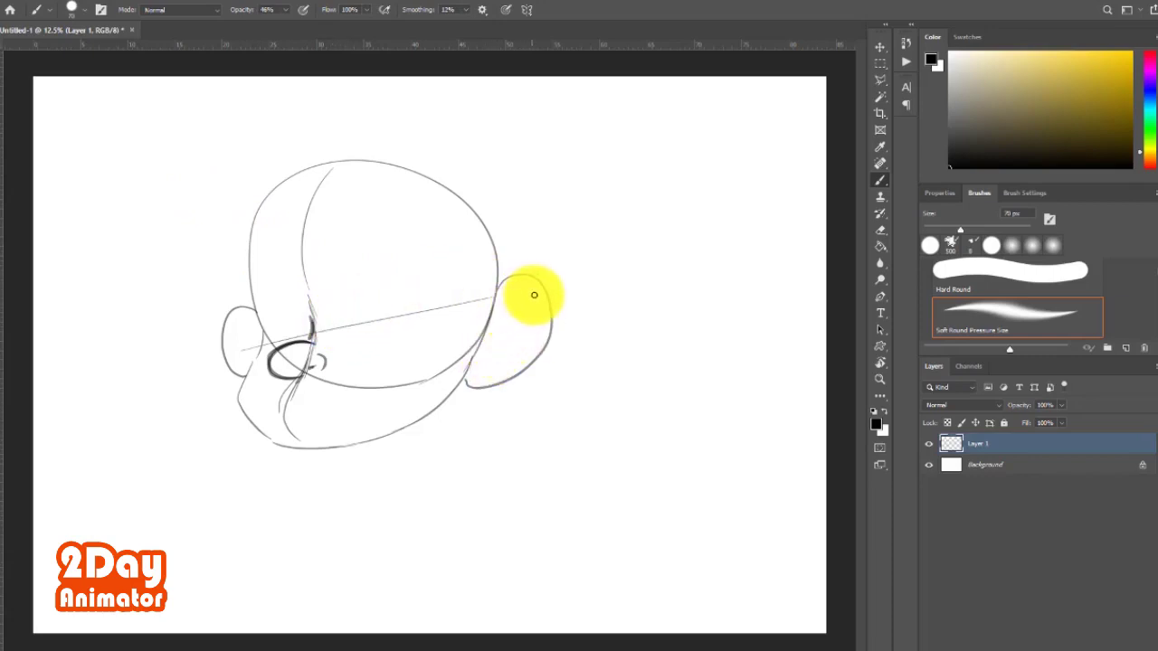
left_click_drag(505, 343, 489, 353)
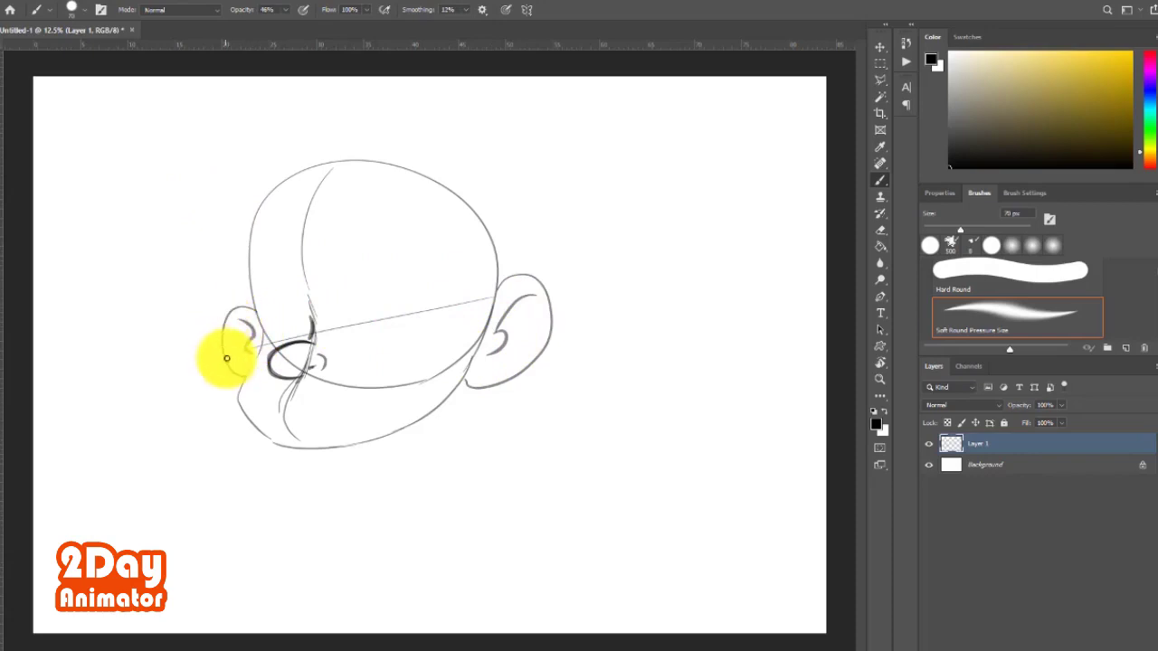
left_click_drag(247, 331, 255, 352)
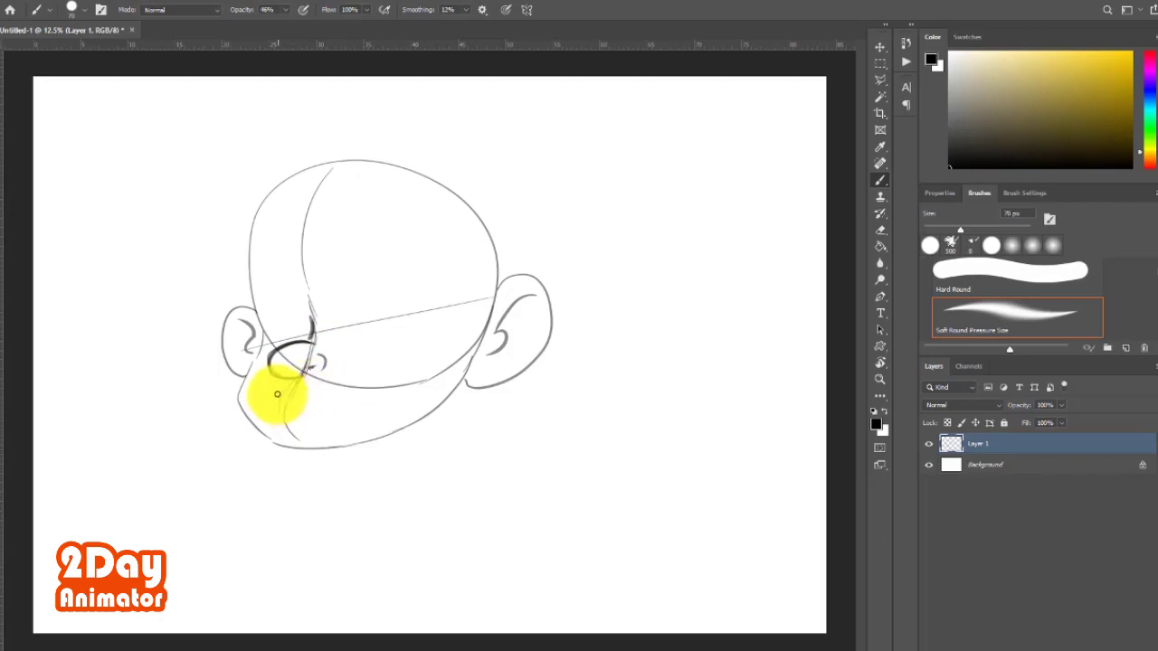
Close the first eye, add a smaller second eye, a darker upturned smile, and a leaf-shaped example stroke.
left_click_drag(272, 362, 306, 376)
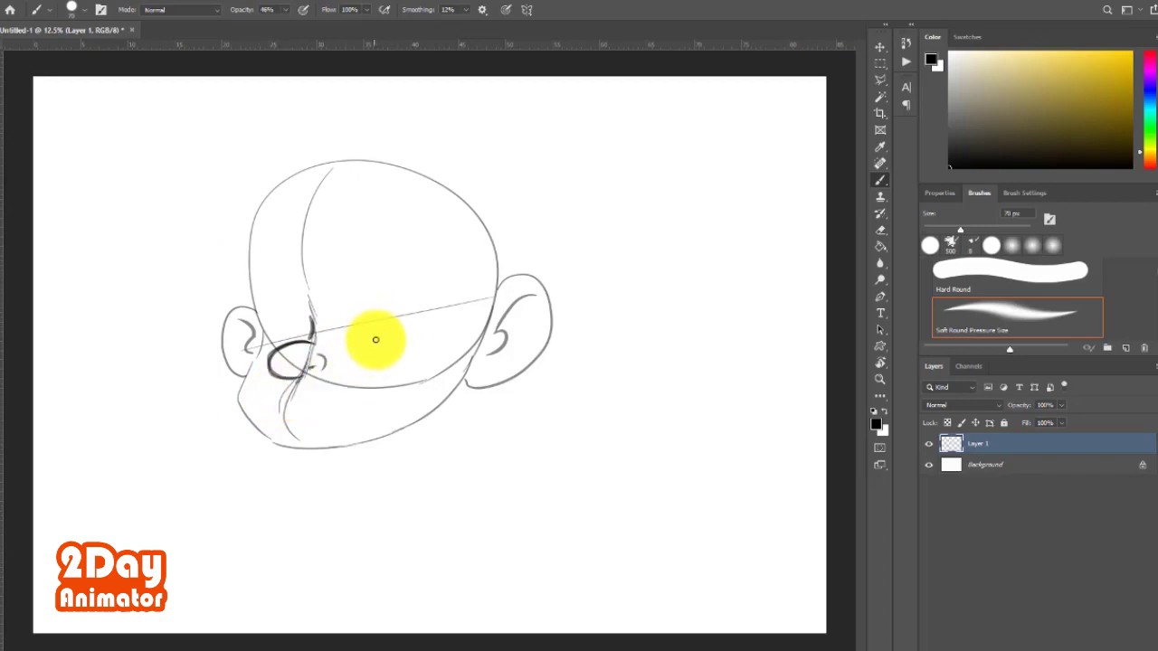
left_click_drag(373, 343, 383, 345)
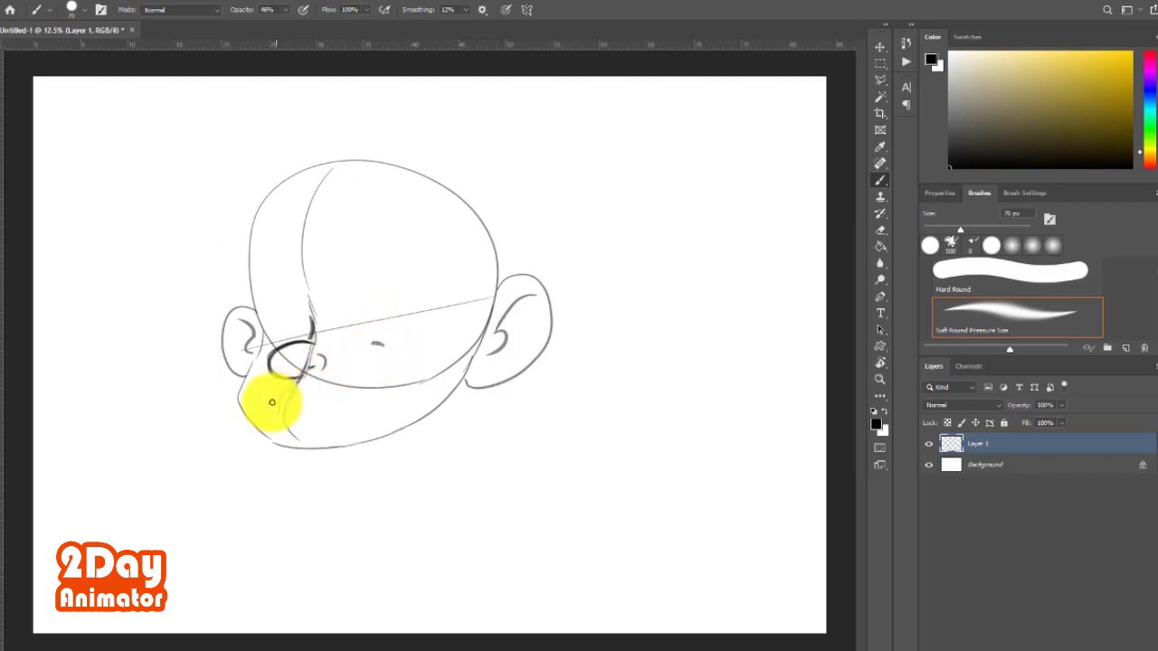
mouse_move(280, 393)
left_mouse_down()
mouse_move(335, 383)
mouse_move(376, 349)
left_mouse_up()
mouse_move(279, 388)
left_mouse_down()
mouse_move(378, 343)
mouse_move(357, 389)
mouse_move(303, 411)
mouse_move(356, 388)
left_mouse_up()
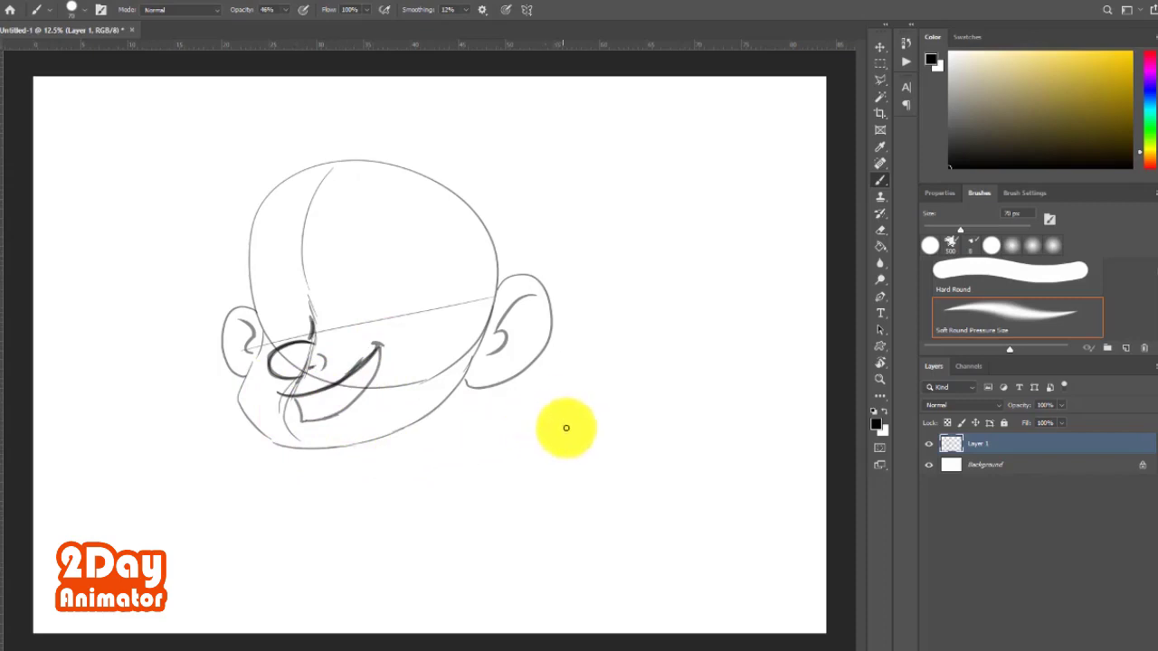
mouse_move(552, 421)
left_mouse_down()
mouse_move(563, 444)
mouse_move(603, 447)
left_mouse_up()
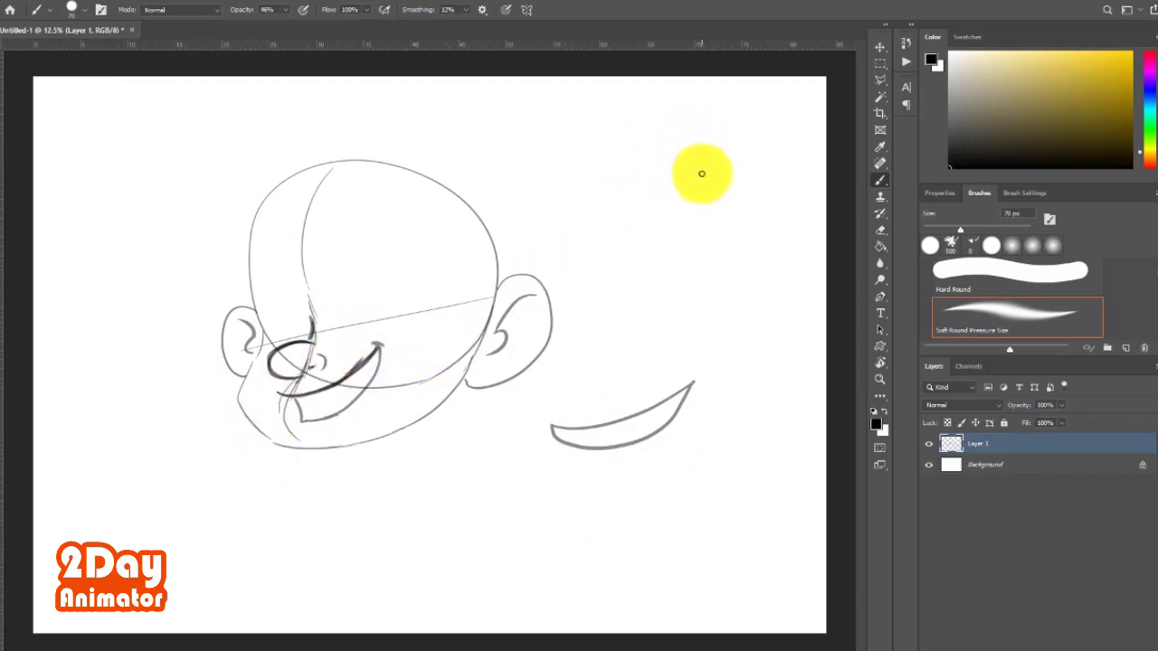
Sketch small examples right of the head: a smiling face, a beaked head, an eared head and a '3'.
mouse_move(702, 173)
left_mouse_down()
mouse_move(695, 143)
mouse_move(710, 158)
left_mouse_up()
left_click(693, 142)
left_click(706, 142)
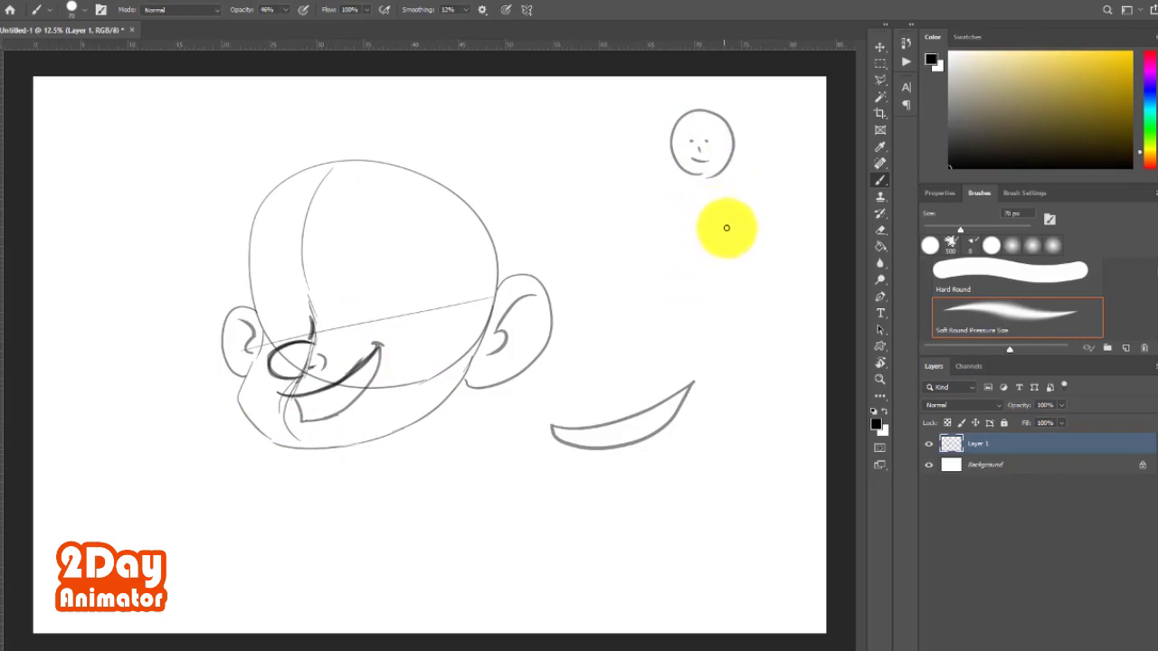
mouse_move(742, 196)
left_mouse_down()
mouse_move(693, 227)
mouse_move(719, 199)
left_mouse_up()
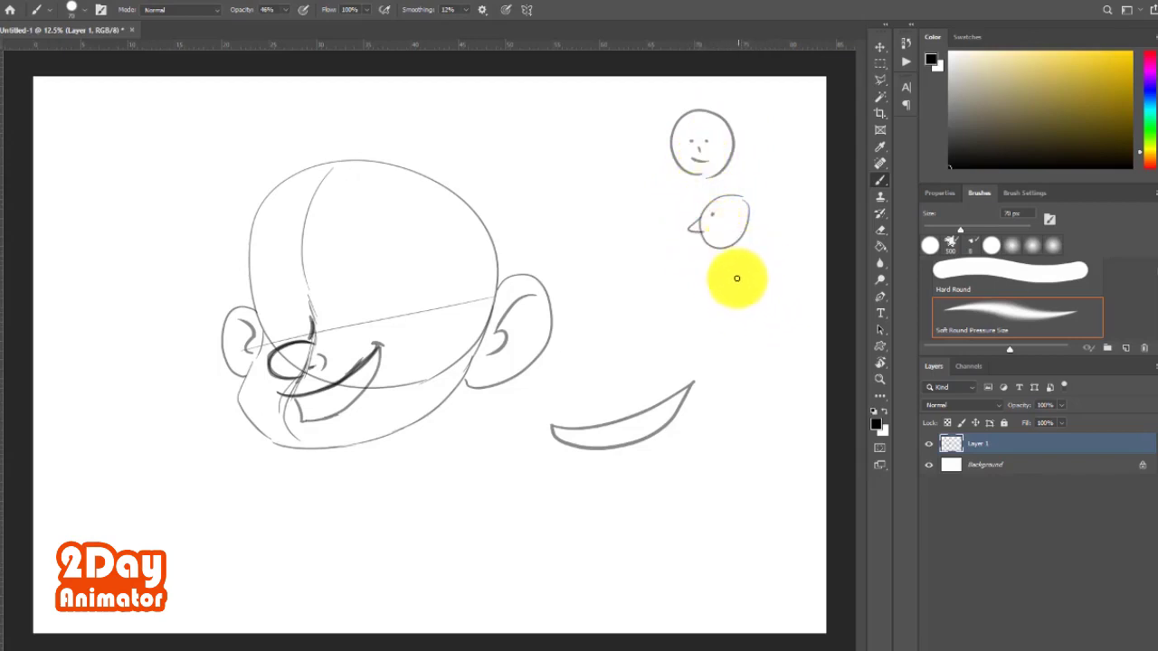
left_click_drag(724, 265, 712, 297)
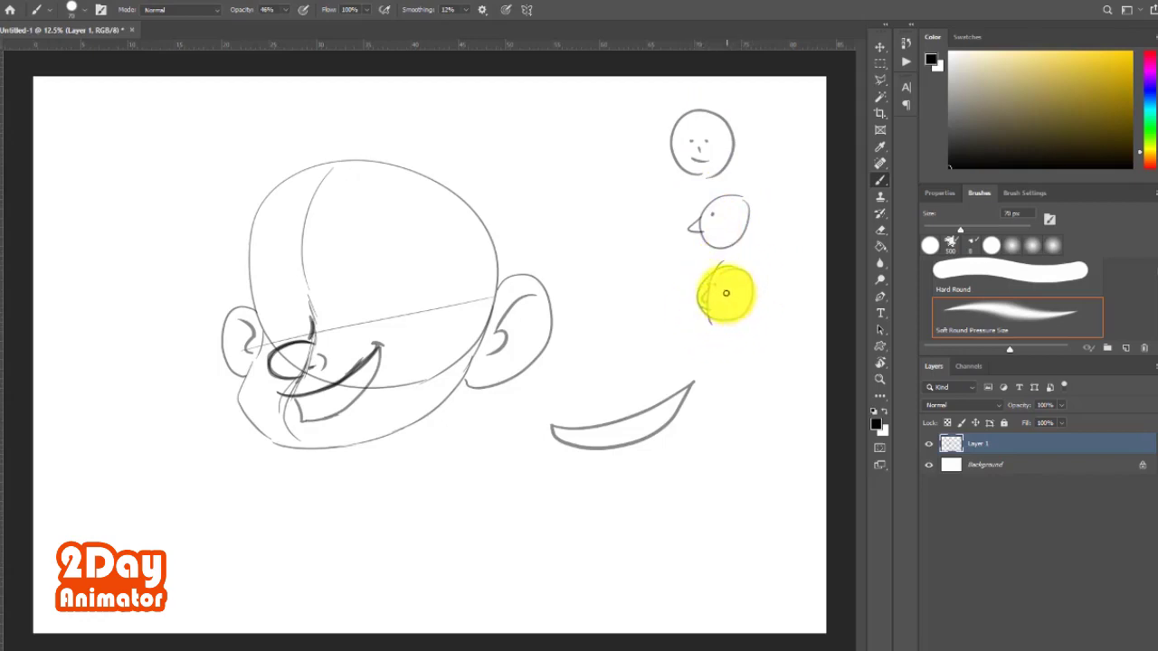
mouse_move(734, 287)
left_mouse_down()
mouse_move(718, 298)
mouse_move(710, 281)
left_mouse_up()
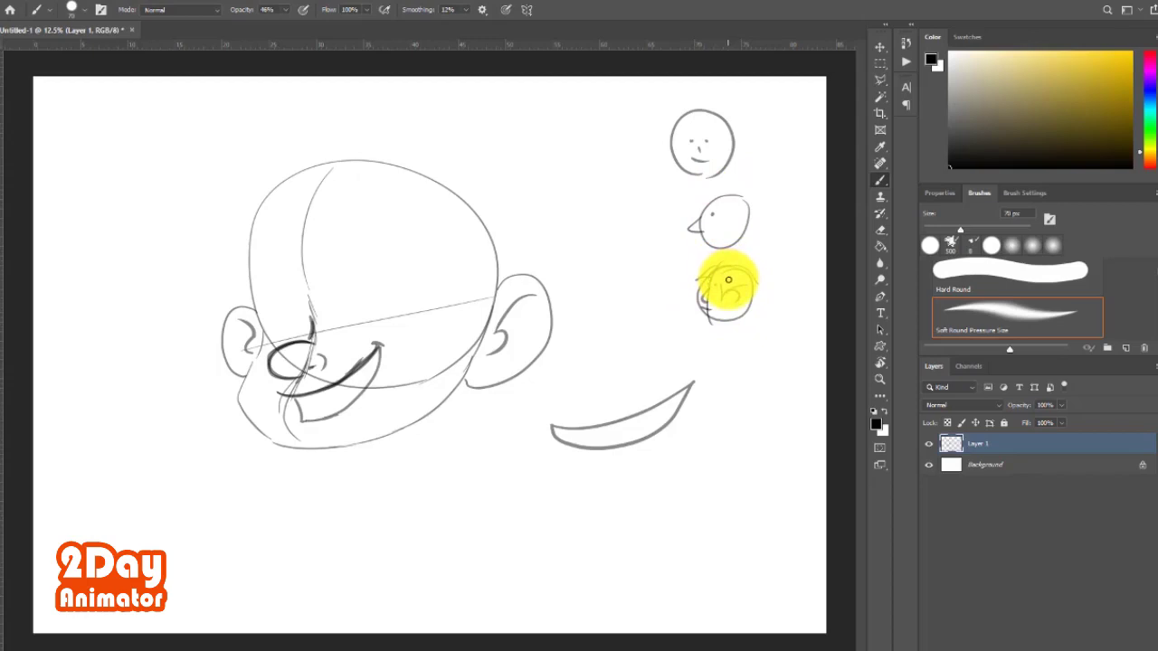
left_click_drag(726, 352, 728, 360)
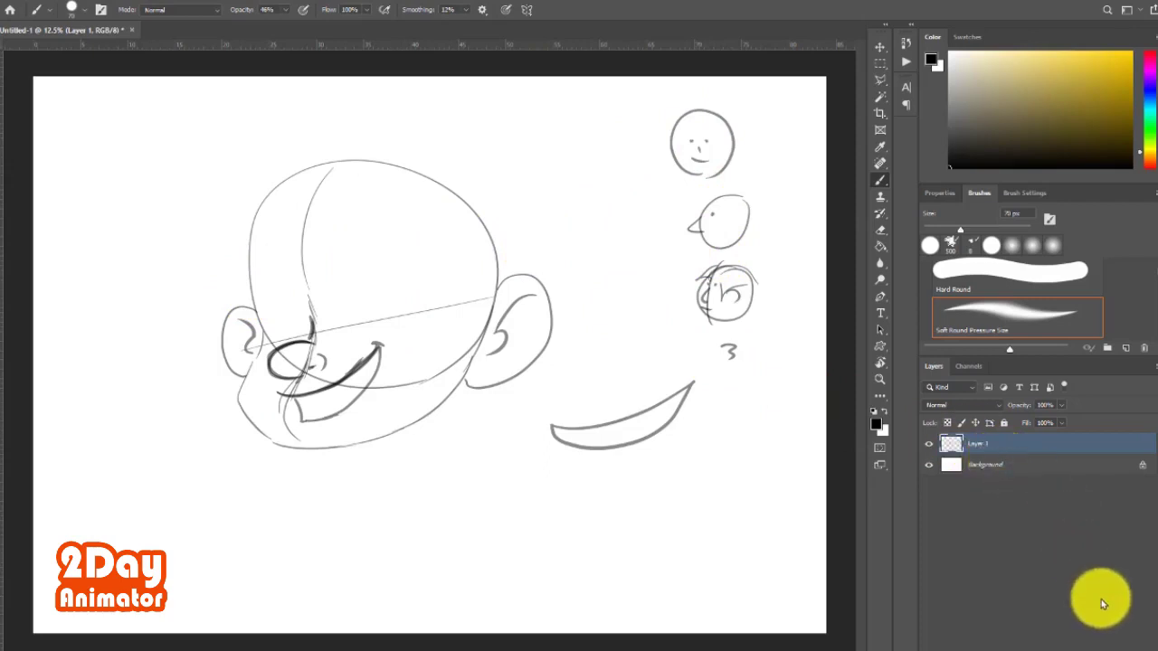
Hide the Layer 2 doodles, then on Layer 1 thicken the chin, lower mouth and smile's right corner.
left_click(928, 444)
left_click(977, 464)
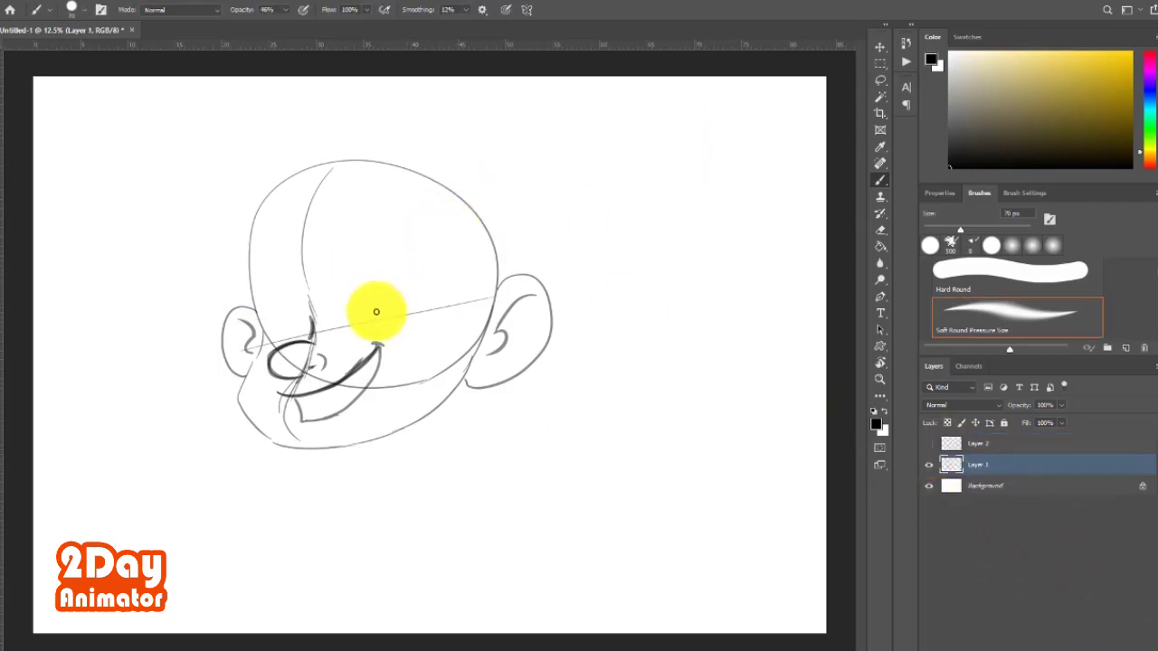
left_click_drag(314, 407, 314, 421)
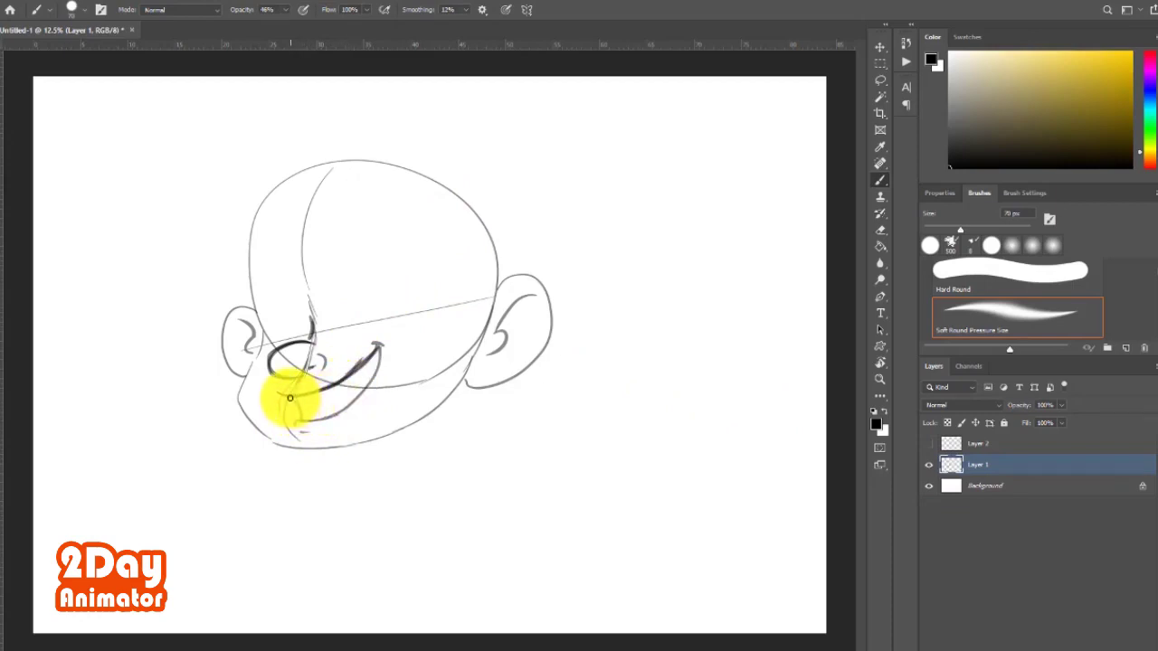
left_click_drag(290, 398, 377, 345)
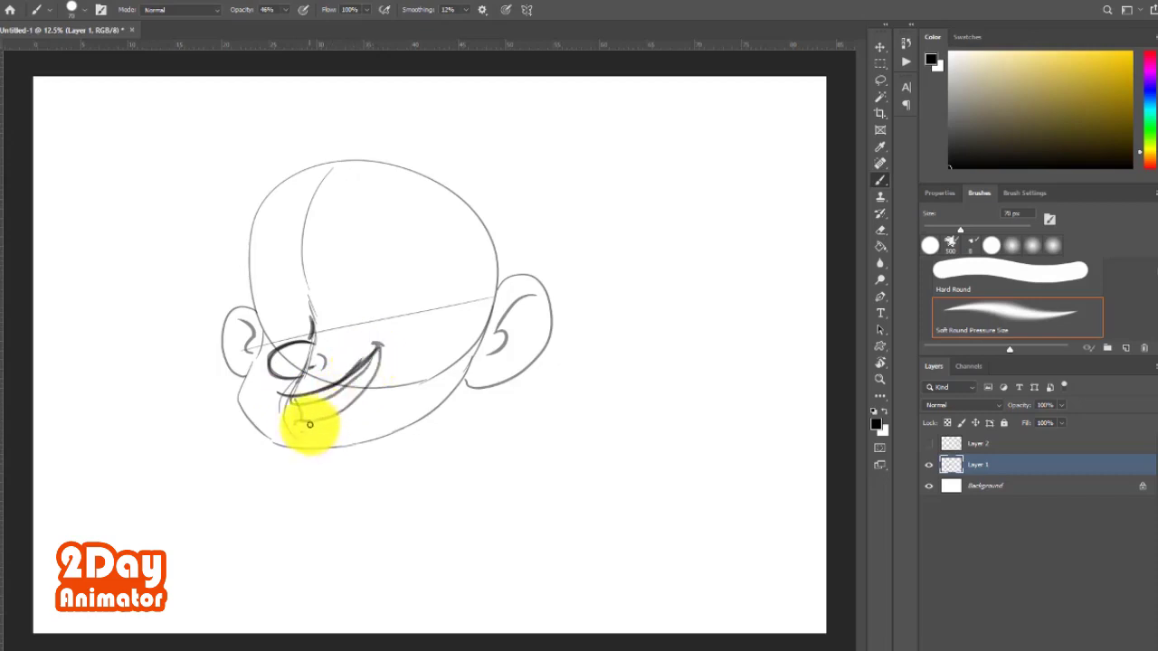
mouse_move(305, 421)
left_mouse_down()
mouse_move(344, 406)
mouse_move(375, 375)
mouse_move(298, 386)
left_mouse_up()
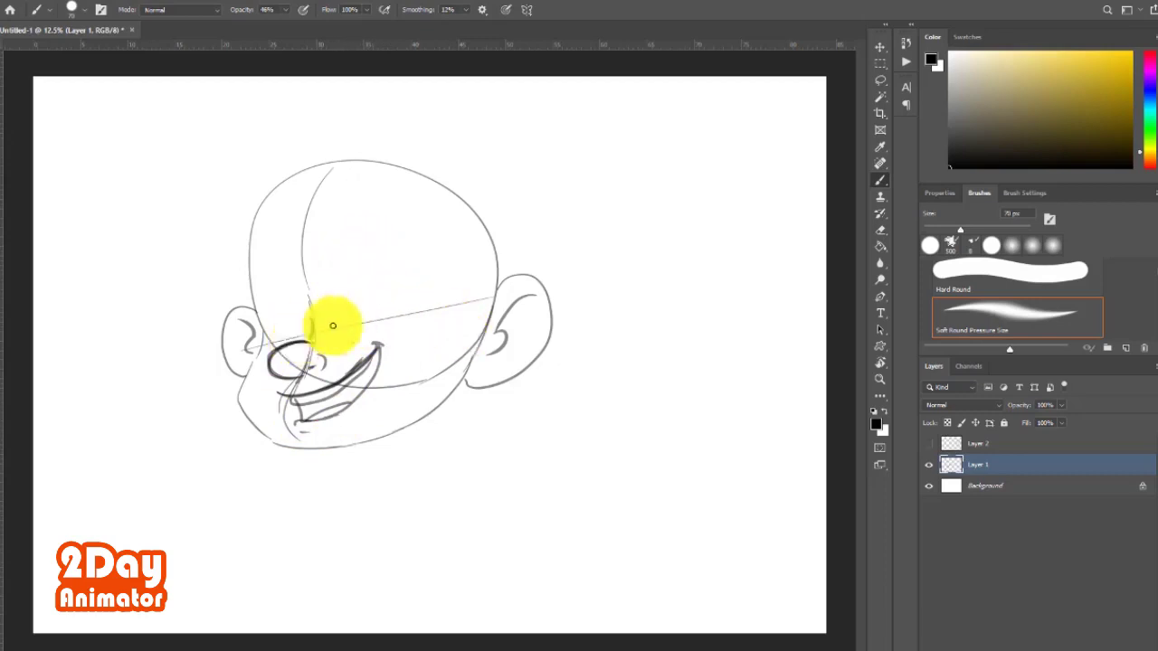
left_click_drag(353, 366, 379, 348)
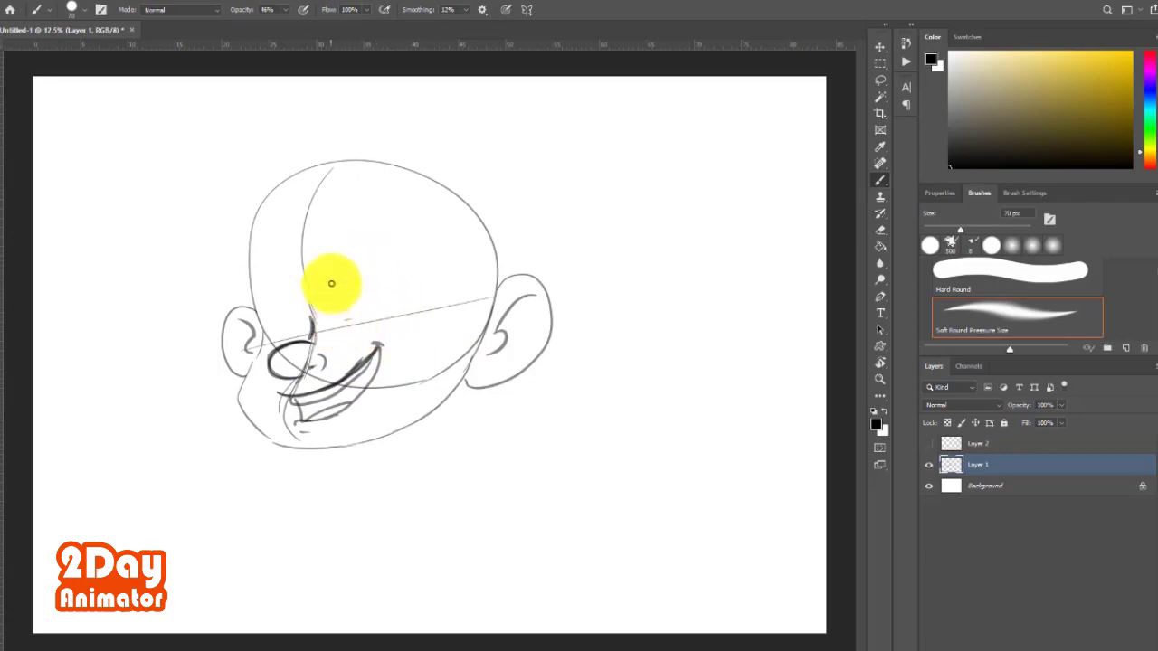
Draw the two eye ovals, replacing the first rough circle with an oval.
mouse_move(370, 268)
left_mouse_down()
mouse_move(383, 290)
mouse_move(367, 238)
mouse_move(336, 306)
left_mouse_up()
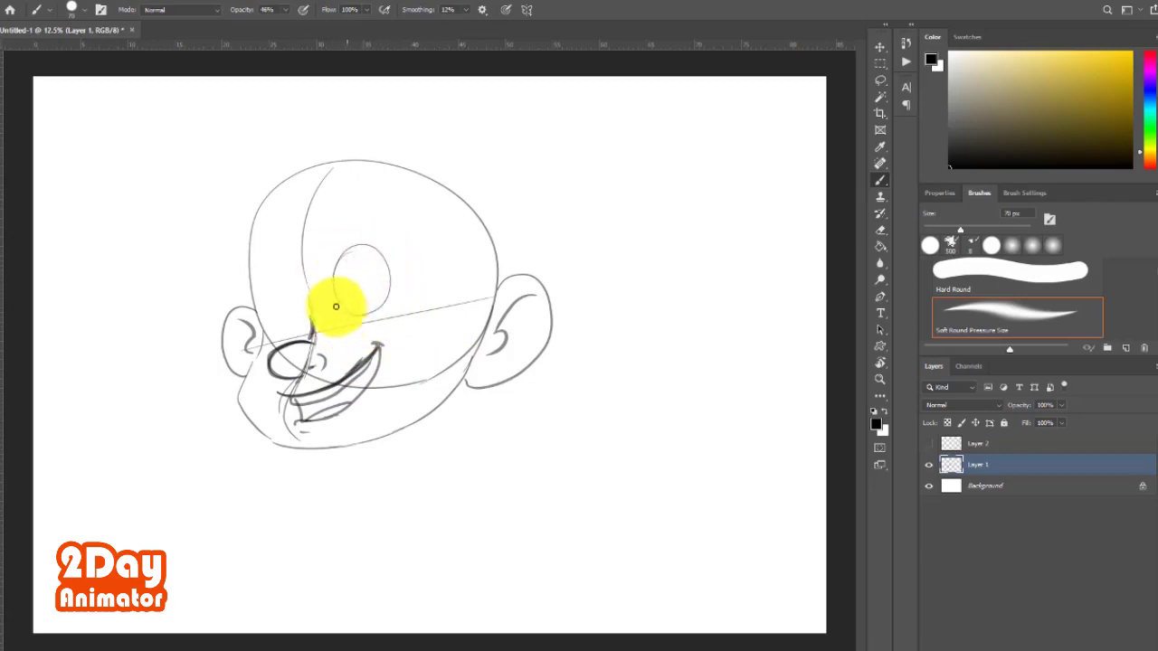
key("ctrl+z")
key("ctrl+z")
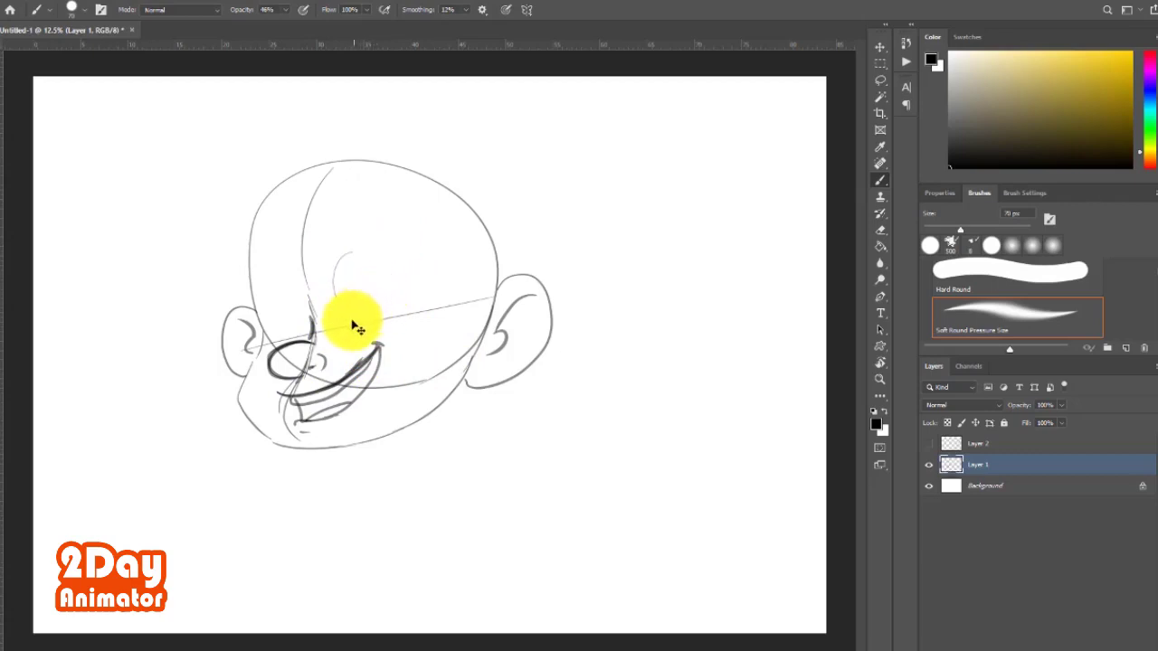
left_click_drag(335, 311, 380, 298)
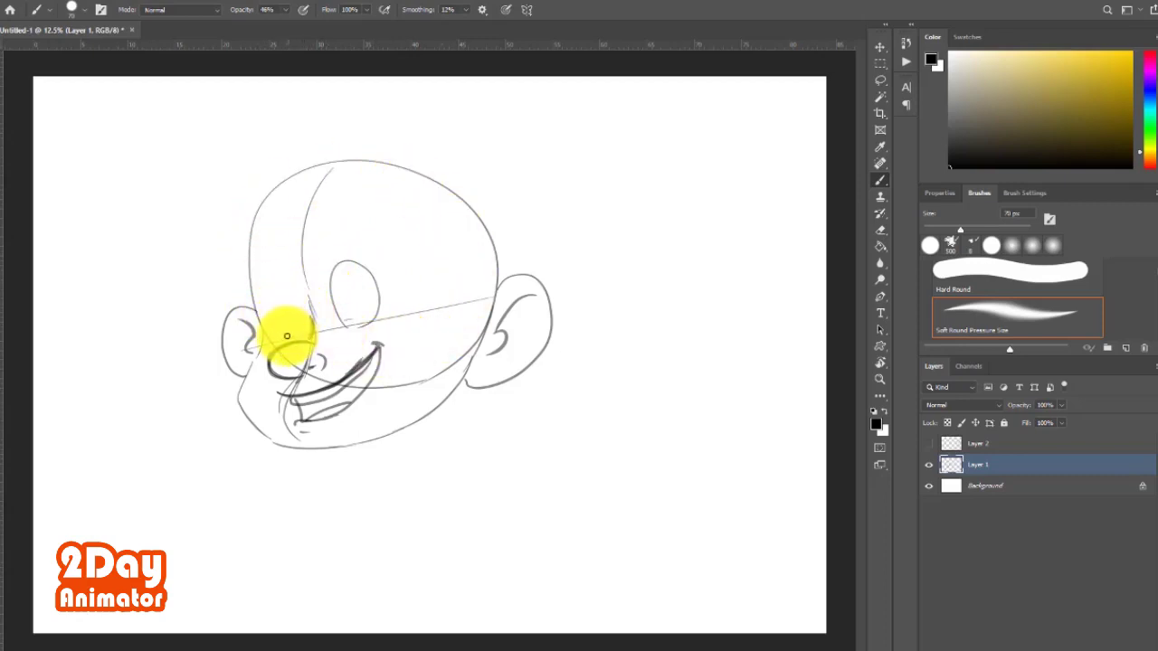
mouse_move(287, 336)
left_mouse_down()
mouse_move(268, 284)
mouse_move(302, 329)
mouse_move(284, 271)
mouse_move(297, 337)
mouse_move(261, 305)
mouse_move(284, 315)
left_mouse_up()
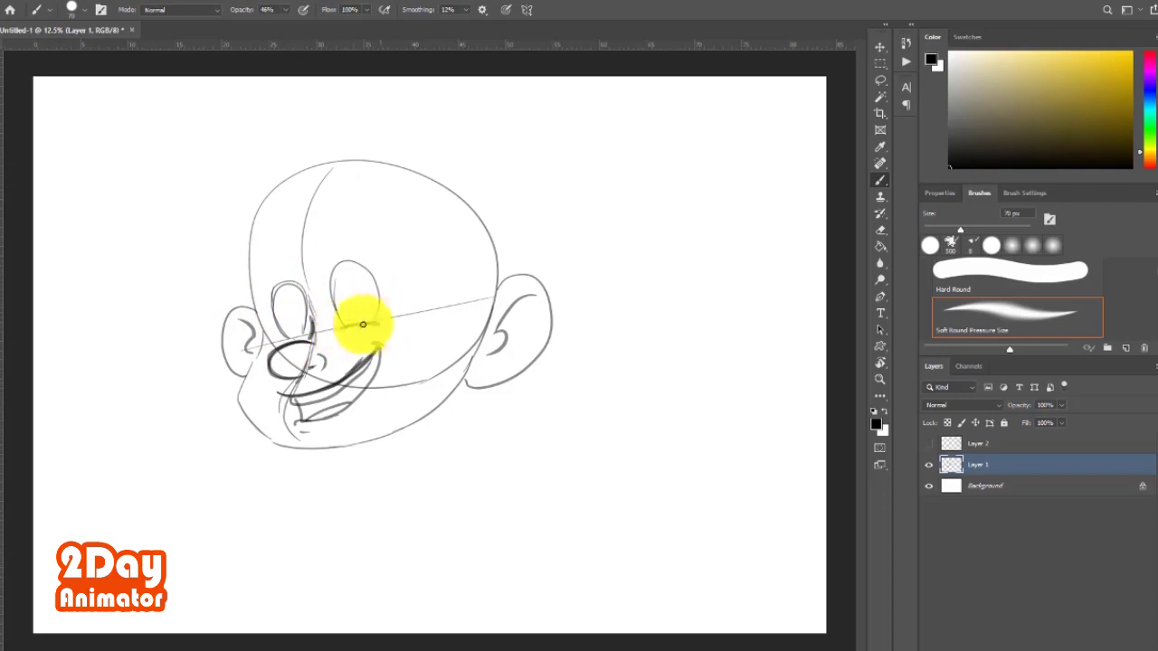
Add lower lids, a pupil and darker eye outlines, and deepen the smile's right end.
left_click_drag(342, 327, 375, 326)
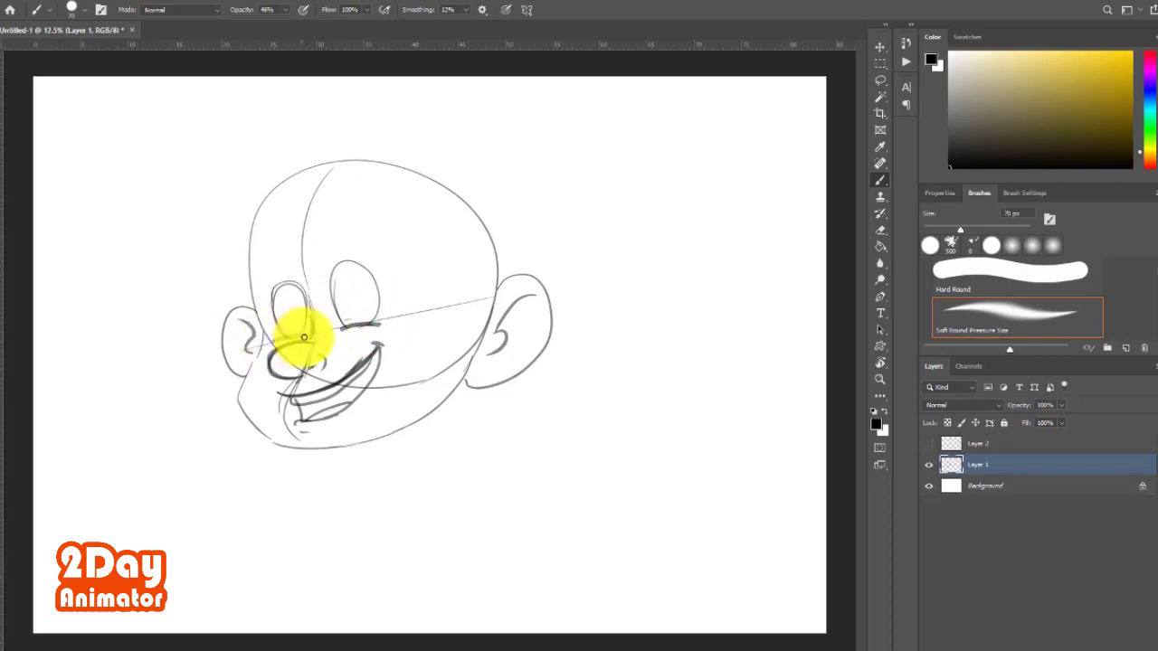
left_click_drag(355, 362, 381, 323)
left_click_drag(273, 346, 313, 339)
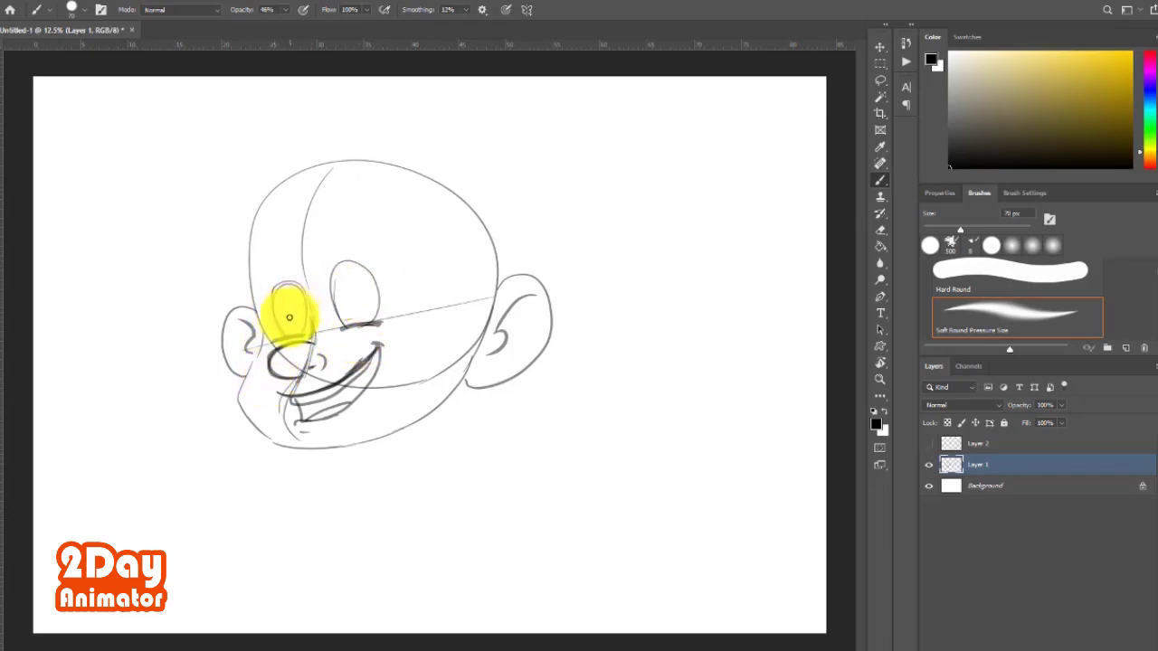
left_click_drag(291, 308, 293, 313)
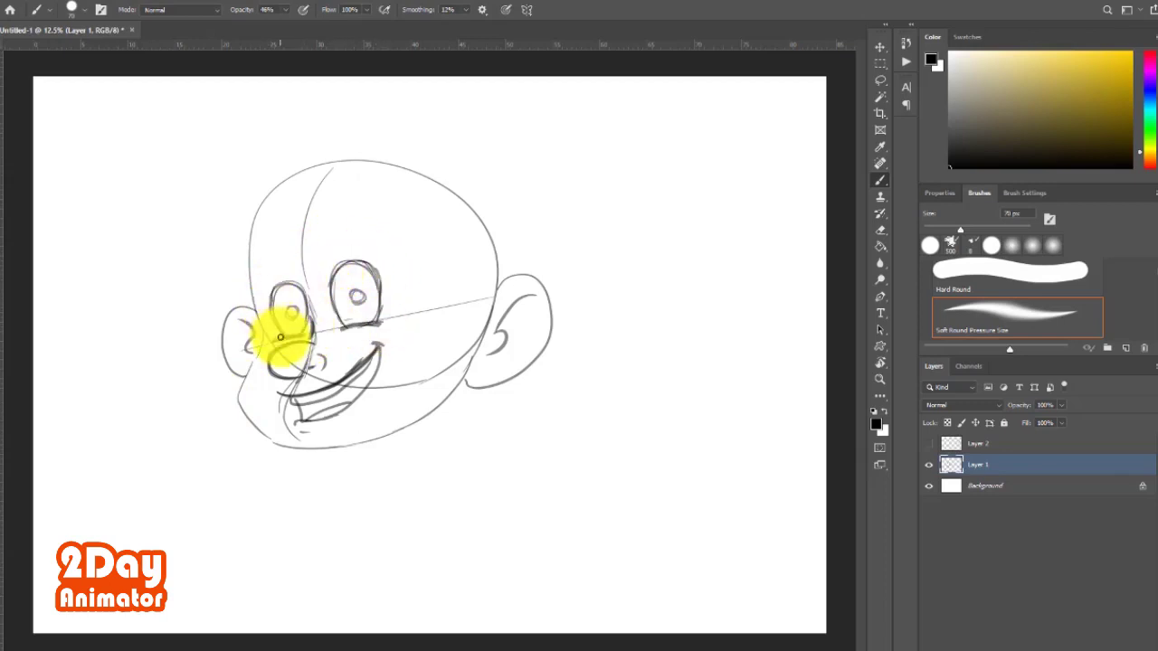
left_click_drag(271, 305, 304, 308)
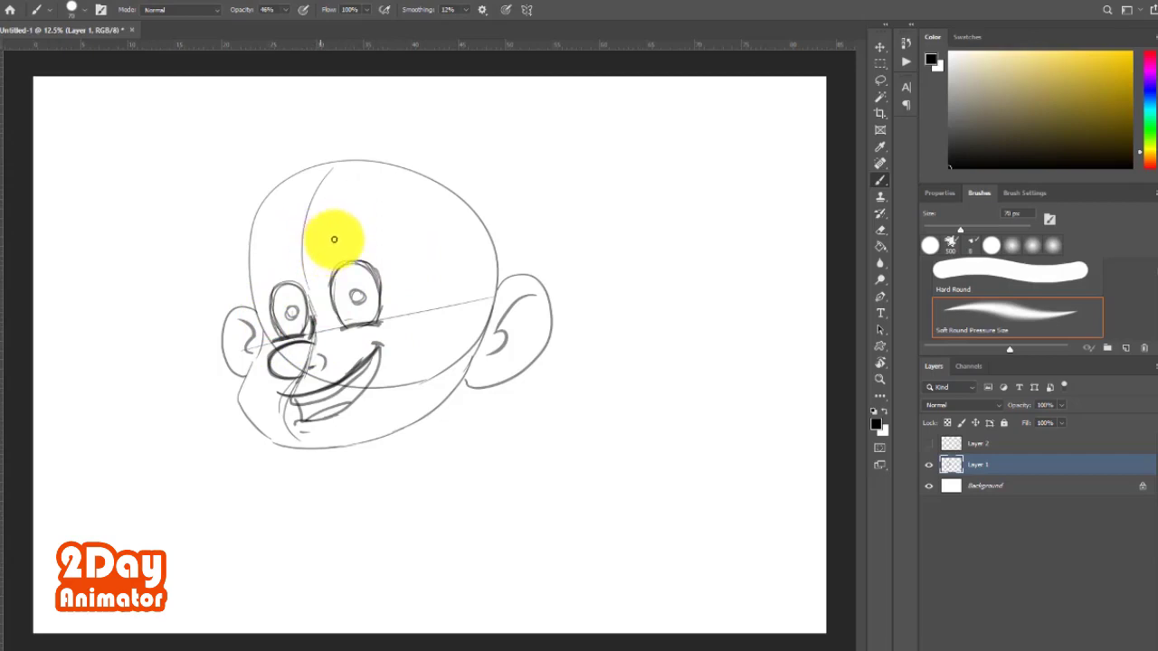
Sketch arched eyebrows above both eyes, making the left one bolder.
left_click_drag(334, 238, 344, 264)
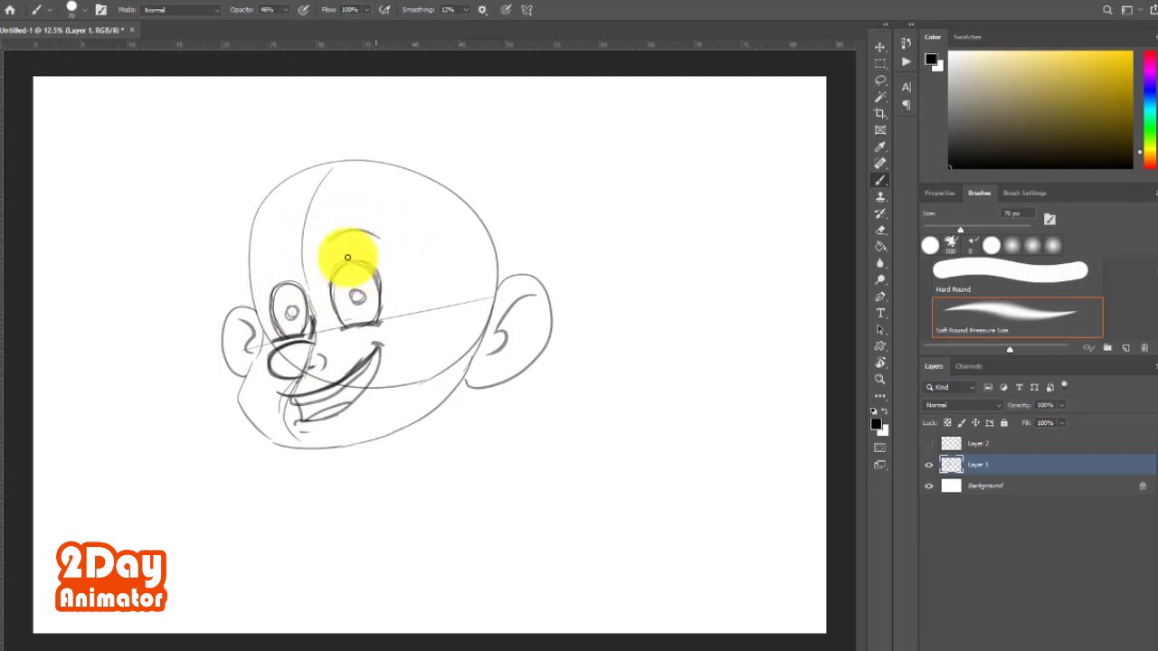
left_click_drag(258, 268, 380, 237)
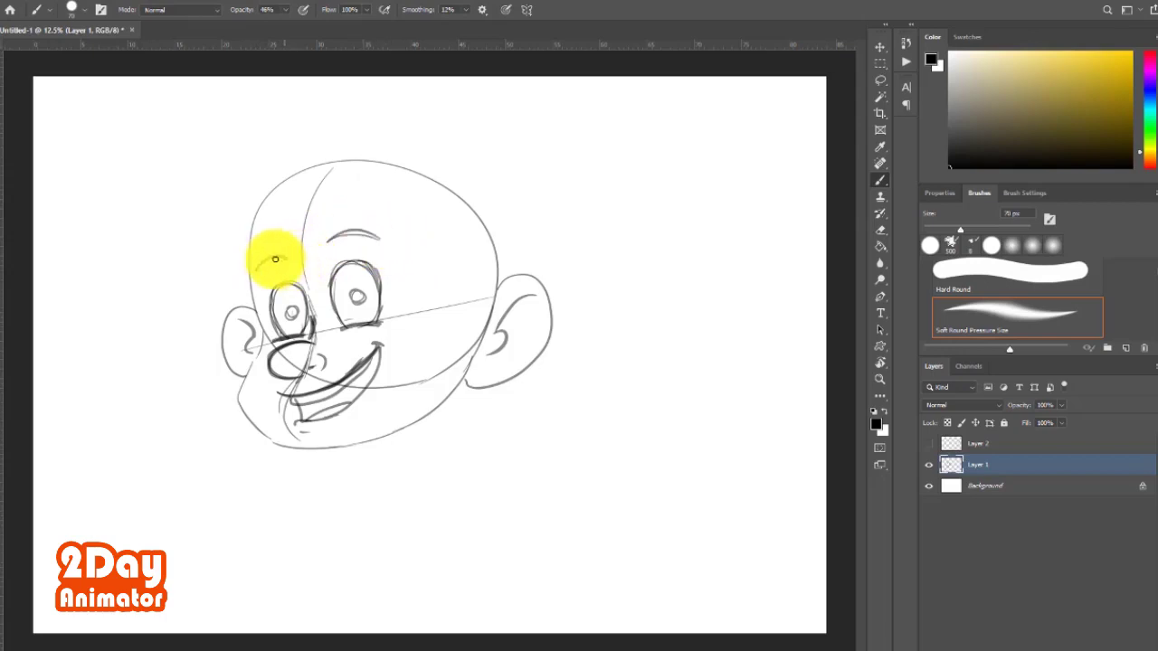
left_click_drag(254, 270, 288, 264)
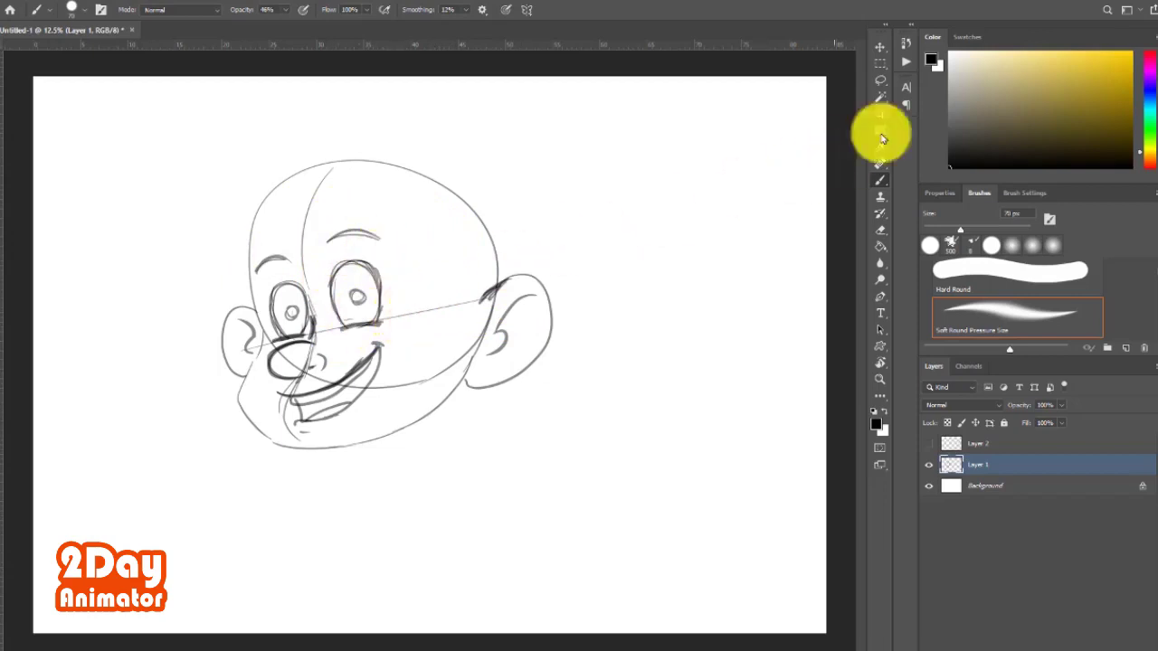
Lasso the right eye and eyebrow and shift them right to widen the eye spacing.
left_click(880, 81)
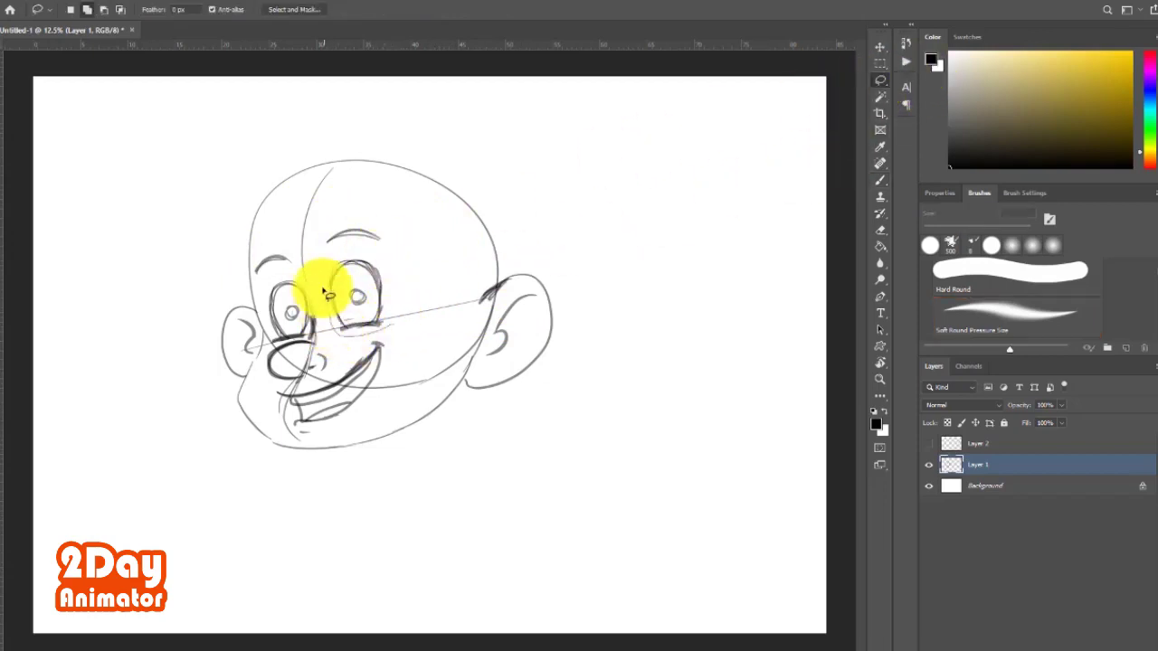
left_click_drag(328, 294, 422, 305)
key("v")
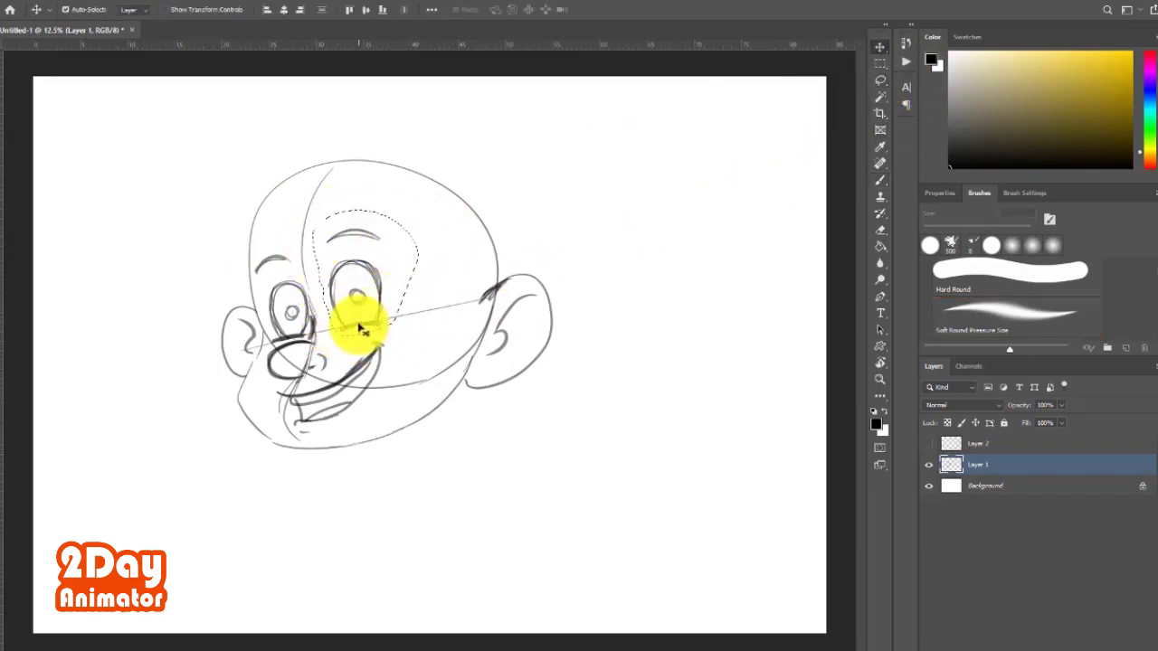
left_click_drag(360, 330, 372, 327)
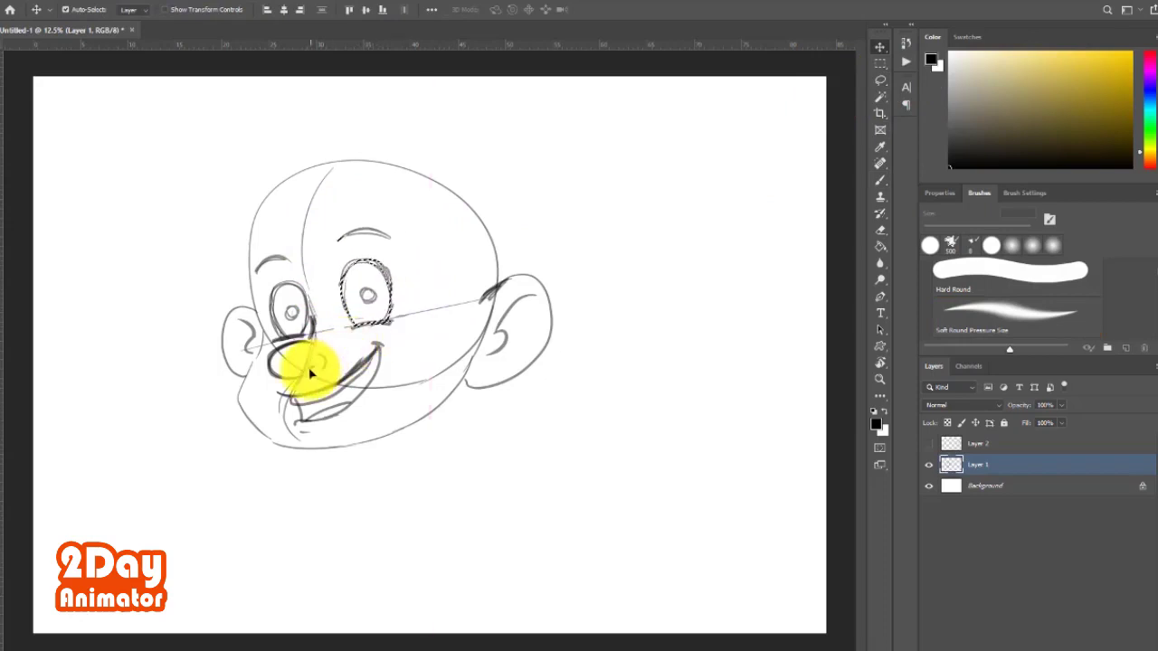
key("ctrl+d")
key("b")
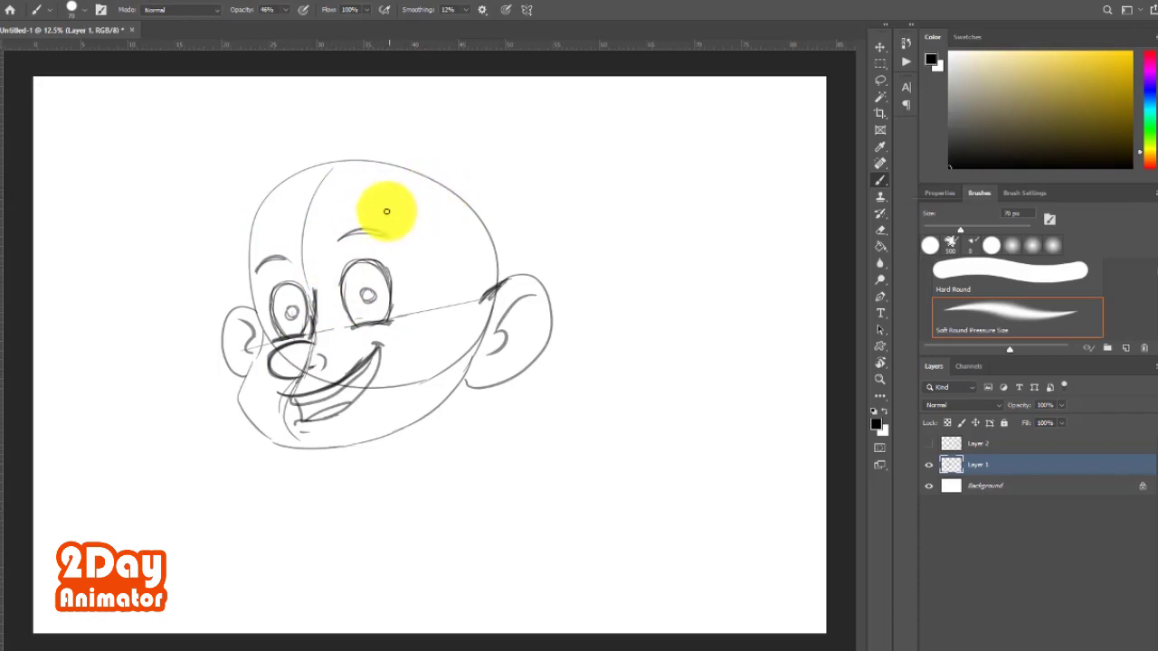
Rough in the hair with arcs over the head top and down both sides.
mouse_move(433, 180)
left_mouse_down()
mouse_move(371, 214)
mouse_move(248, 227)
left_mouse_up()
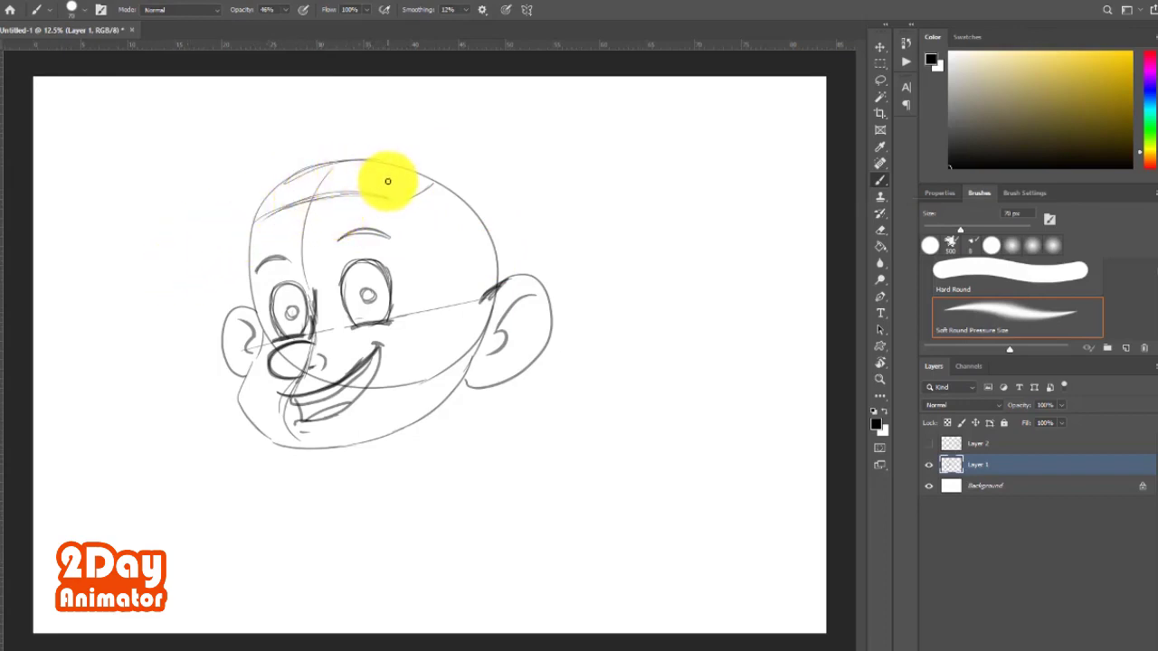
left_click_drag(444, 175, 395, 191)
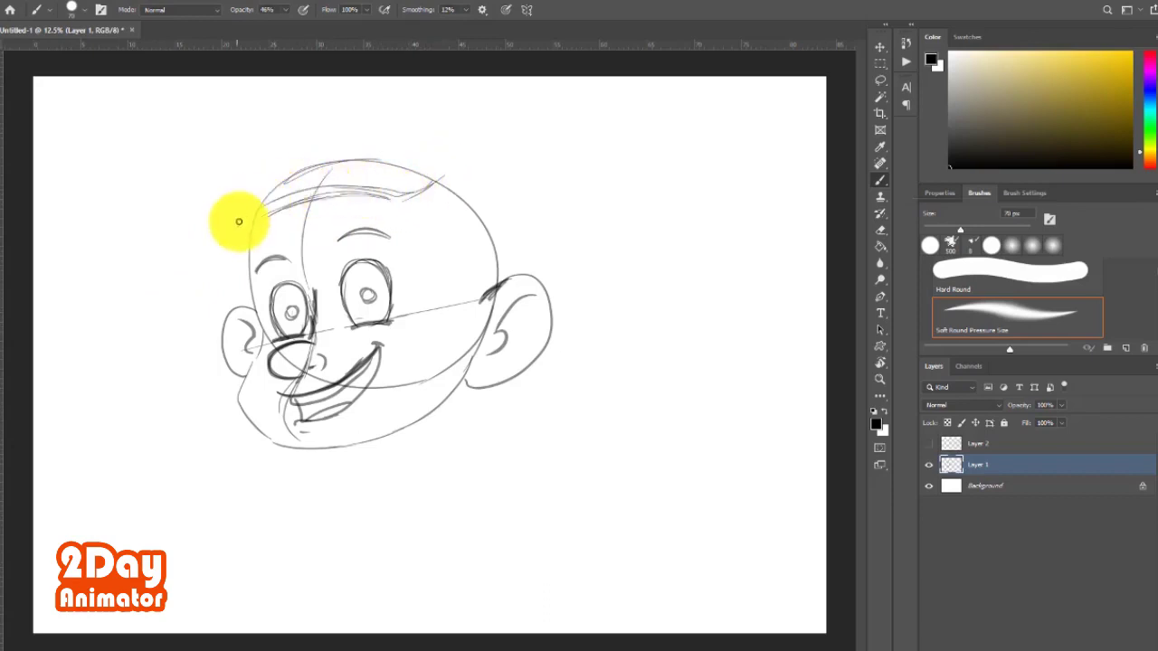
mouse_move(337, 167)
left_mouse_down()
mouse_move(267, 215)
mouse_move(214, 155)
mouse_move(285, 111)
left_mouse_up()
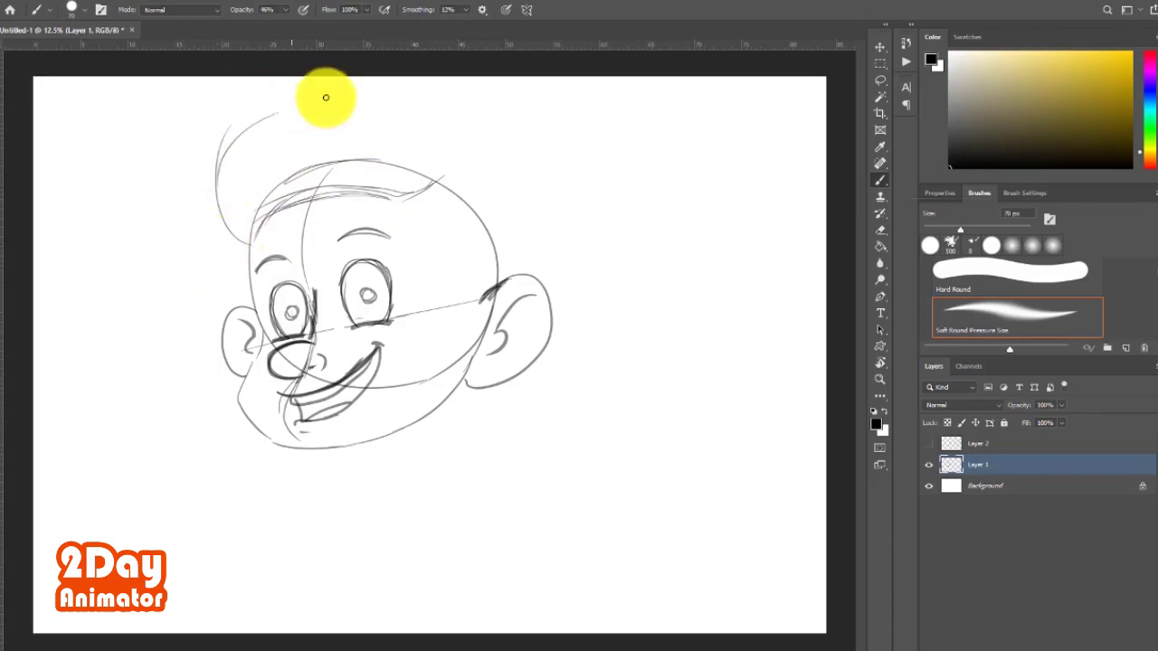
left_click_drag(216, 203, 393, 96)
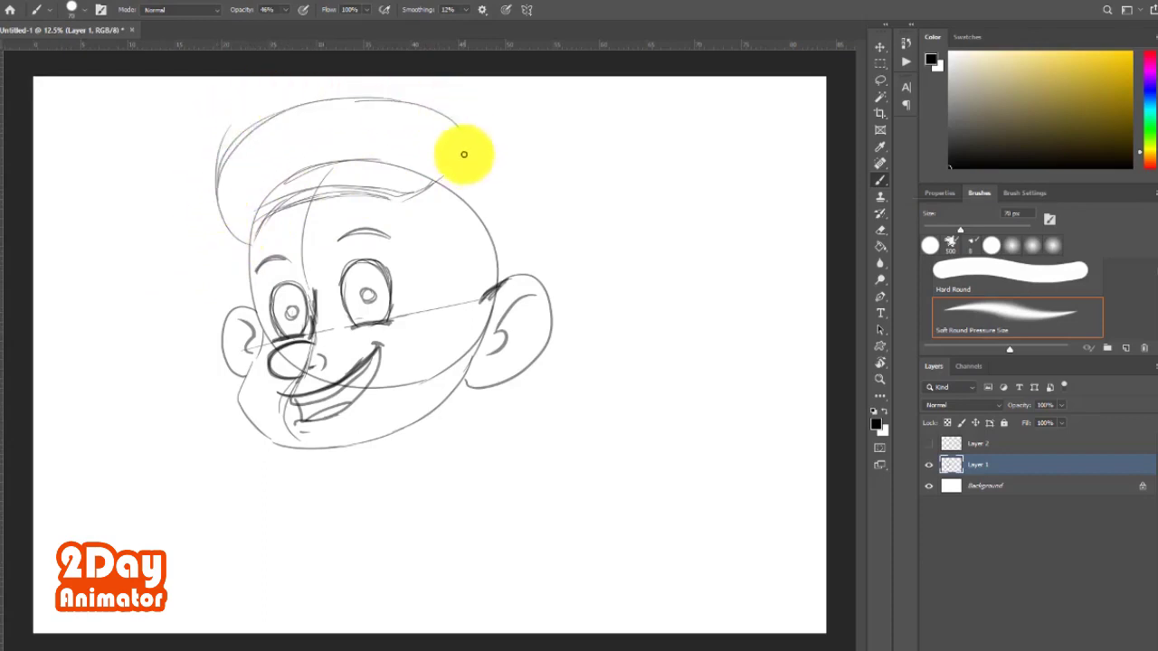
left_click_drag(462, 128, 426, 187)
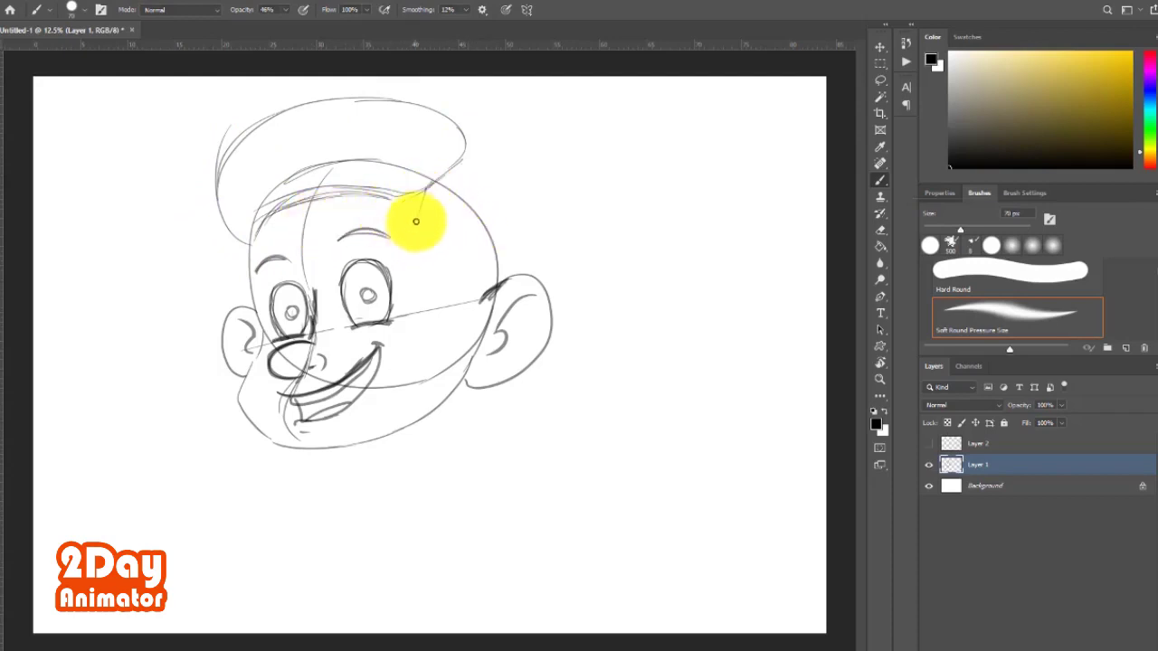
left_click_drag(423, 201, 465, 258)
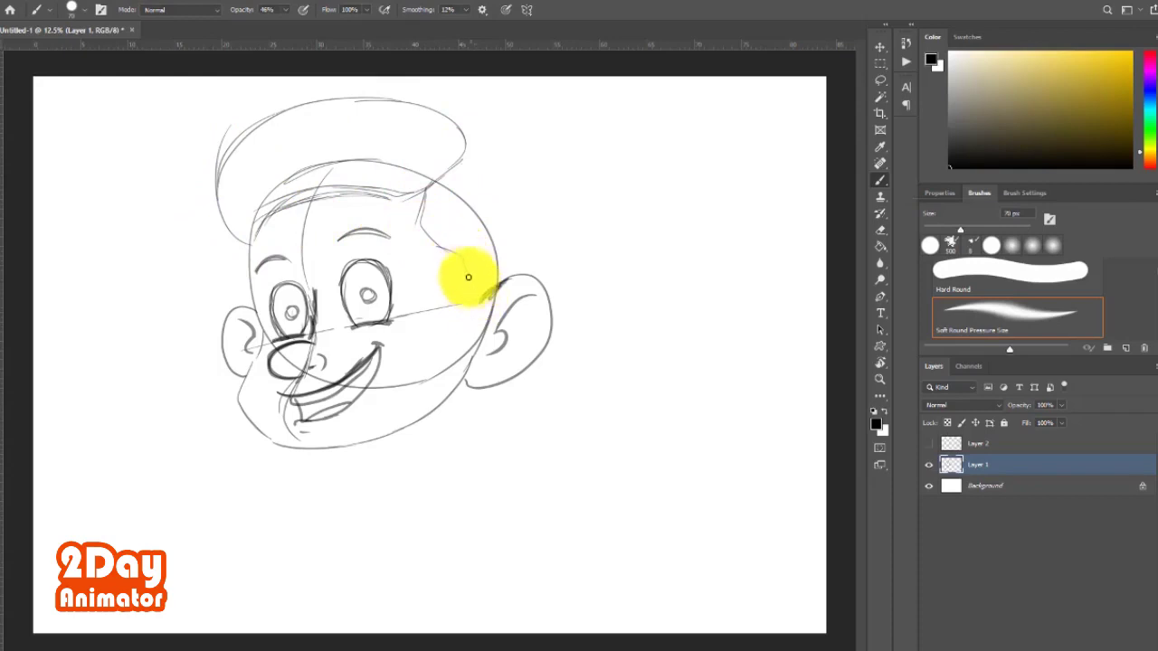
mouse_move(464, 156)
left_mouse_down()
mouse_move(520, 179)
mouse_move(531, 255)
left_mouse_up()
left_click_drag(221, 217, 223, 288)
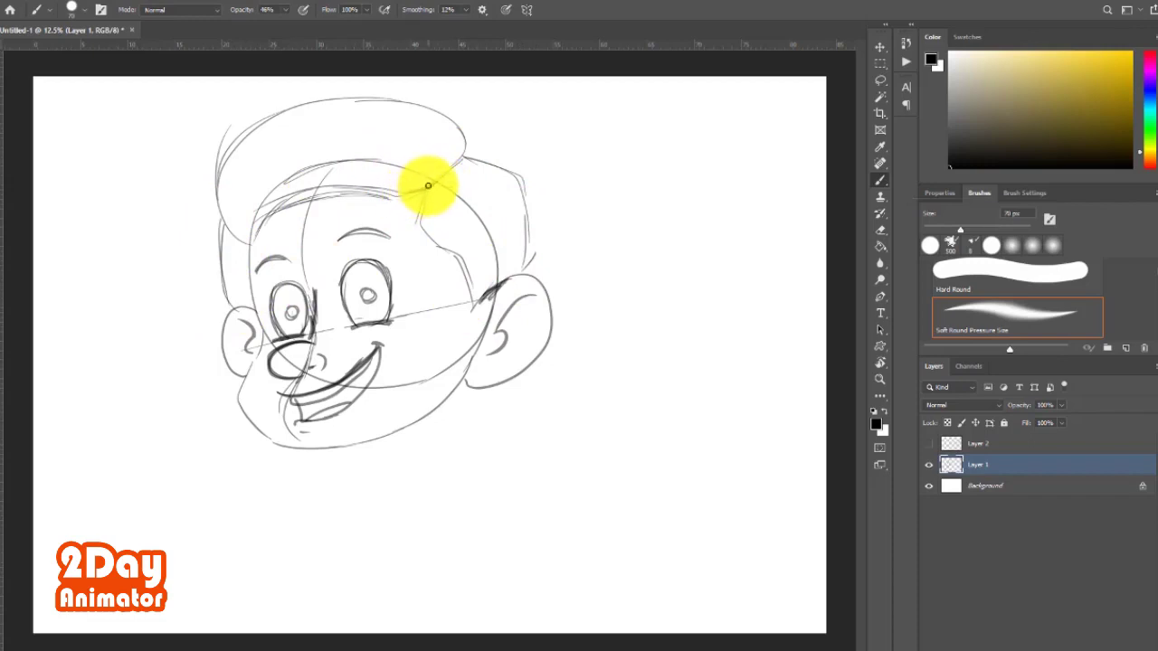
Darken the hairline, spiky fringe, sideburn and both head outlines.
mouse_move(430, 184)
left_mouse_down()
mouse_move(330, 192)
mouse_move(271, 216)
mouse_move(271, 227)
left_mouse_up()
left_click_drag(305, 187, 275, 229)
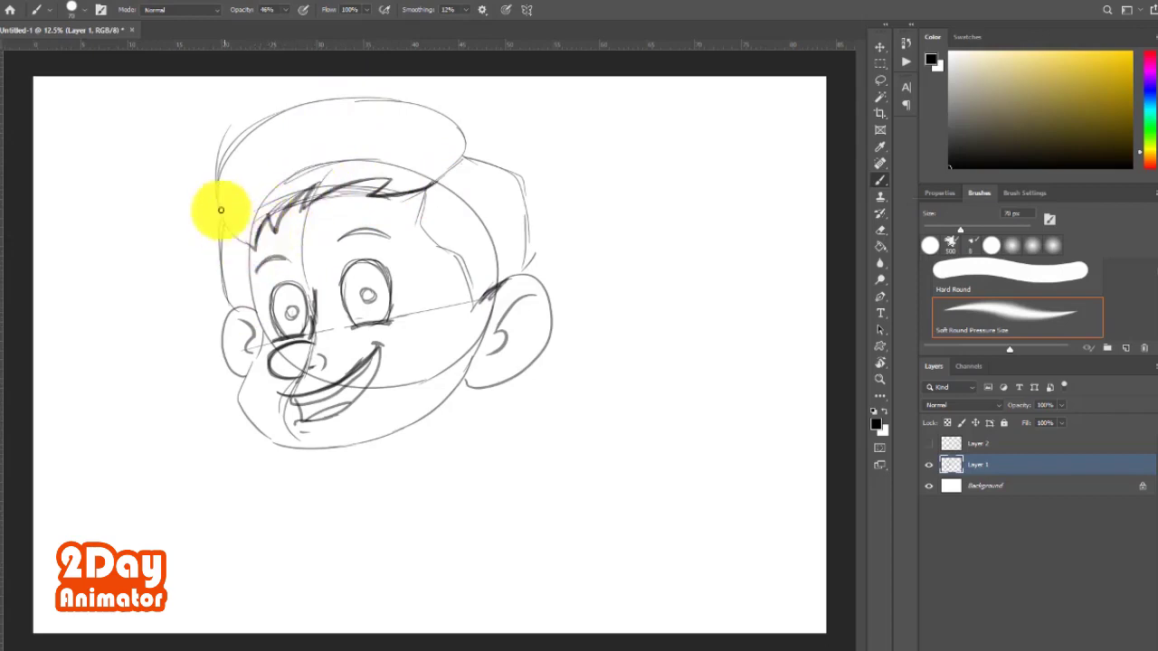
left_click_drag(277, 209, 254, 240)
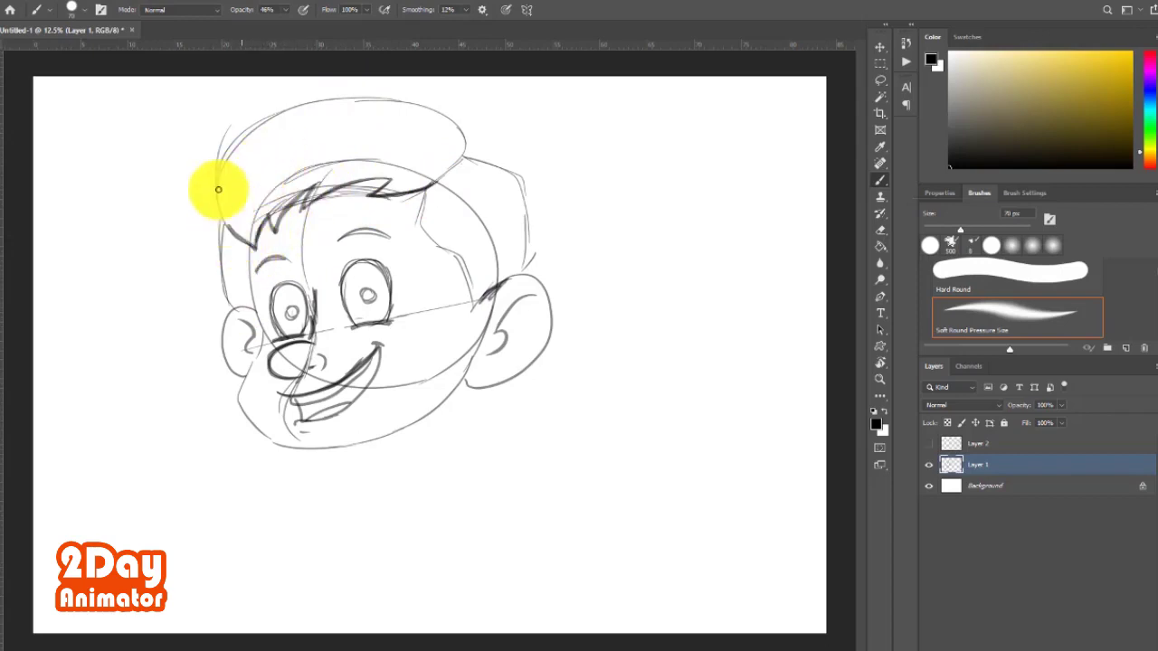
mouse_move(217, 186)
left_mouse_down()
mouse_move(245, 241)
mouse_move(224, 160)
mouse_move(436, 108)
mouse_move(453, 166)
mouse_move(425, 101)
left_mouse_up()
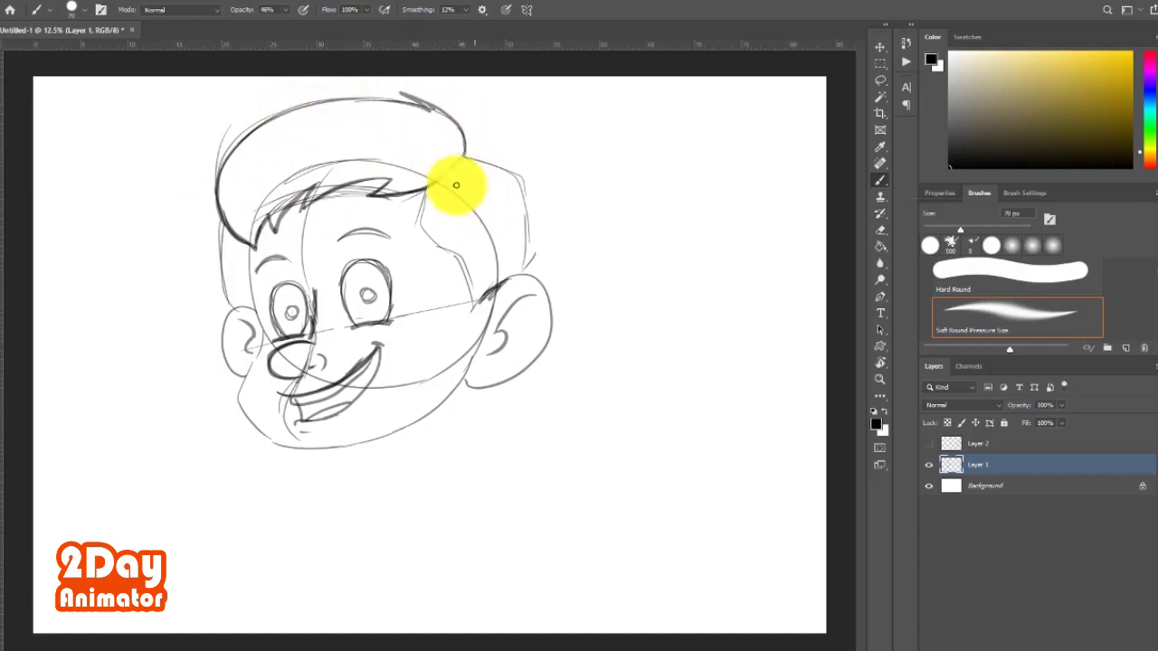
mouse_move(425, 189)
left_mouse_down()
mouse_move(478, 117)
mouse_move(466, 155)
left_mouse_up()
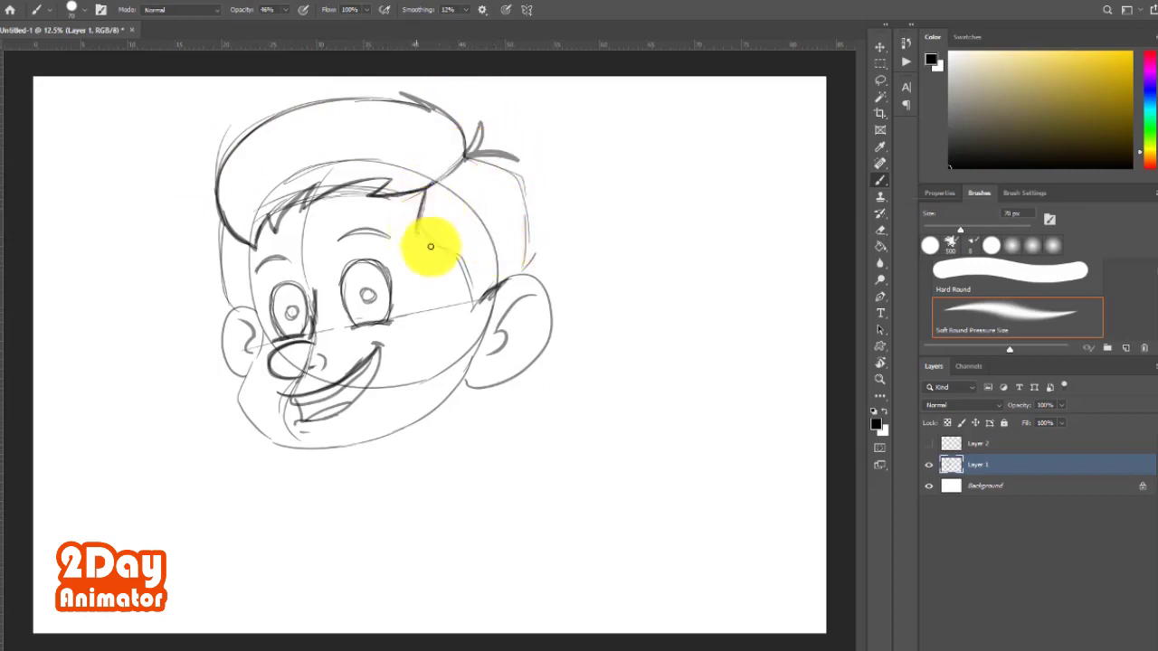
left_click_drag(426, 199, 472, 278)
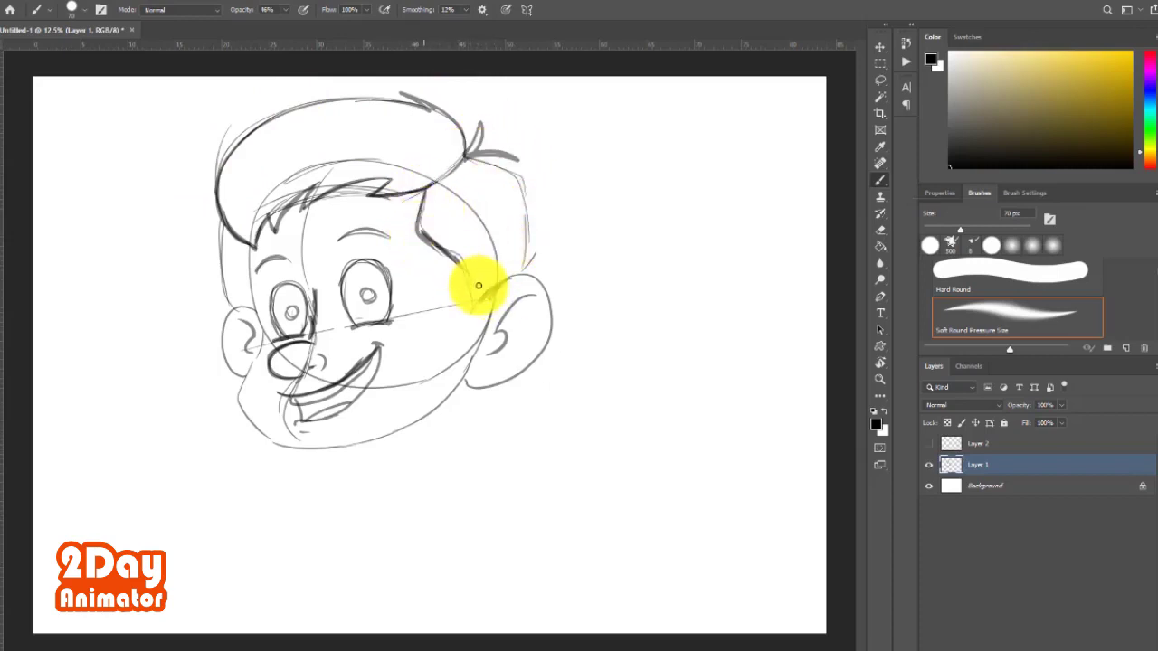
mouse_move(421, 233)
left_mouse_down()
mouse_move(467, 278)
mouse_move(473, 309)
left_mouse_up()
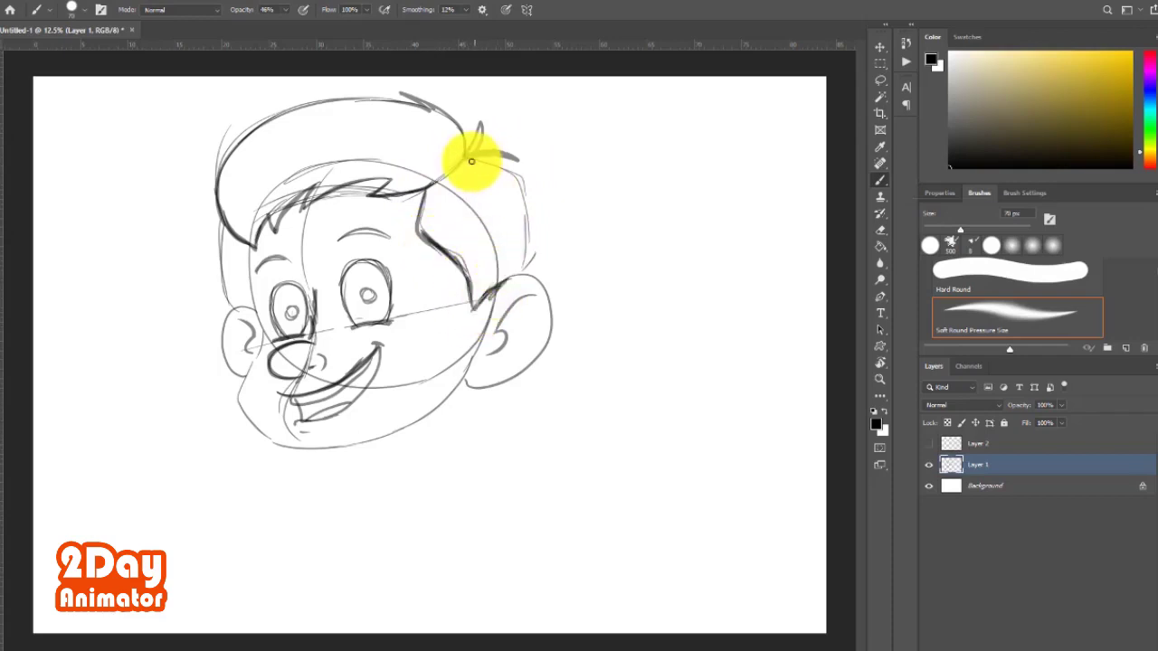
left_click_drag(516, 181, 516, 266)
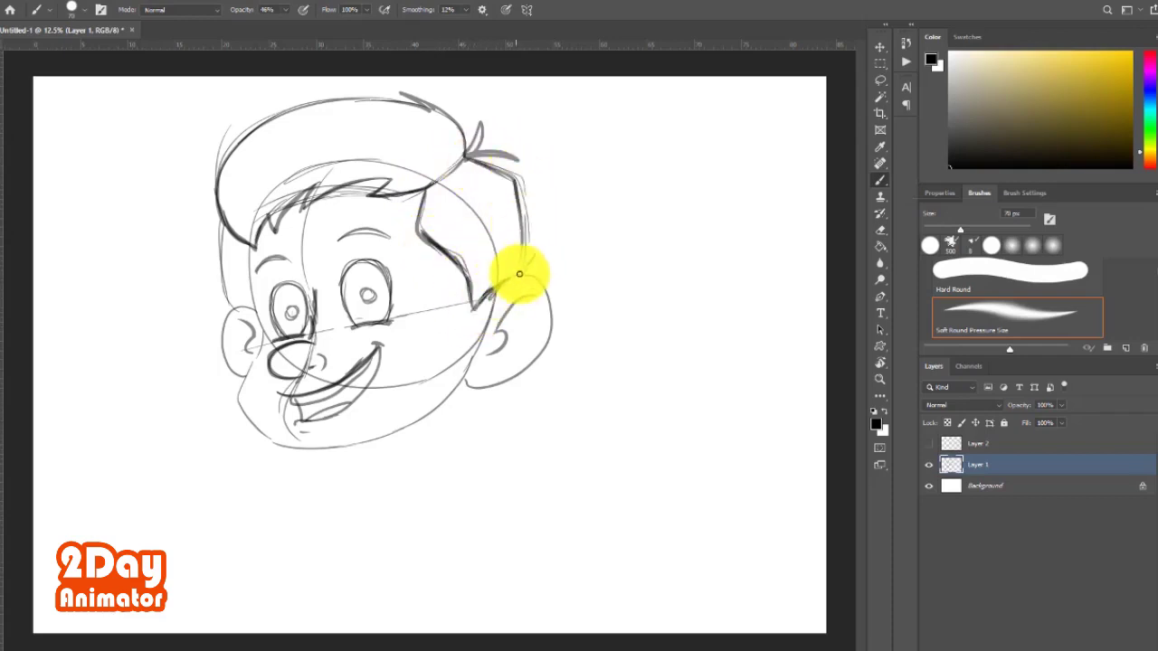
left_click_drag(221, 218, 212, 258)
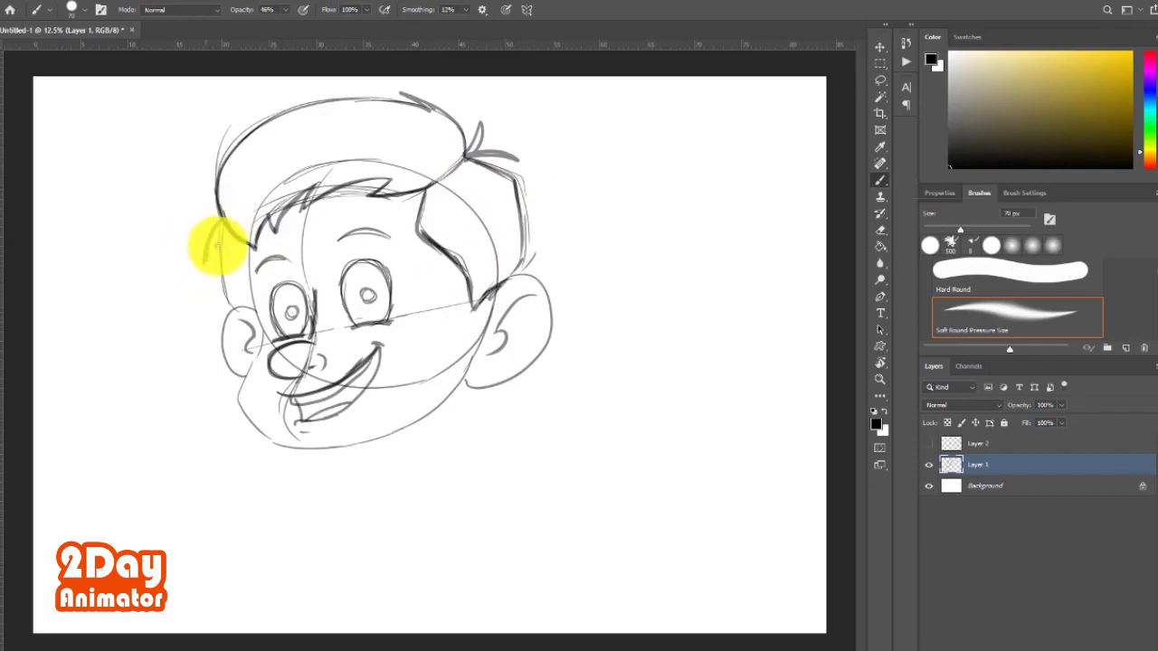
left_click_drag(227, 311, 227, 245)
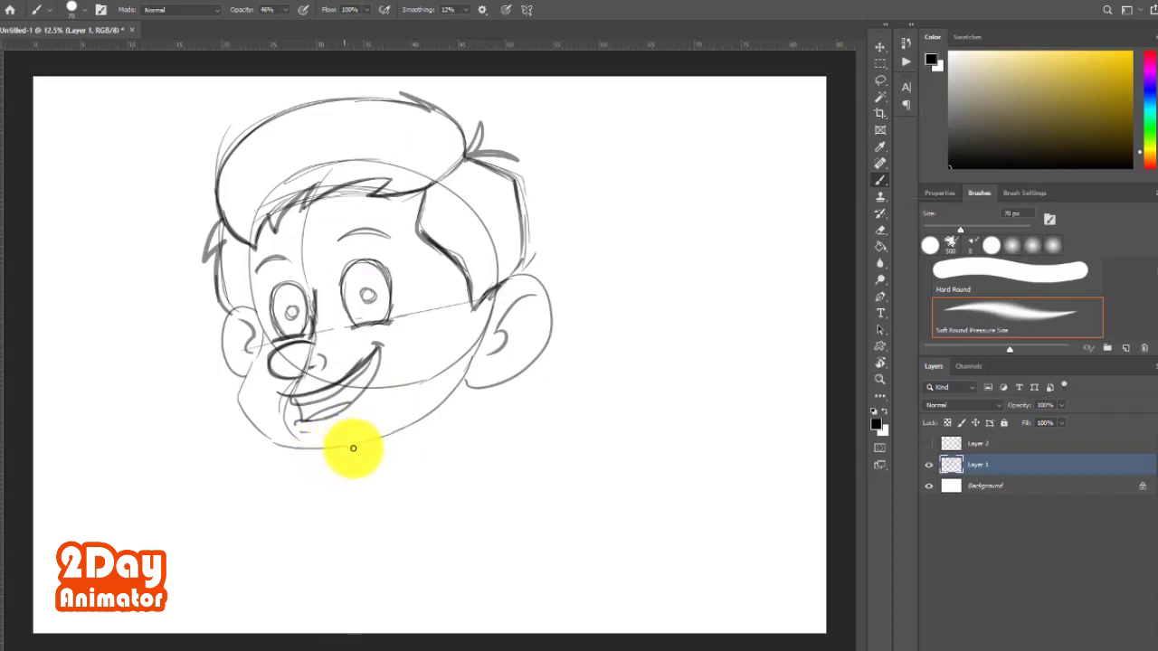
Draw the neck lines down from the chin and the left and right shoulder lines.
left_click_drag(353, 448, 375, 484)
mouse_move(434, 412)
left_mouse_down()
mouse_move(429, 473)
mouse_move(374, 485)
mouse_move(464, 511)
left_mouse_up()
left_click_drag(362, 500, 329, 530)
left_click_drag(488, 522, 500, 530)
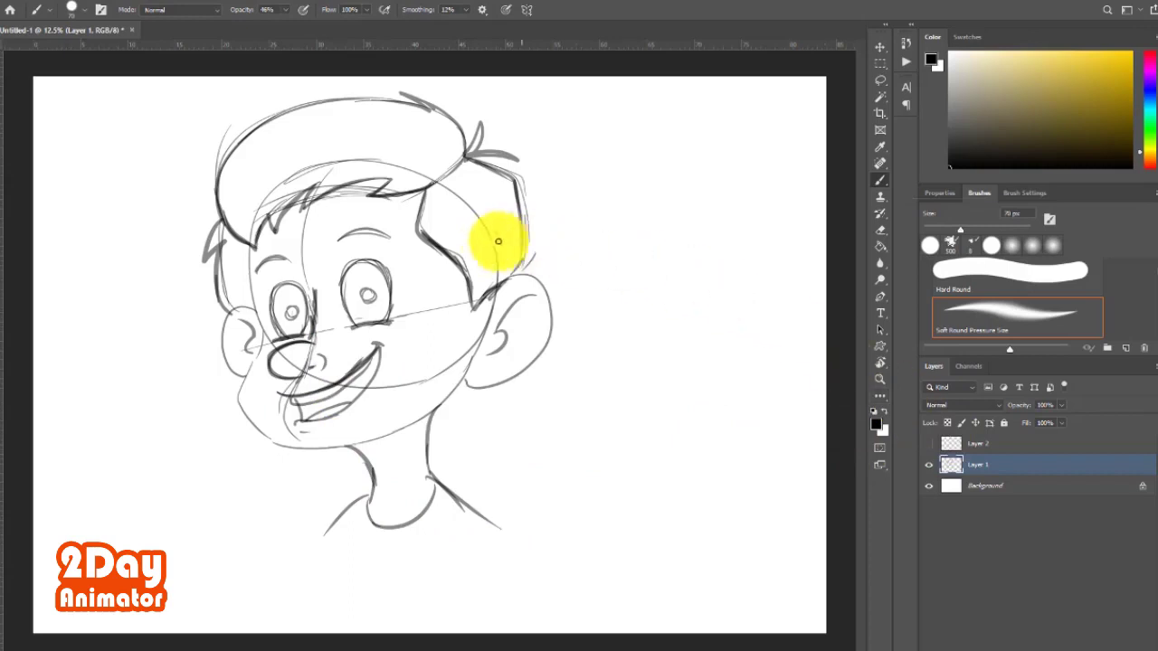
Free-transform the entire boy sketch to move it right and down, then commit.
key("ctrl+t")
left_click_drag(388, 259, 498, 271)
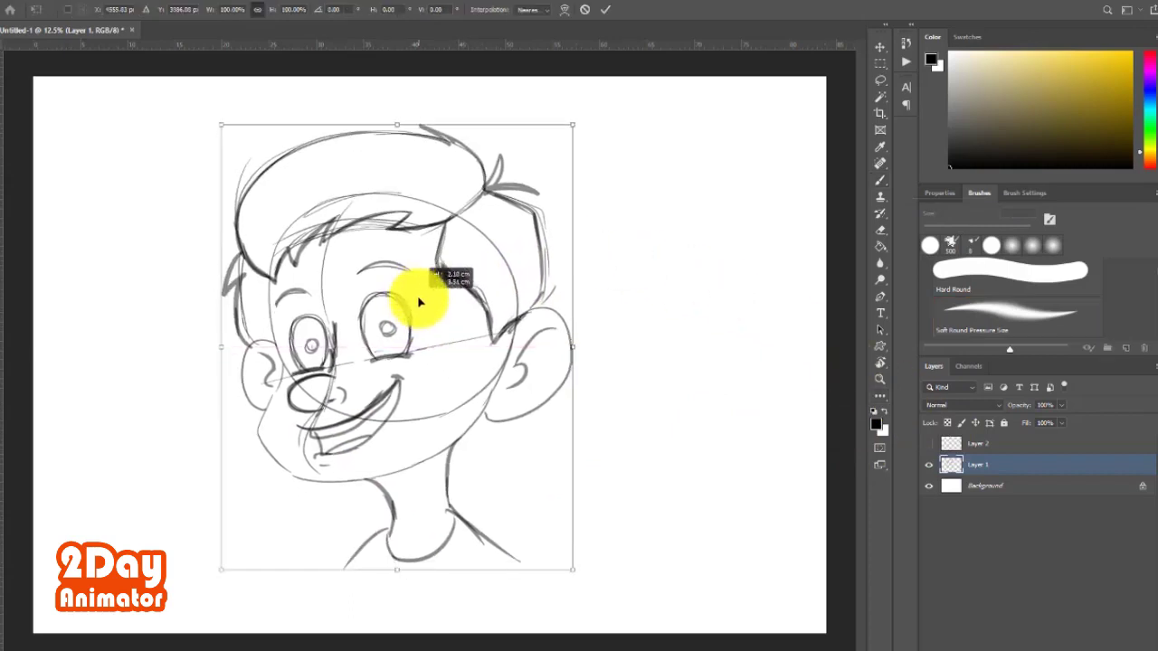
key("Return")
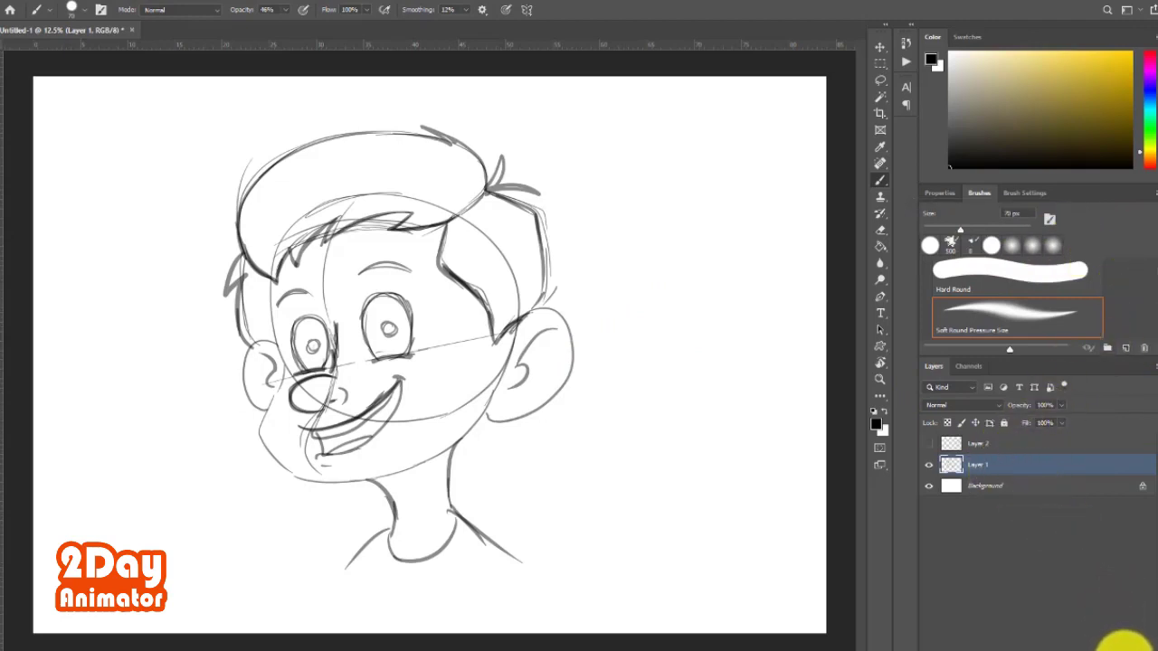
Add Layer 3 for inking and lower Layer 1's opacity so the sketch turns pale grey.
key("ctrl+shift+alt+n")
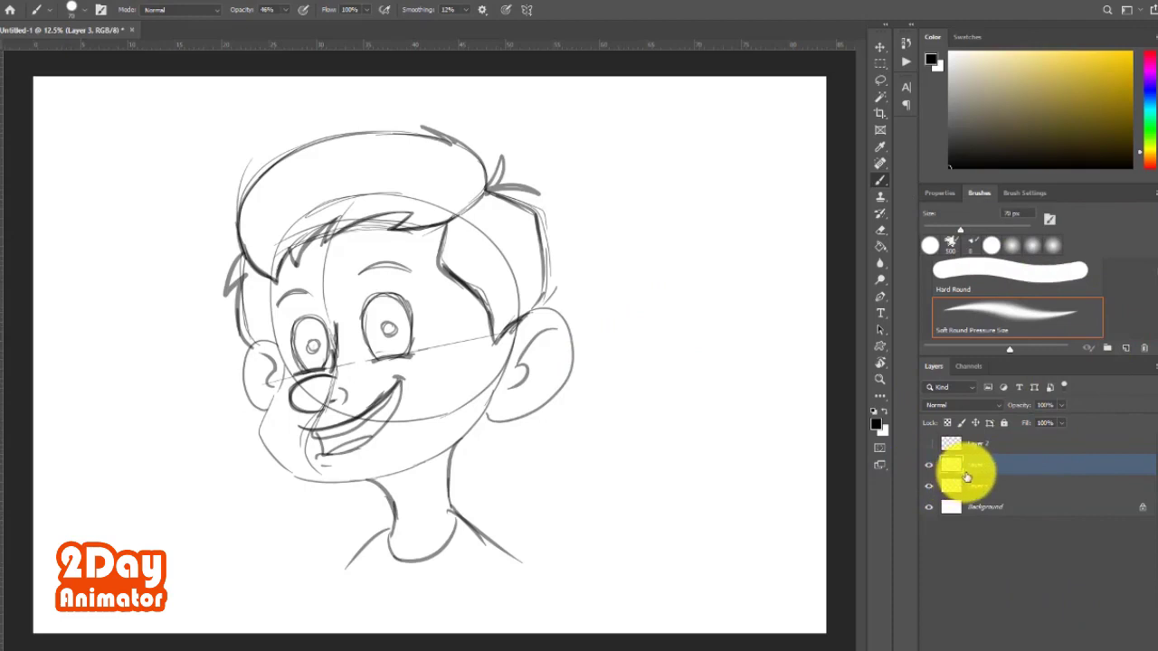
left_click(999, 486)
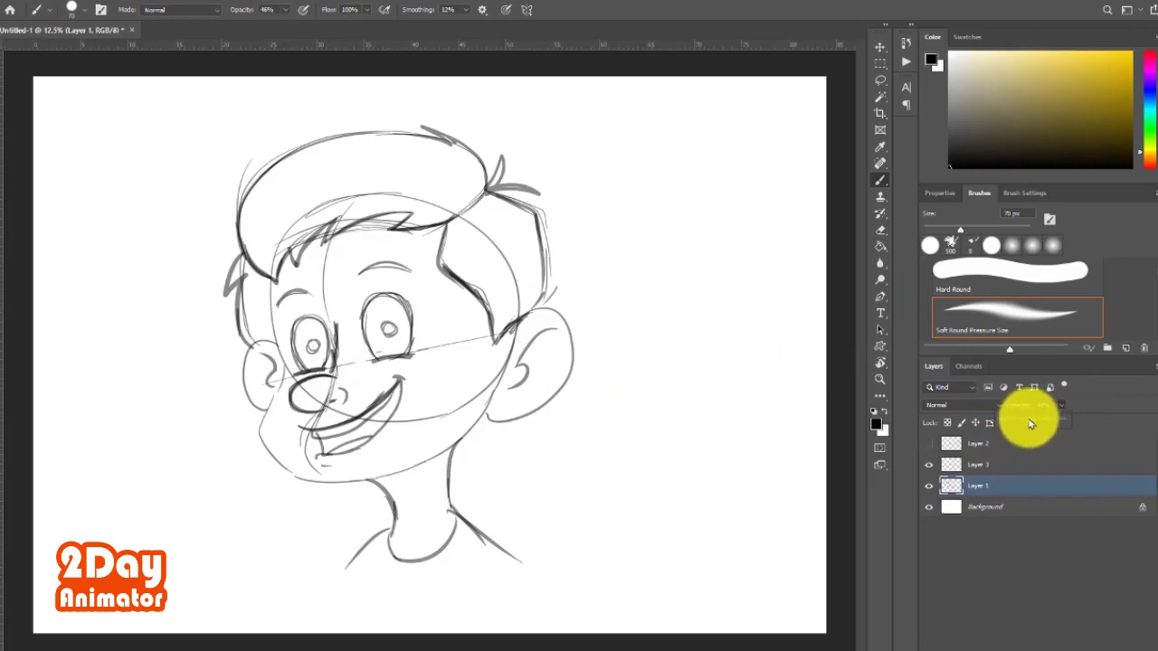
mouse_move(1030, 422)
left_mouse_down()
mouse_move(1060, 401)
mouse_move(1047, 413)
left_mouse_up()
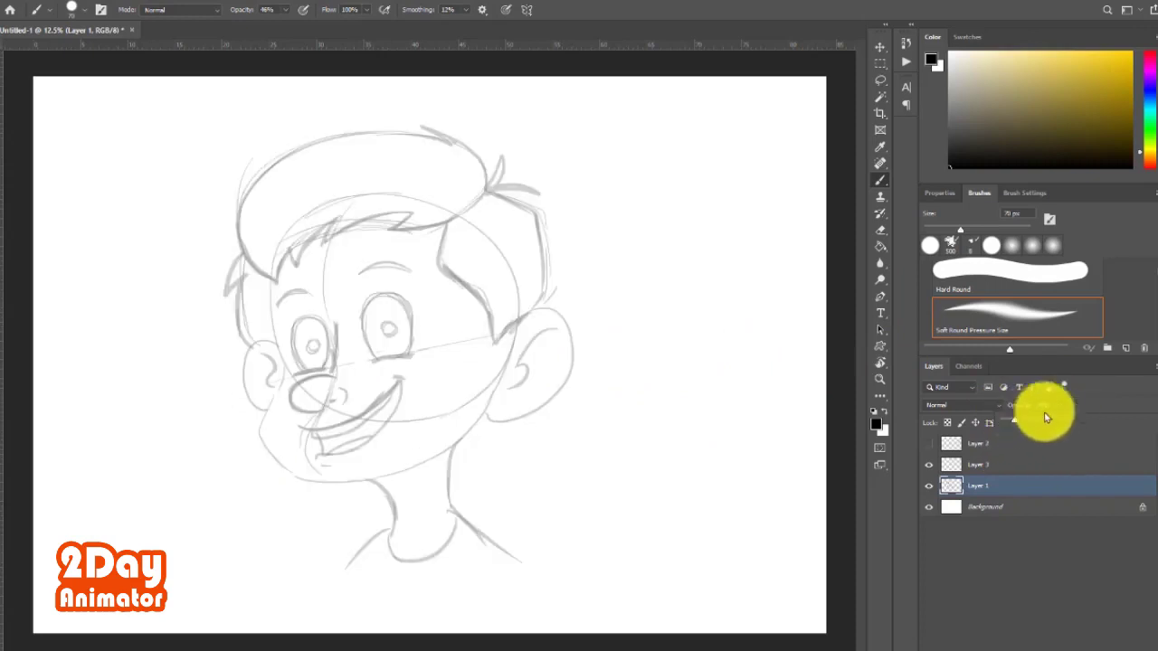
left_click(964, 466)
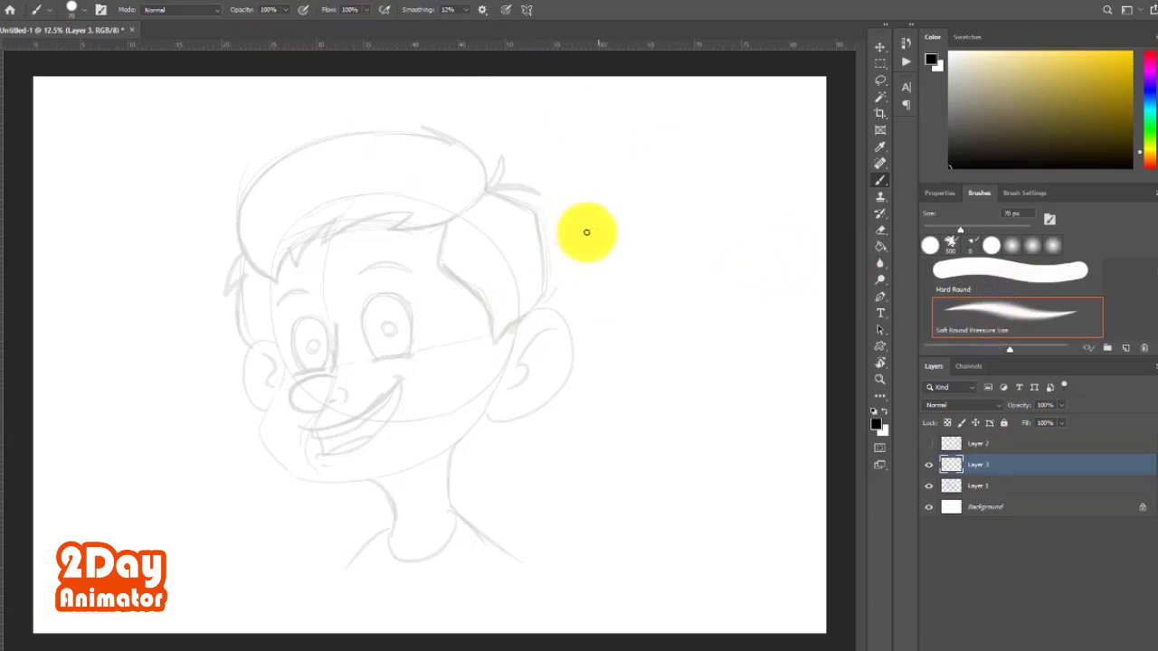
left_click_drag(590, 232, 648, 396)
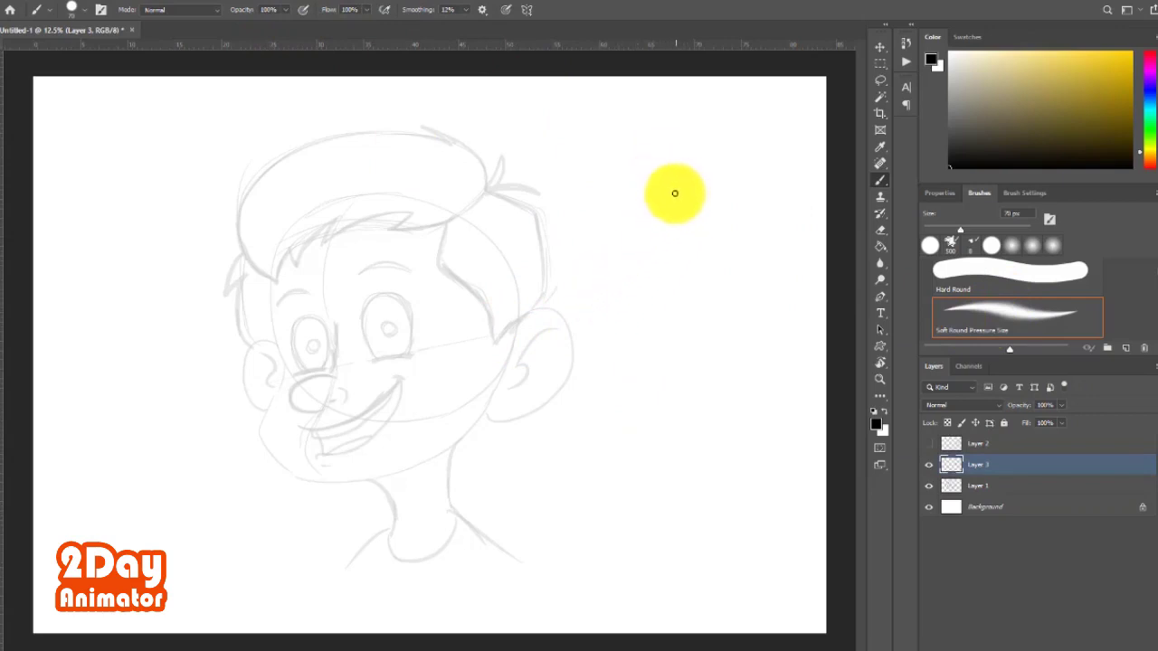
left_click_drag(617, 194, 396, 289)
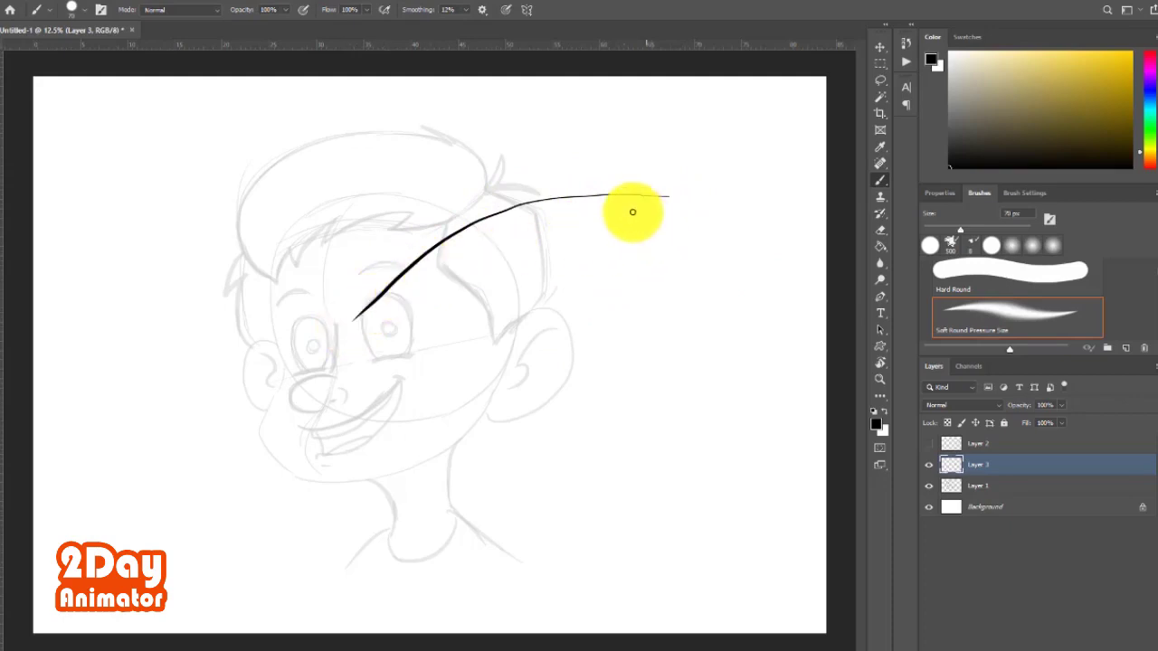
left_click_drag(414, 259, 414, 277)
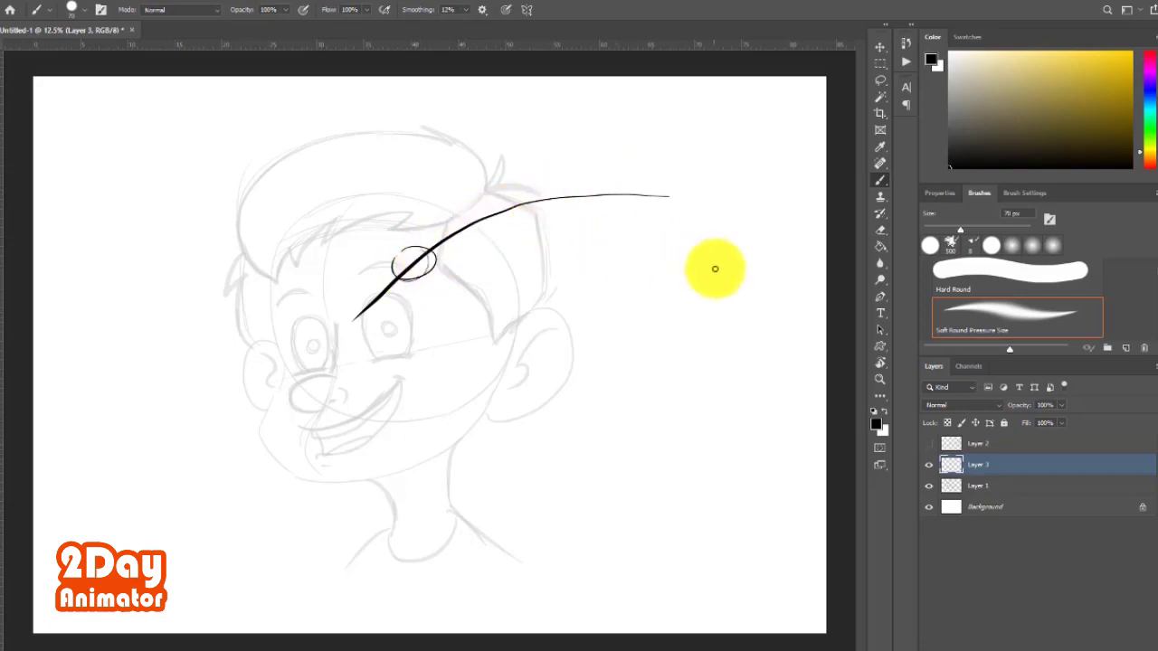
mouse_move(706, 283)
left_mouse_down()
mouse_move(556, 274)
mouse_move(424, 301)
left_mouse_up()
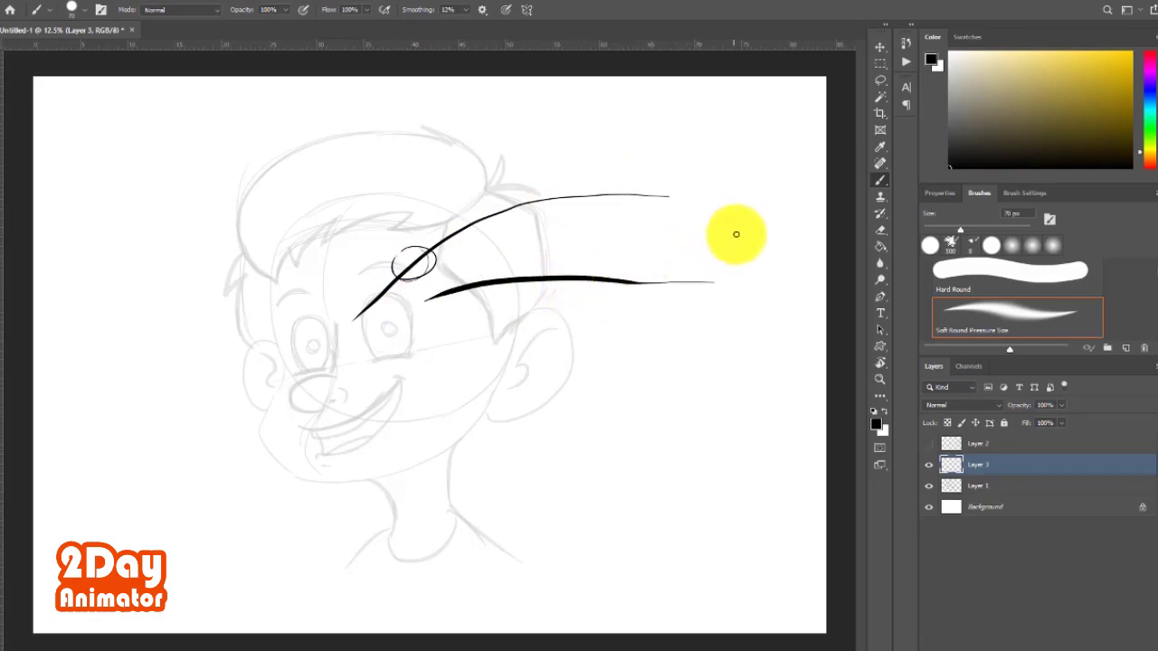
left_click_drag(735, 235, 503, 235)
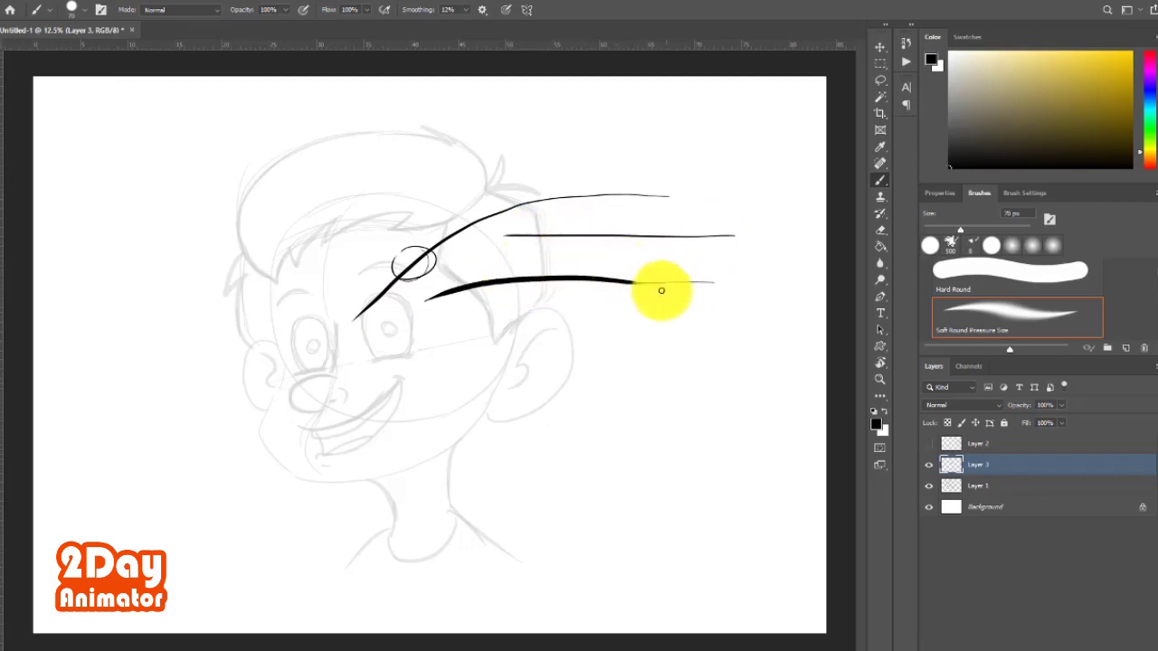
mouse_move(631, 299)
left_mouse_down()
mouse_move(668, 272)
mouse_move(633, 300)
left_mouse_up()
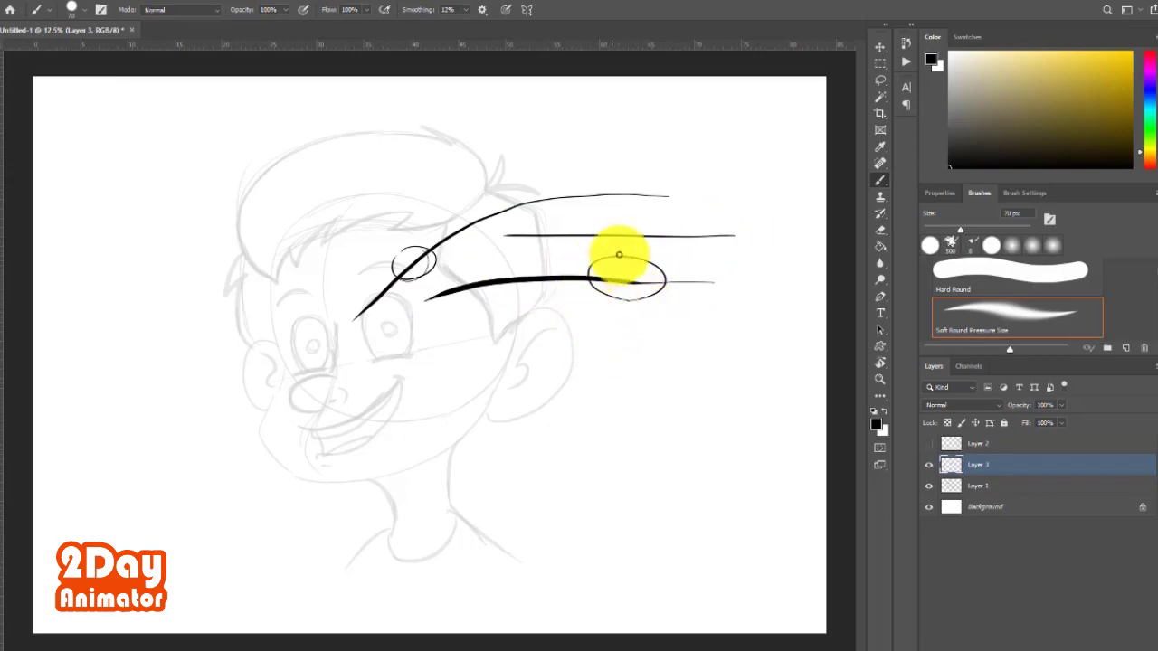
left_click_drag(657, 345, 430, 345)
left_click_drag(270, 408, 255, 431)
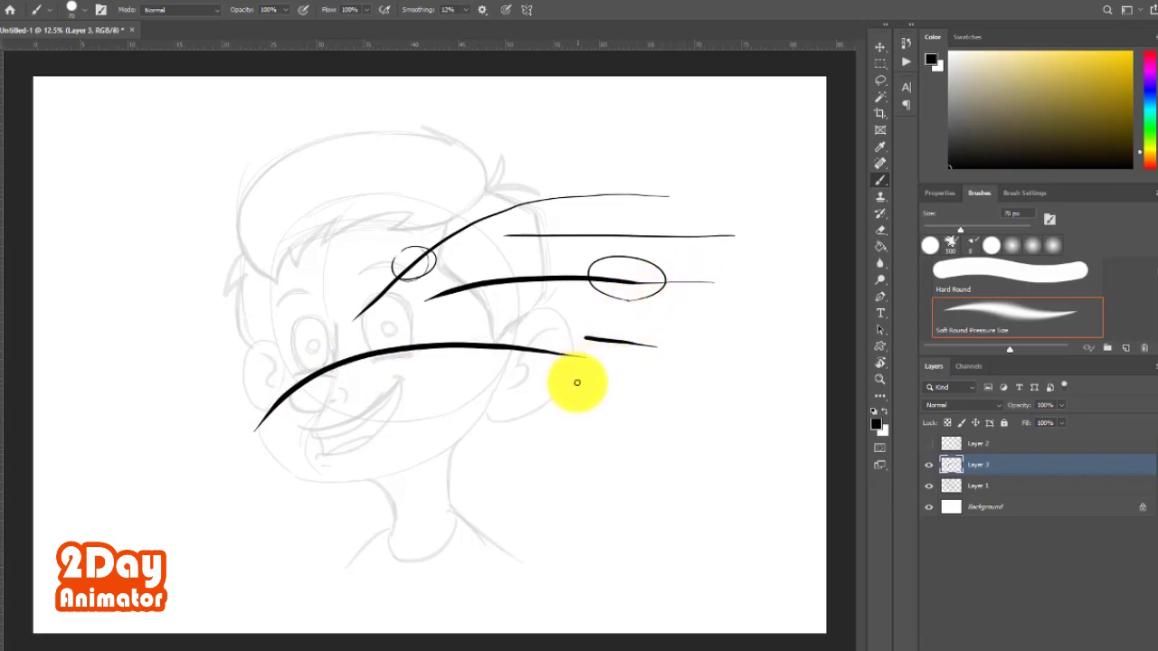
mouse_move(577, 383)
left_mouse_down()
mouse_move(504, 434)
mouse_move(530, 392)
mouse_move(497, 389)
left_mouse_up()
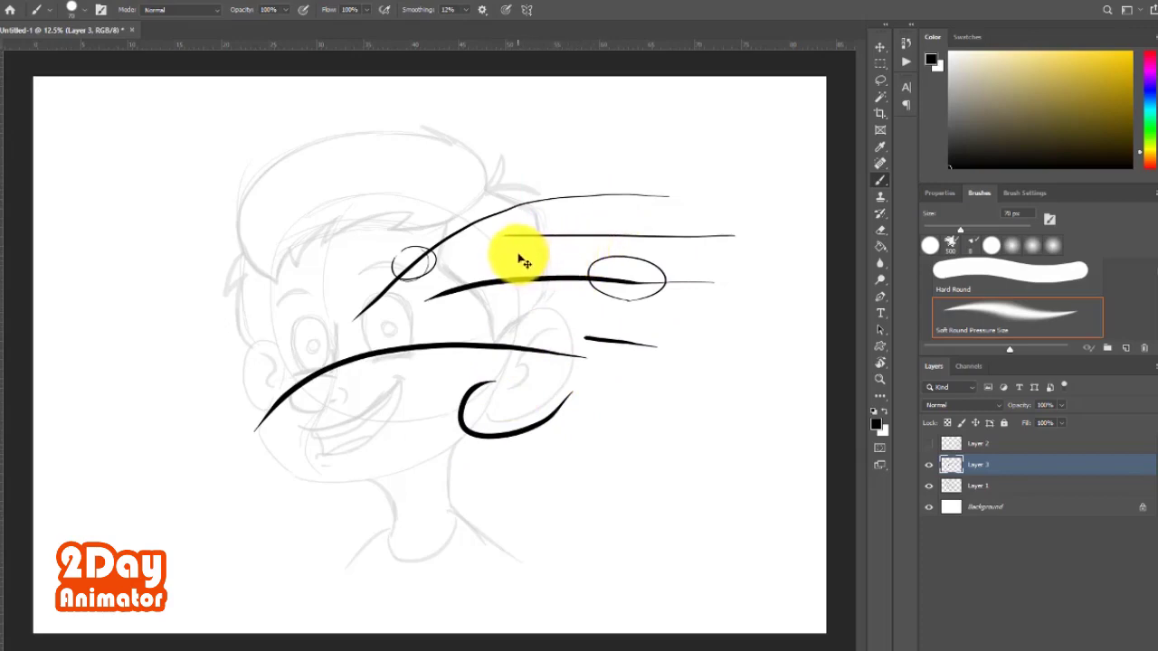
Clear the previous practice strokes and zoom in on the boy's face.
key("Delete")
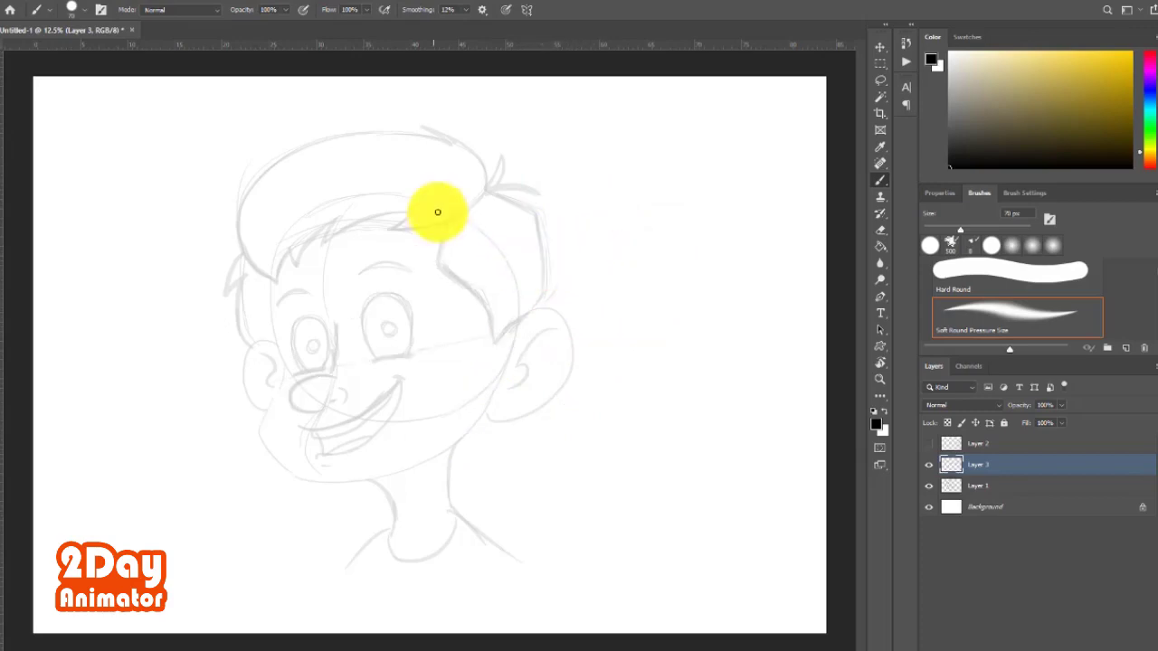
key("ctrl+r")
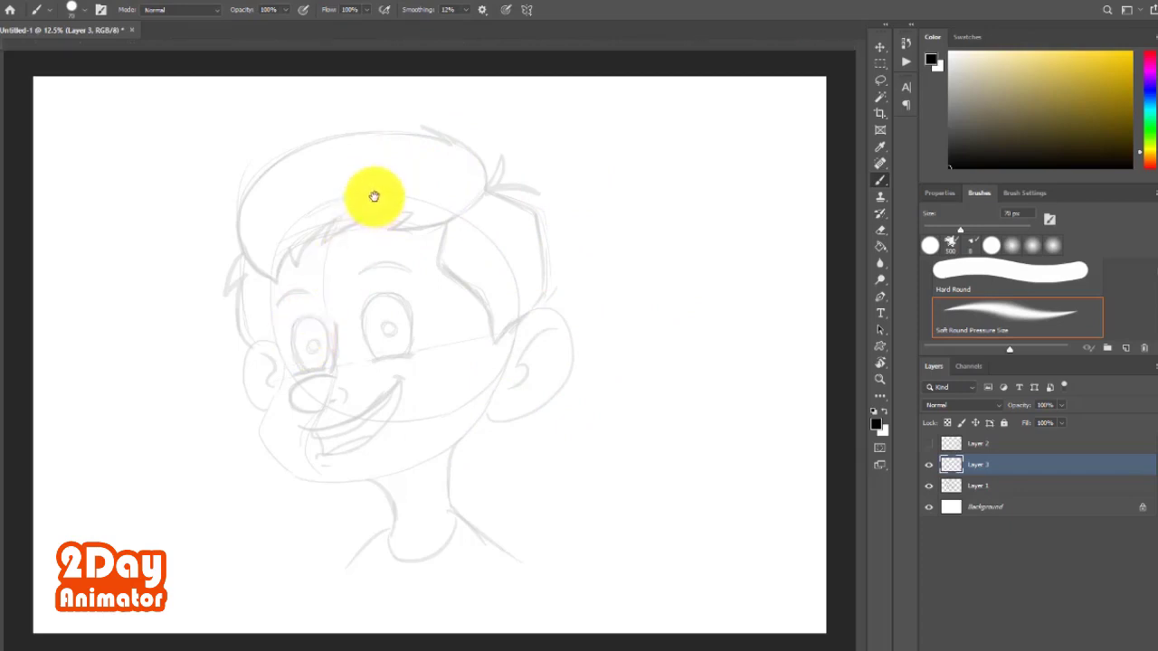
key("ctrl+r")
scroll(391, 217, "up", 1)
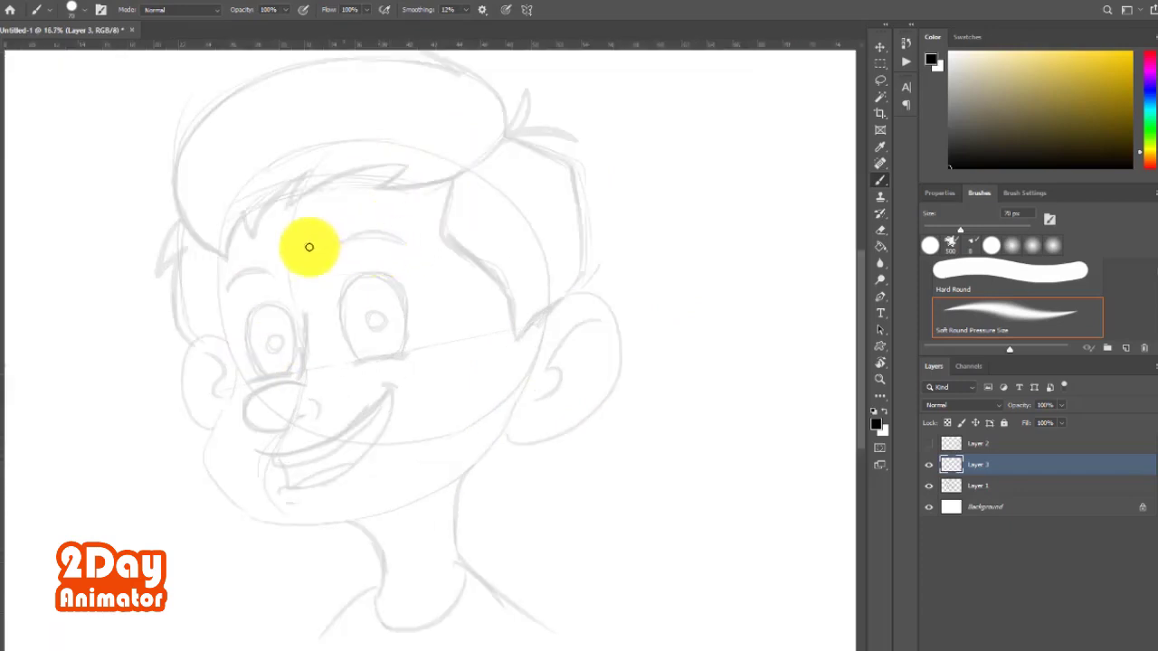
mouse_move(310, 238)
left_mouse_down()
mouse_move(331, 256)
mouse_move(336, 305)
left_mouse_up()
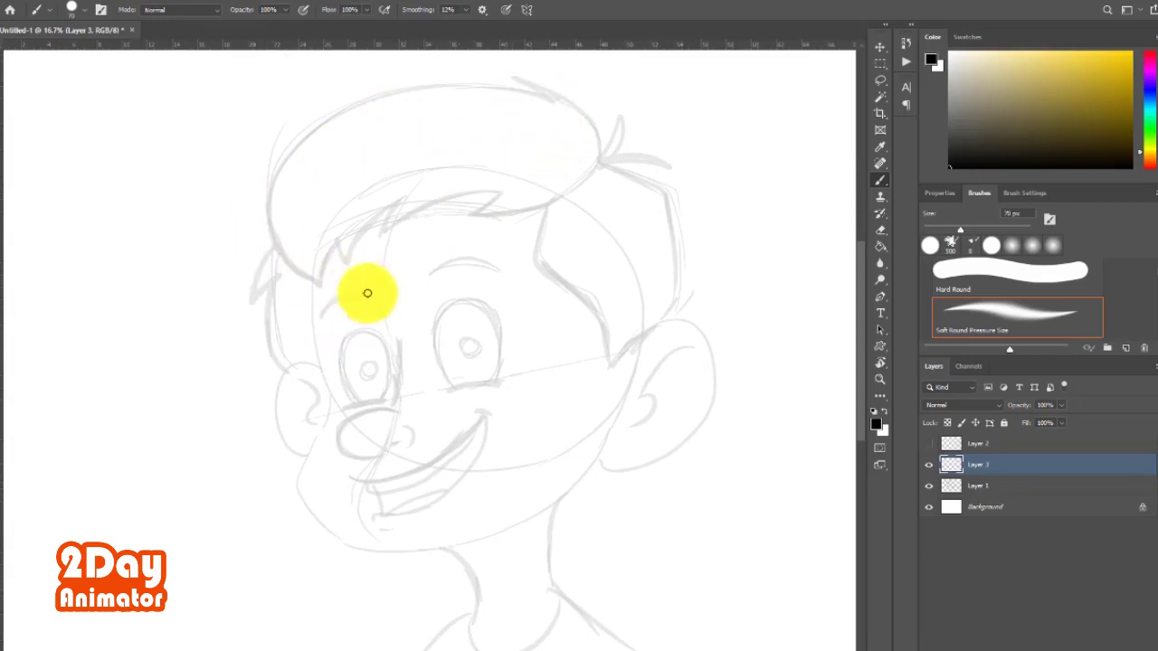
scroll(292, 243, "down", 3)
scroll(292, 243, "right", 2)
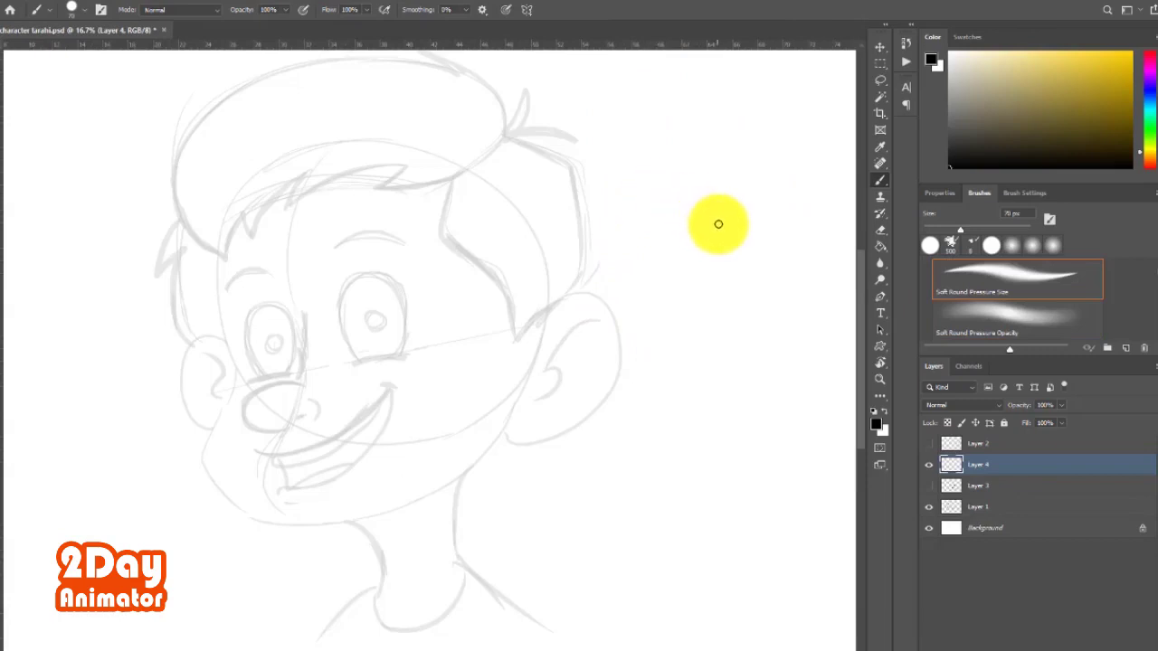
Draw practice sweeps, dashes, a diagonal and C-curves with brush smoothing at 22%.
left_click_drag(681, 217, 326, 285)
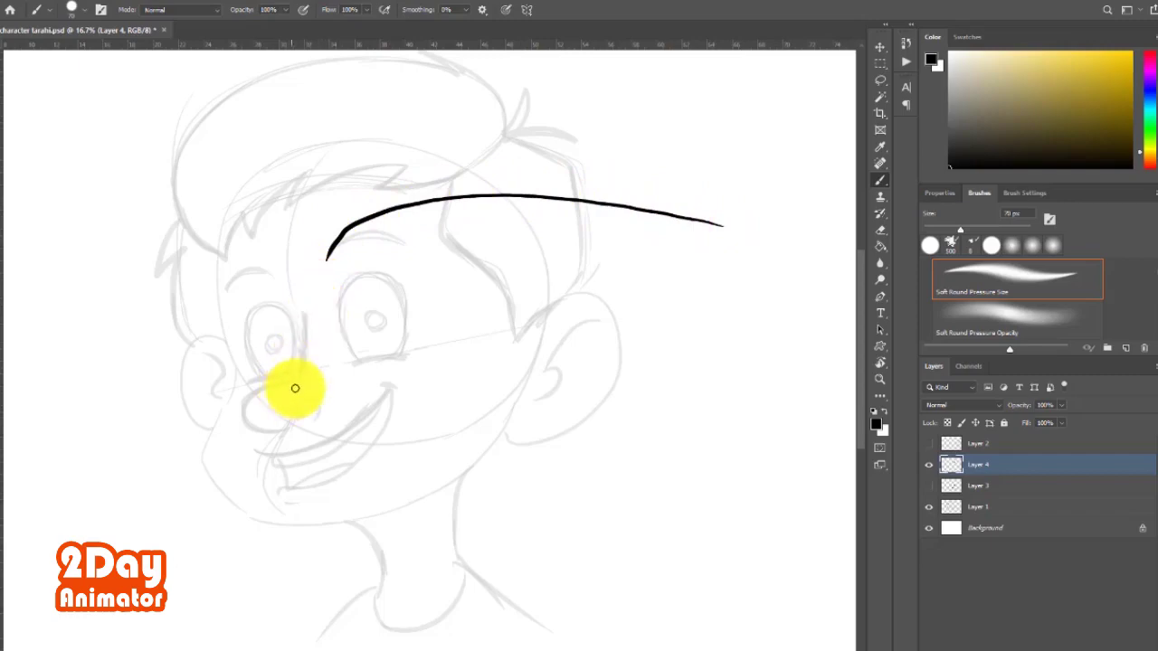
left_click_drag(260, 434, 303, 418)
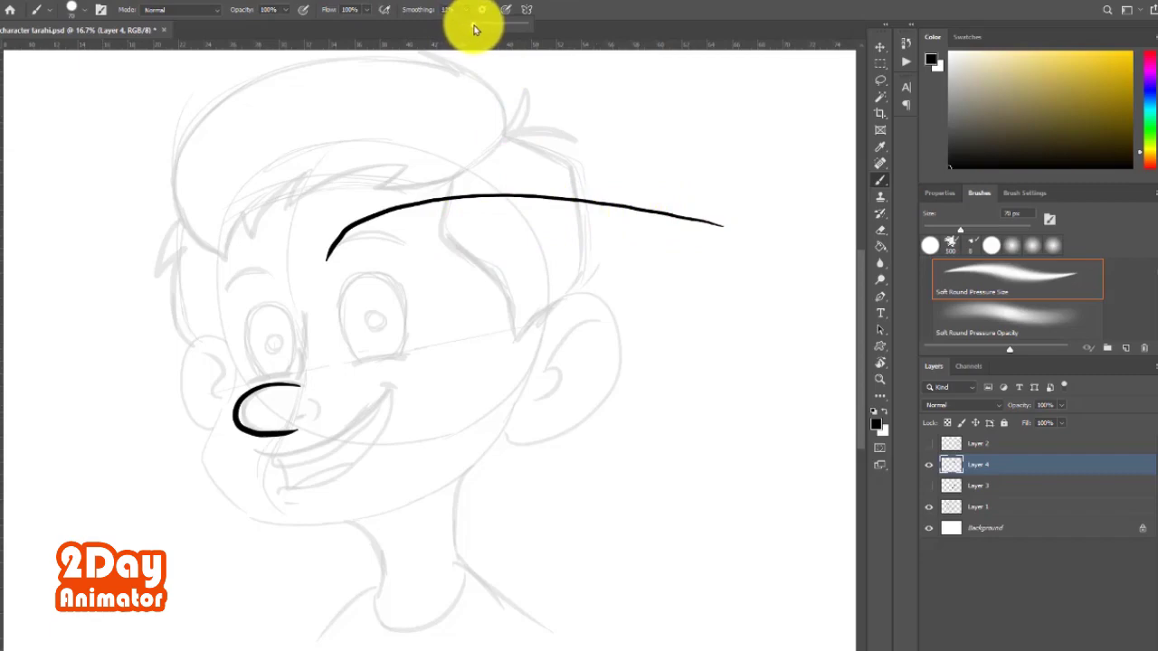
left_click(478, 26)
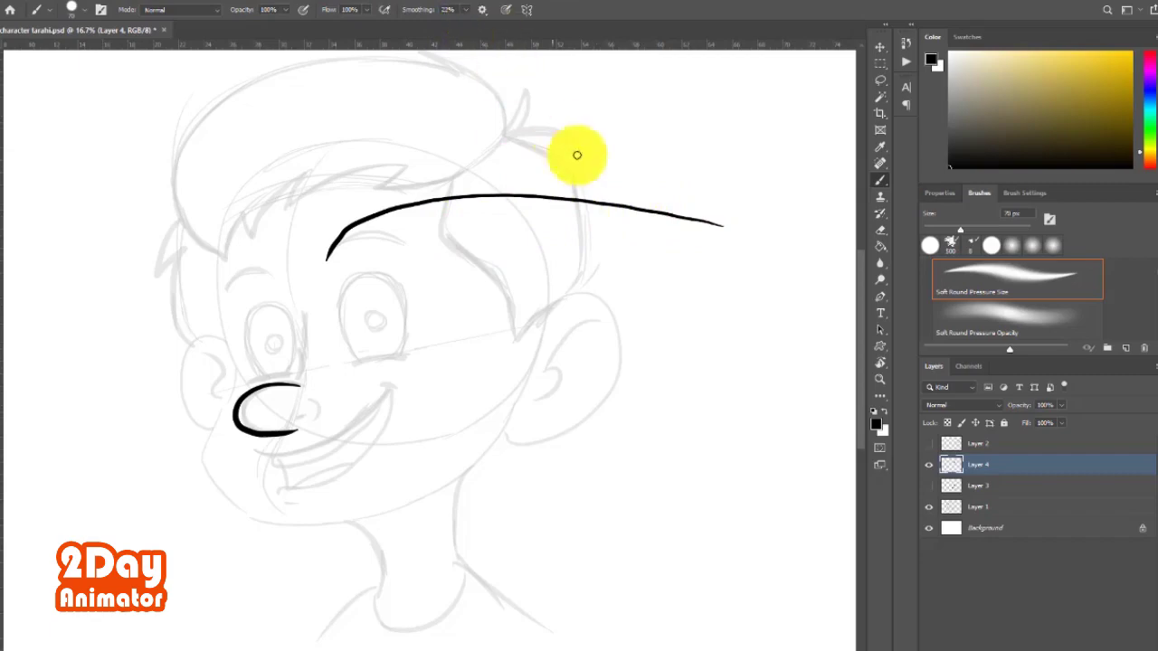
left_click_drag(719, 279, 353, 247)
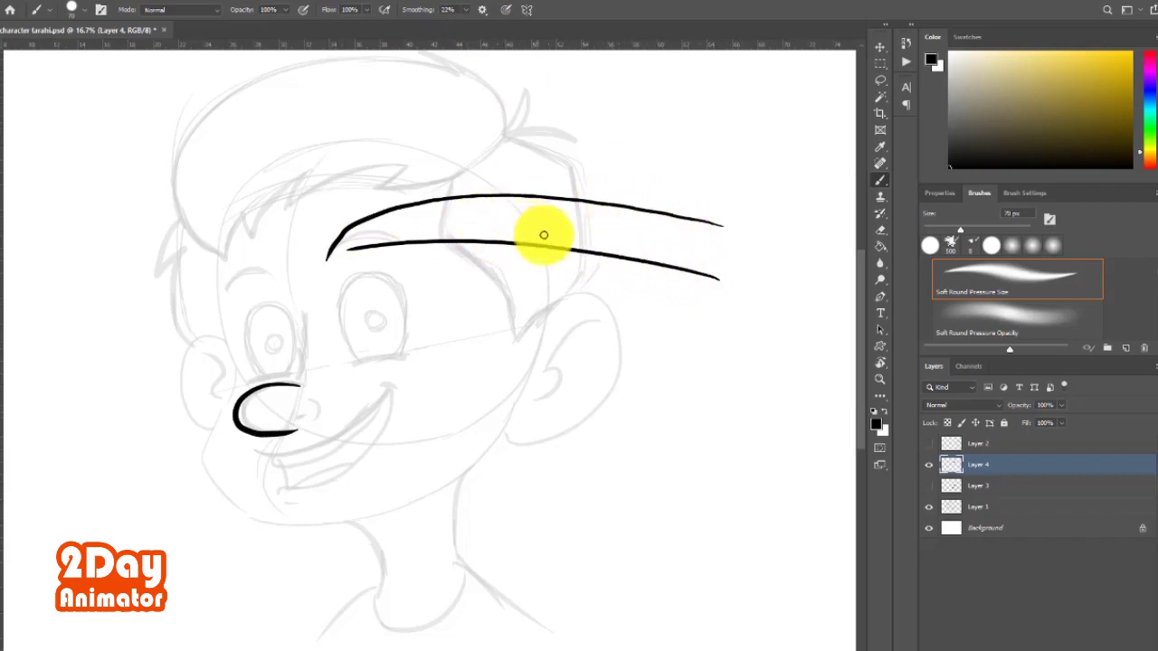
left_click_drag(658, 327, 486, 316)
left_click_drag(427, 317, 409, 317)
left_click_drag(749, 383, 227, 295)
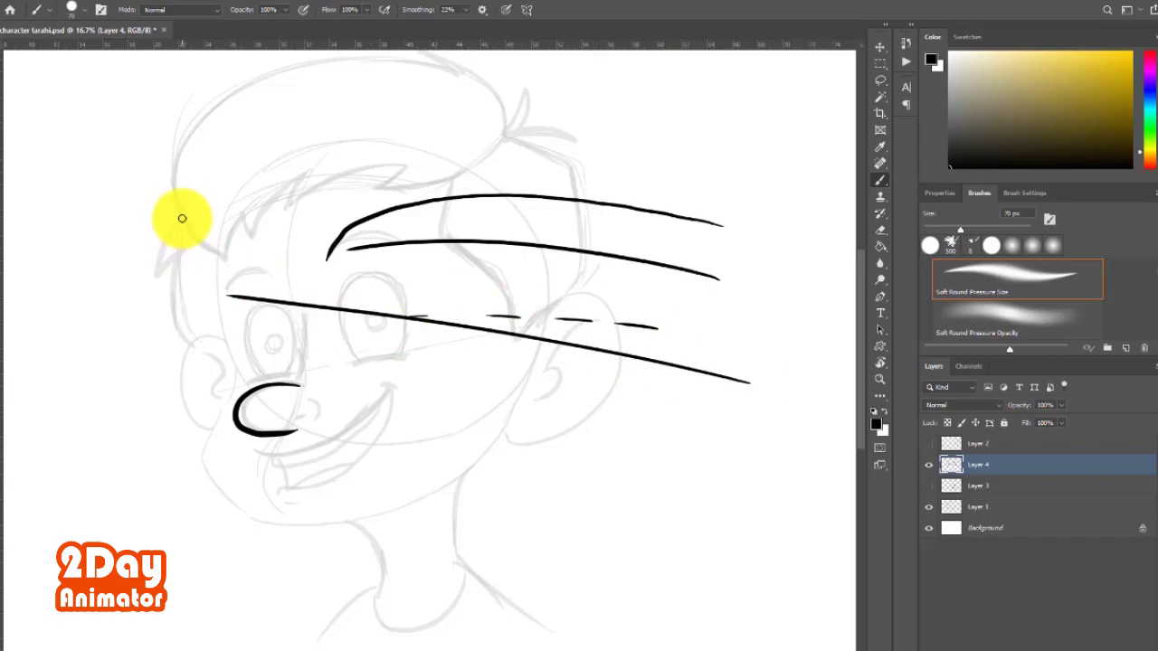
left_click_drag(375, 343, 363, 314)
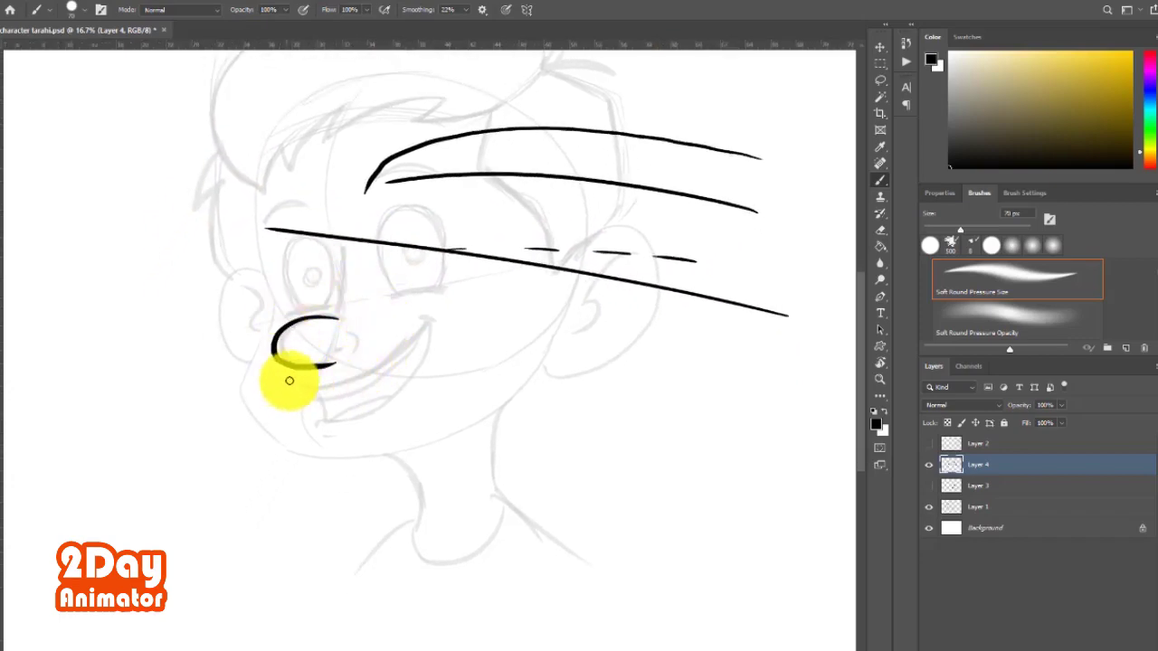
mouse_move(290, 381)
left_mouse_down()
mouse_move(234, 339)
mouse_move(245, 305)
mouse_move(315, 285)
mouse_move(313, 317)
left_mouse_up()
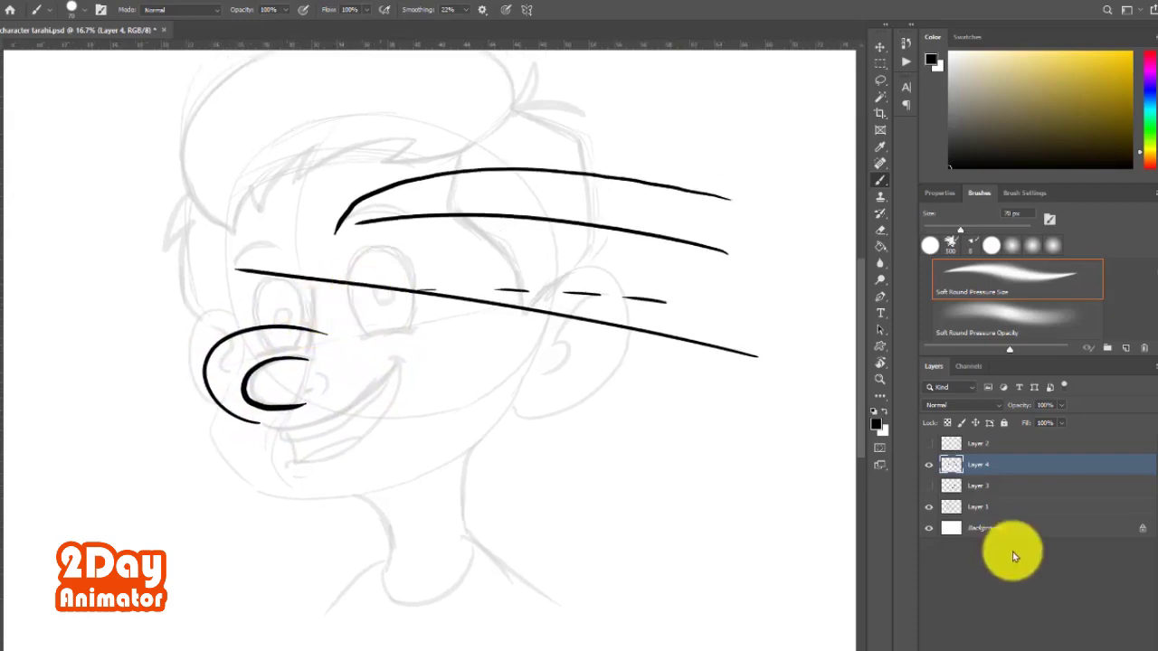
Add Layer 5 for inking and hide Layer 4's practice strokes.
left_click(1111, 633)
left_click(928, 486)
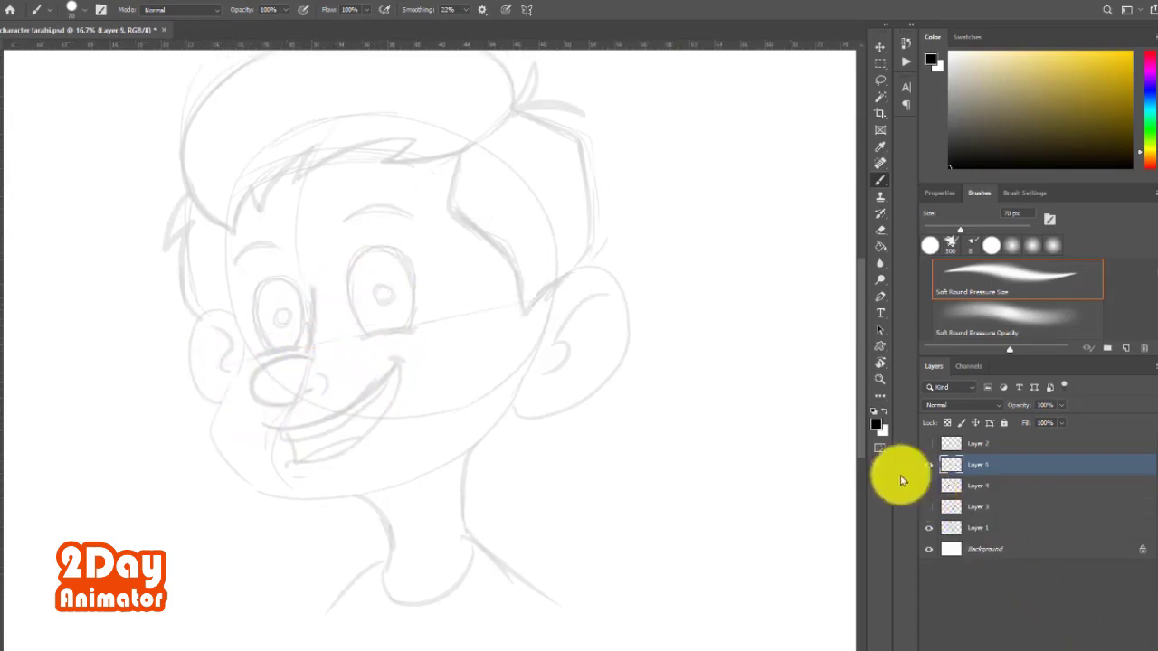
left_click_drag(227, 284, 227, 318)
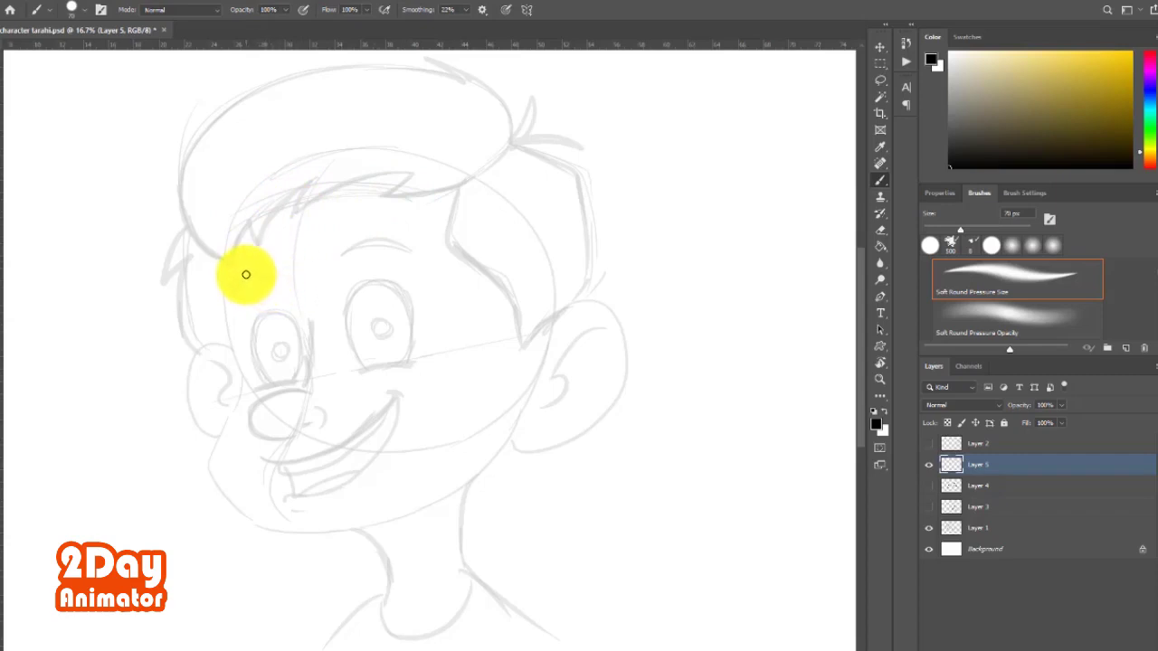
key("r")
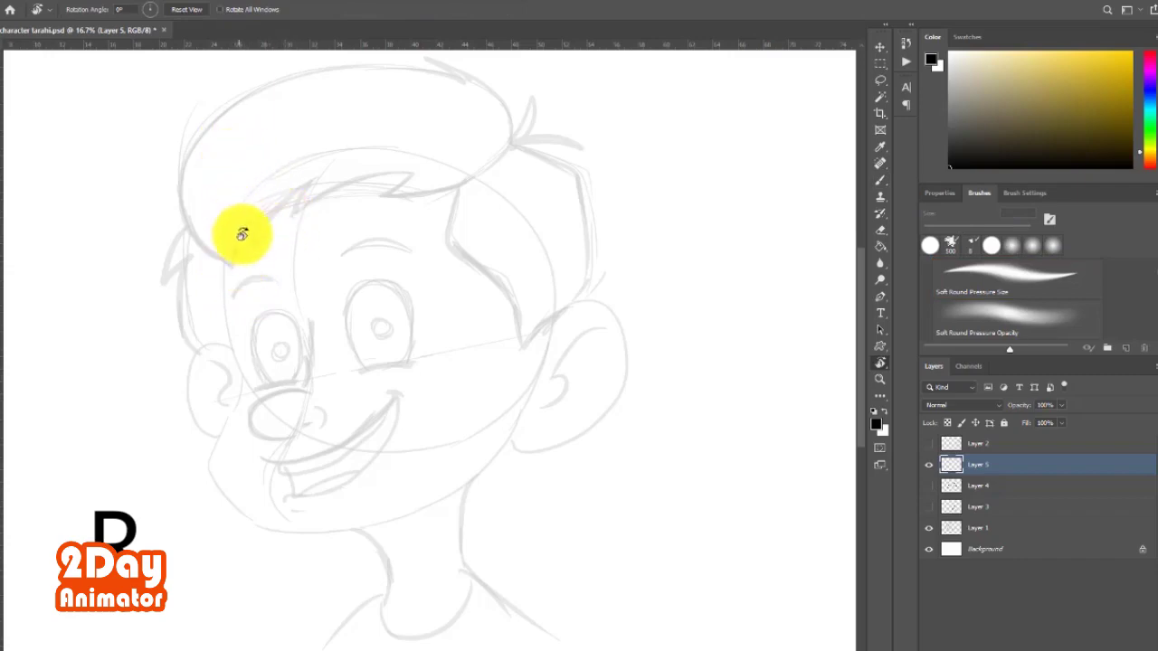
mouse_move(241, 233)
left_mouse_down()
mouse_move(226, 256)
mouse_move(275, 189)
mouse_move(413, 199)
mouse_move(375, 199)
mouse_move(254, 323)
mouse_move(444, 383)
mouse_move(352, 389)
mouse_move(338, 240)
mouse_move(397, 237)
mouse_move(289, 248)
mouse_move(308, 235)
mouse_move(271, 255)
left_mouse_up()
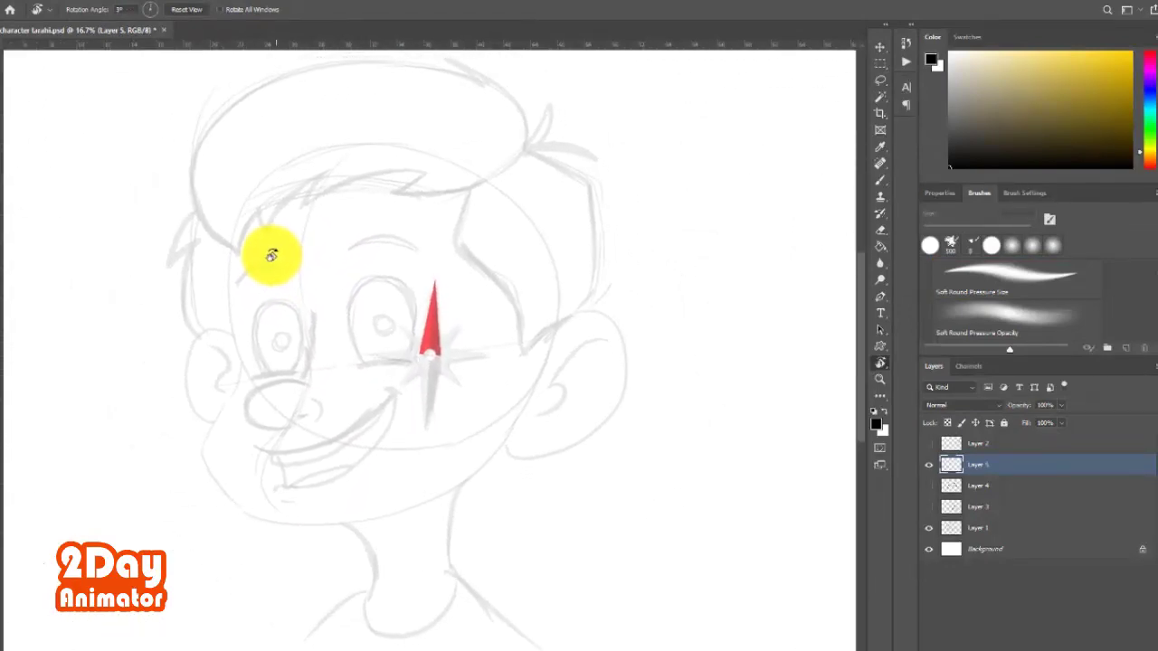
mouse_move(270, 255)
left_mouse_down()
mouse_move(299, 232)
mouse_move(455, 259)
mouse_move(484, 276)
mouse_move(281, 274)
mouse_move(319, 244)
left_mouse_up()
key("b")
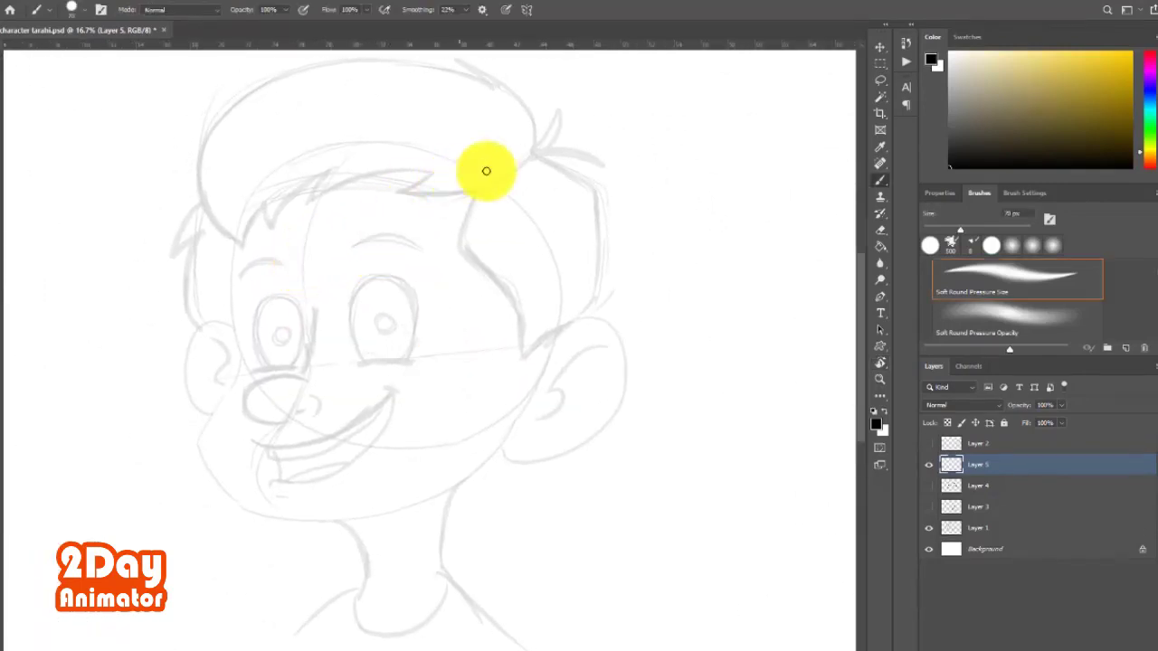
left_click_drag(577, 142, 573, 317)
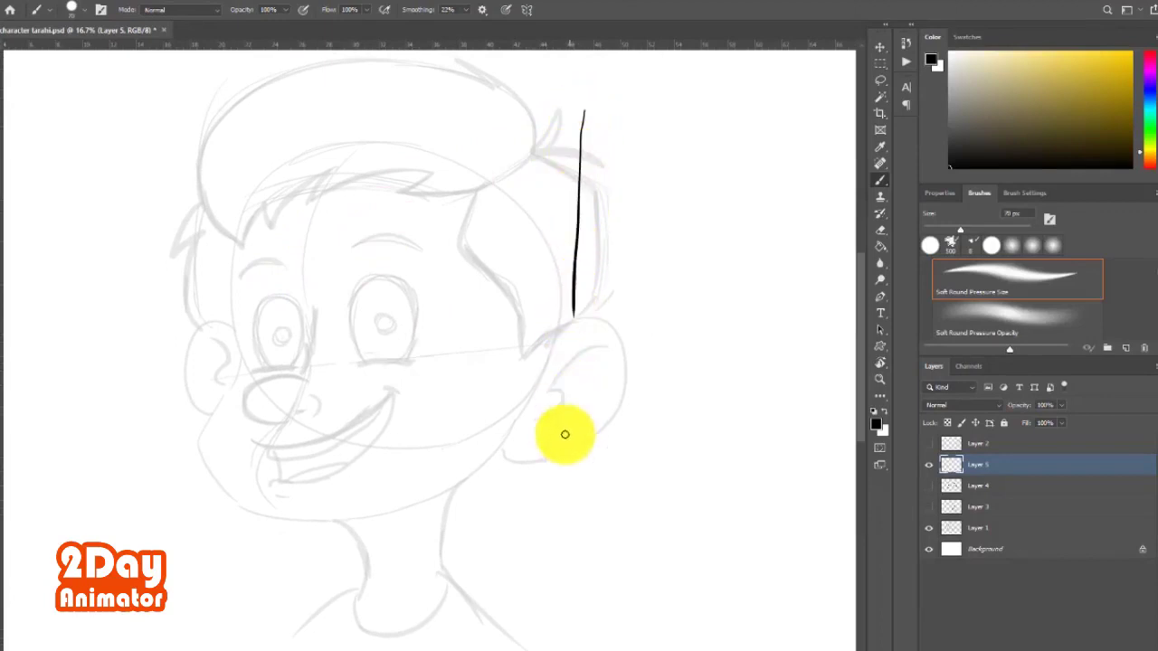
left_click_drag(771, 209, 361, 200)
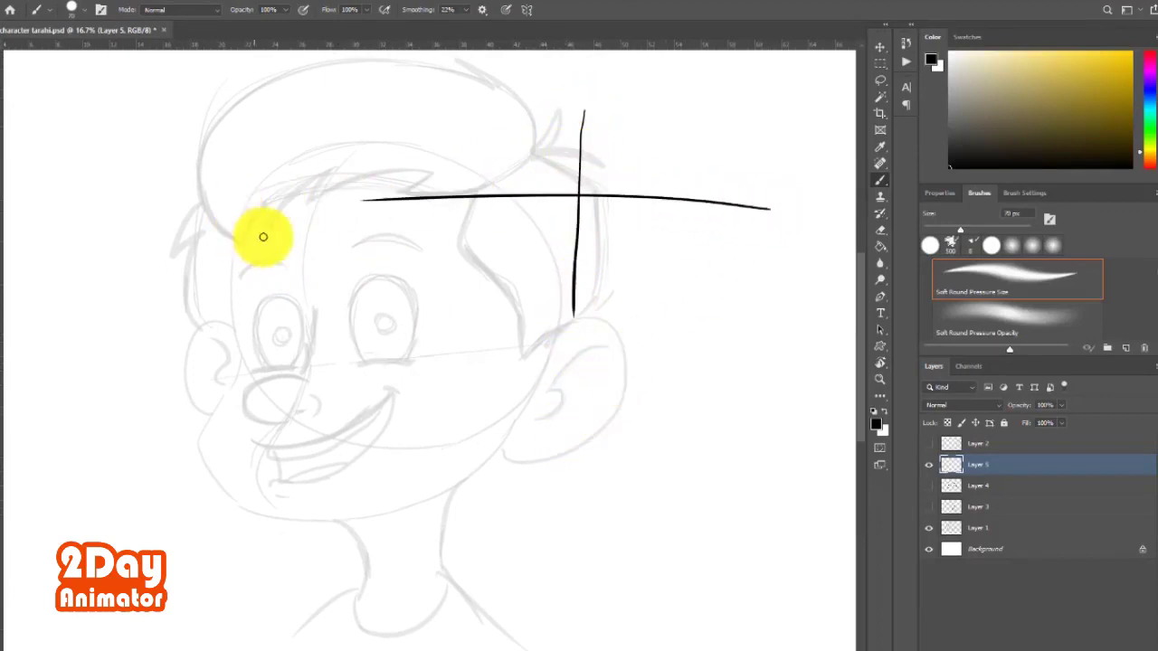
left_click_drag(262, 238, 755, 256)
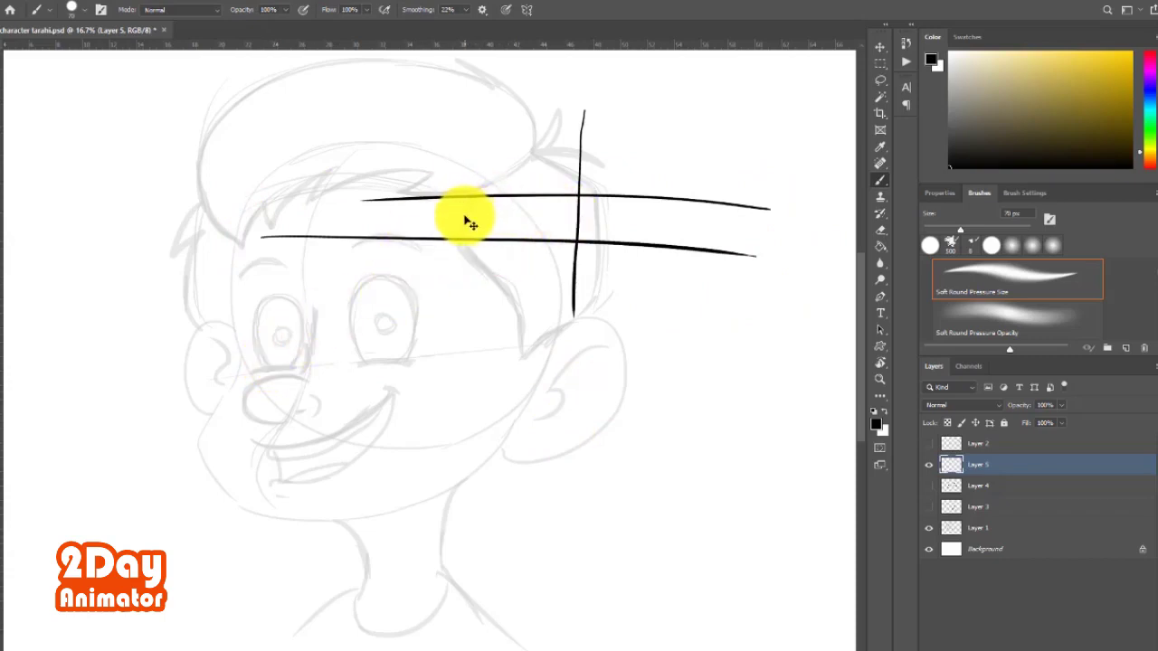
key("ctrl+z")
key("ctrl+z")
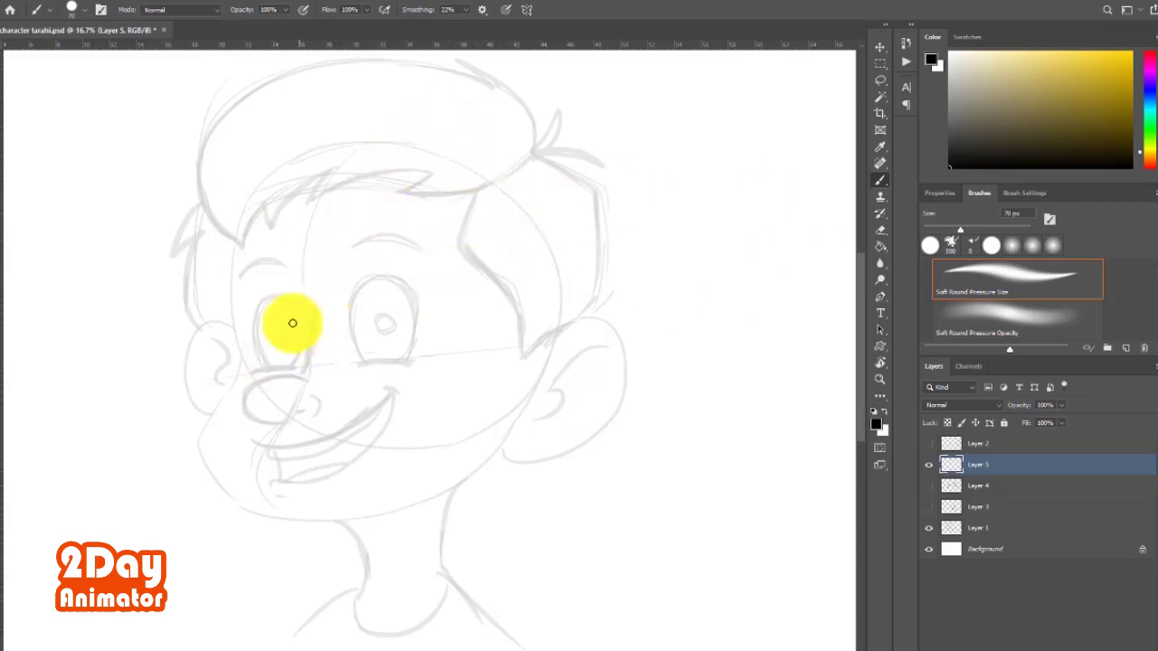
key("r")
mouse_move(161, 462)
left_mouse_down()
mouse_move(207, 258)
mouse_move(473, 212)
mouse_move(473, 223)
mouse_move(335, 215)
mouse_move(205, 251)
mouse_move(336, 220)
mouse_move(271, 227)
left_mouse_up()
Ink the forehead and cheek curve, rotate the canvas upright, and erase the stray head curve.
key("b")
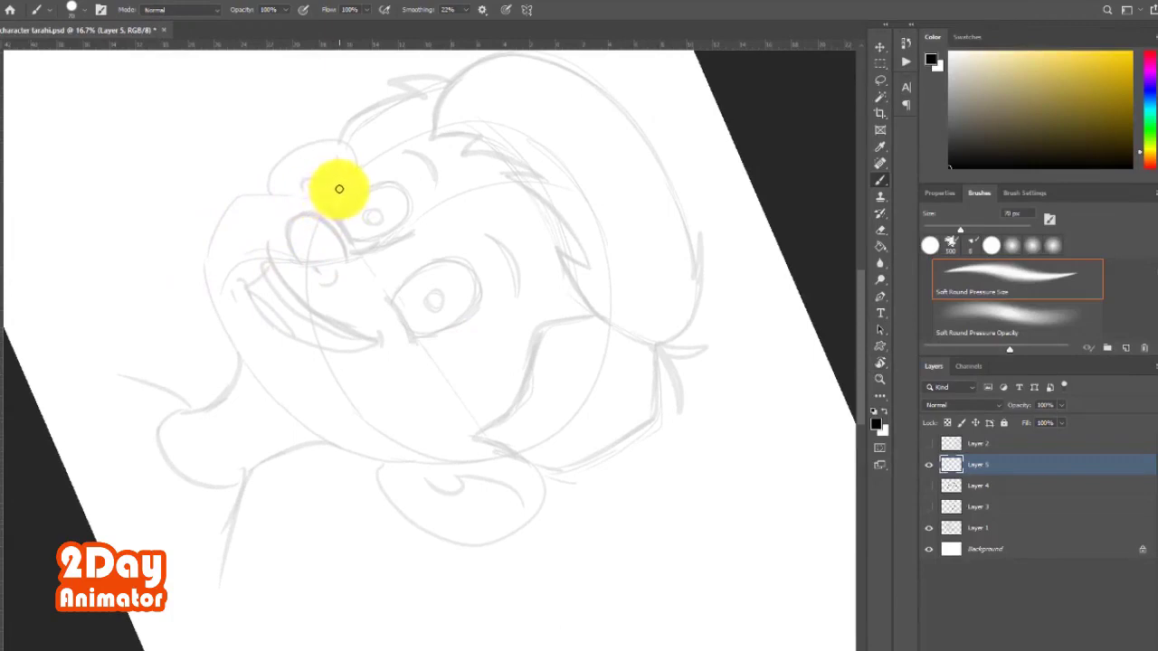
mouse_move(260, 193)
left_mouse_down()
mouse_move(199, 250)
mouse_move(218, 321)
left_mouse_up()
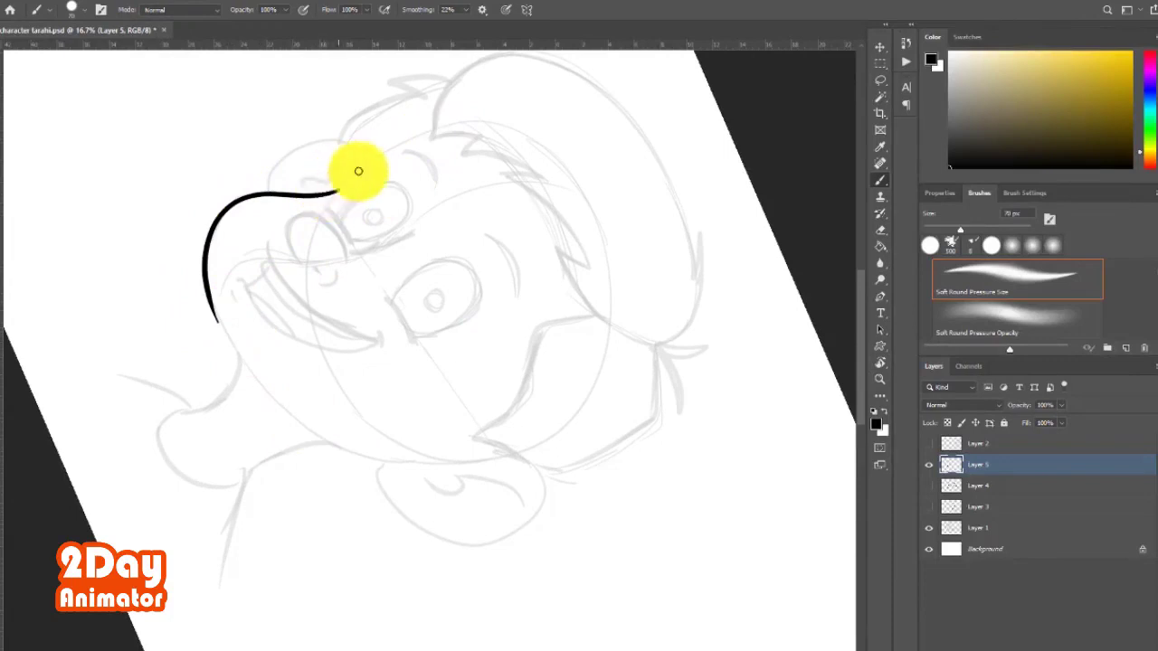
mouse_move(280, 205)
left_mouse_down()
mouse_move(207, 271)
mouse_move(295, 166)
mouse_move(387, 169)
mouse_move(491, 124)
mouse_move(608, 207)
mouse_move(374, 408)
left_mouse_up()
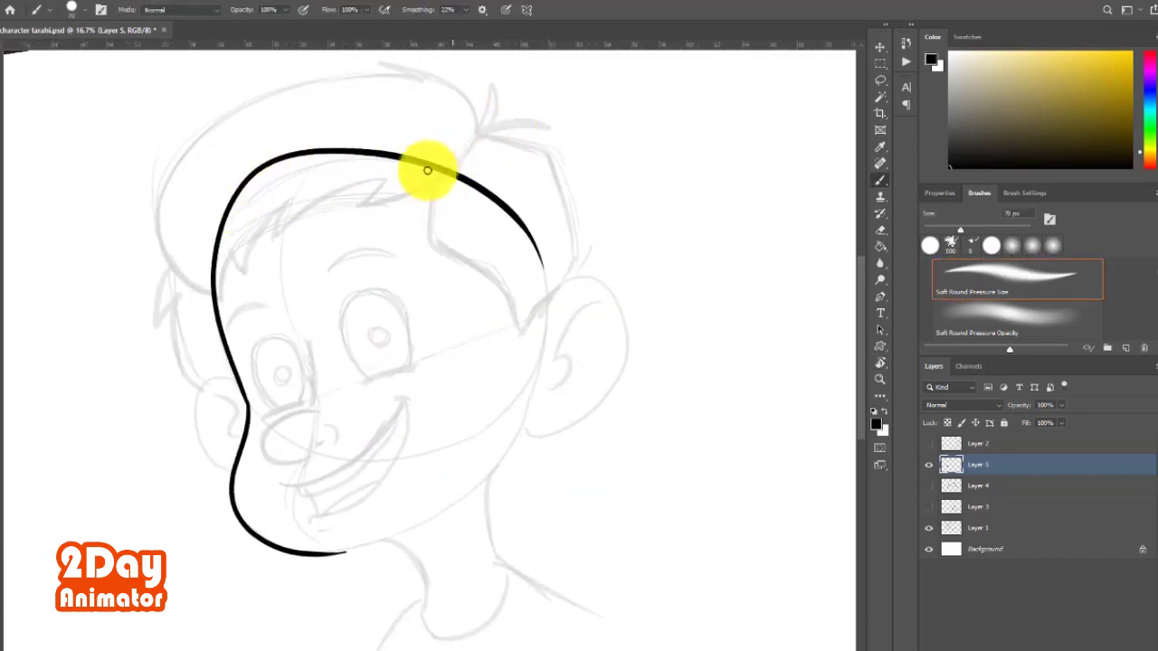
left_click_drag(135, 258, 215, 163)
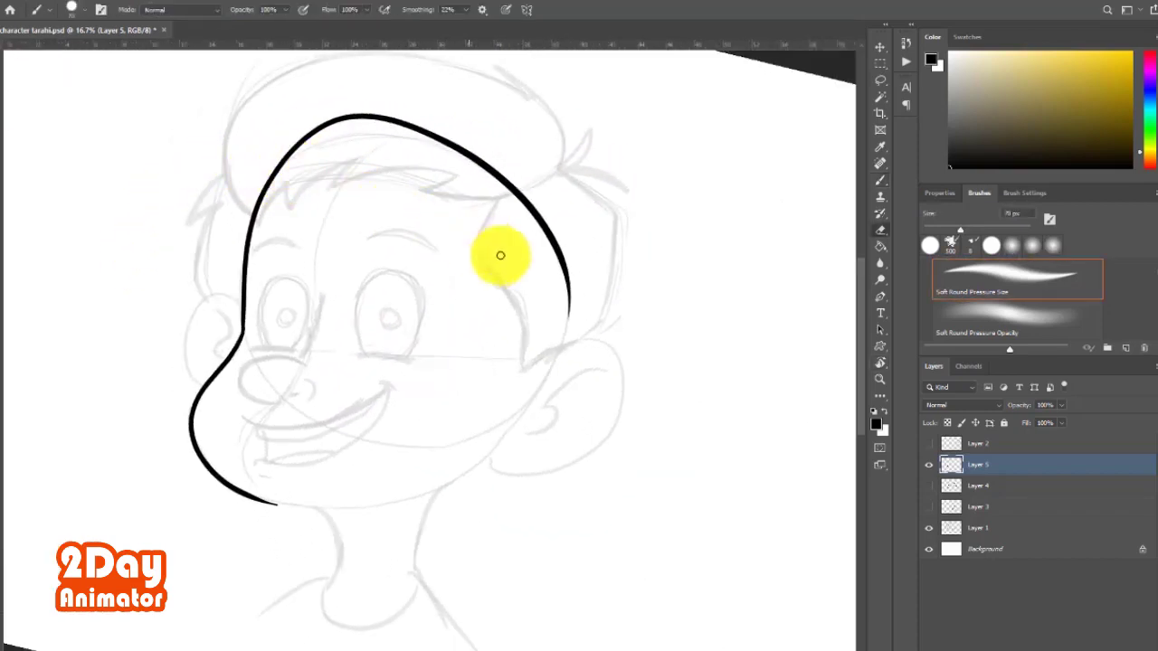
key("e")
mouse_move(563, 310)
left_mouse_down()
mouse_move(510, 175)
mouse_move(299, 137)
mouse_move(273, 188)
left_mouse_up()
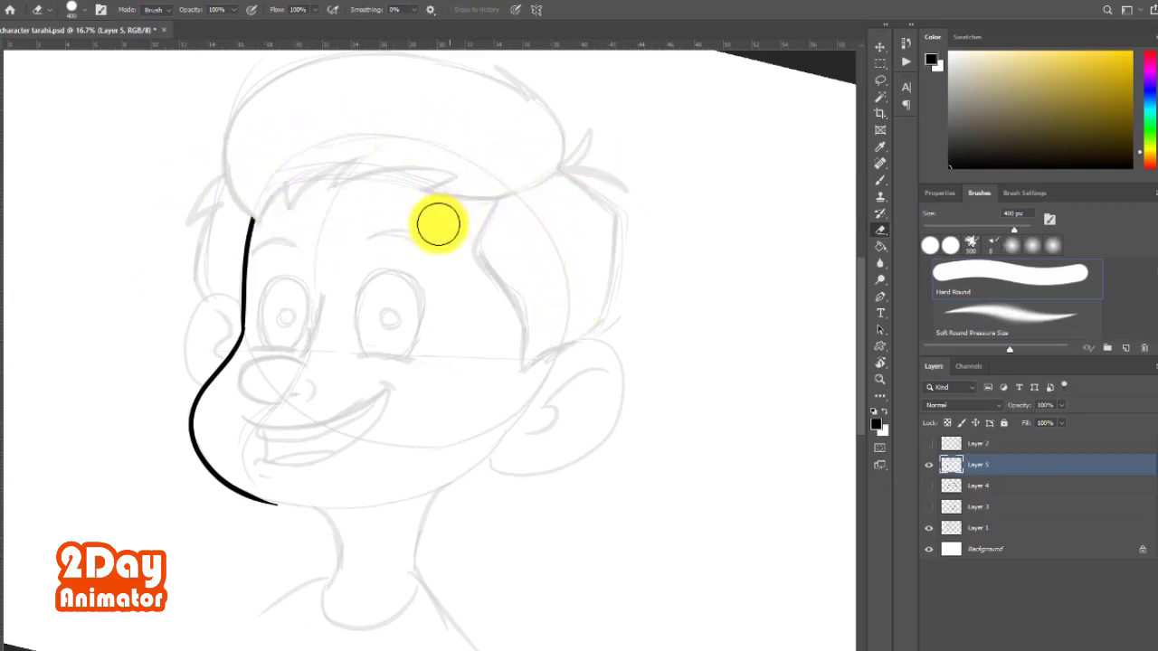
left_click_drag(295, 276, 269, 159)
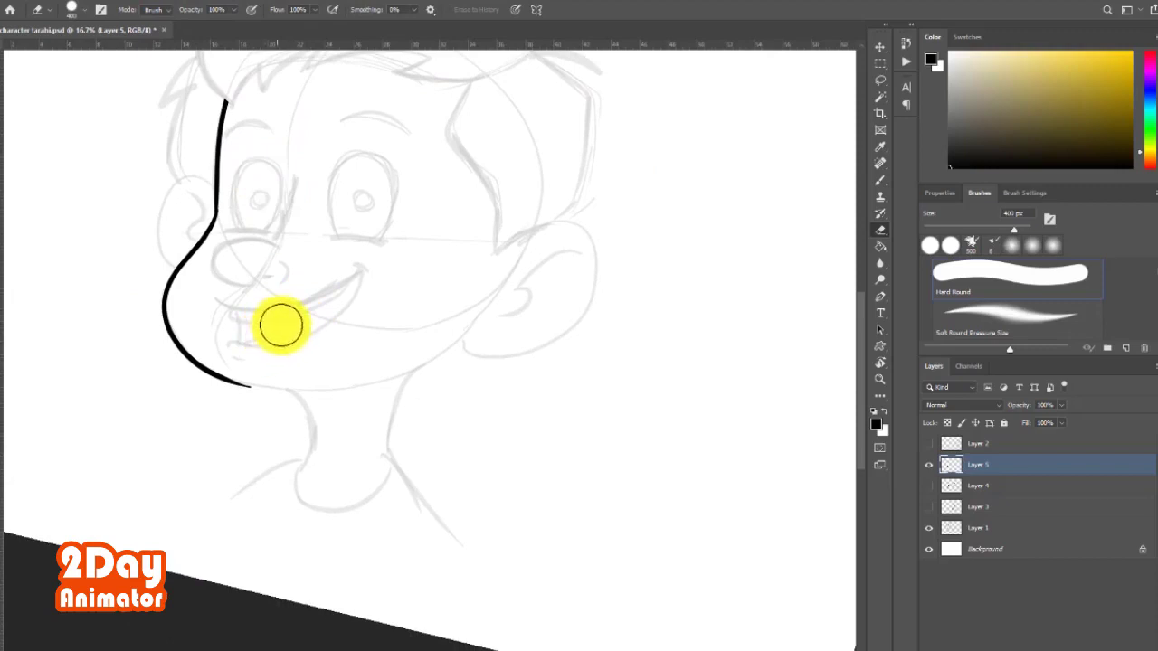
key("b")
mouse_move(262, 390)
left_mouse_down()
mouse_move(224, 324)
mouse_move(258, 332)
left_mouse_up()
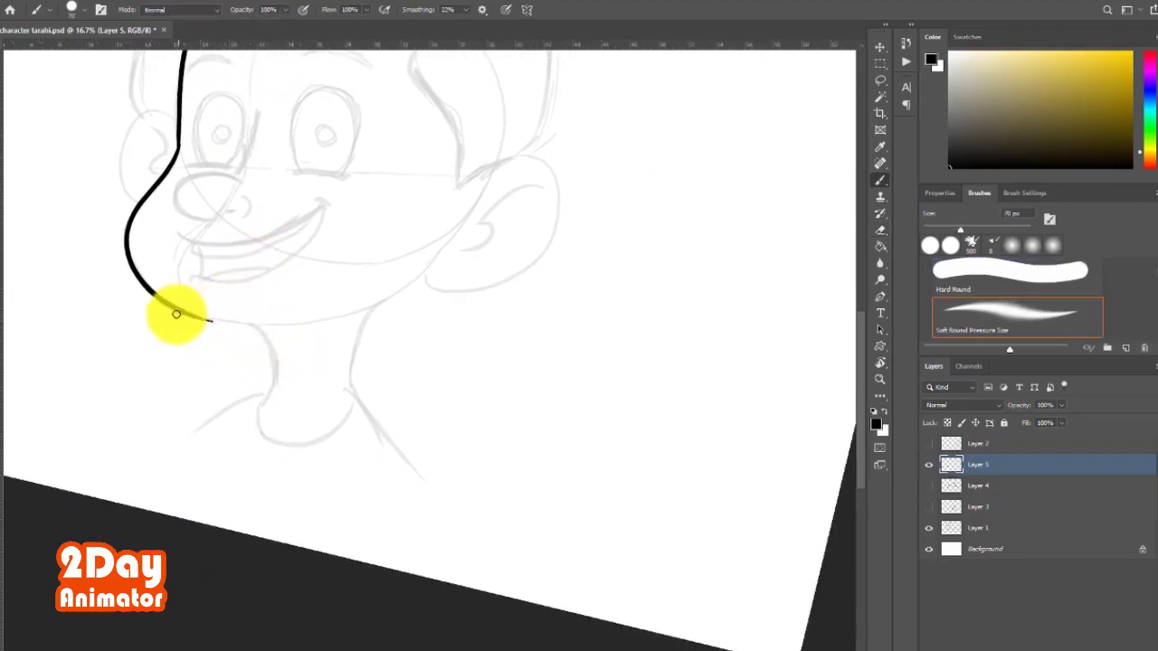
Ink the chin, jaw line, both neck sides, collar and shoulder lines.
left_click_drag(179, 311, 284, 323)
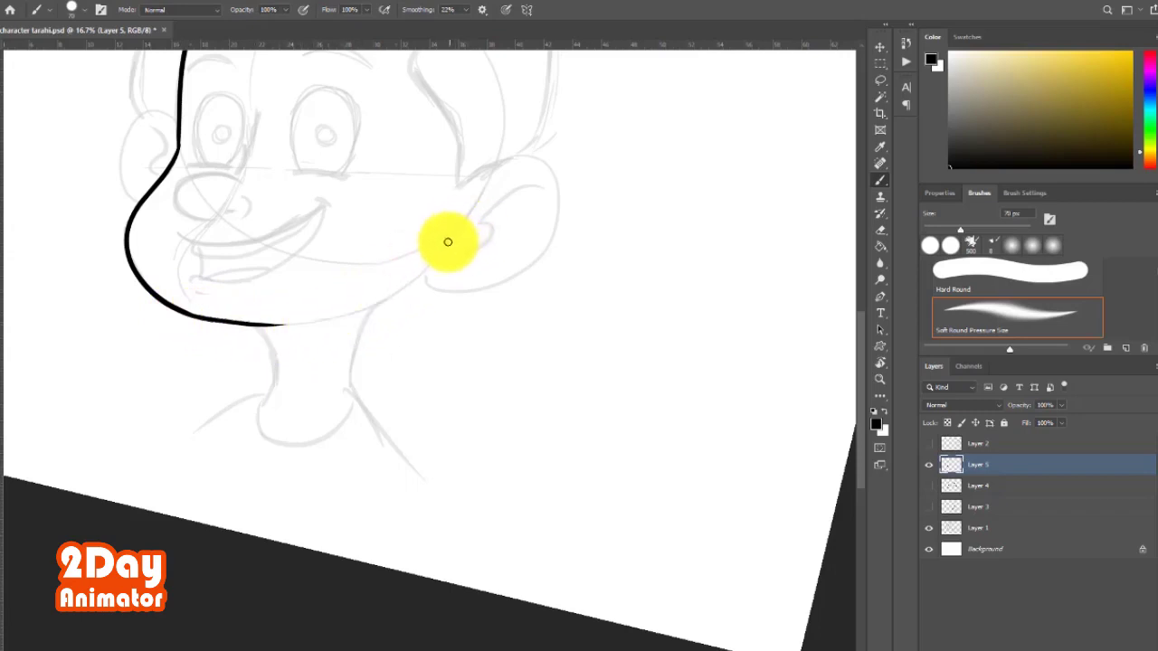
mouse_move(449, 240)
left_mouse_down()
mouse_move(413, 277)
mouse_move(274, 330)
mouse_move(272, 405)
left_mouse_up()
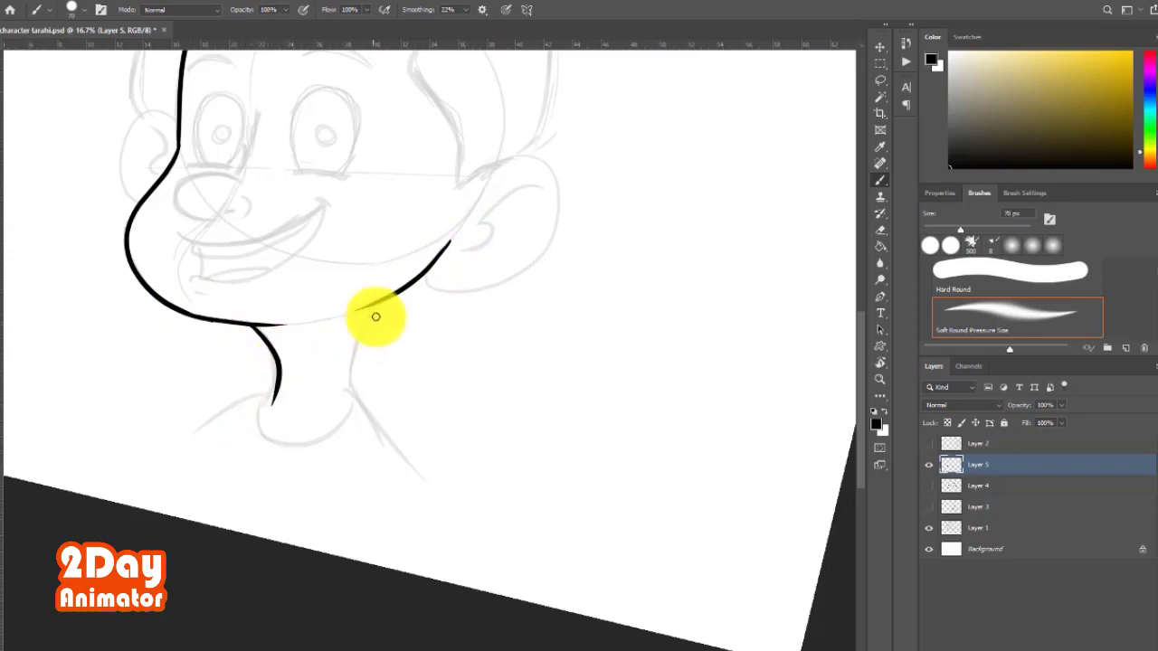
left_click_drag(380, 301, 351, 409)
left_click_drag(271, 409, 318, 370)
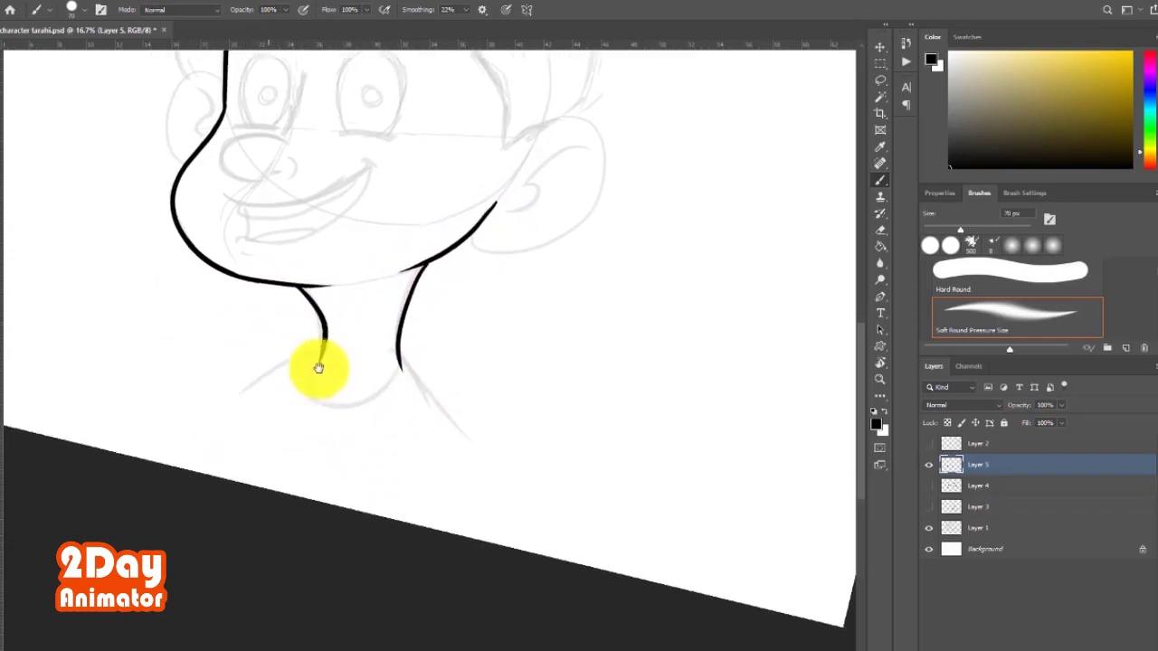
key("ctrl+z")
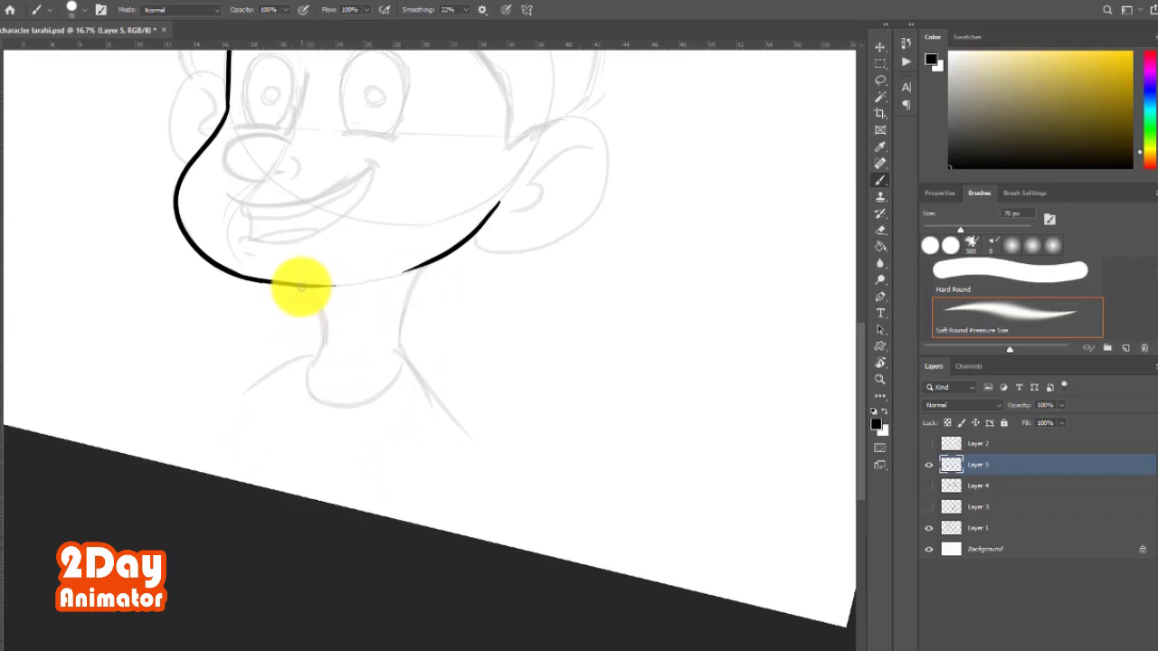
left_click_drag(301, 286, 310, 357)
left_click_drag(423, 264, 387, 356)
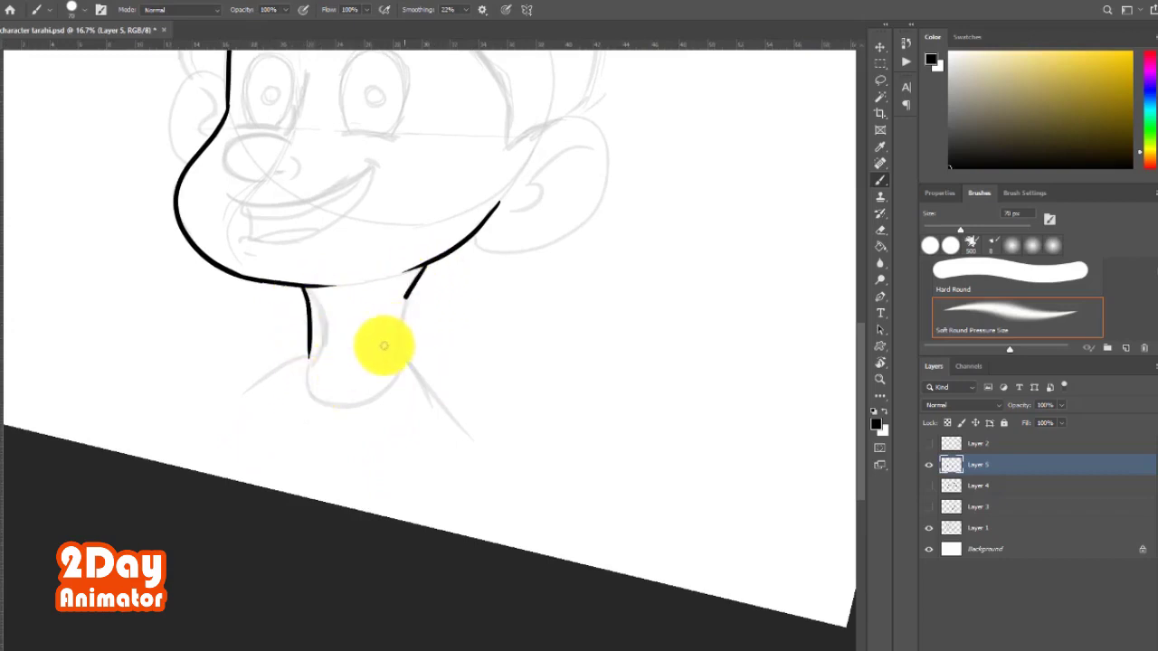
left_click_drag(416, 269, 401, 351)
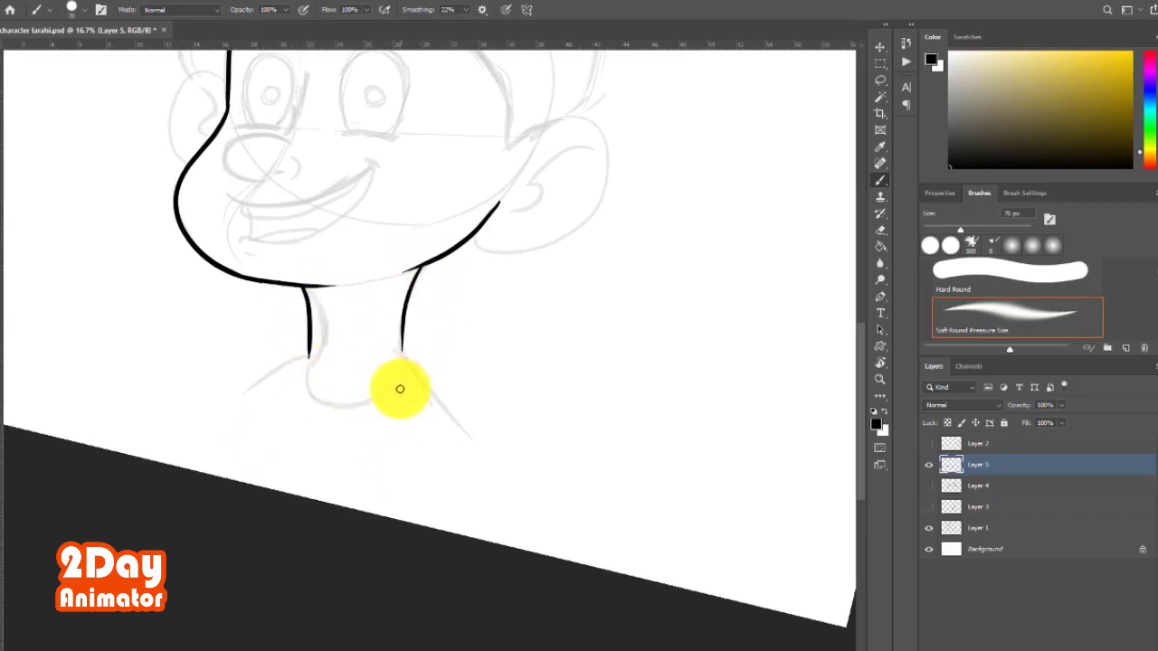
left_click_drag(305, 357, 306, 380)
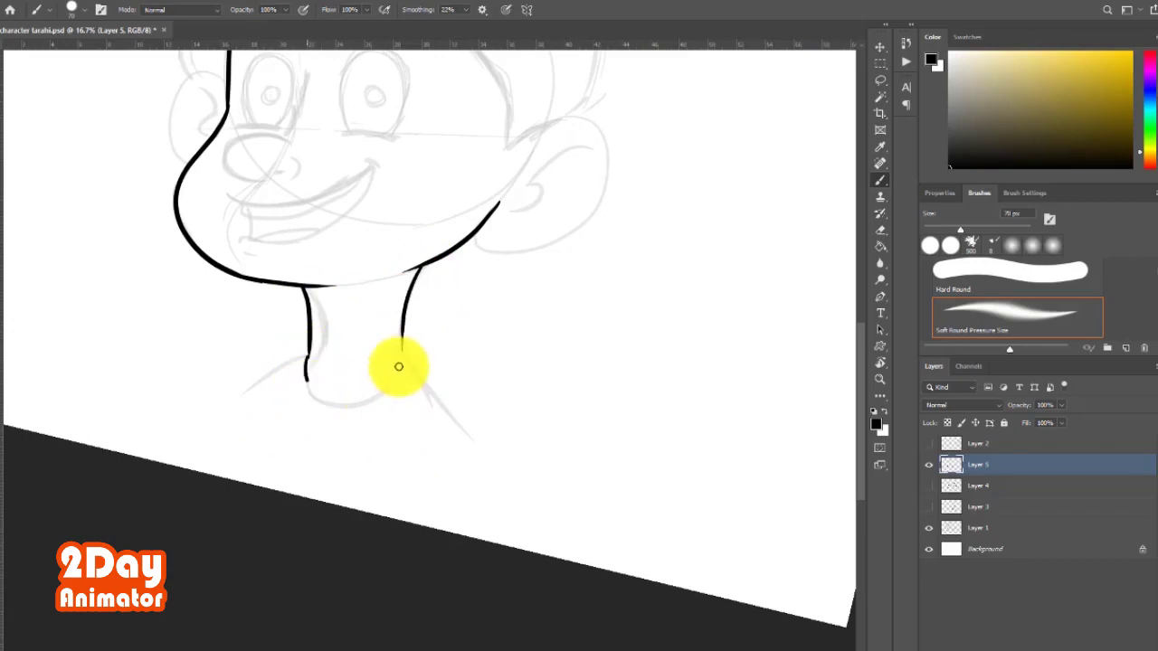
left_click_drag(222, 399, 307, 353)
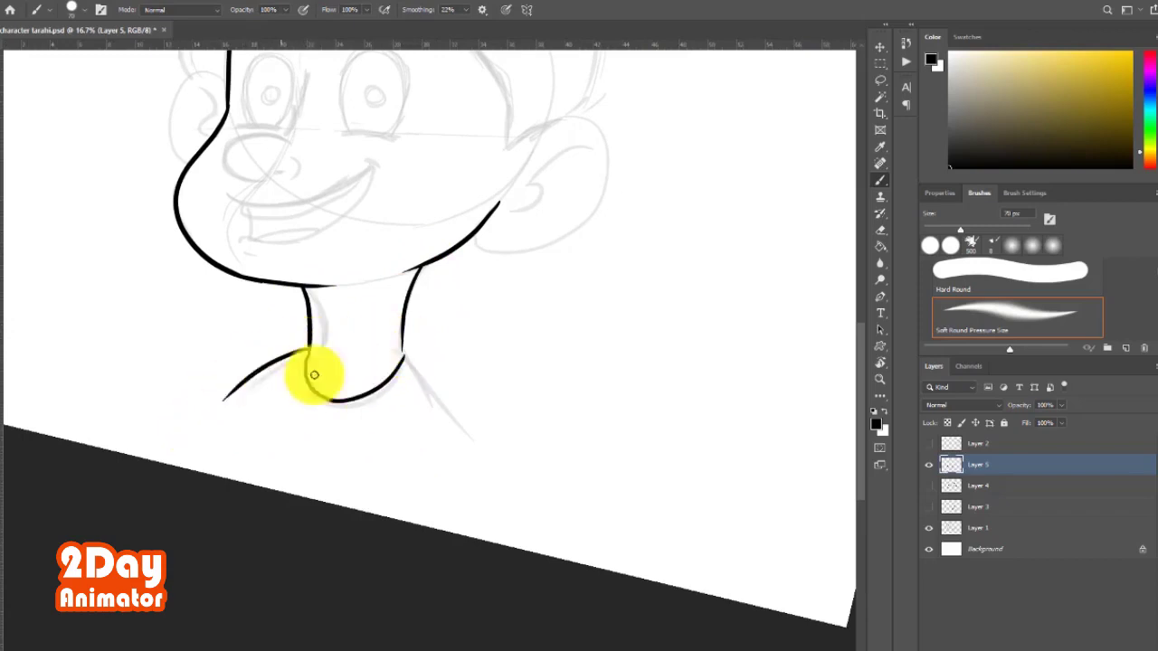
left_click_drag(404, 349, 473, 441)
Ink the ear outline, earlobe and inner ear curve.
scroll(352, 332, "up", 5)
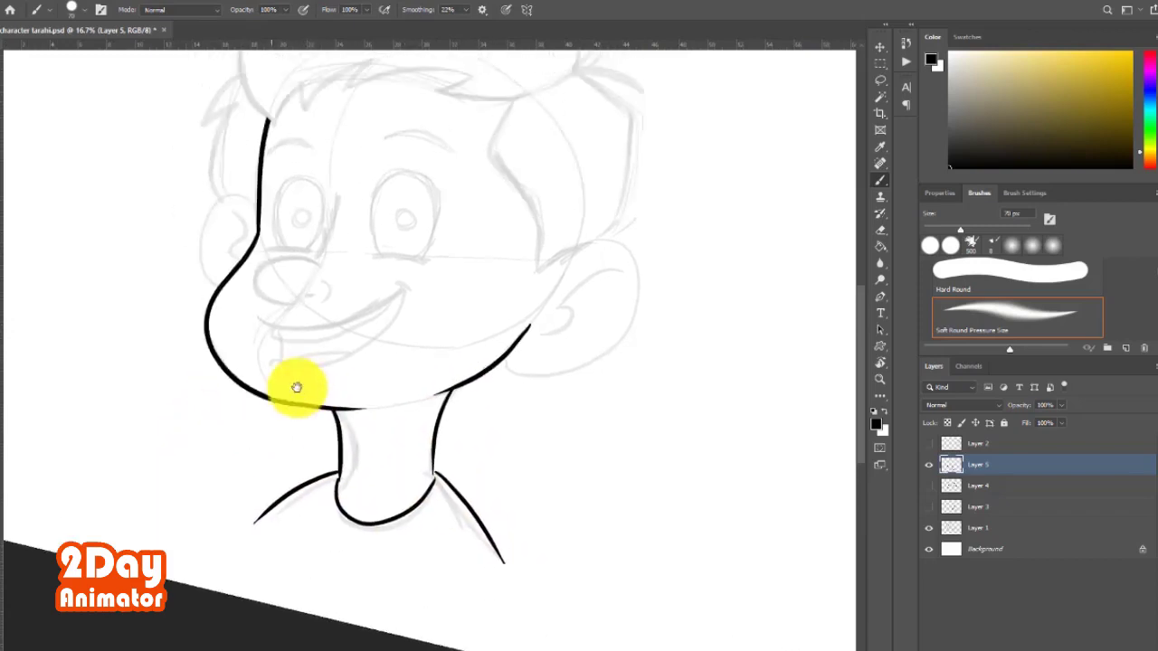
scroll(298, 388, "up", 2)
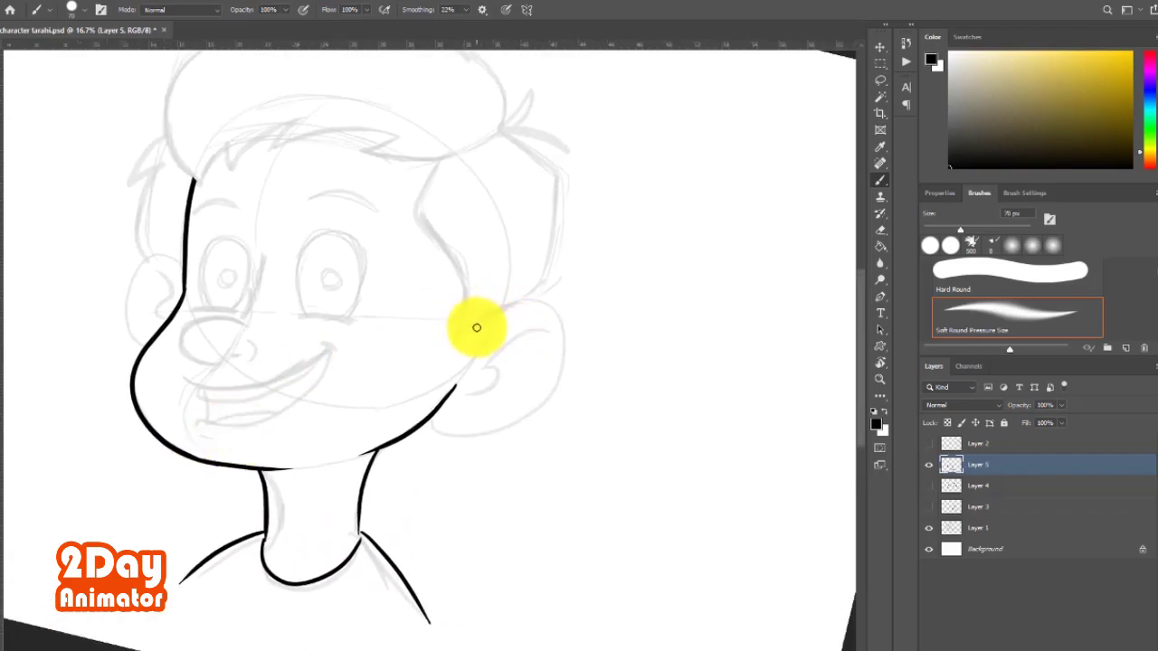
mouse_move(477, 328)
left_mouse_down()
mouse_move(510, 302)
mouse_move(563, 380)
mouse_move(477, 435)
left_mouse_up()
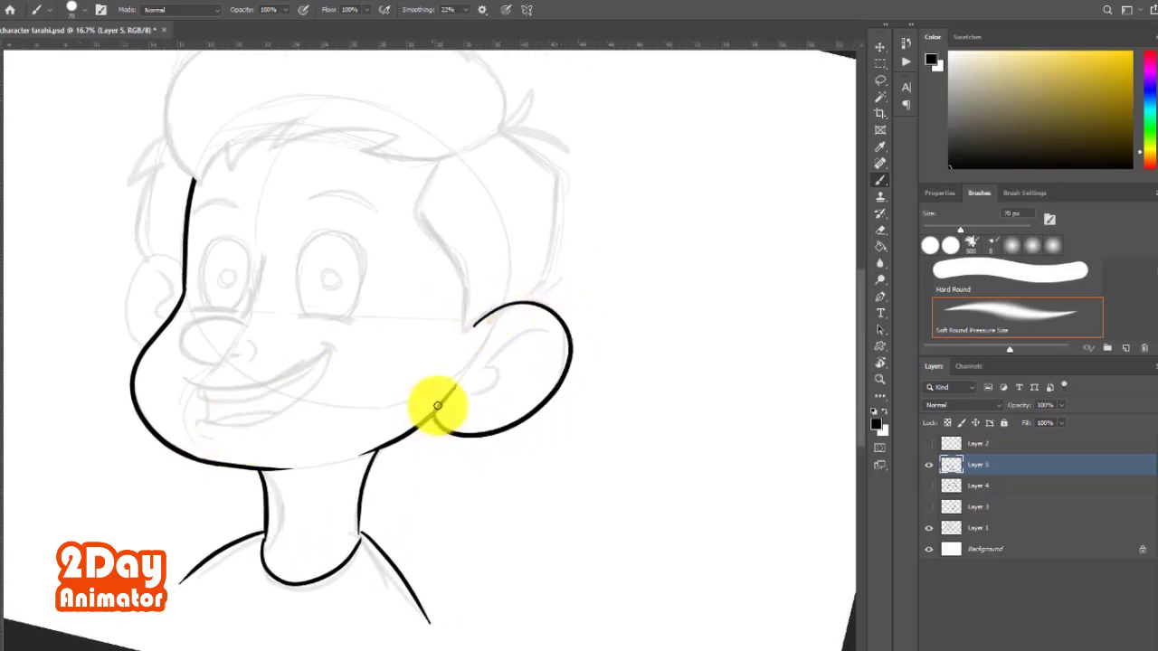
left_click_drag(452, 381, 437, 427)
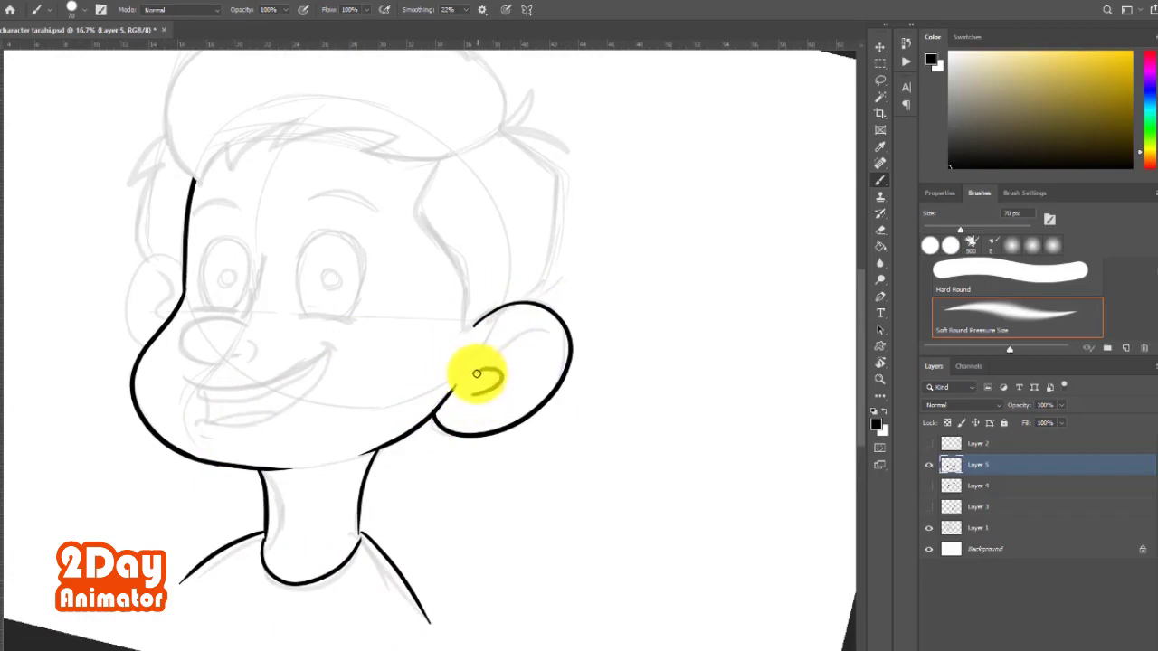
left_click_drag(496, 337, 548, 329)
mouse_move(308, 325)
left_mouse_down()
mouse_move(357, 314)
mouse_move(362, 292)
left_mouse_up()
key("e")
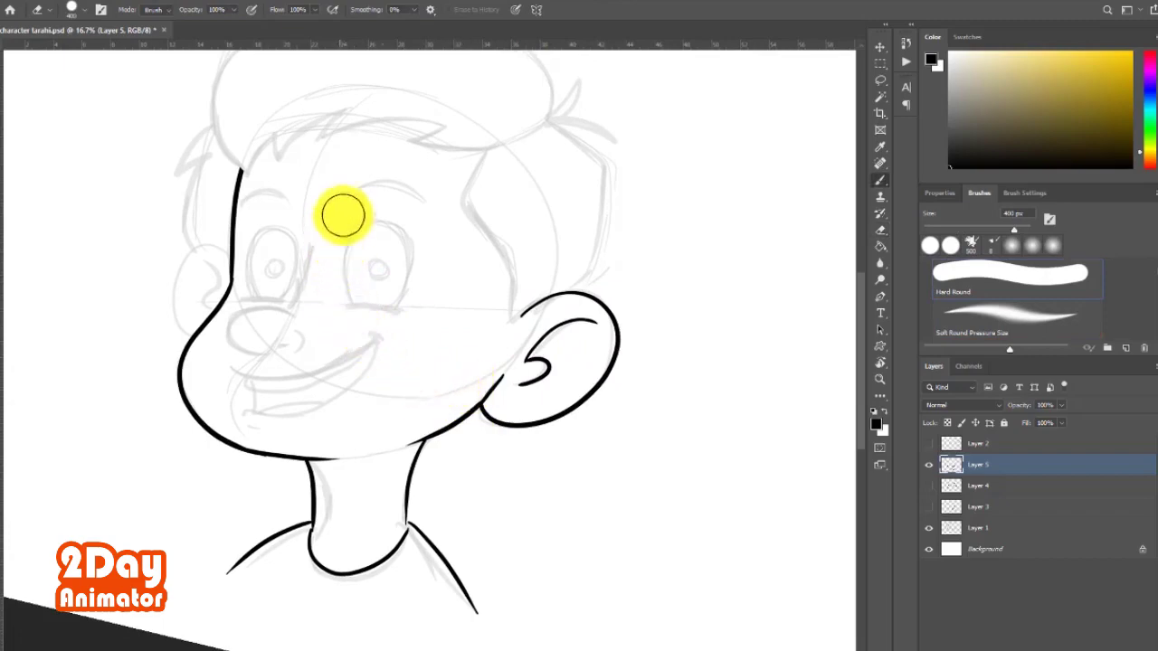
key("b")
Tilt the canvas and ink the bangs and hair strokes down to the ear top.
mouse_move(339, 209)
left_mouse_down()
mouse_move(277, 269)
mouse_move(285, 342)
left_mouse_up()
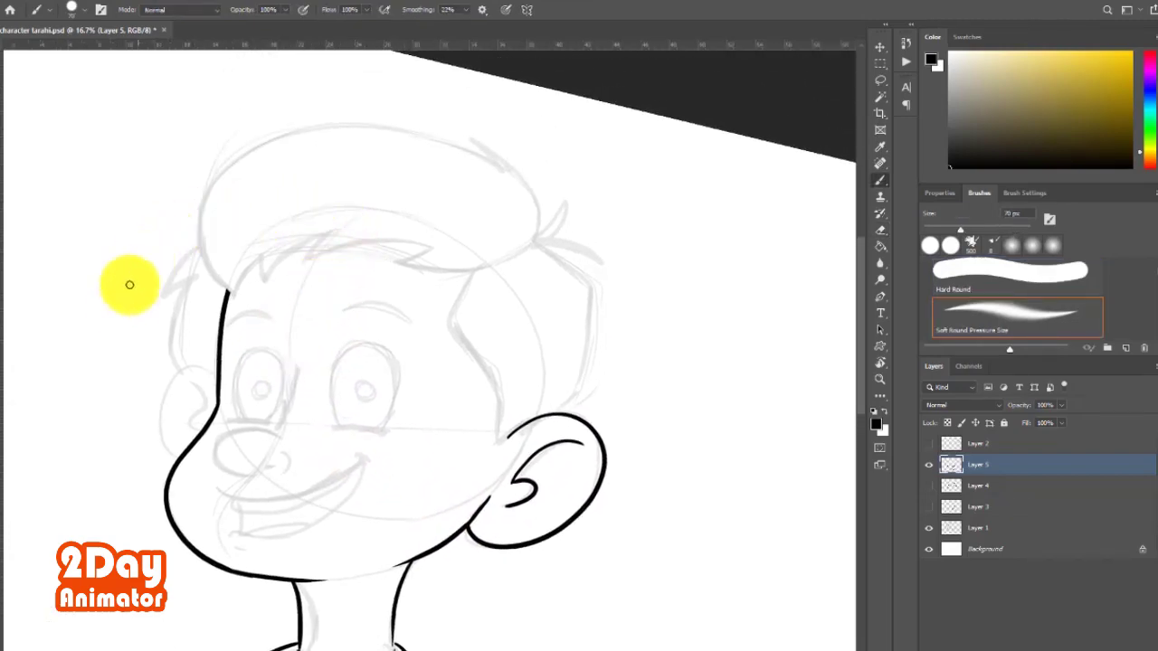
key("r")
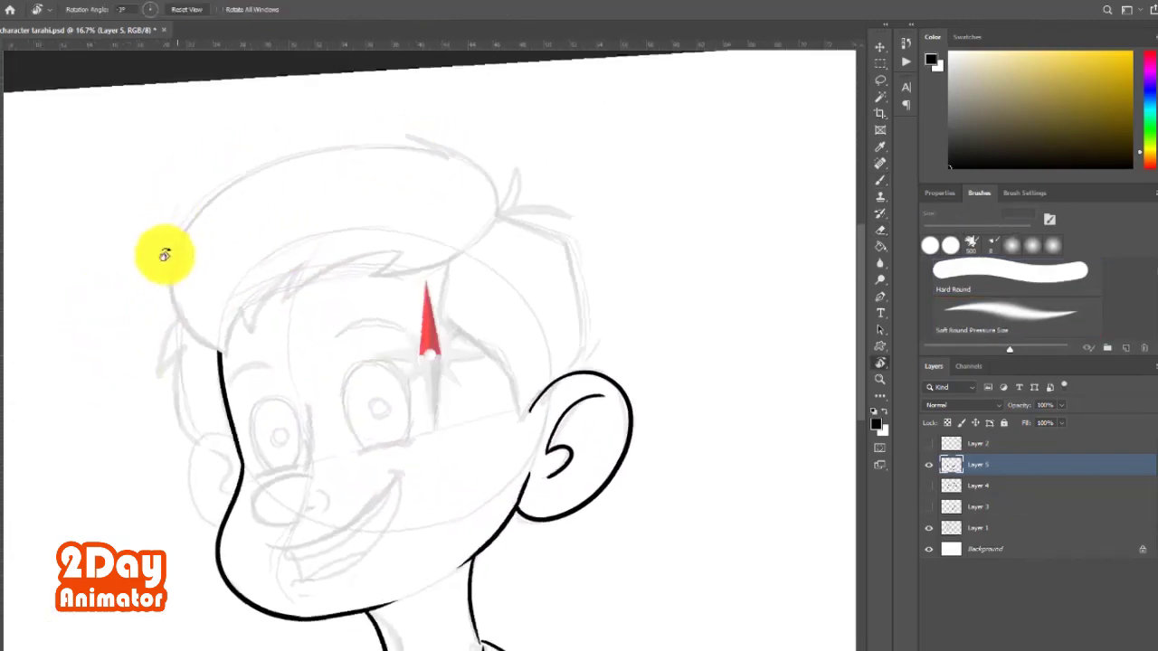
mouse_move(165, 254)
left_mouse_down()
mouse_move(390, 182)
mouse_move(186, 168)
mouse_move(240, 310)
mouse_move(307, 244)
mouse_move(466, 262)
mouse_move(266, 220)
left_mouse_up()
key("b")
left_click_drag(331, 163, 258, 240)
mouse_move(231, 294)
left_mouse_down()
mouse_move(524, 244)
mouse_move(473, 248)
mouse_move(413, 336)
left_mouse_up()
mouse_move(307, 258)
left_mouse_down()
mouse_move(352, 337)
mouse_move(220, 233)
mouse_move(398, 134)
mouse_move(227, 356)
left_mouse_up()
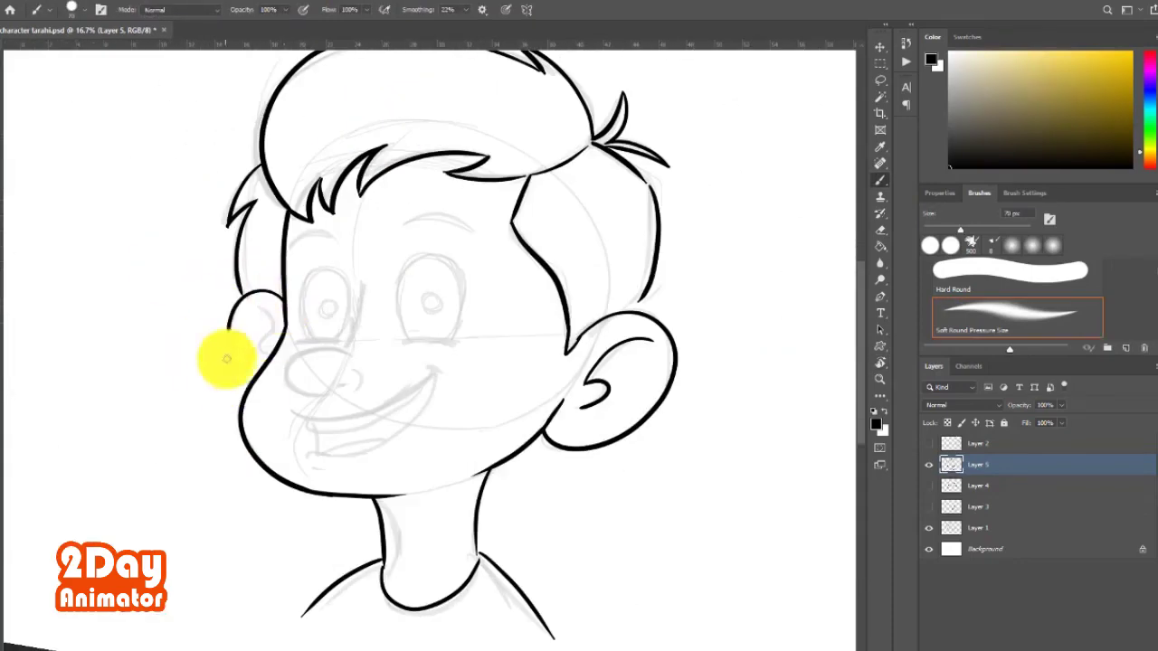
Ink the nose outline in black on Layer 5.
left_click_drag(147, 266, 52, 176)
mouse_move(263, 258)
left_mouse_down()
mouse_move(243, 283)
mouse_move(285, 289)
left_mouse_up()
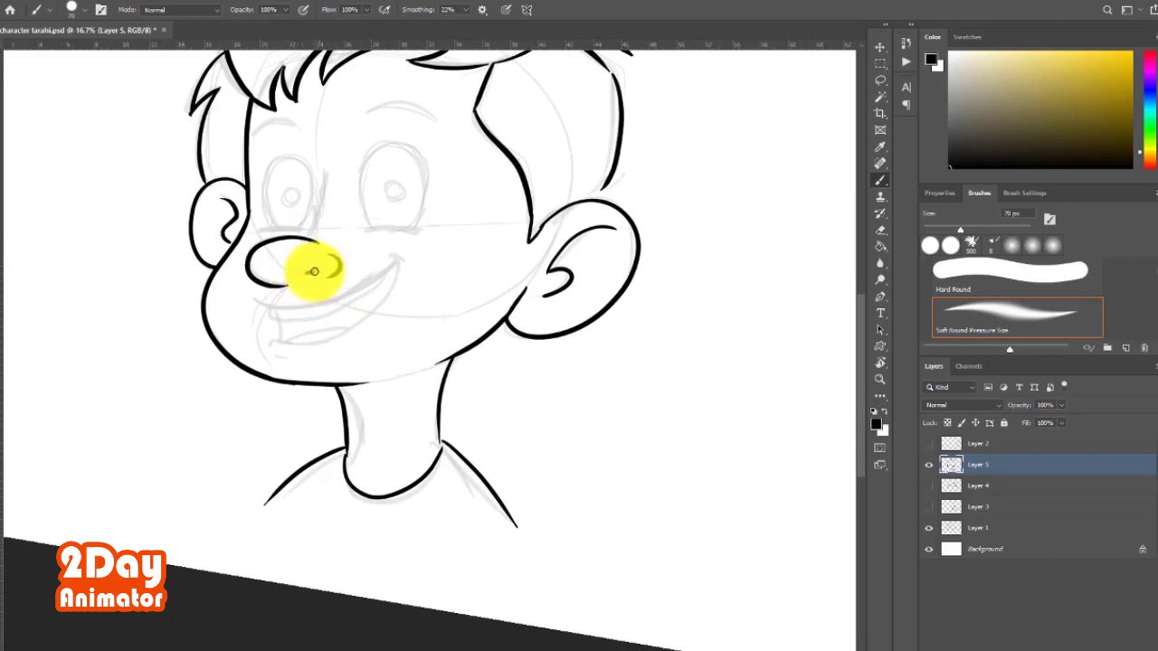
scroll(304, 266, "up", 2)
scroll(304, 262, "up", 2)
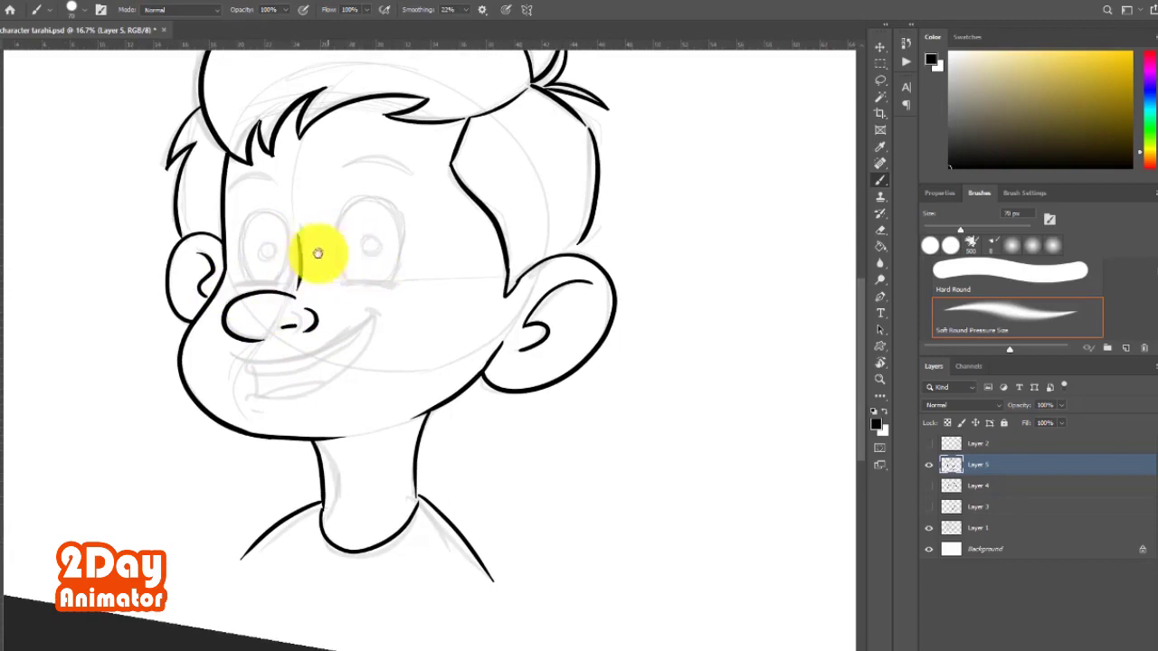
left_click_drag(317, 254, 312, 264)
Ink both eyes with pupils, the eyebrows and the smile, then fit the view.
left_click_drag(341, 302, 379, 306)
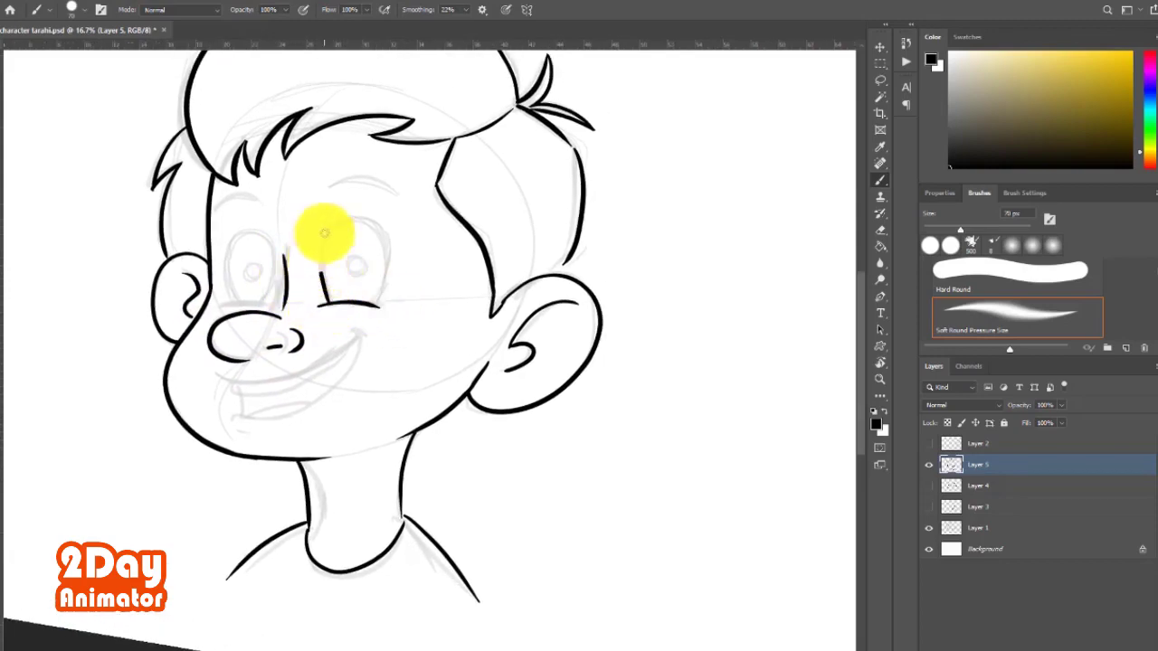
mouse_move(324, 234)
left_mouse_down()
mouse_move(396, 241)
mouse_move(323, 271)
mouse_move(344, 238)
mouse_move(357, 287)
mouse_move(406, 298)
left_mouse_up()
mouse_move(276, 310)
left_mouse_down()
mouse_move(327, 272)
mouse_move(438, 257)
left_mouse_up()
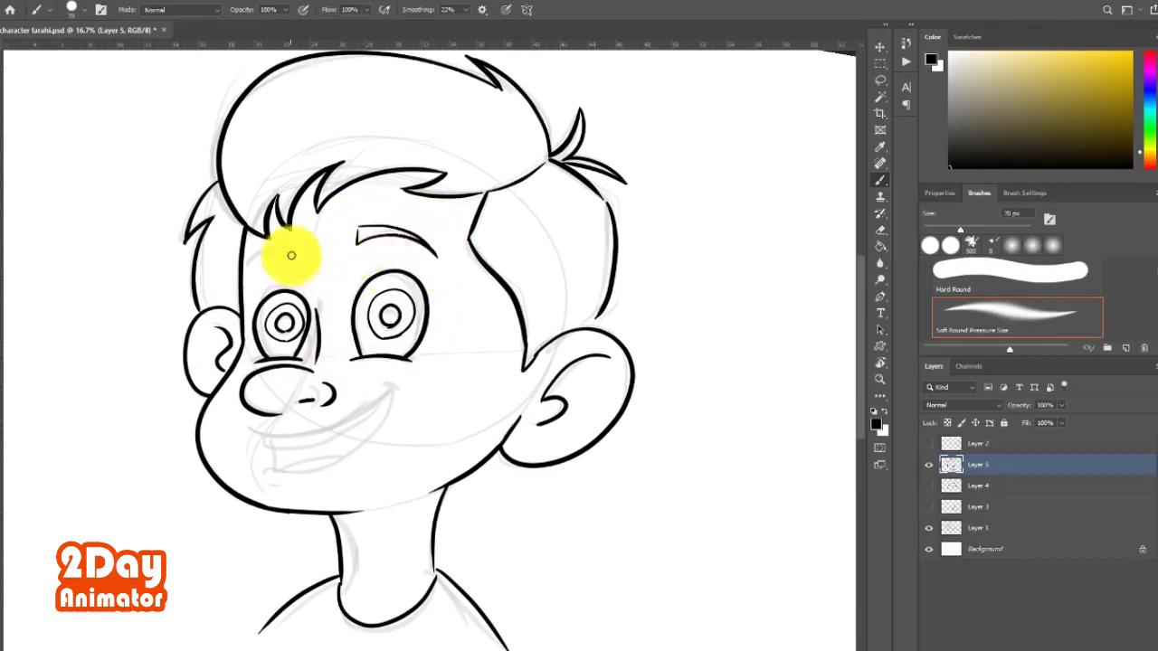
left_click_drag(296, 257, 245, 263)
mouse_move(380, 242)
left_mouse_down()
mouse_move(217, 280)
mouse_move(271, 308)
mouse_move(336, 310)
mouse_move(246, 428)
mouse_move(246, 175)
left_mouse_up()
key("ctrl+0")
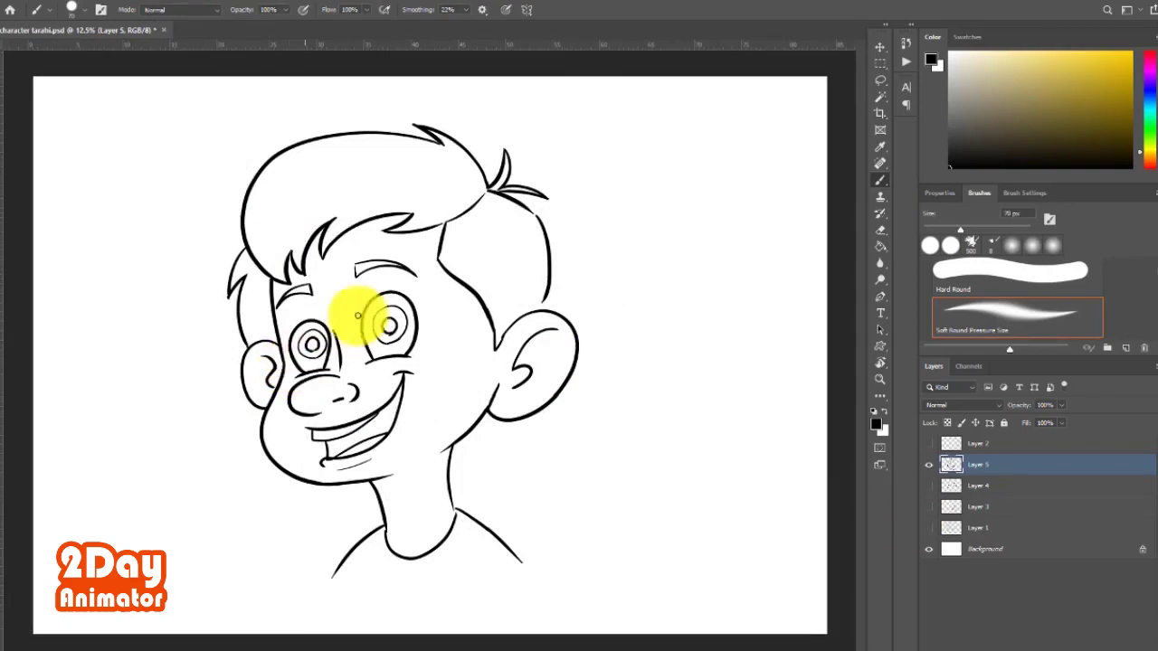
Lasso-select an eye, nudge it into place and touch up the eye strokes.
left_click(881, 80)
key("ctrl+plus")
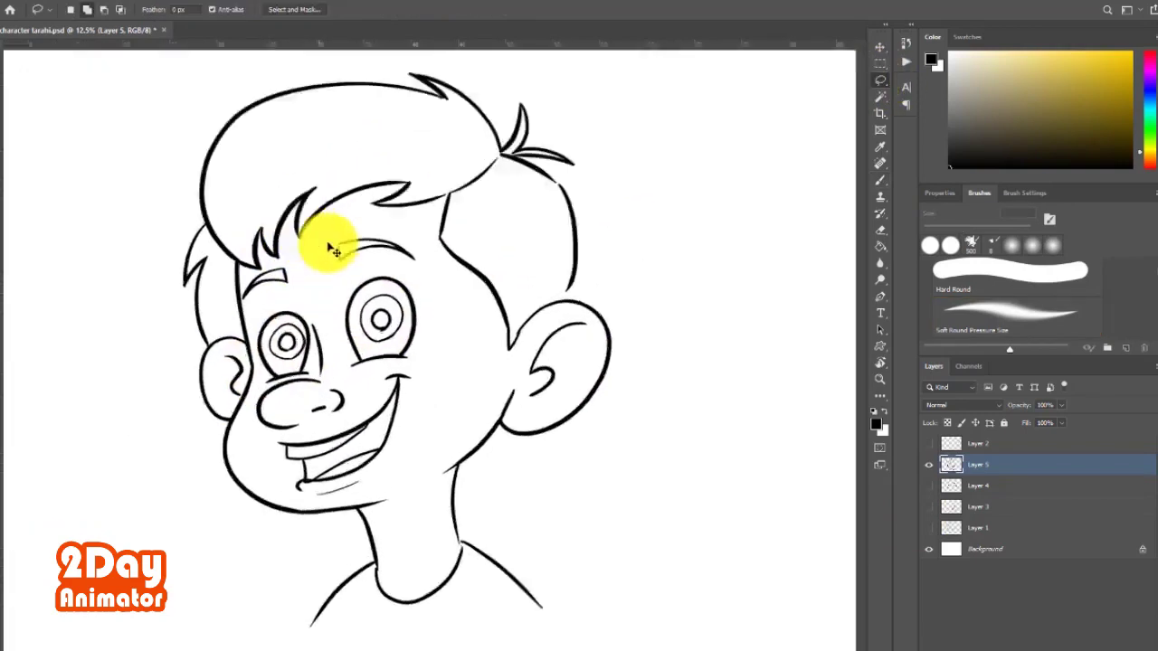
key("ctrl+plus")
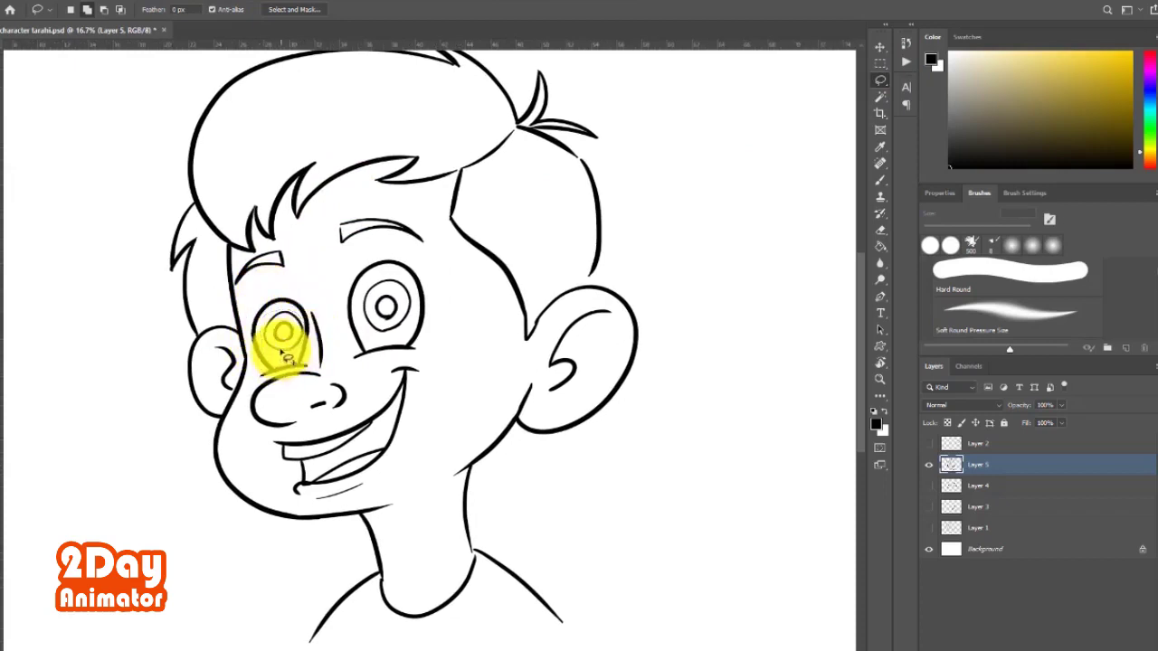
key("v")
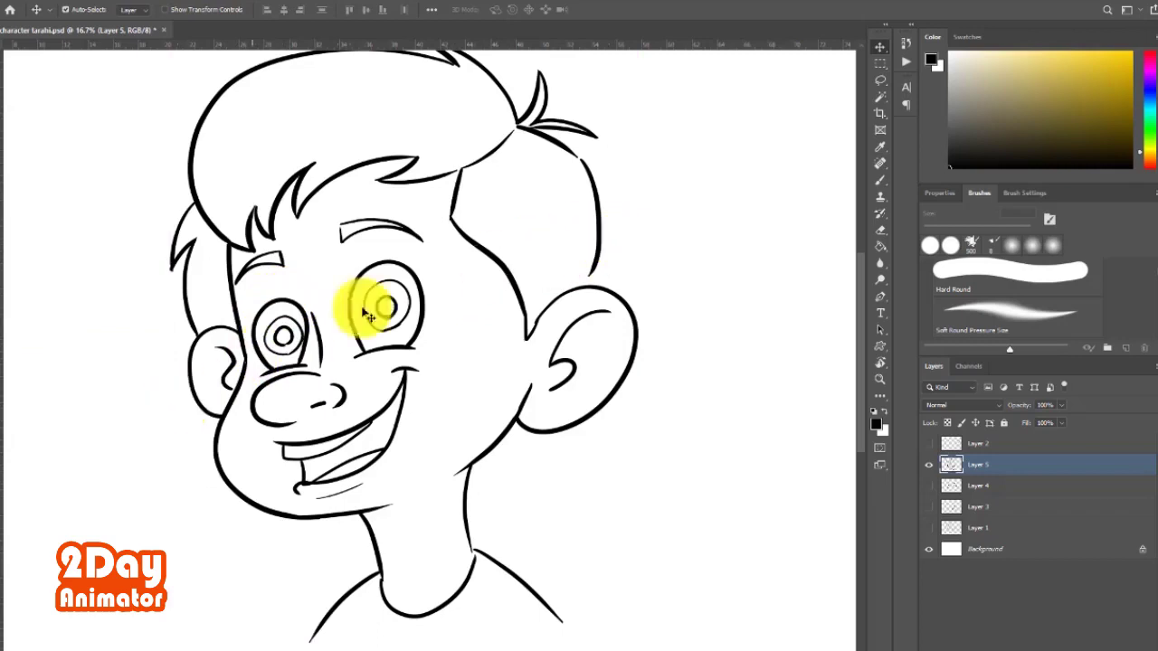
scroll(286, 367, "down", 1)
left_click_drag(285, 366, 299, 324)
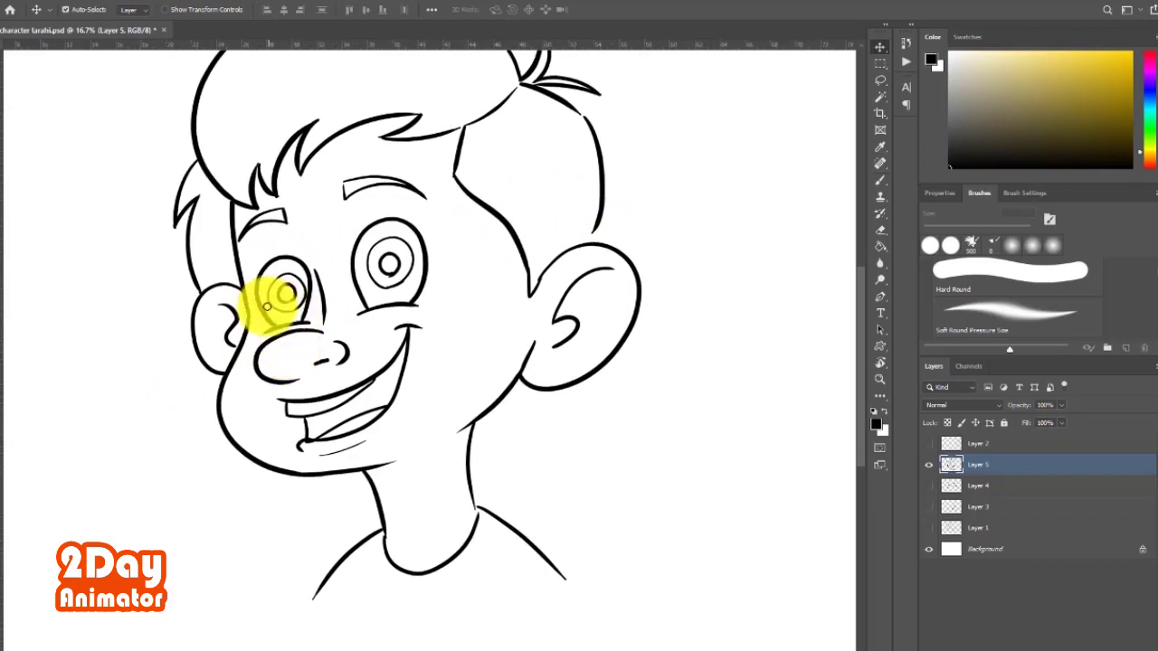
key("b")
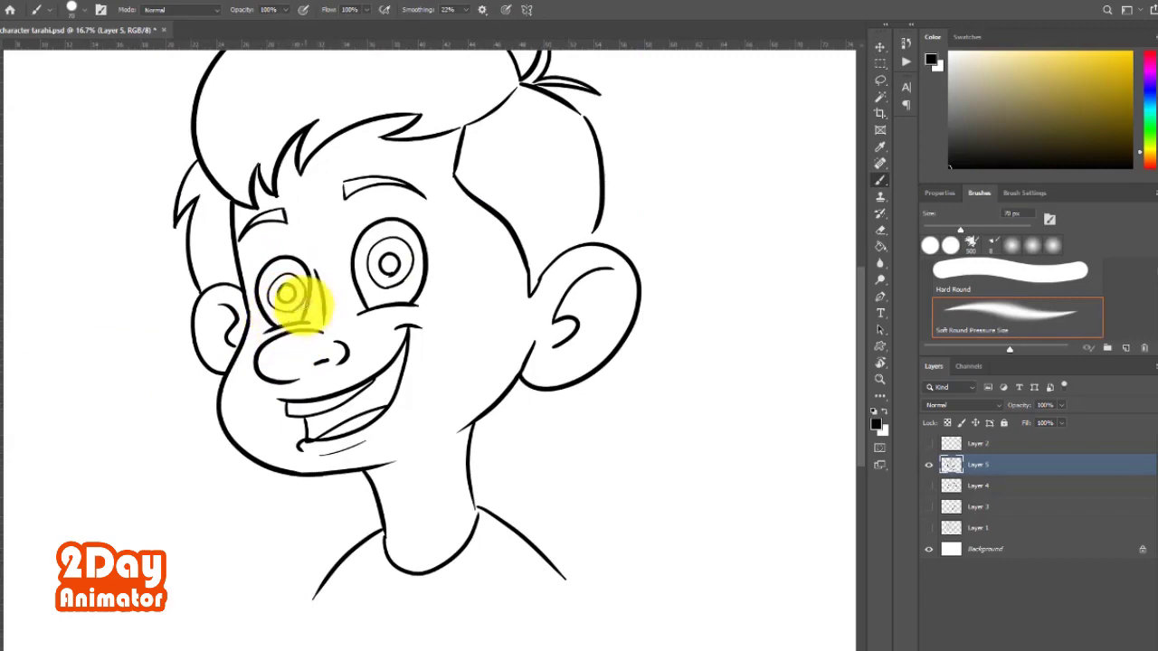
left_click_drag(296, 312, 226, 362)
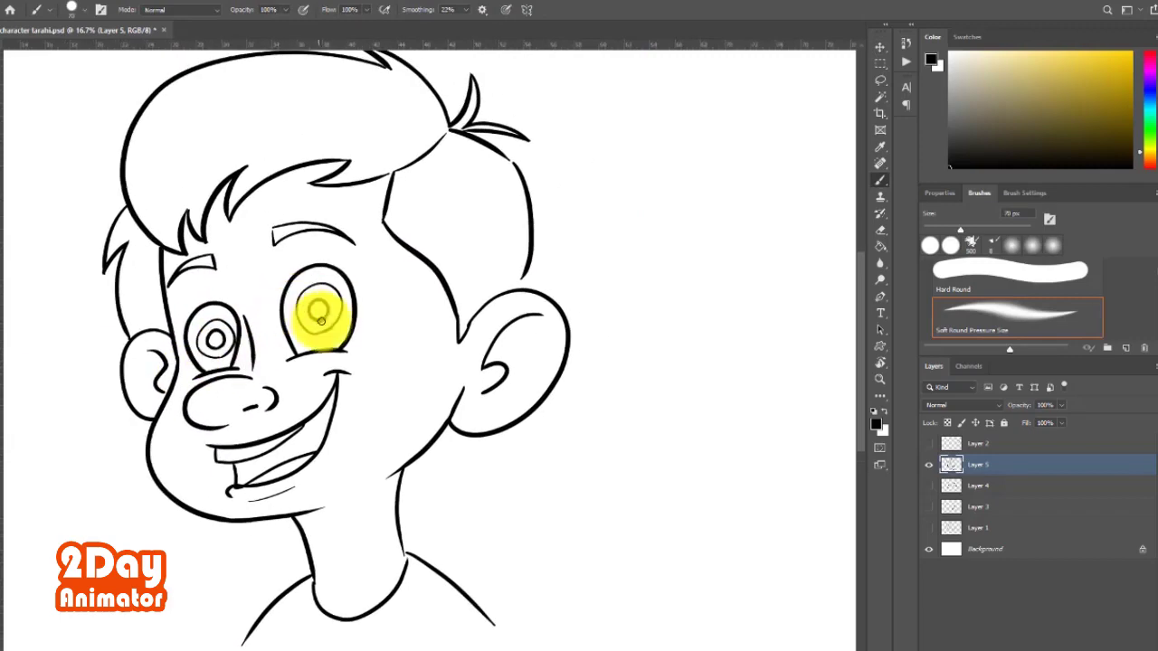
key("ctrl+minus")
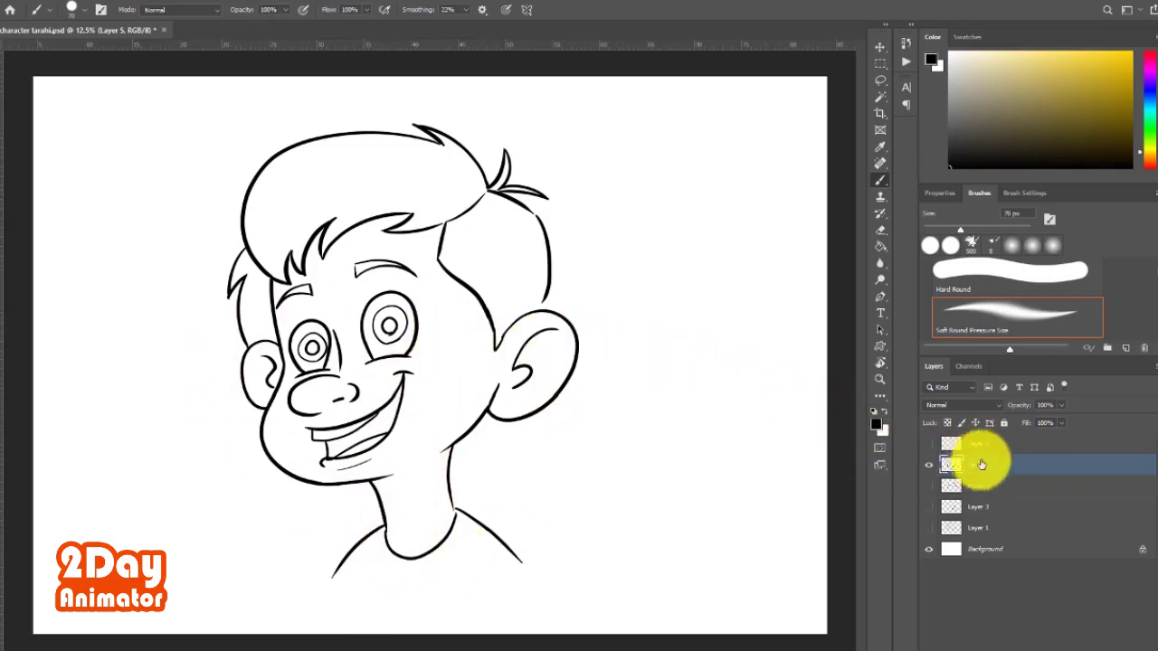
Merge the lineart Layers 2–5 into one layer and rename it.
left_click(1014, 485)
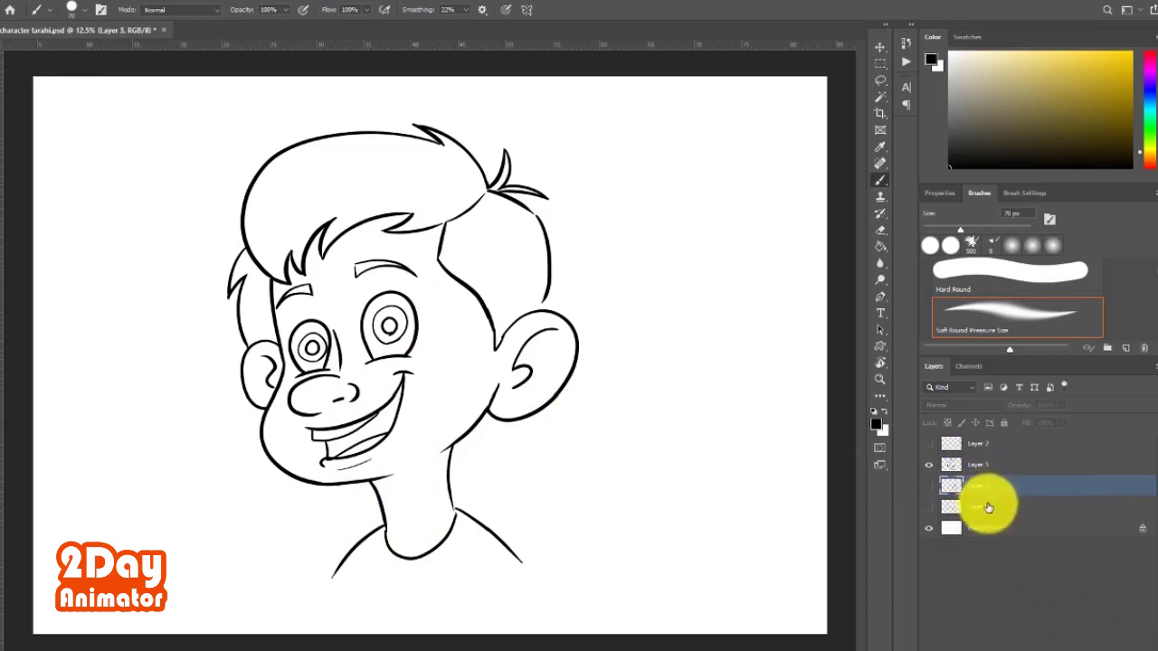
left_click(995, 445, "shift")
key("ctrl+e")
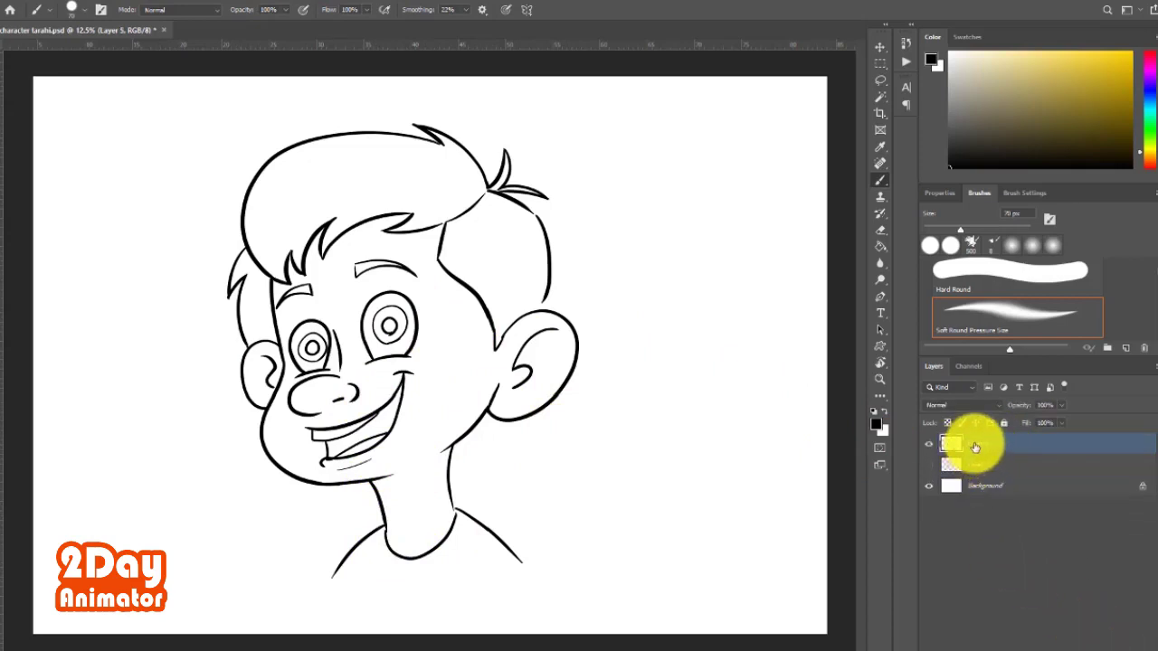
double_click(975, 445)
type("khati")
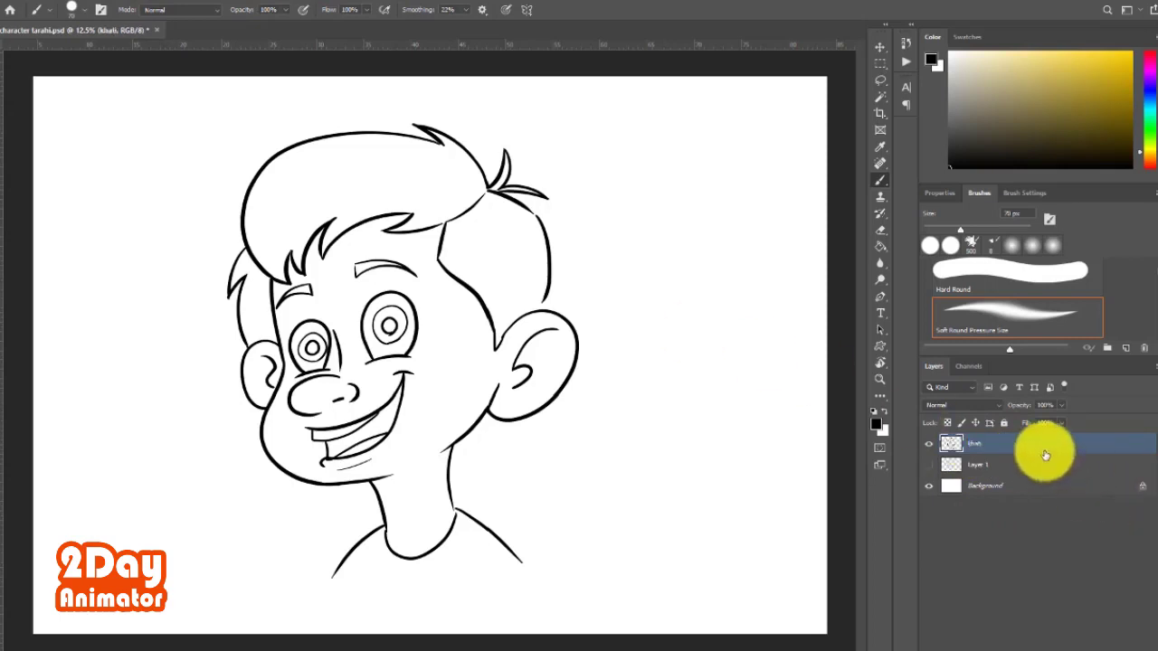
Add a new empty Layer 2 above the sketch Layer 1.
left_click(1040, 464)
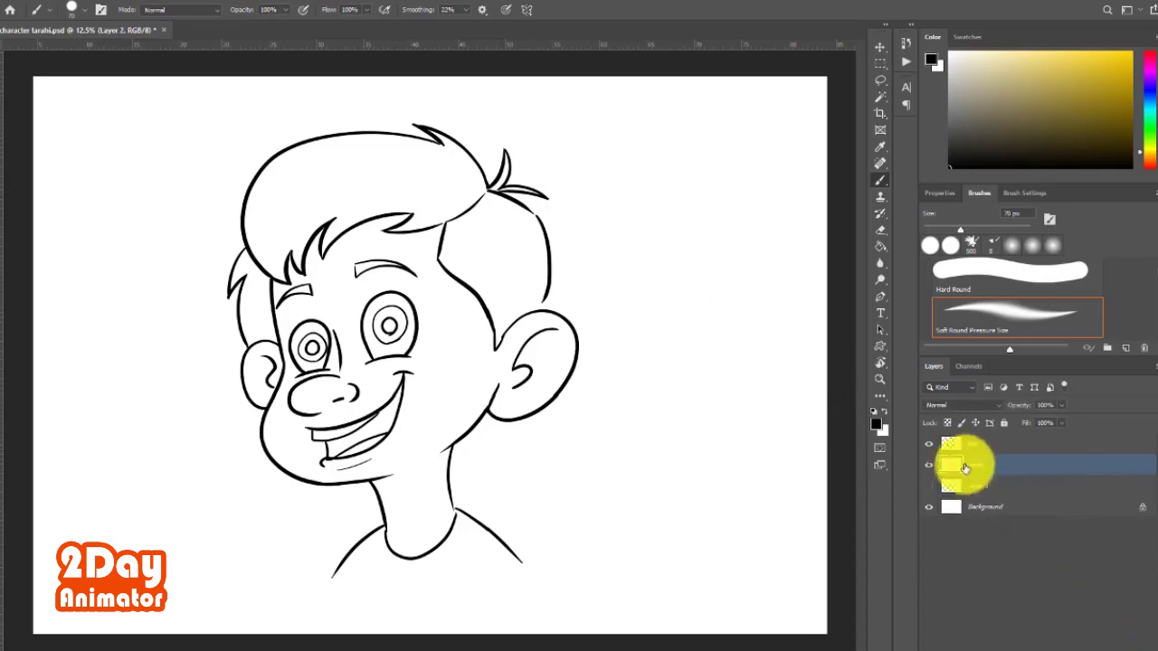
key("ctrl+shift+alt+n")
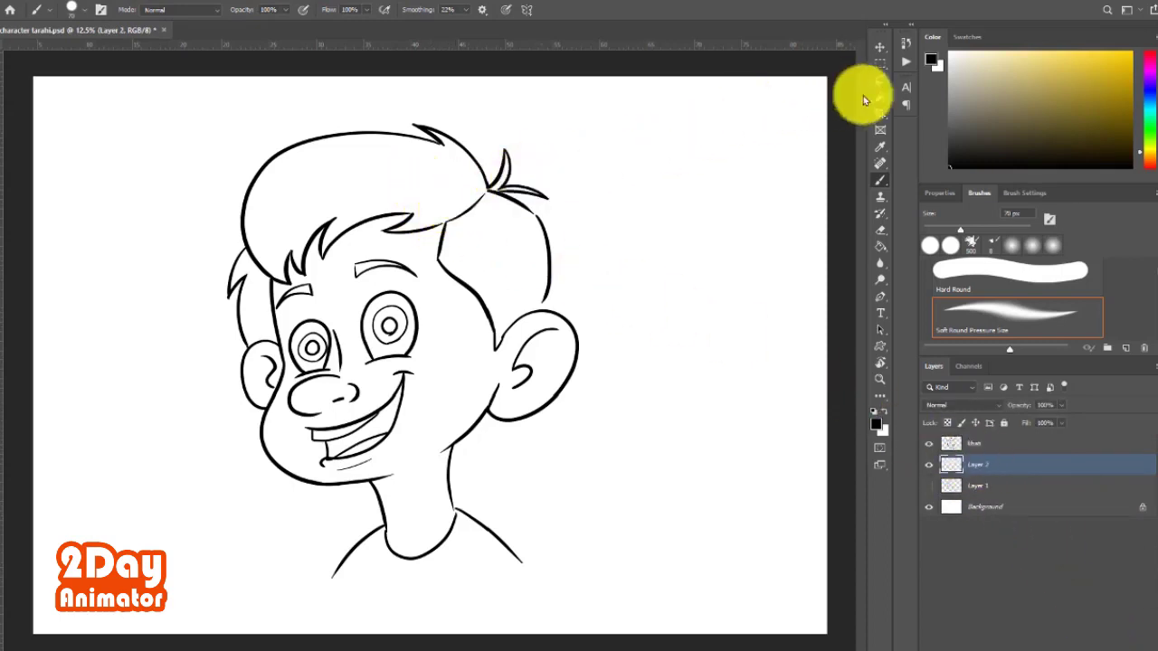
left_click(879, 79)
Trace a Magnetic Lasso selection around the boy's outline on the lineart layer.
left_click(907, 106)
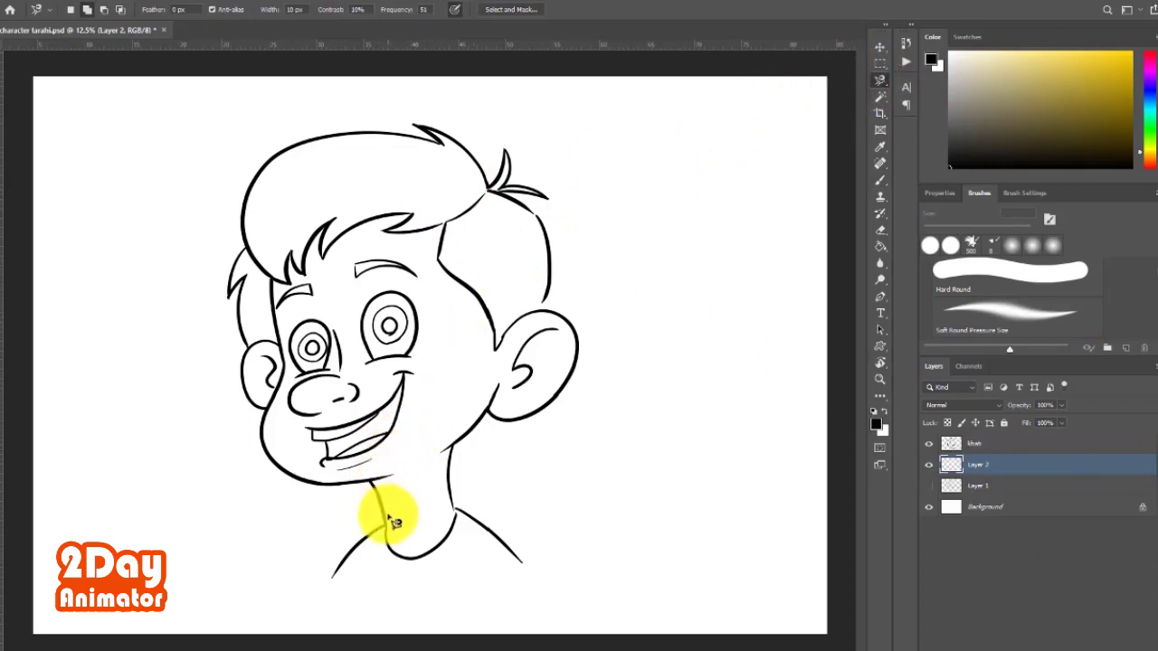
left_click(973, 443)
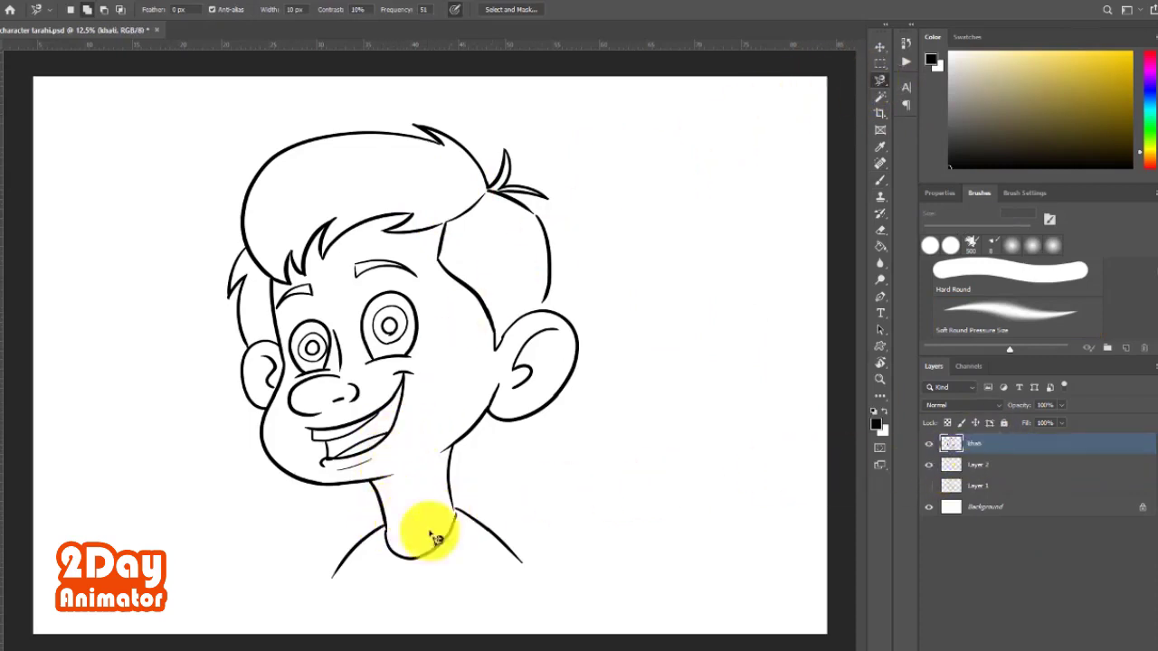
left_click(330, 581)
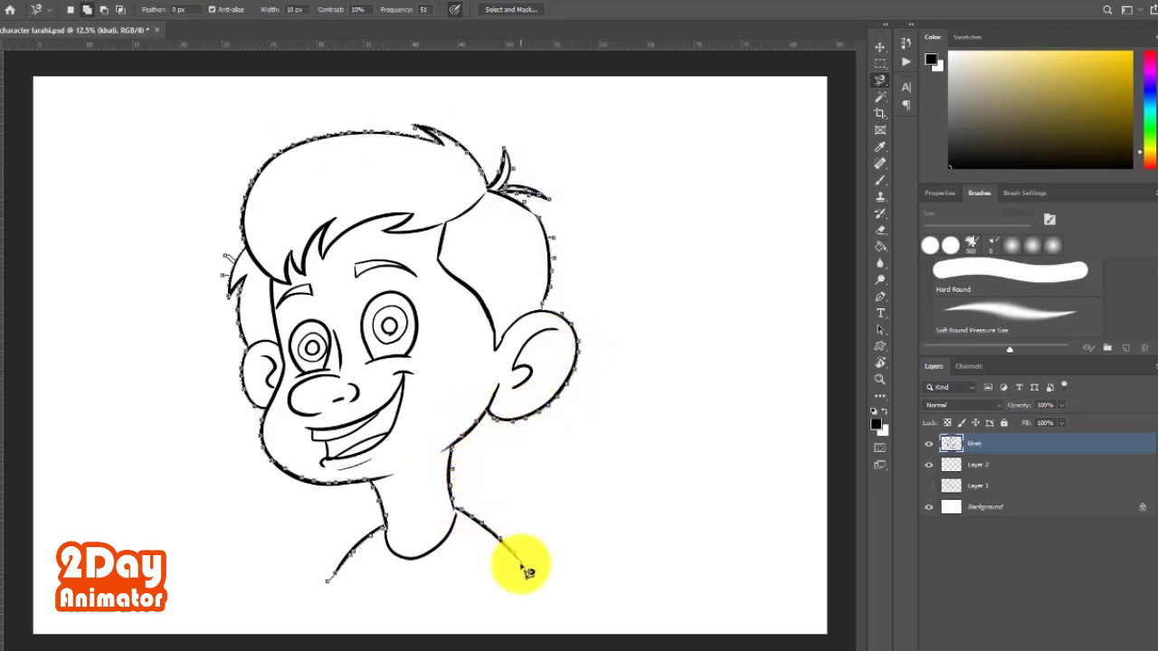
left_click(326, 584)
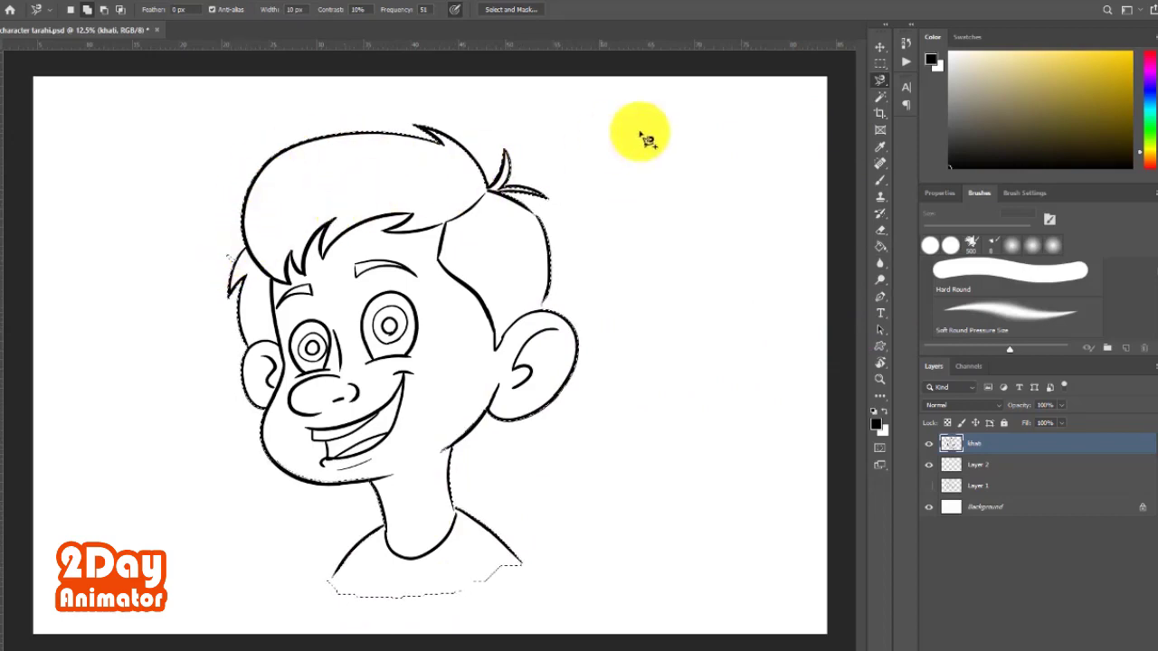
Using the Lasso in Add to selection mode, add the left hair and cheek to the selection.
right_click(879, 83)
left_click(914, 81)
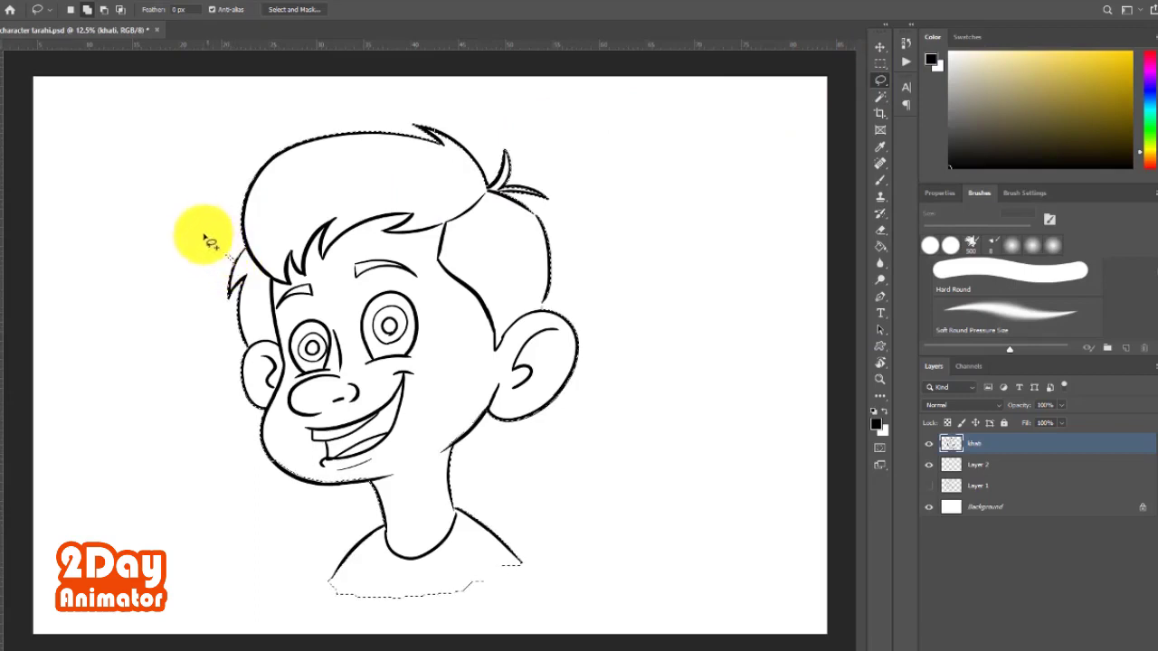
left_click(70, 9)
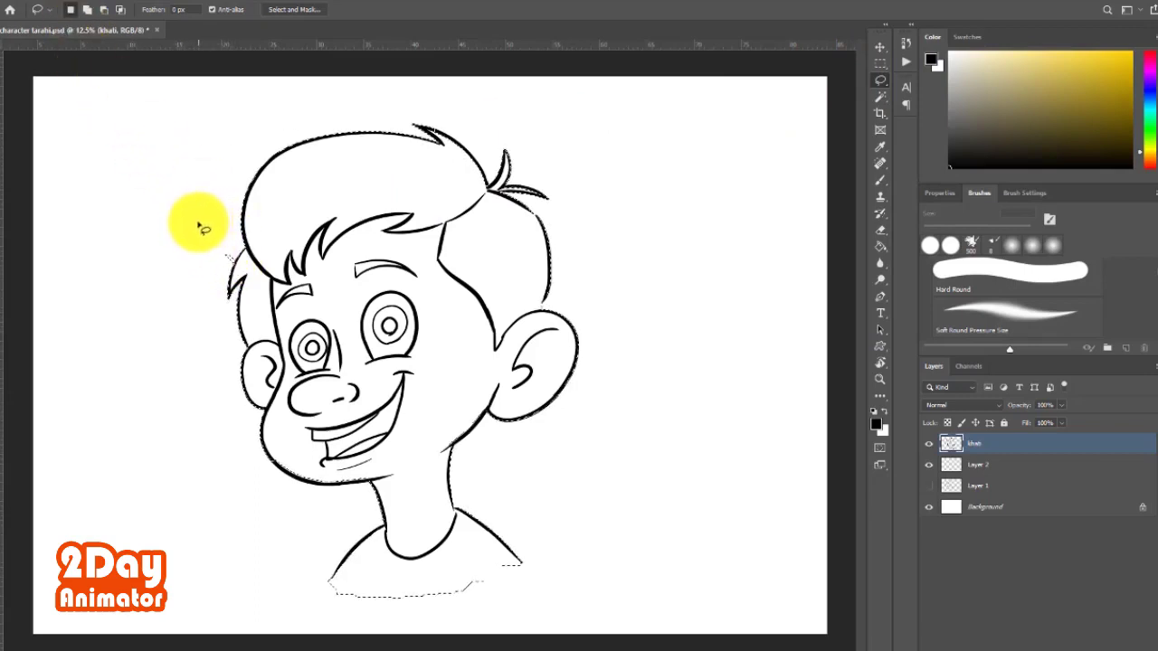
left_click_drag(192, 221, 176, 253)
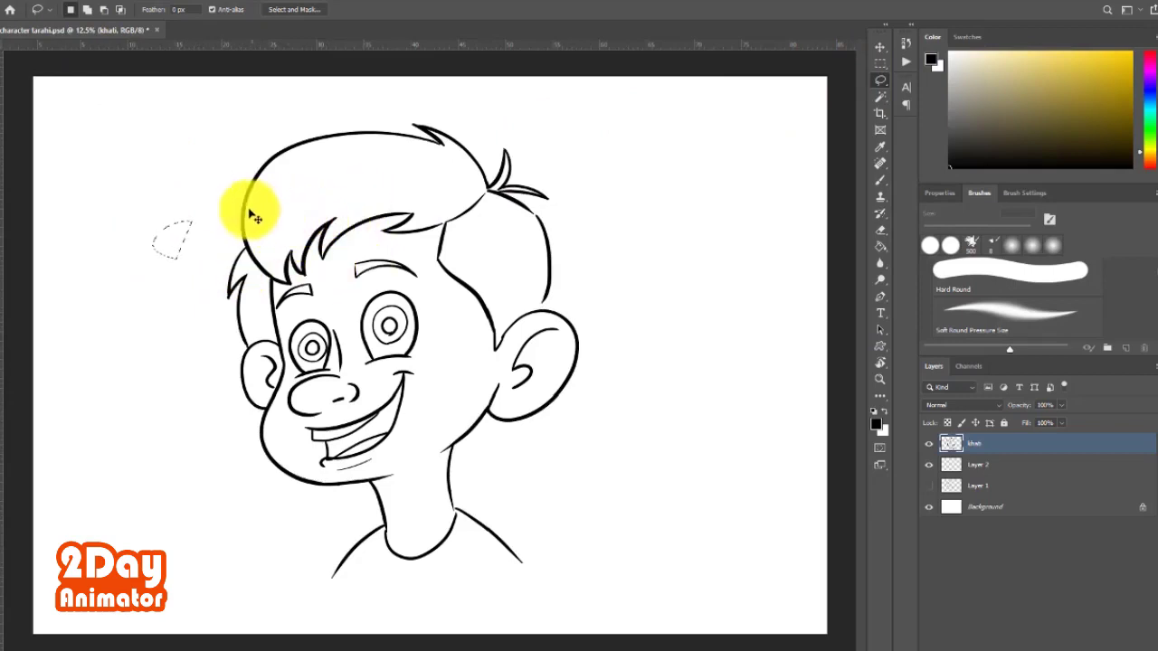
left_click(86, 10)
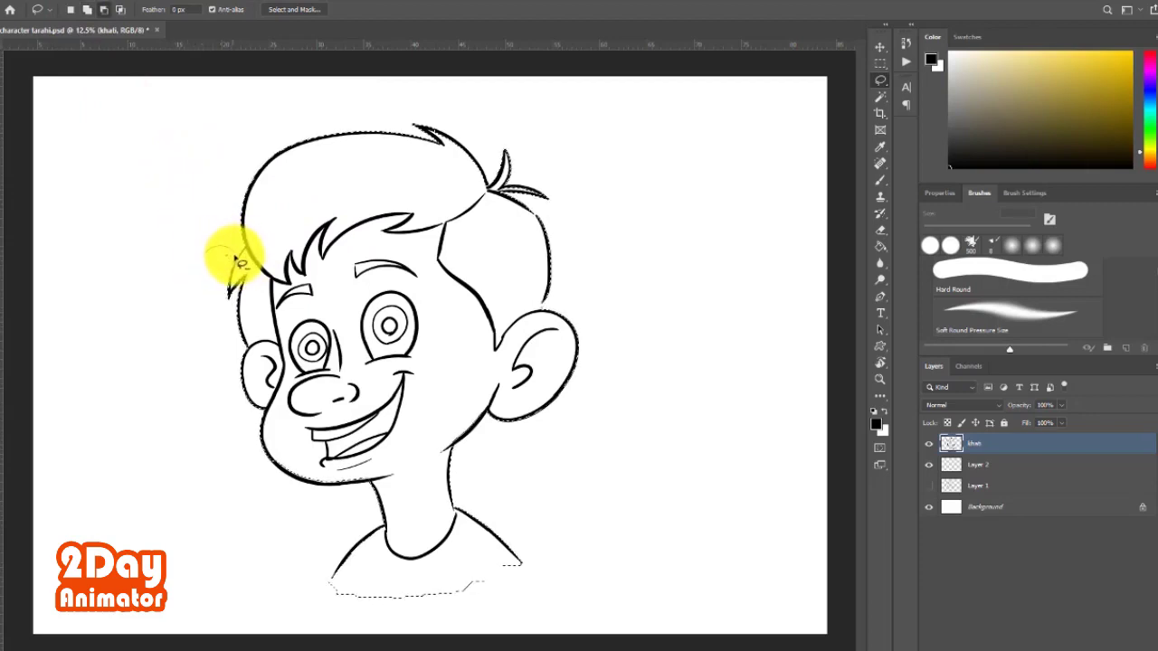
mouse_move(233, 268)
left_mouse_down()
mouse_move(291, 441)
mouse_move(351, 487)
mouse_move(318, 484)
left_mouse_up()
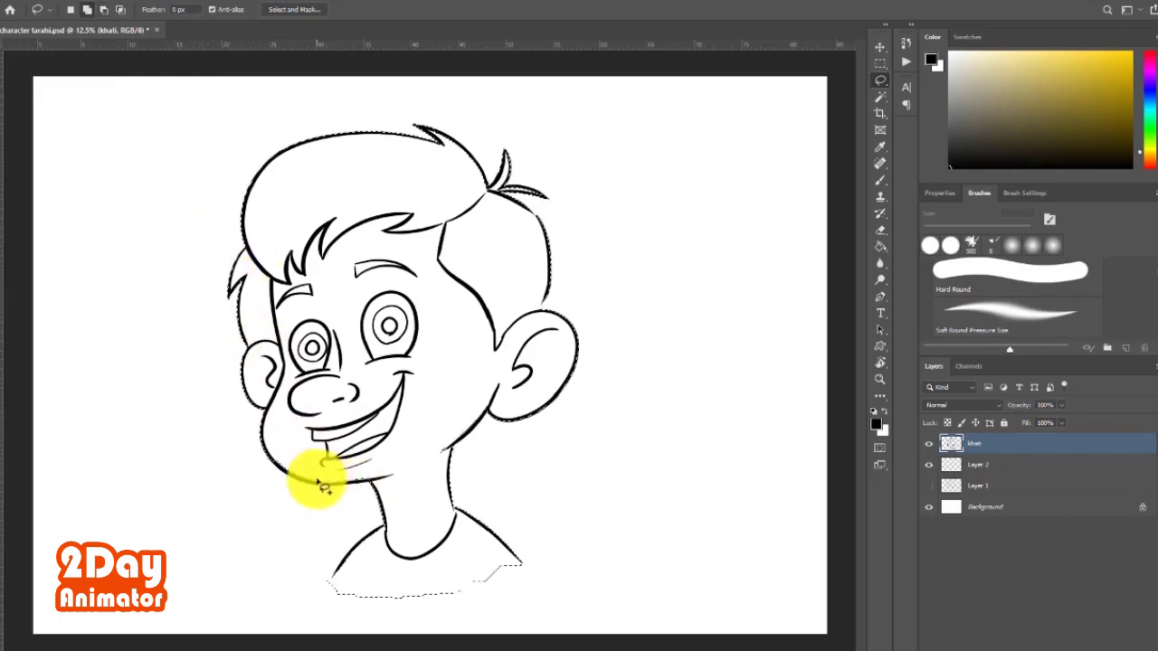
key("ctrl+plus")
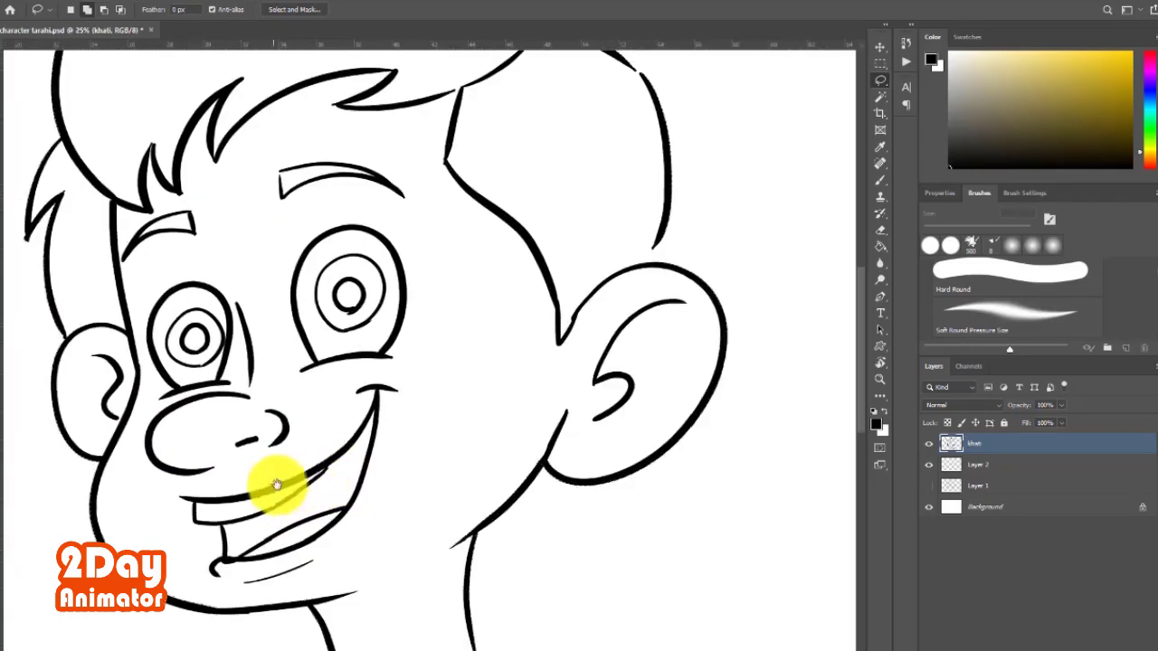
Extend the selection along the jaw, neck and hair outline to enclose the whole silhouette.
mouse_move(346, 484)
left_mouse_down()
mouse_move(512, 358)
mouse_move(523, 361)
mouse_move(517, 332)
mouse_move(521, 366)
mouse_move(426, 368)
mouse_move(530, 332)
mouse_move(460, 366)
left_mouse_up()
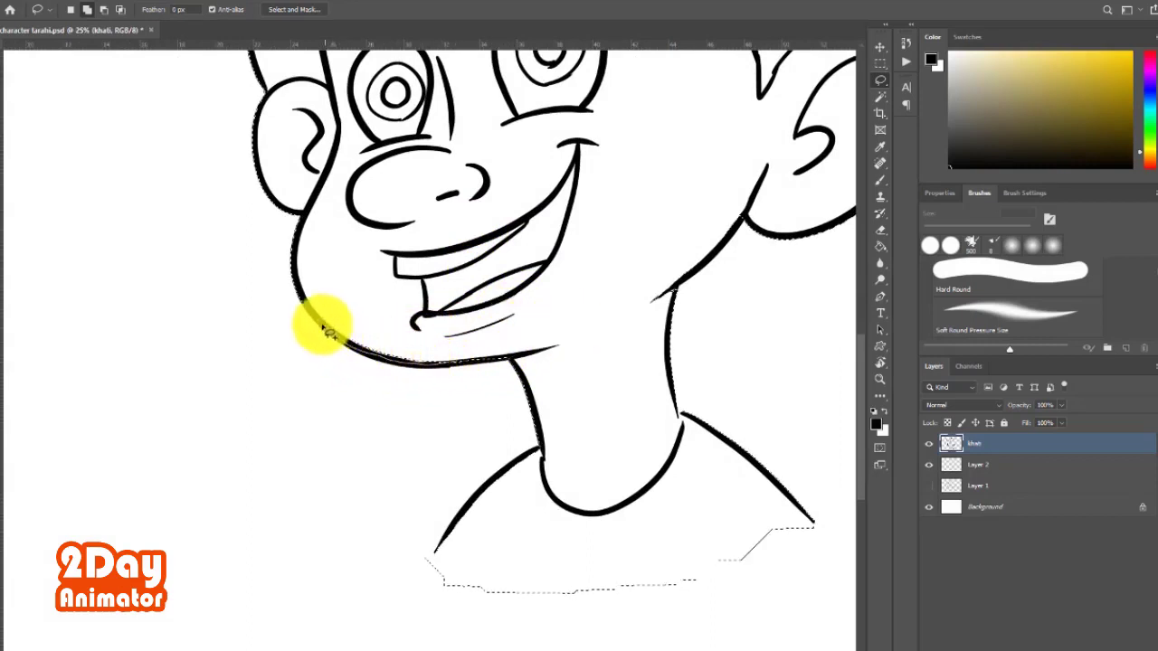
mouse_move(327, 331)
left_mouse_down()
mouse_move(443, 316)
mouse_move(561, 334)
mouse_move(460, 375)
mouse_move(481, 364)
mouse_move(413, 335)
mouse_move(537, 395)
mouse_move(530, 452)
mouse_move(457, 449)
mouse_move(389, 380)
mouse_move(414, 376)
left_mouse_up()
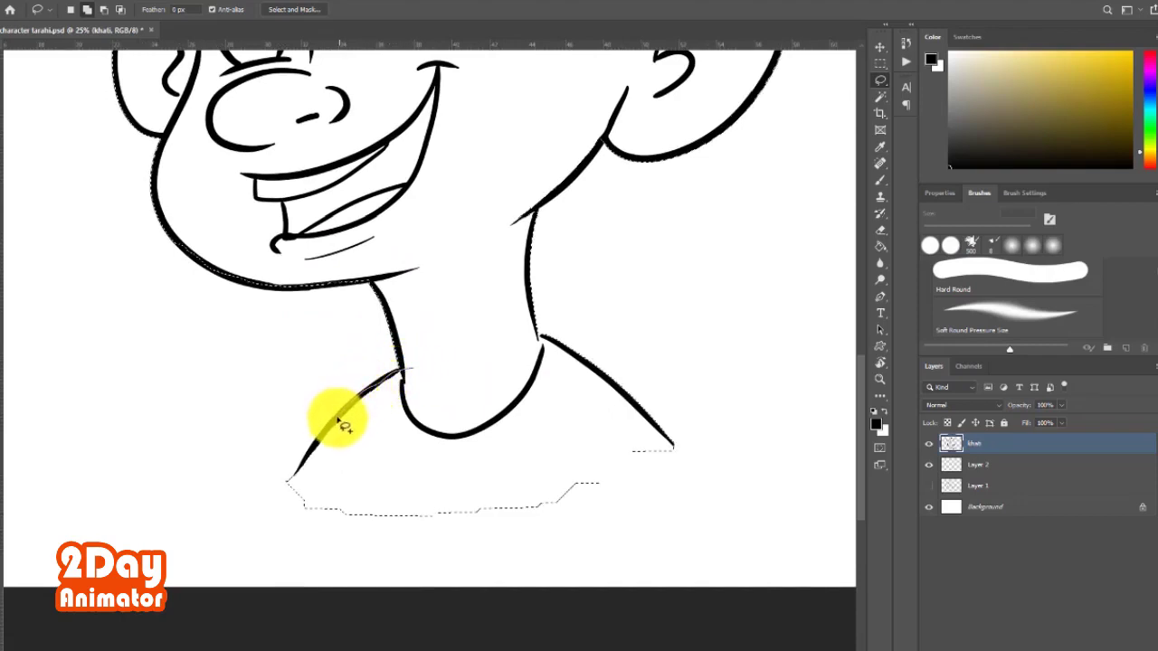
left_click_drag(304, 477, 465, 393)
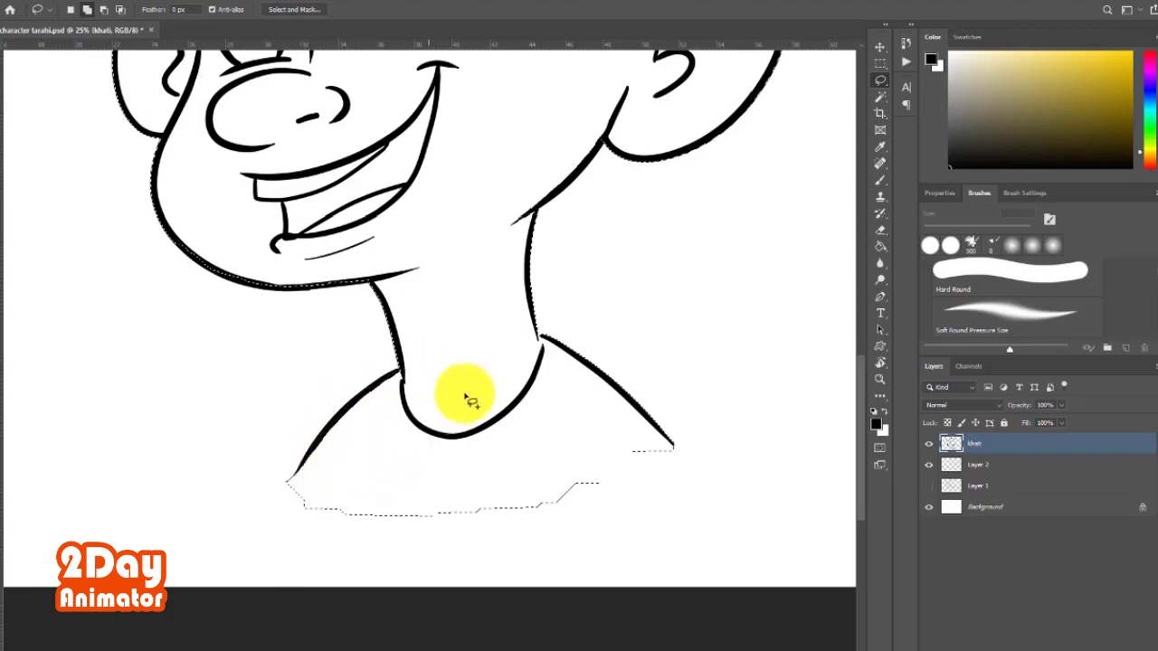
left_click_drag(476, 344, 460, 426)
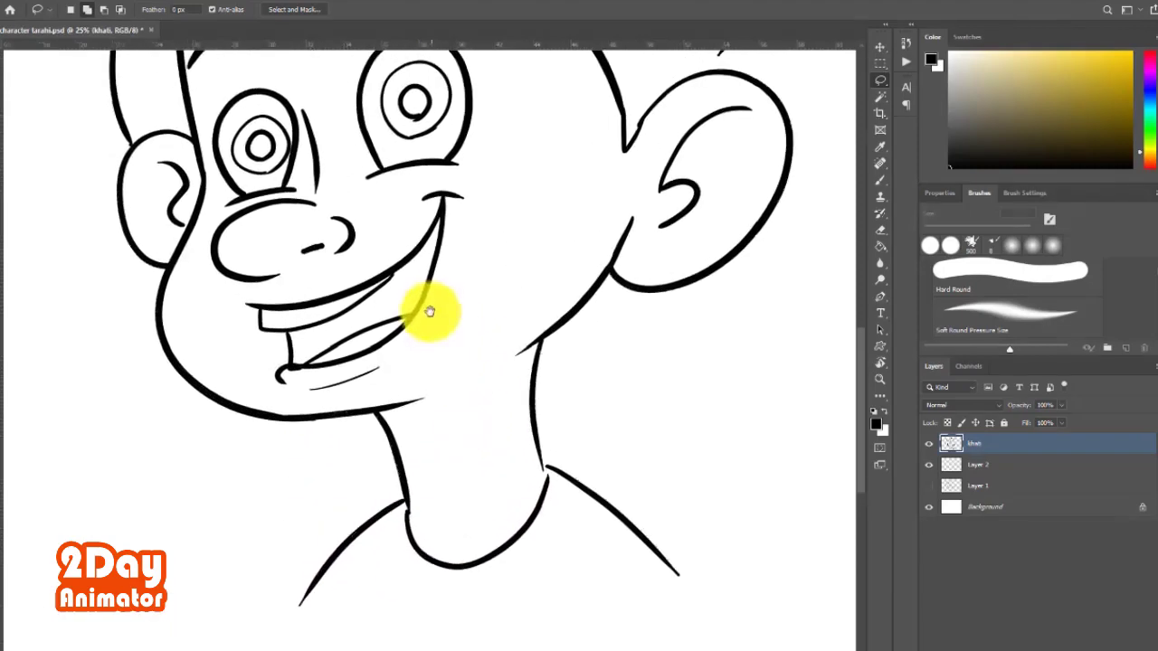
mouse_move(426, 310)
left_mouse_down()
mouse_move(452, 408)
mouse_move(607, 349)
mouse_move(615, 361)
left_mouse_up()
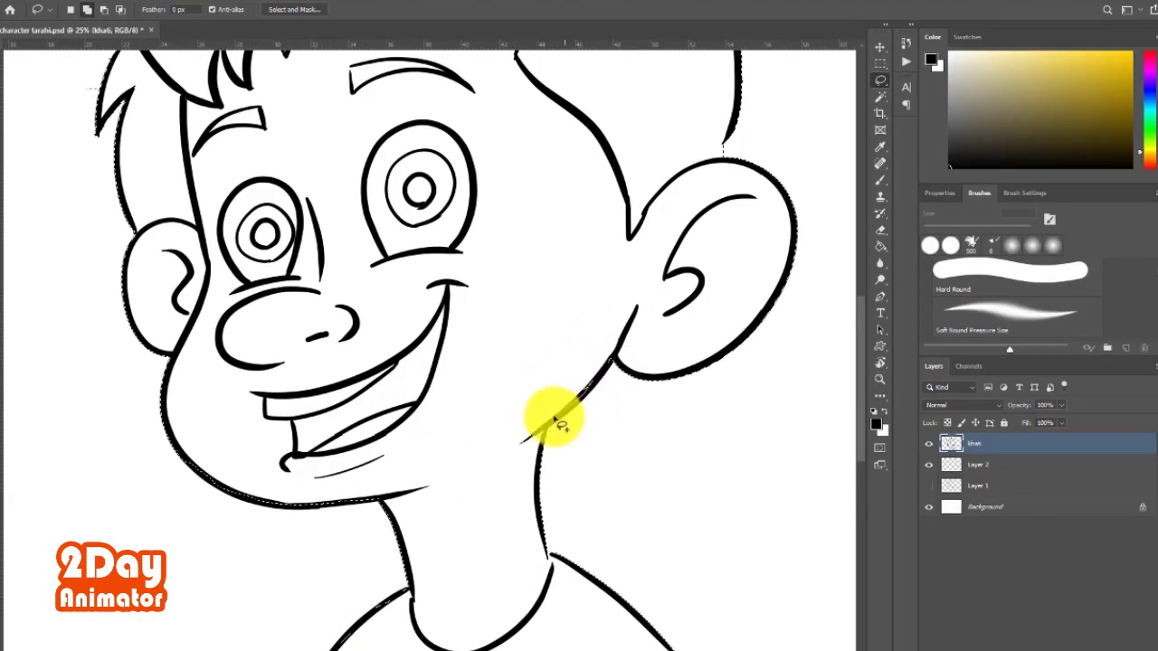
scroll(155, 305, "up", 3)
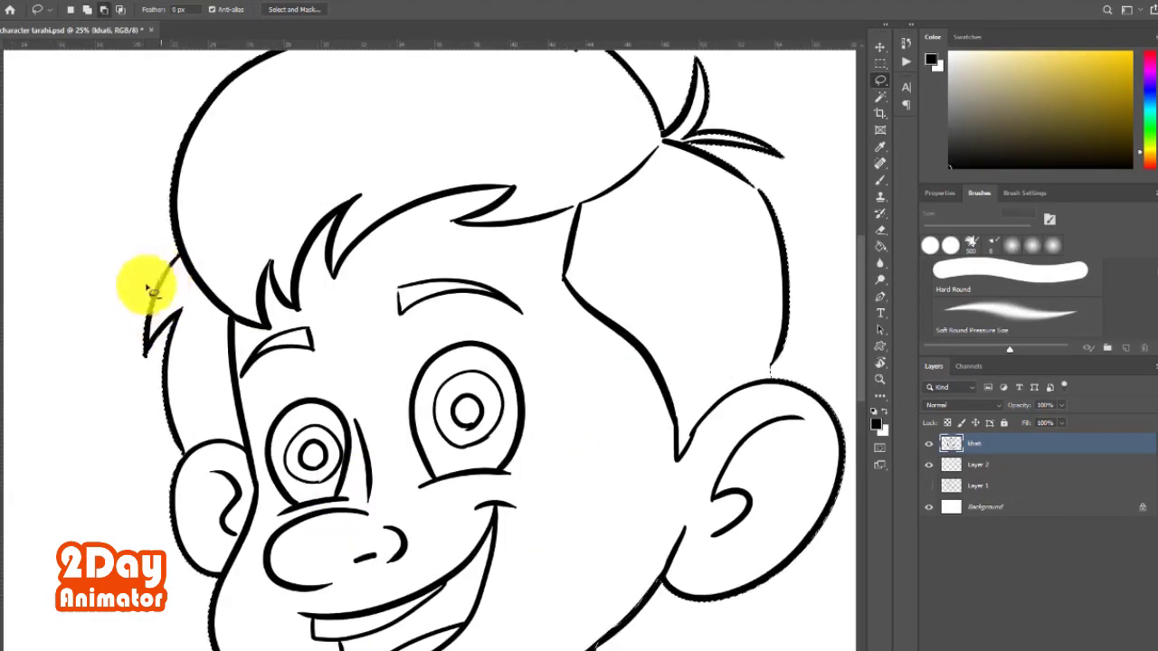
scroll(148, 284, "up", 2)
mouse_move(534, 145)
left_mouse_down()
mouse_move(543, 129)
mouse_move(634, 220)
mouse_move(600, 168)
mouse_move(759, 263)
mouse_move(620, 272)
left_mouse_up()
scroll(383, 233, "down", 2)
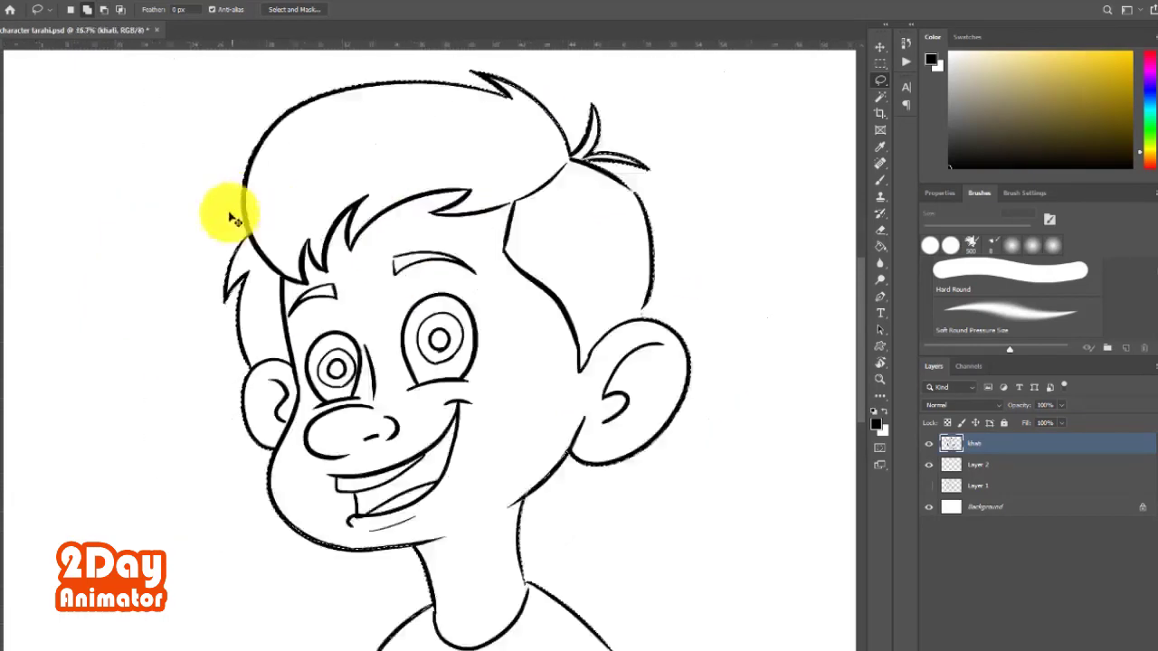
key("g")
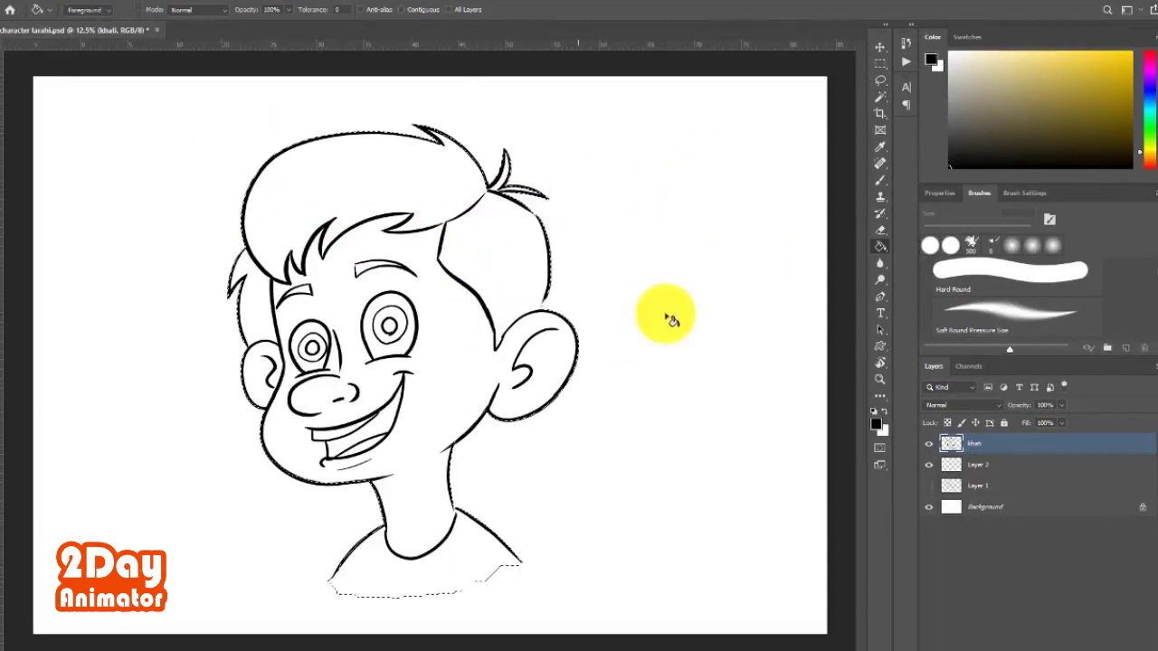
Fill the selected silhouette with a peach skin tone on Layer 2 and deselect.
left_click(986, 465)
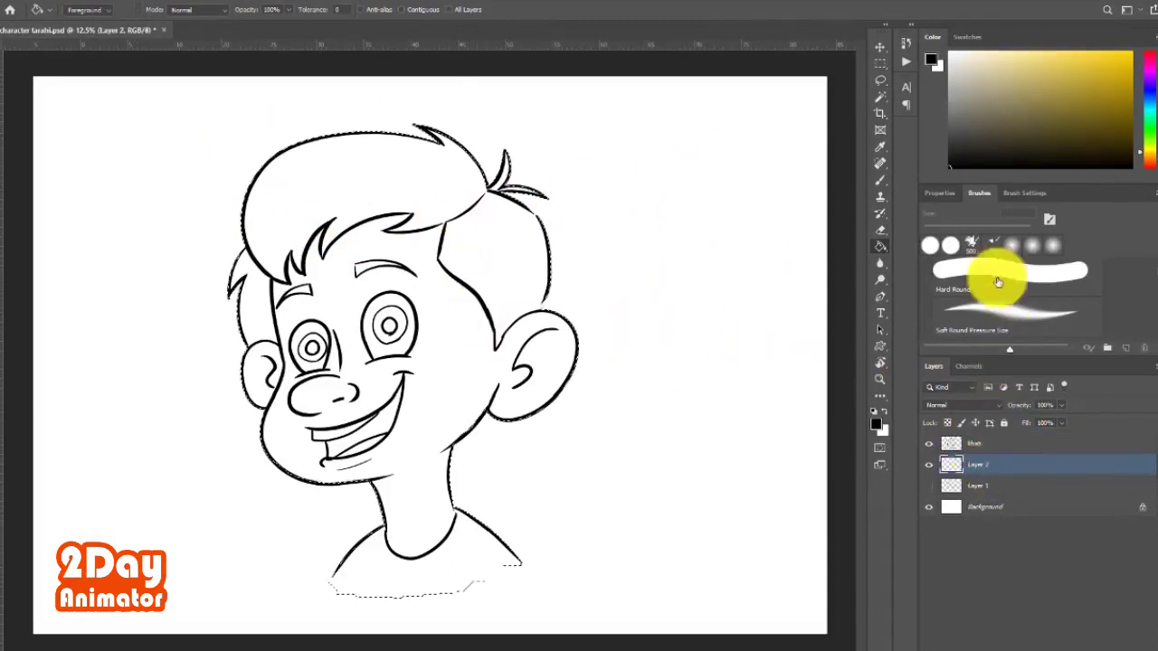
left_click(1140, 154)
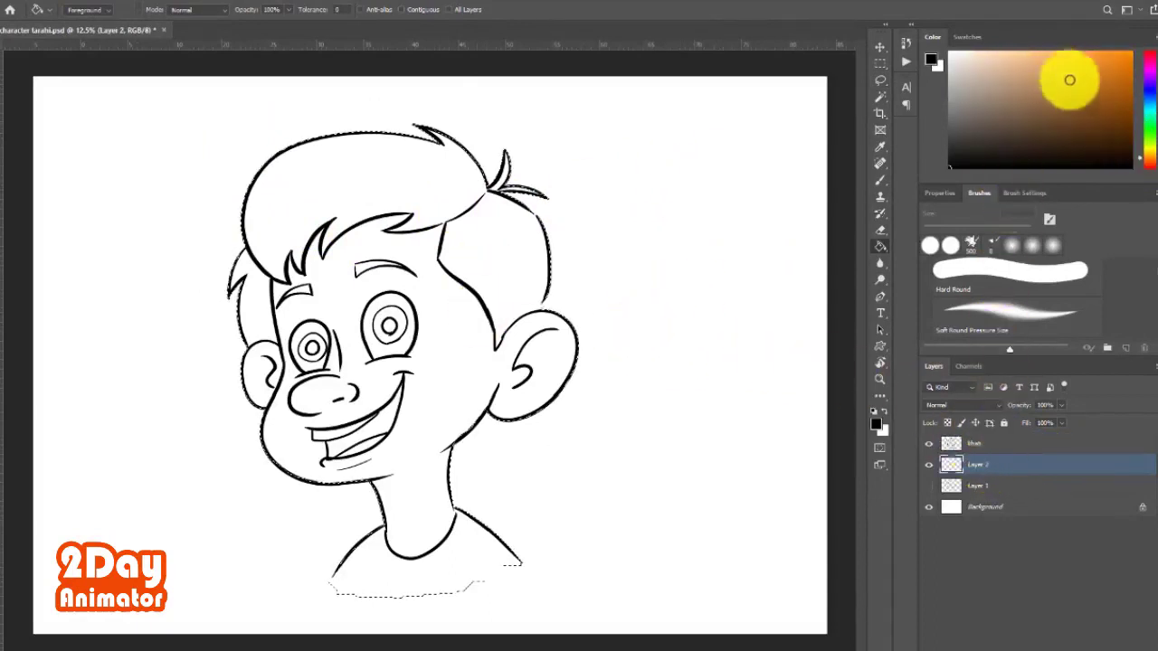
left_click(1023, 53)
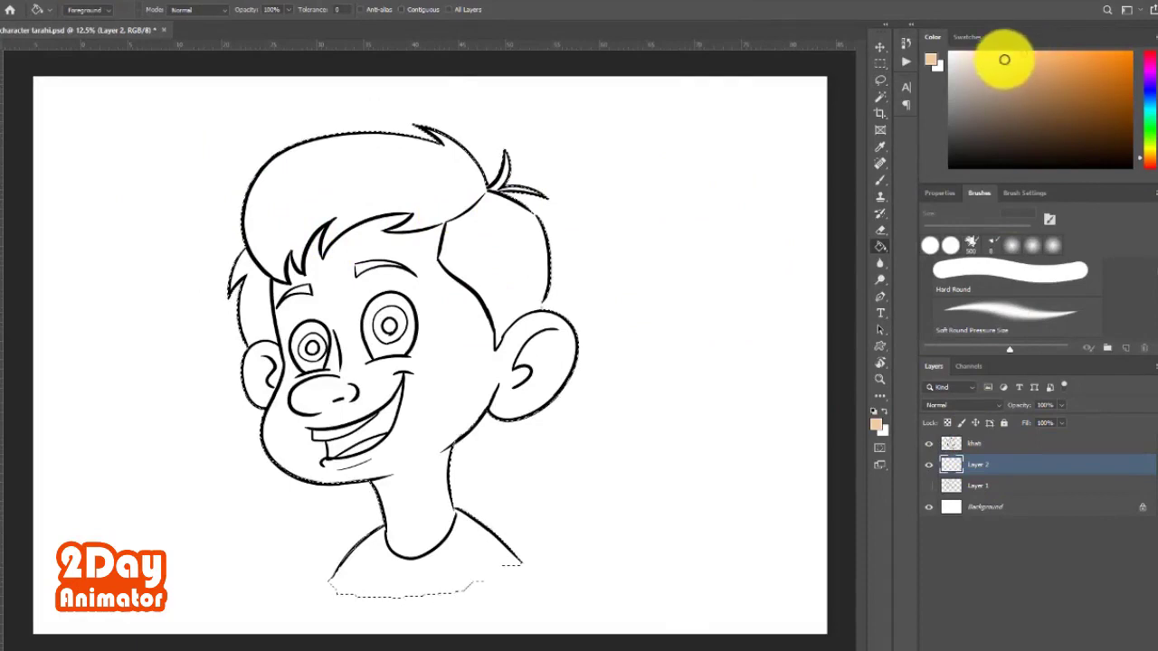
left_click(410, 304)
key("ctrl+d")
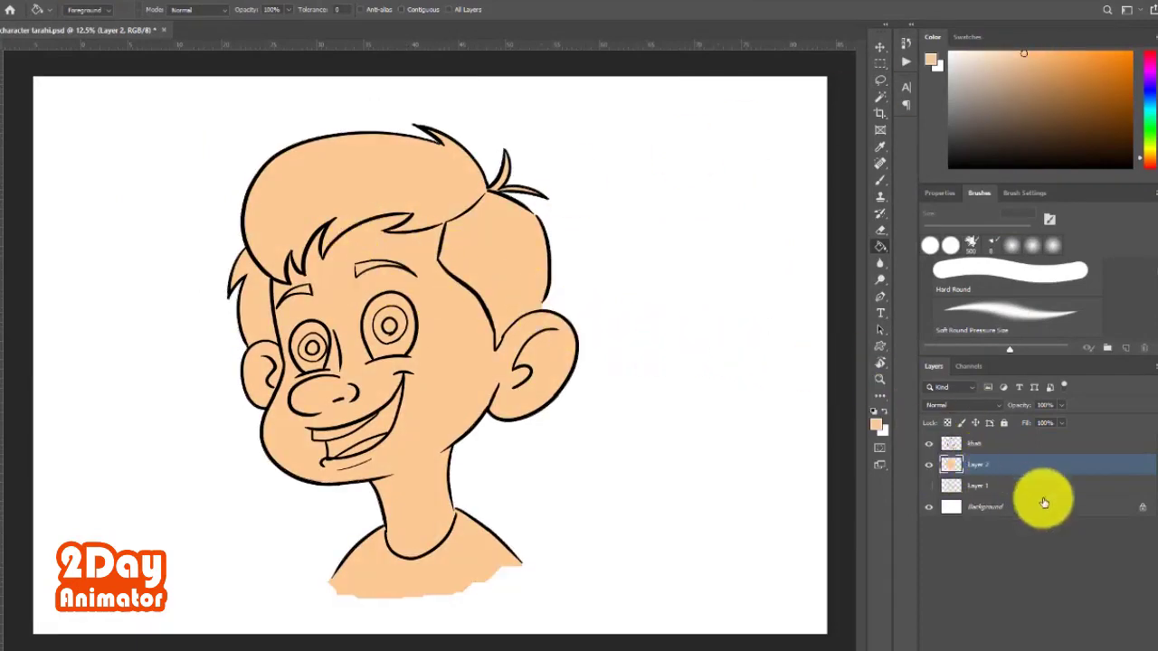
Add Layer 3 and clip it to the skin layer below.
left_click(1126, 642)
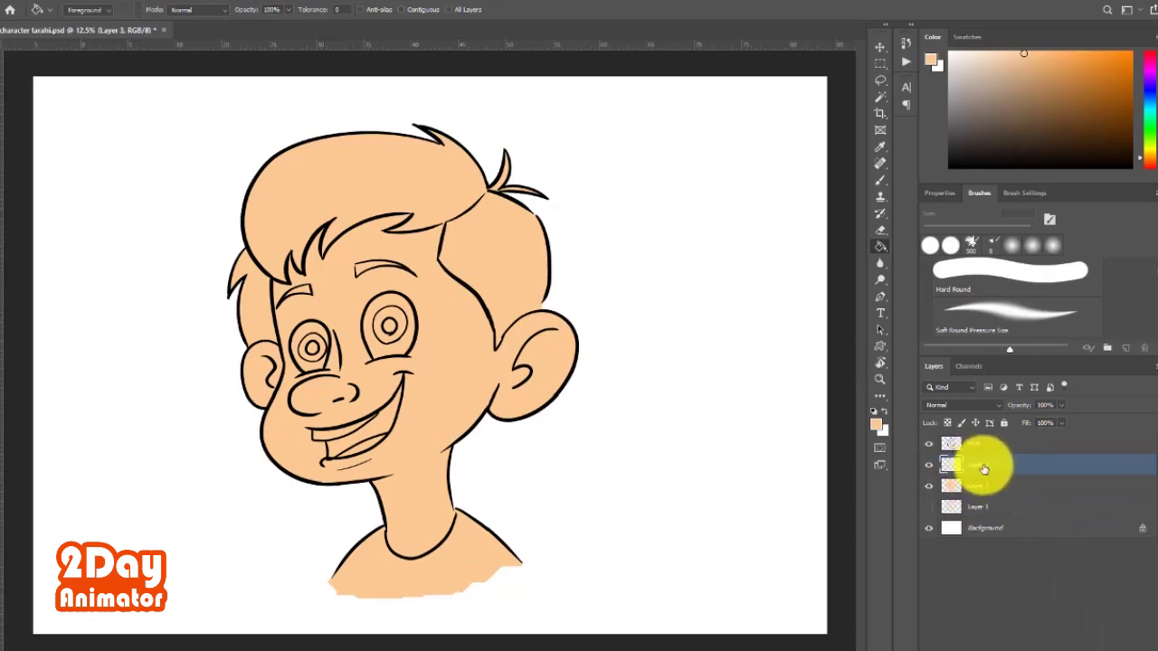
right_click(986, 470)
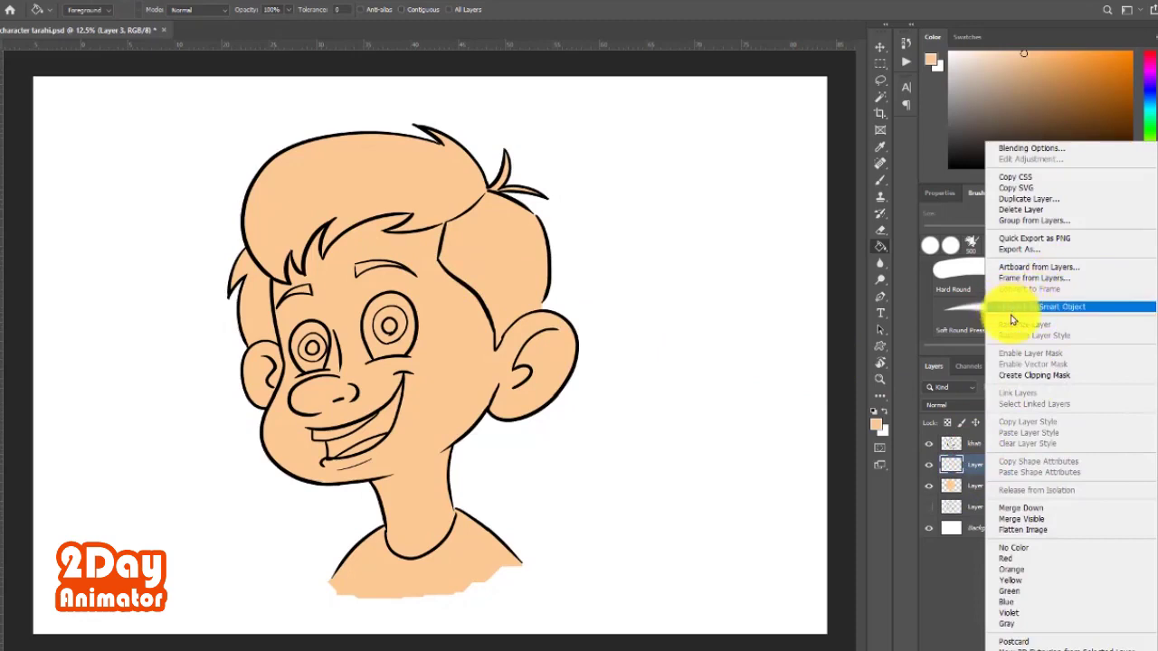
left_click(1067, 380)
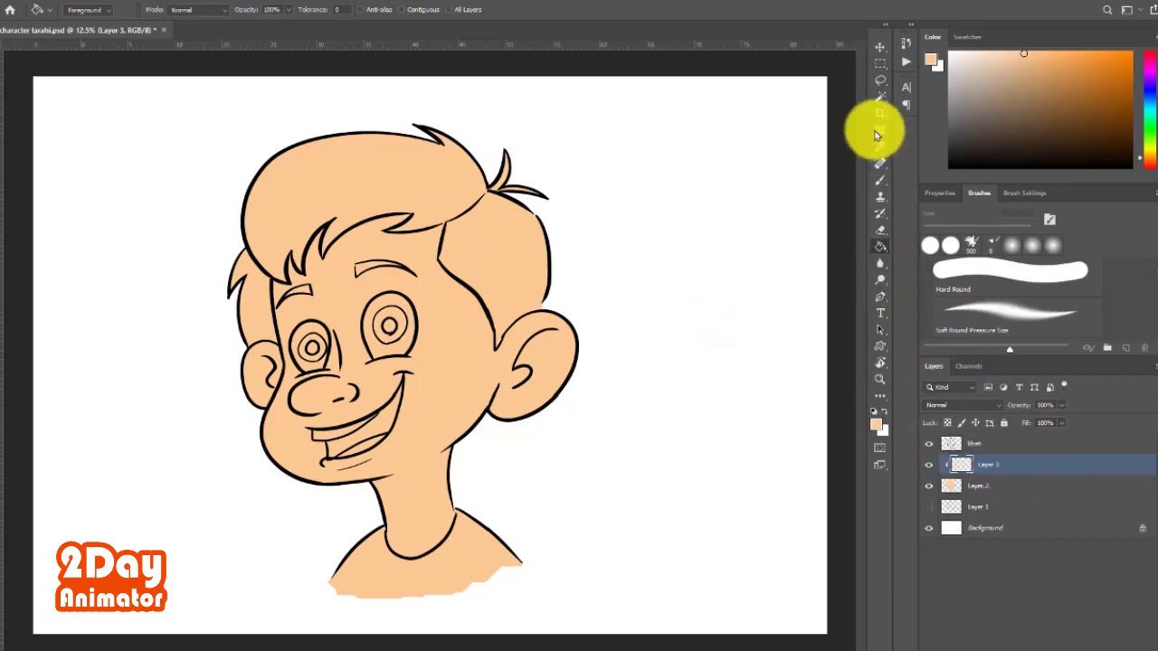
Set up a hard round brush with 0% smoothing, undoing two orange test strokes.
left_click(881, 183)
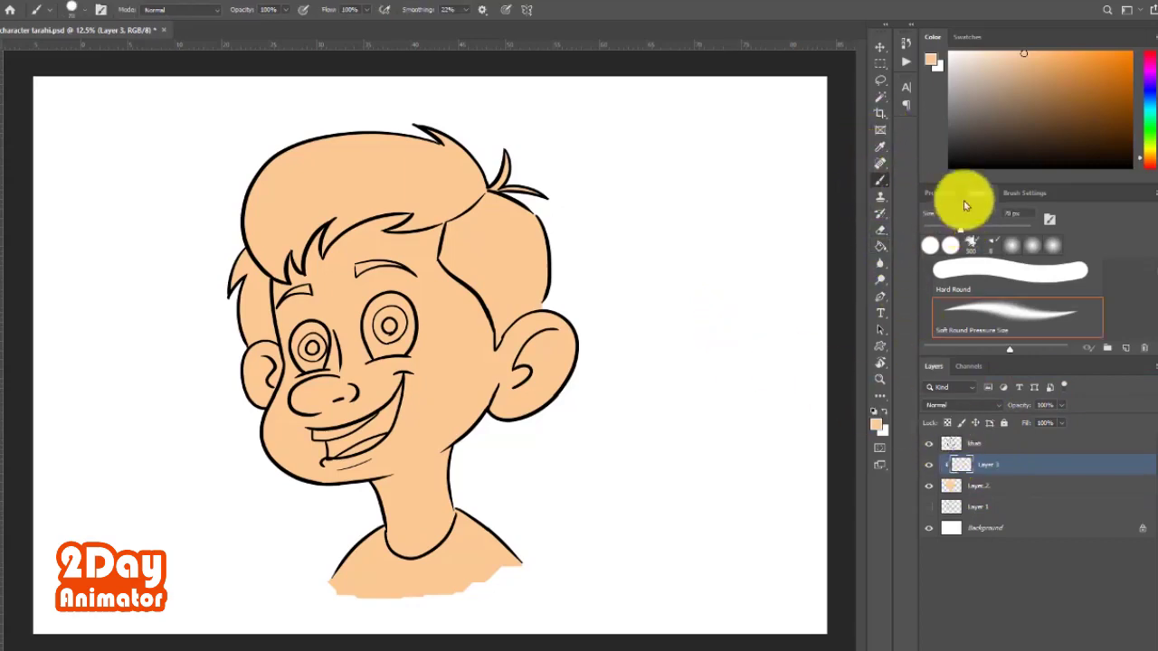
left_click(1121, 71)
left_click(961, 274)
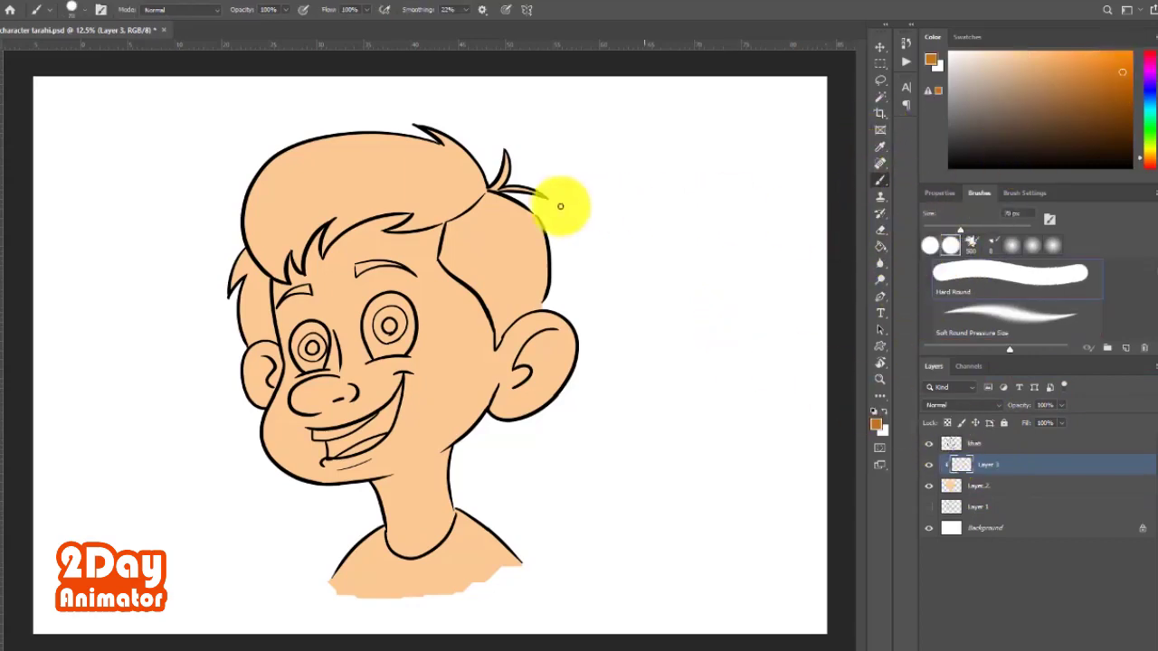
left_click_drag(541, 221, 240, 264)
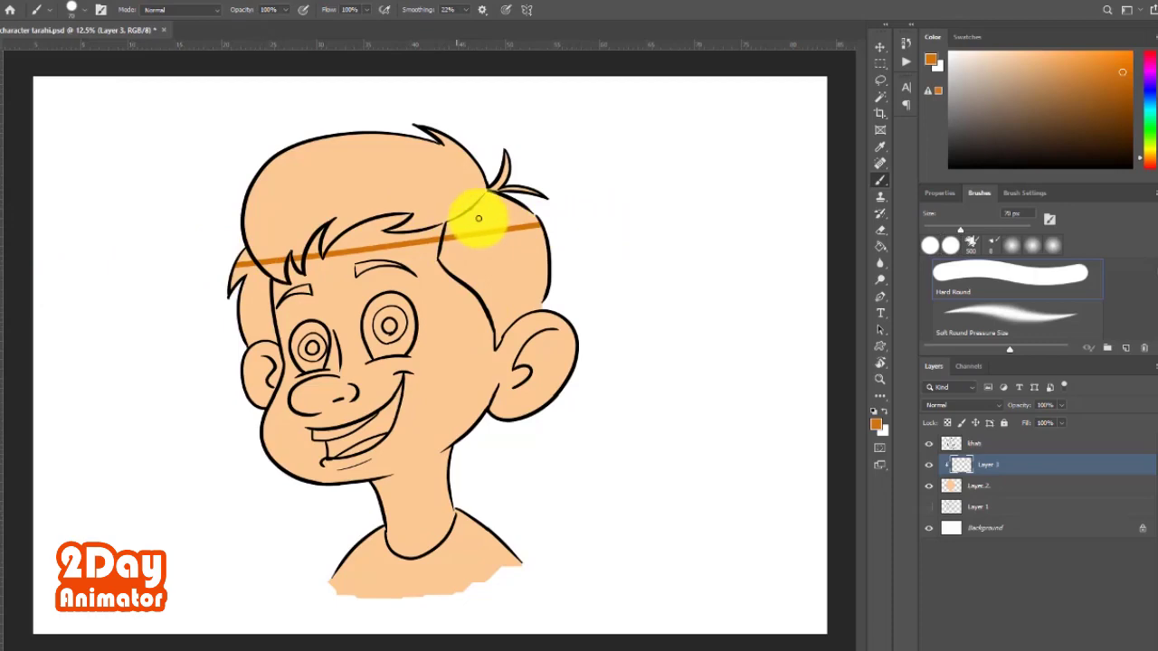
key("ctrl+z")
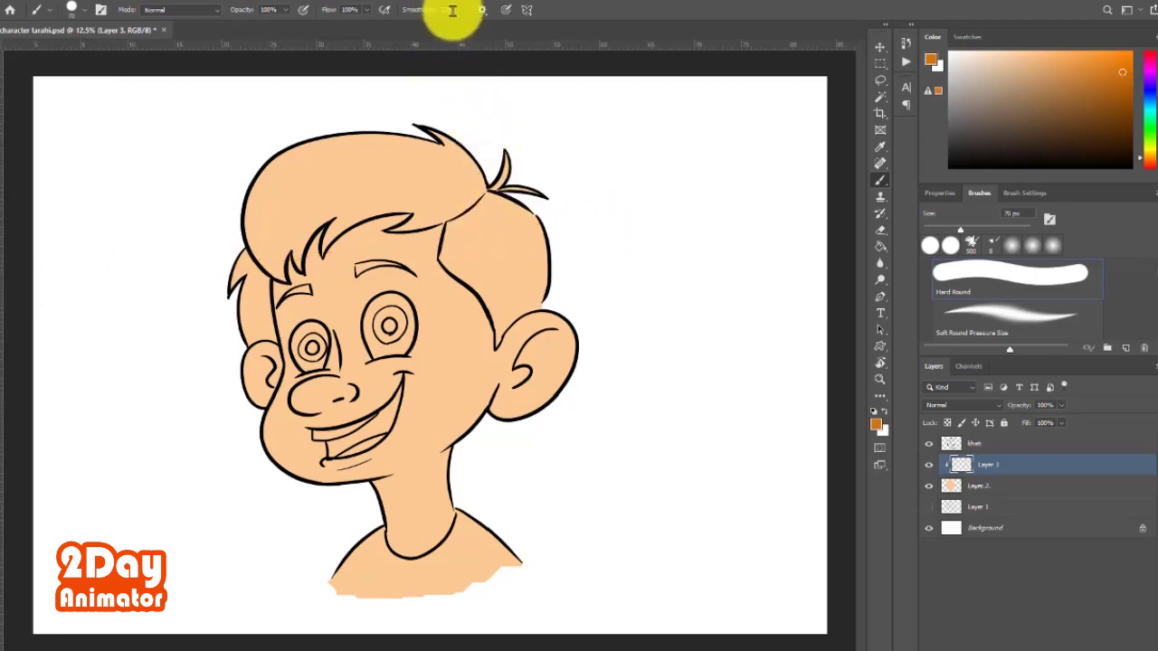
left_click_drag(465, 27, 442, 24)
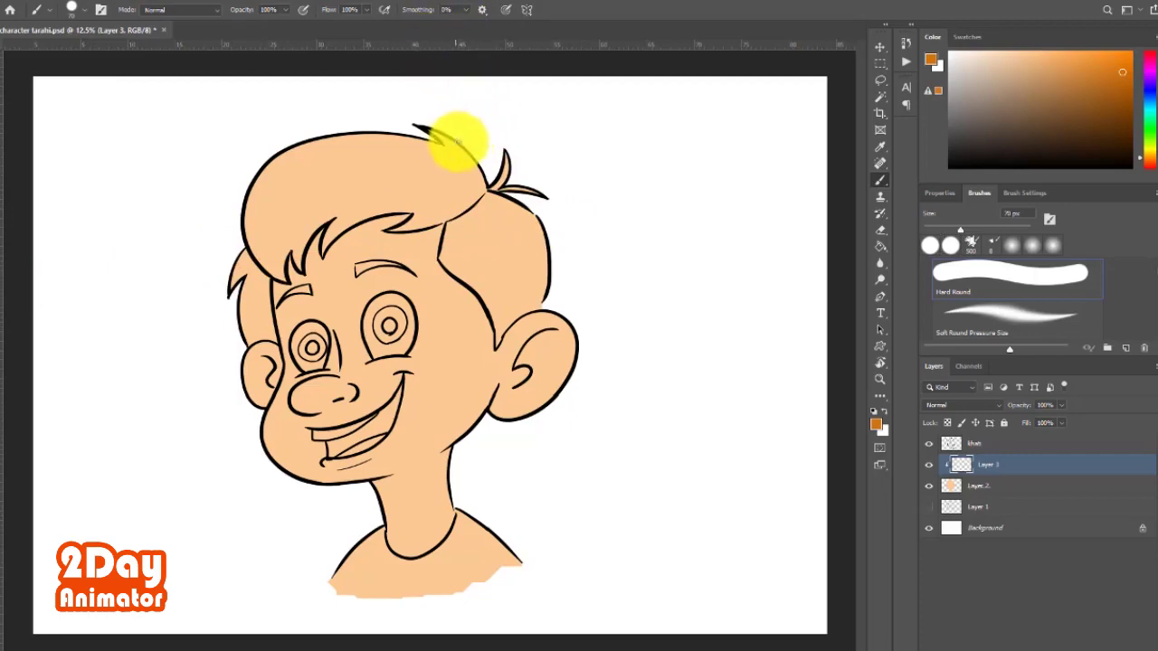
left_click_drag(459, 140, 413, 151)
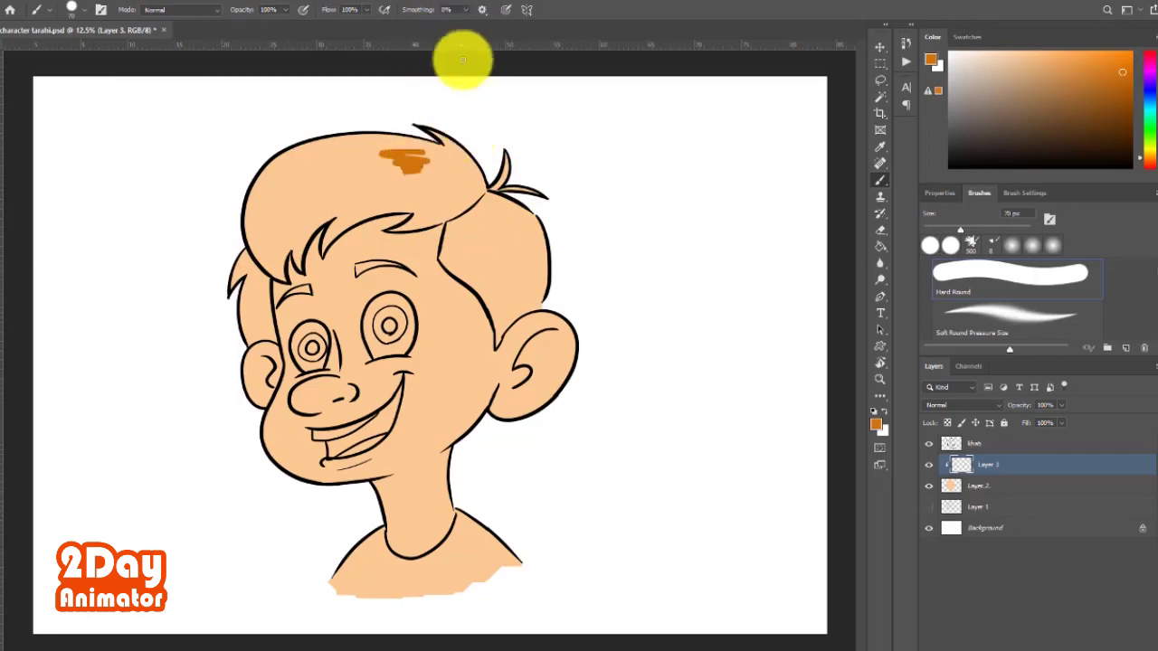
key("ctrl+z")
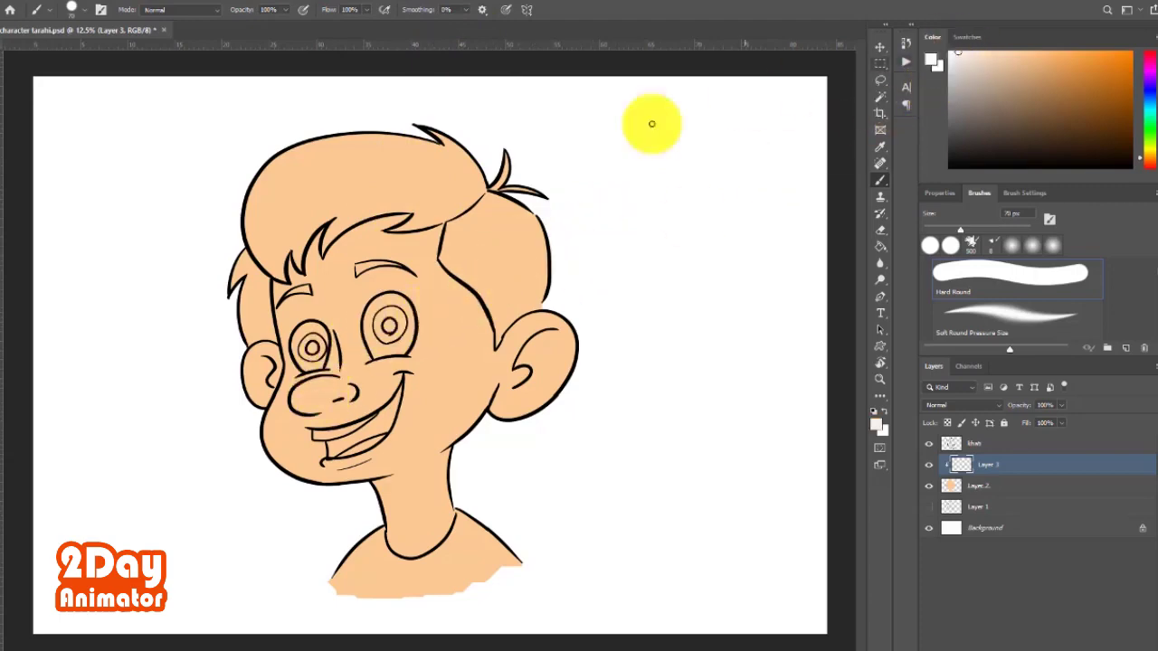
Enlarge the brush to 100 px and centre the face for painting the eyes.
key("bracketright")
key("bracketright")
key("bracketright")
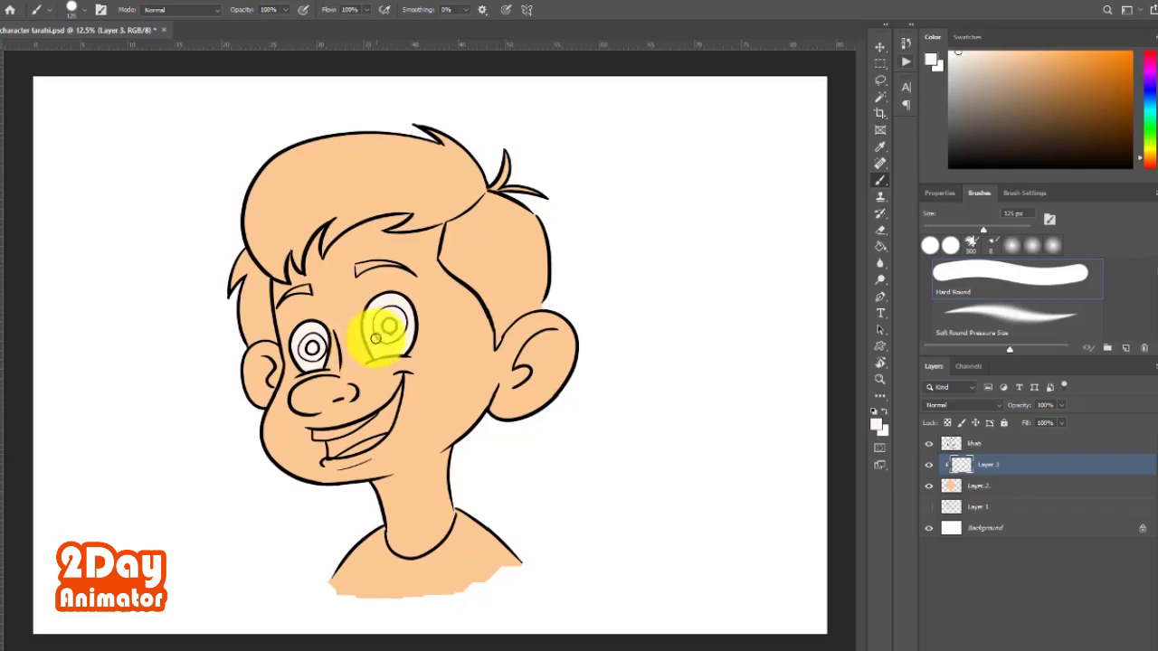
scroll(326, 339, "up", 1)
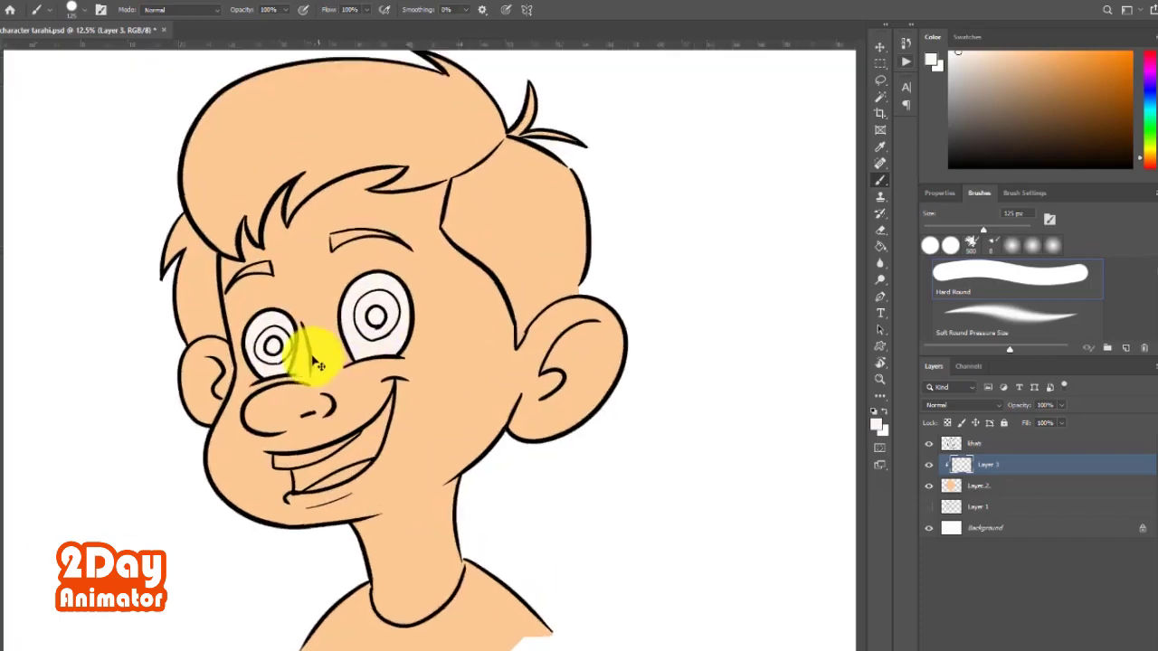
scroll(349, 326, "up", 1)
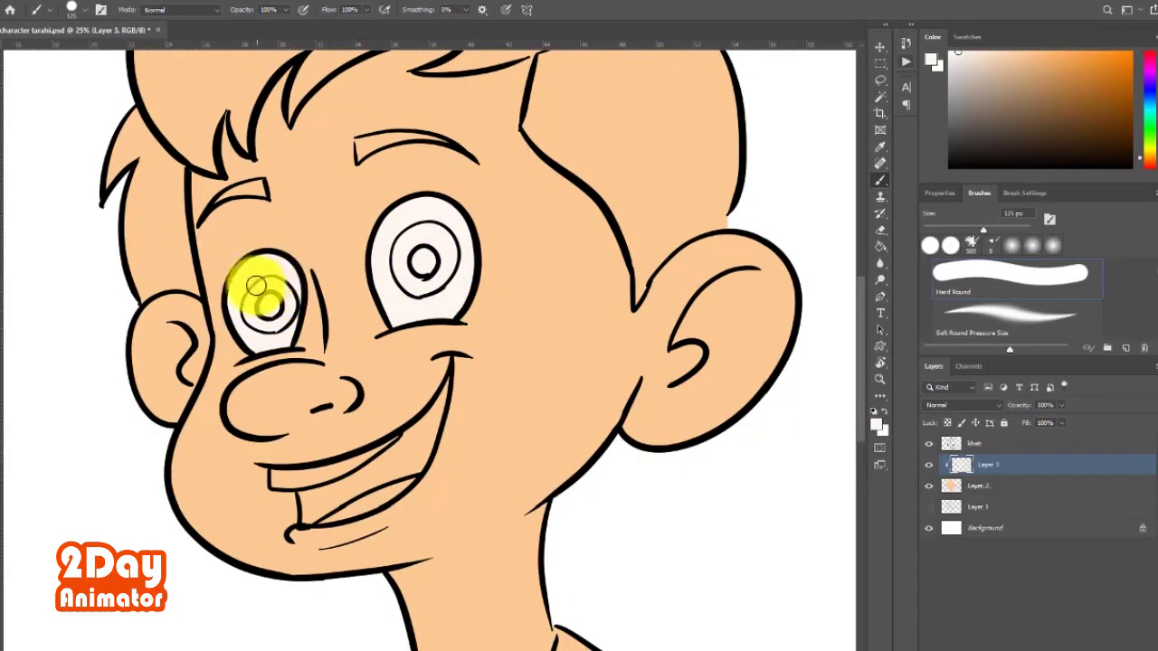
left_click_drag(292, 336, 269, 349)
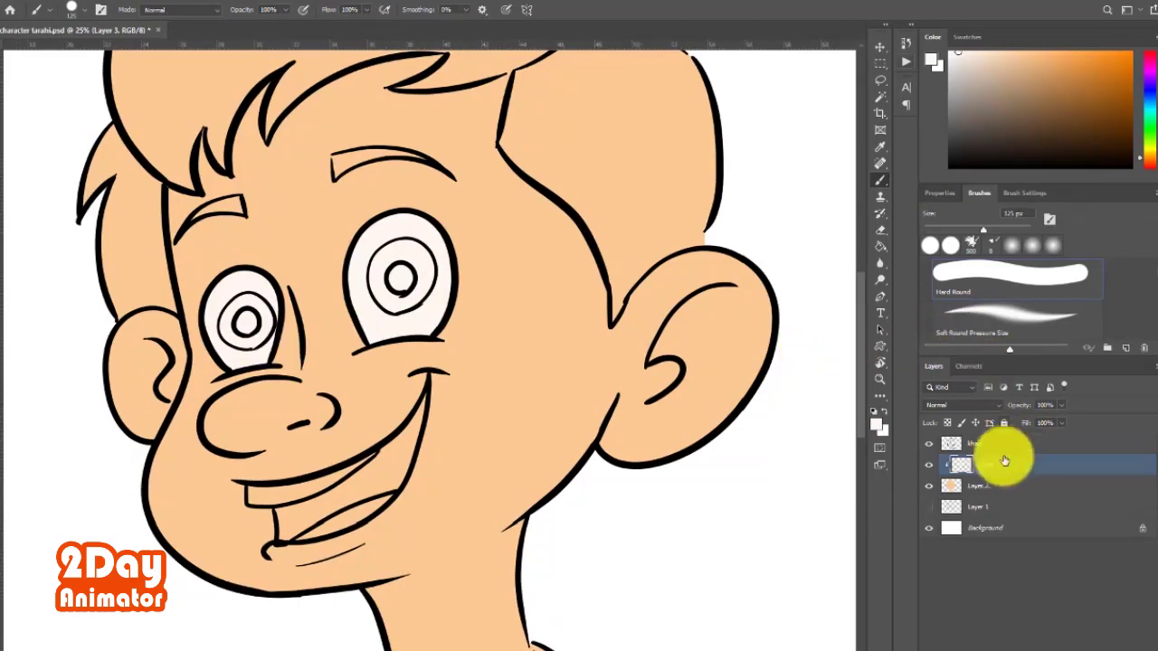
On the khati layer, paint the pupils and the inside of the mouth black.
left_click(955, 444)
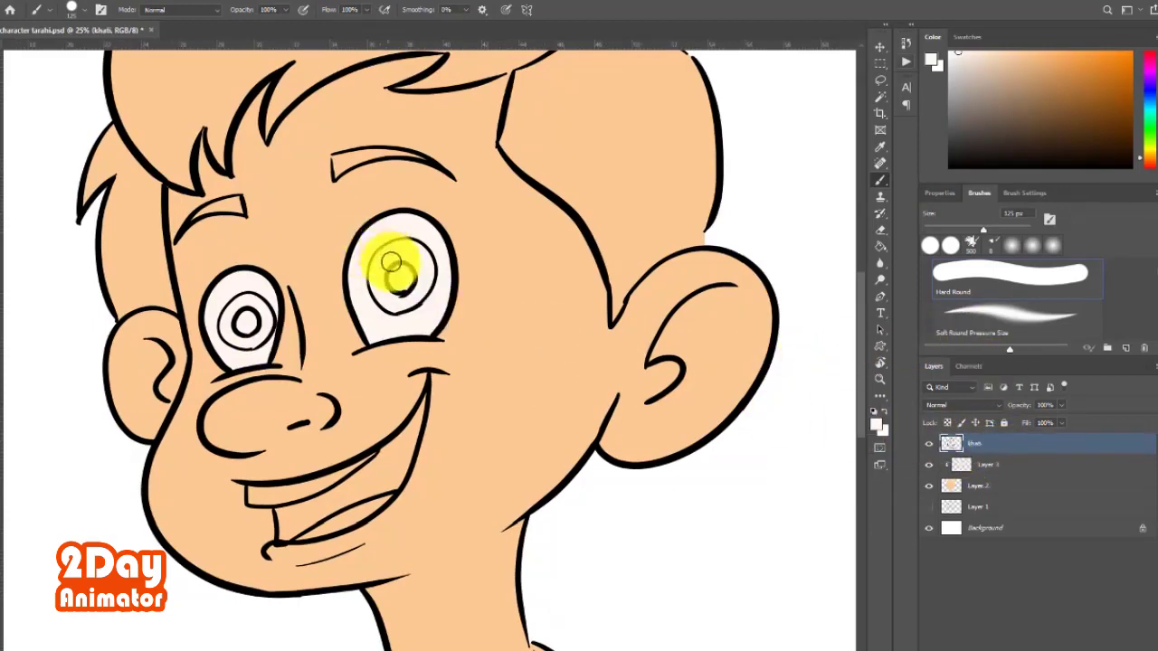
key("x")
left_click(401, 274)
left_click(244, 321)
scroll(460, 382, "down", 1)
key("bracketleft")
key("bracketleft")
key("bracketleft")
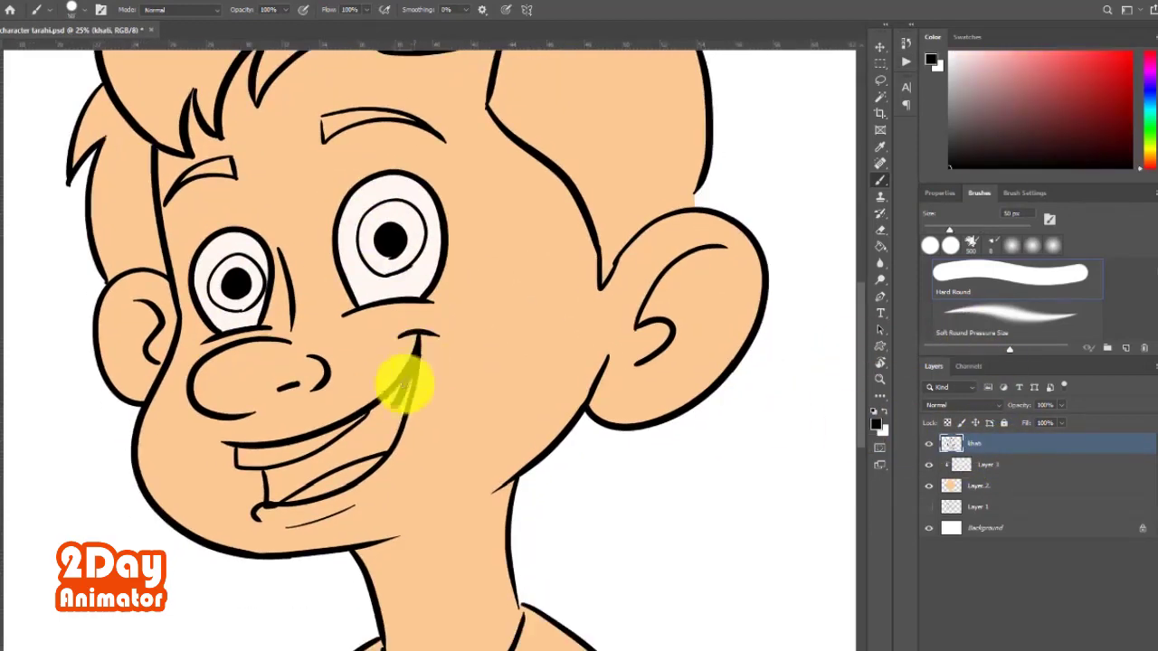
mouse_move(406, 380)
left_mouse_down()
mouse_move(287, 466)
mouse_move(375, 444)
left_mouse_up()
key("e")
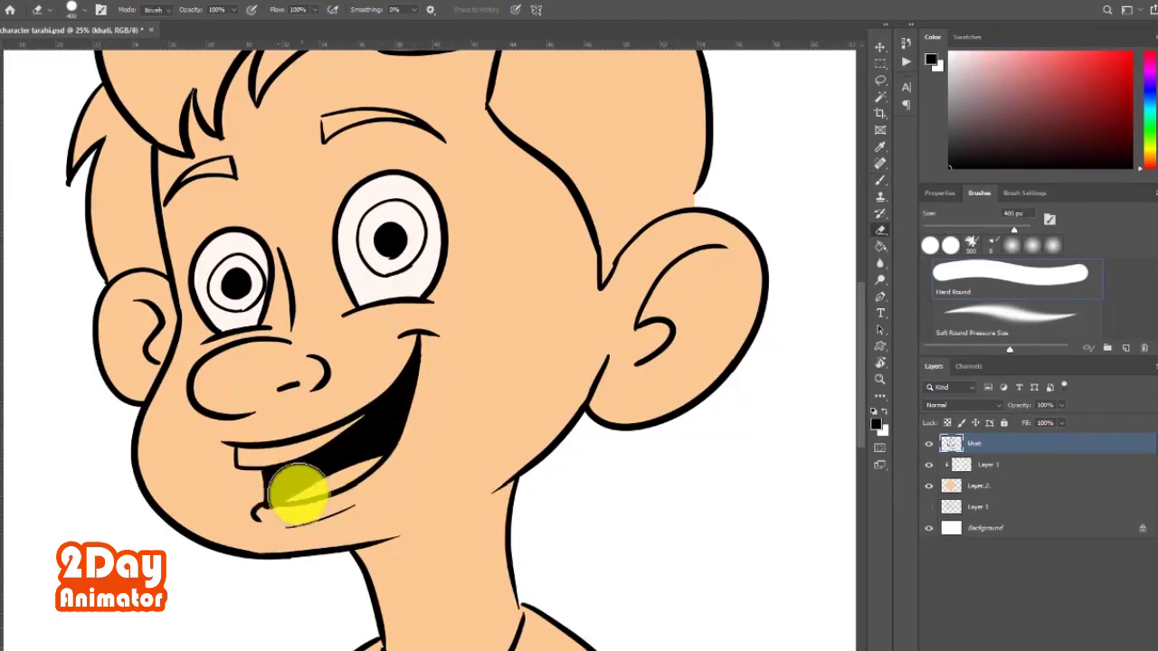
key("b")
scroll(343, 358, "up", 3)
On Layer 3, paint both irises light blue.
left_click(984, 479)
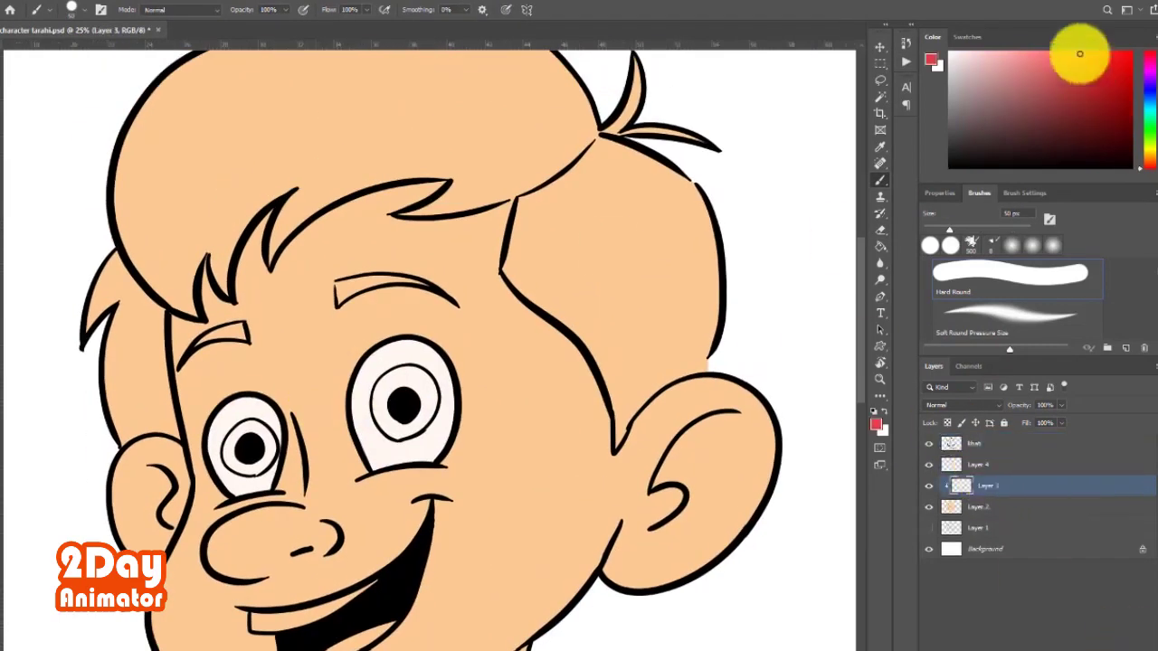
left_click(1022, 63)
left_click_drag(389, 398, 412, 403)
key("bracketright")
key("bracketright")
key("bracketright")
scroll(399, 389, "down", 3)
scroll(398, 389, "left", 2)
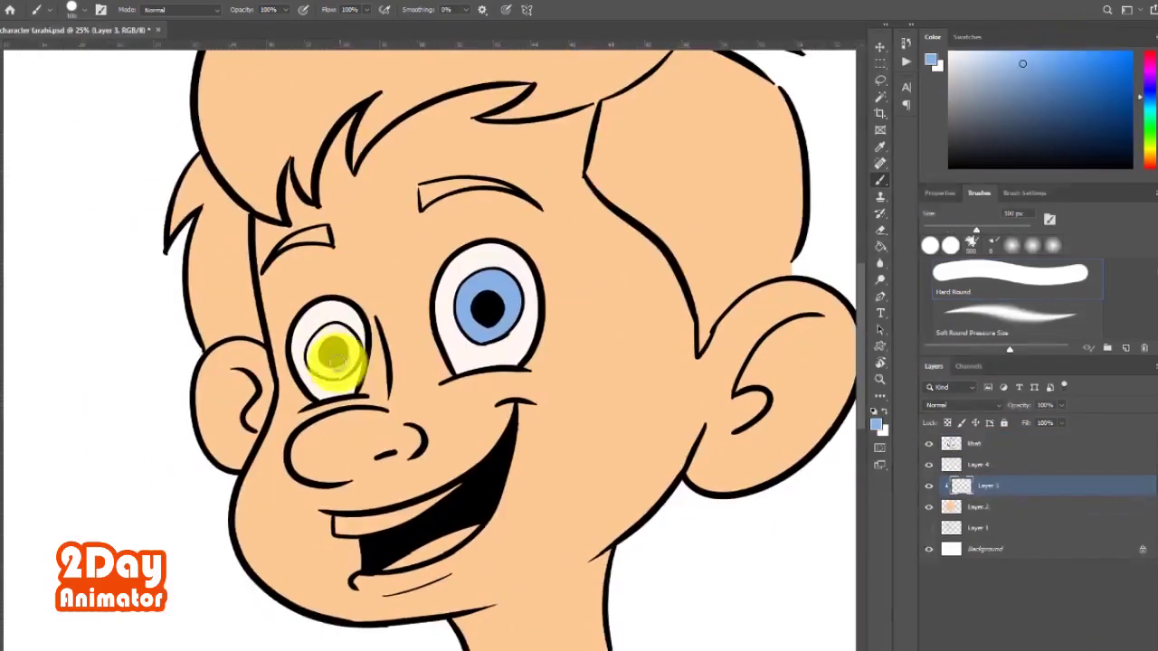
left_click_drag(328, 342, 337, 344)
scroll(337, 344, "up", 2)
left_click_drag(979, 464, 979, 496)
Paint brown over the top of the hair and along the hairline.
scroll(350, 383, "up", 4)
left_click(1125, 117)
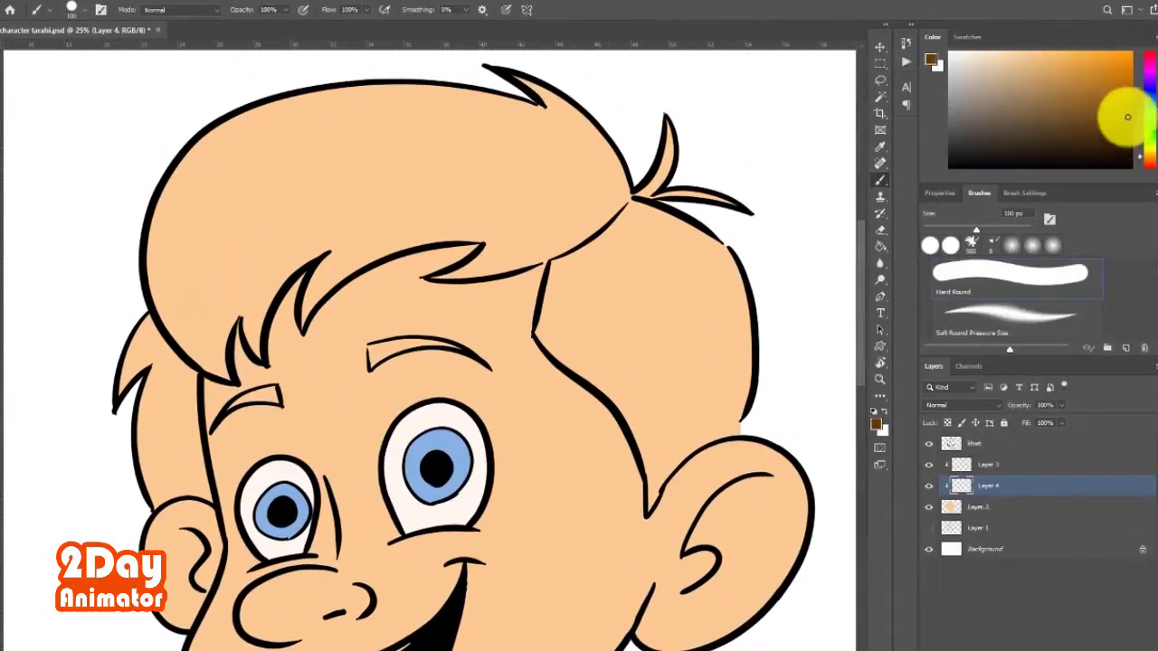
left_click_drag(715, 199, 586, 193)
key("bracketleft")
key("bracketleft")
key("bracketleft")
mouse_move(543, 248)
left_mouse_down()
mouse_move(504, 259)
mouse_move(517, 251)
mouse_move(489, 224)
left_mouse_up()
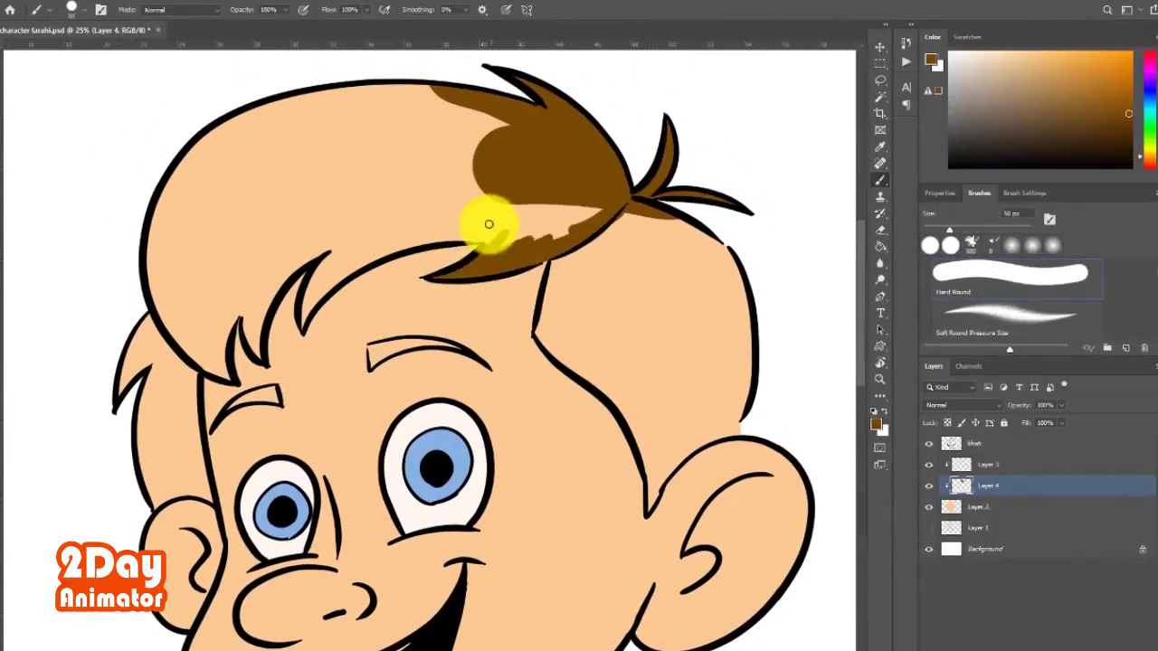
left_click(77, 10)
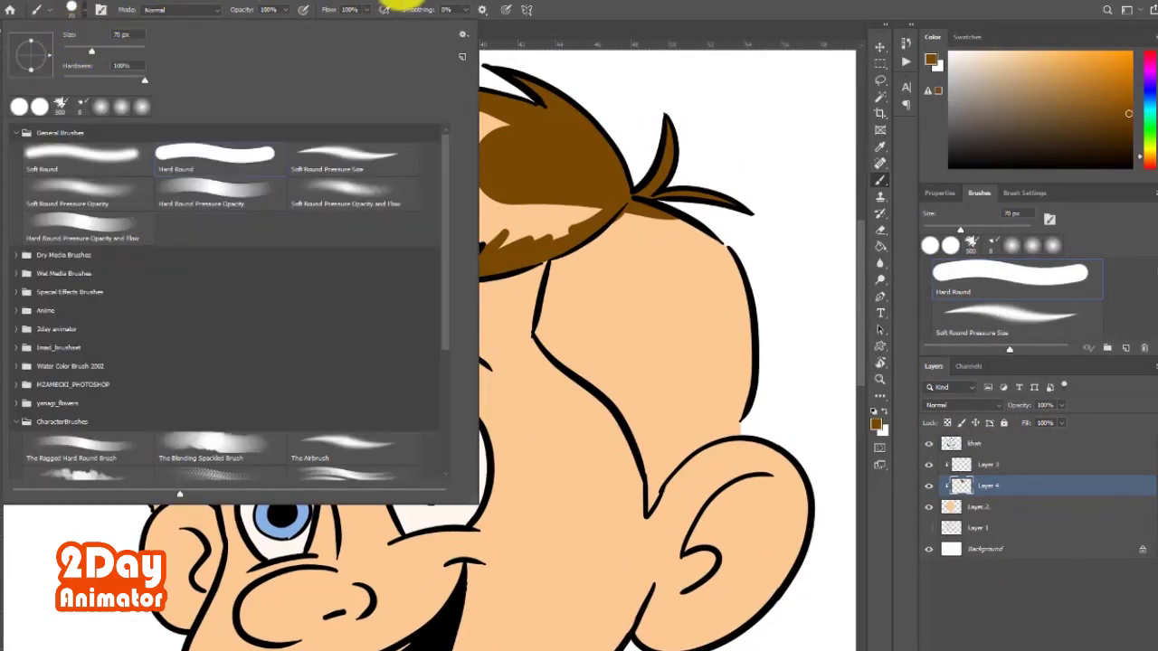
key("Escape")
key("ctrl+minus")
scroll(176, 208, "up", 2)
left_click_drag(175, 207, 432, 205)
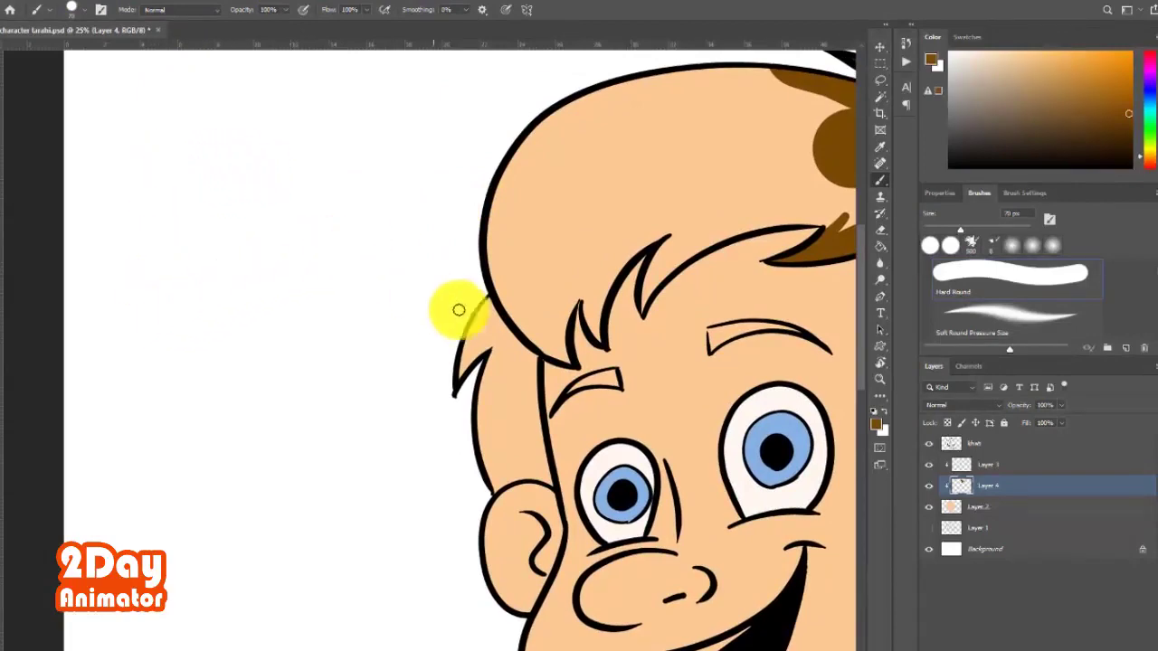
left_click_drag(516, 340, 486, 317)
On a new layer above the lineart, draw brown [ and ] brackets beside the head.
left_click(1009, 445)
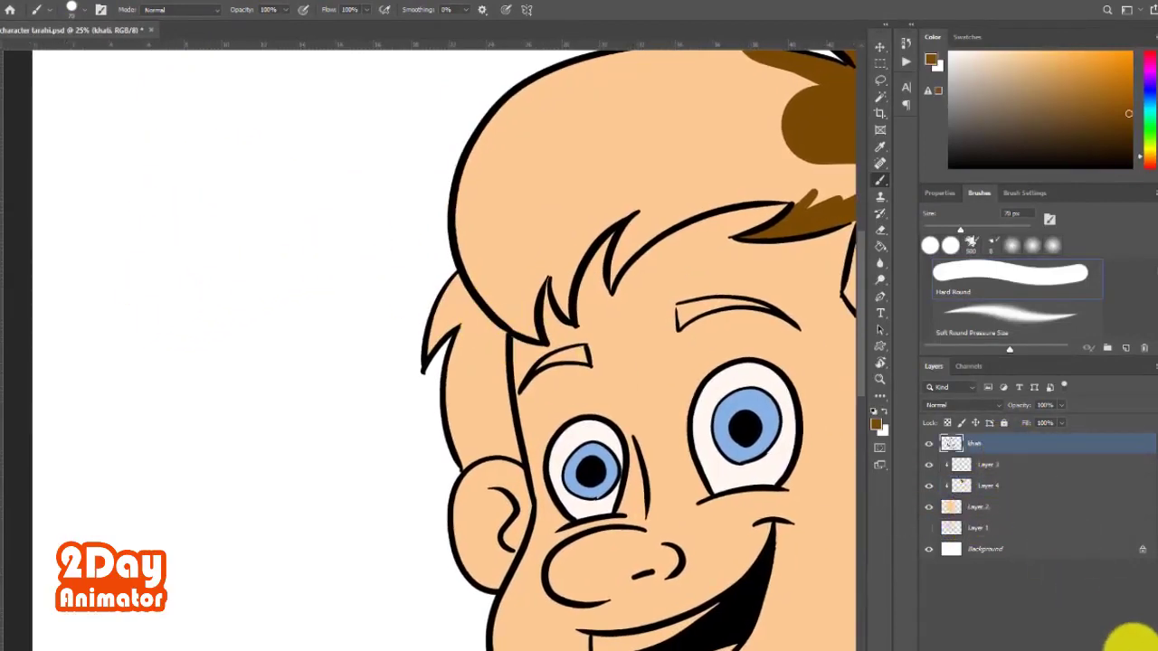
left_click(1118, 645)
mouse_move(143, 152)
left_mouse_down()
mouse_move(124, 320)
mouse_move(156, 318)
left_mouse_up()
mouse_move(299, 131)
left_mouse_down()
mouse_move(339, 217)
mouse_move(322, 302)
left_mouse_up()
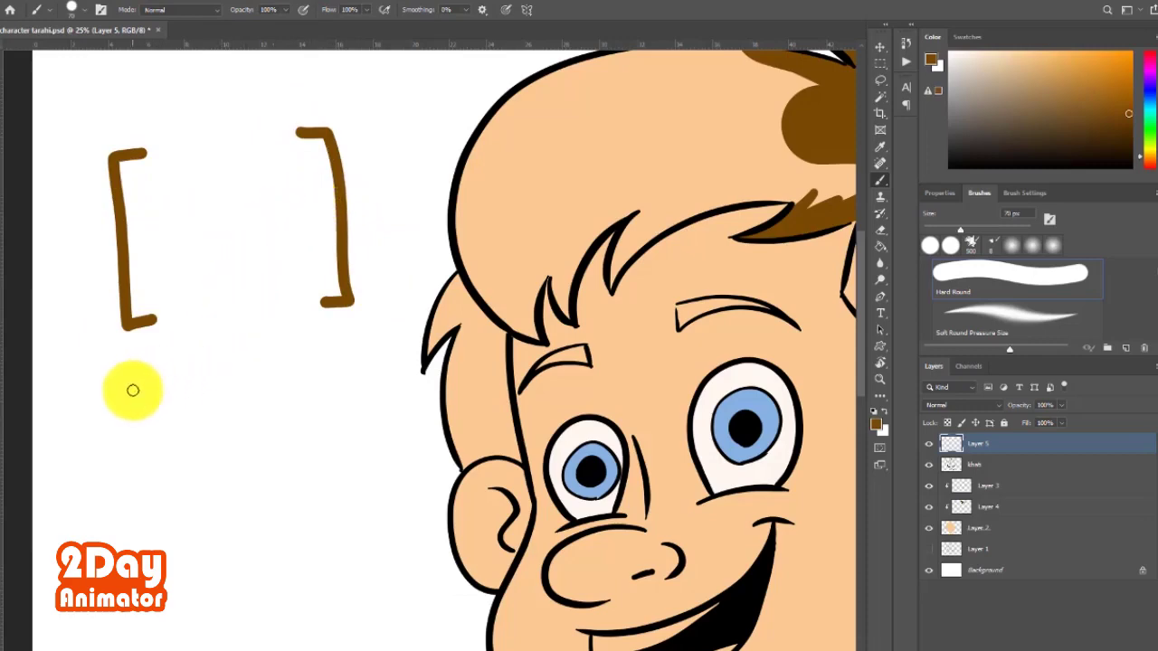
Draw hooked brown marks with small dots below both brackets.
mouse_move(132, 390)
left_mouse_down()
mouse_move(148, 432)
mouse_move(173, 430)
left_mouse_up()
left_click(177, 414)
mouse_move(308, 356)
left_mouse_down()
mouse_move(295, 400)
mouse_move(361, 411)
left_mouse_up()
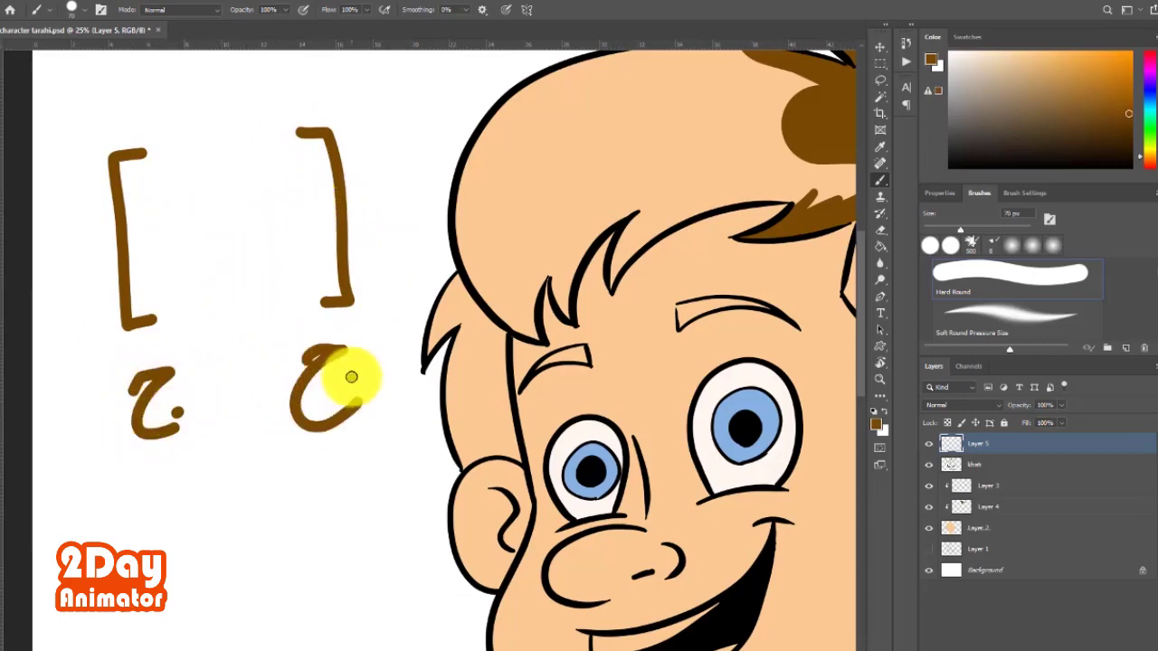
left_click(331, 383)
left_click(340, 391)
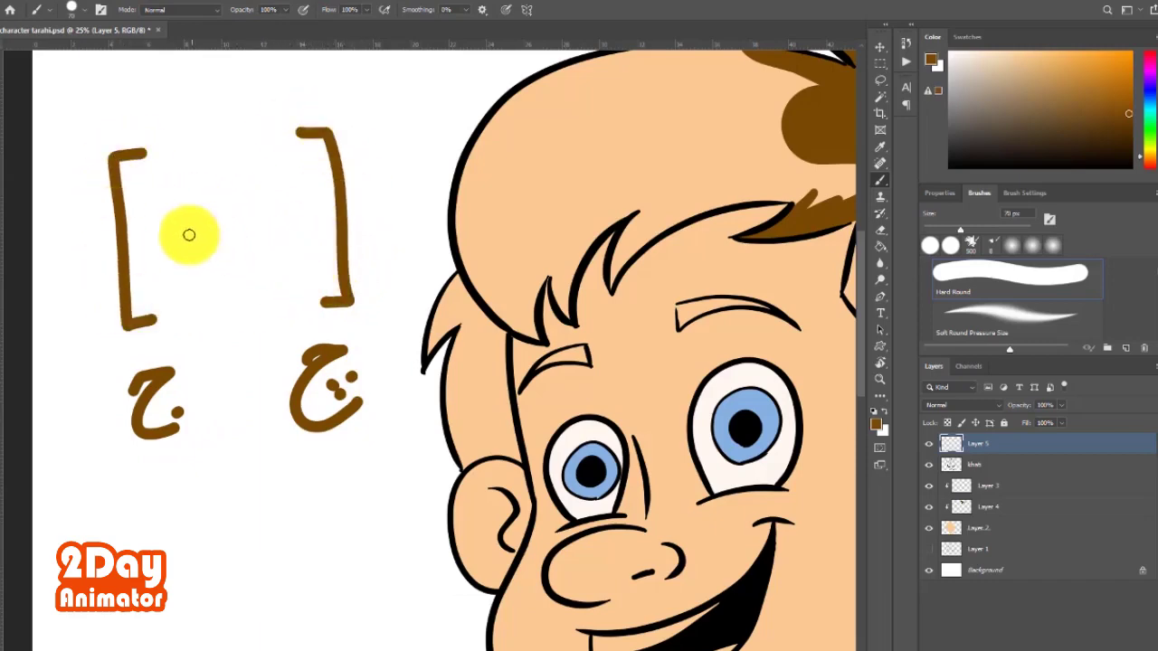
Draw a plus in the right bracket and a minus in the left, then resize the brush to 80, 90 and 45 px.
mouse_move(310, 188)
left_mouse_down()
mouse_move(312, 226)
mouse_move(336, 199)
left_mouse_up()
left_click_drag(136, 232, 174, 230)
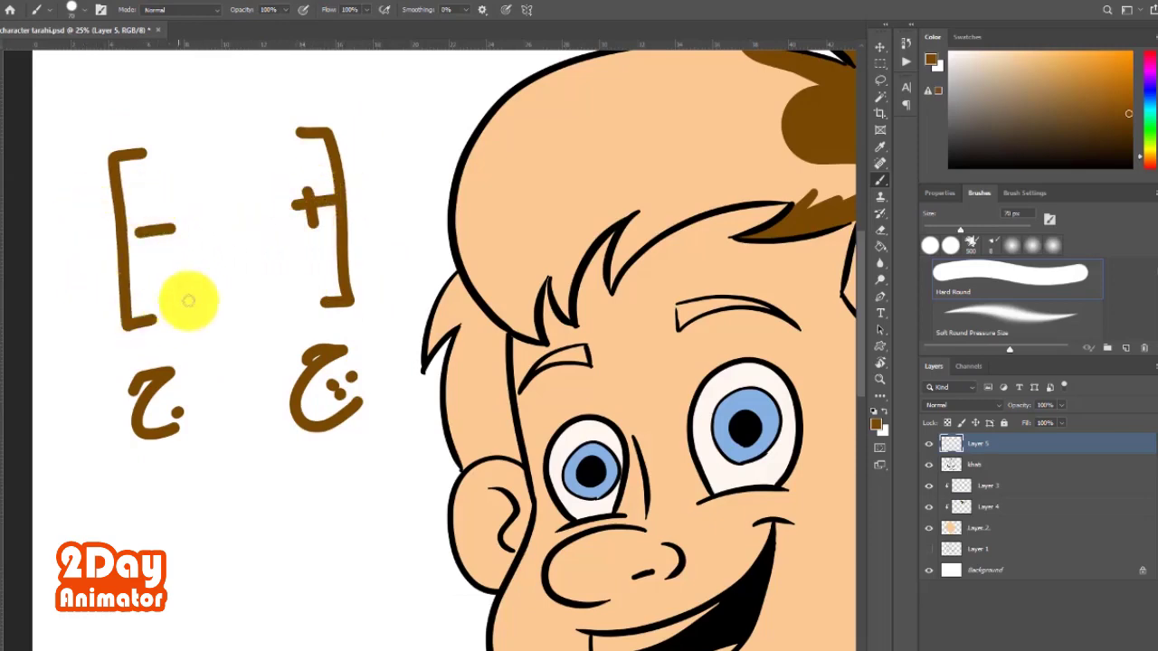
key("bracketright")
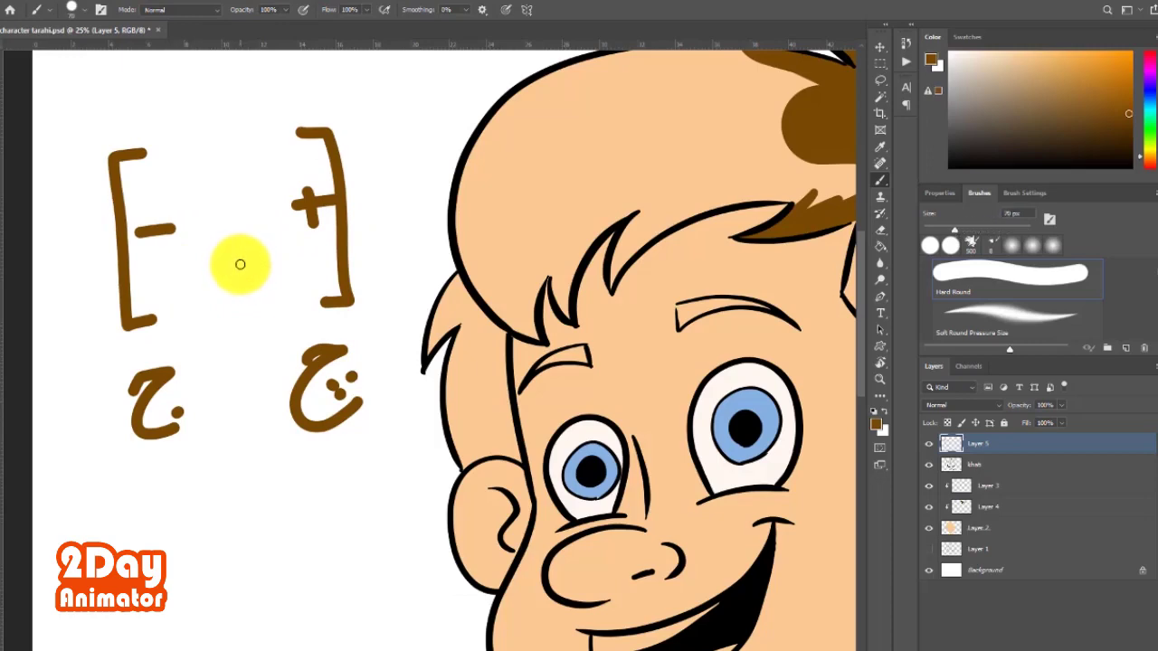
key("bracketright")
key("bracketright")
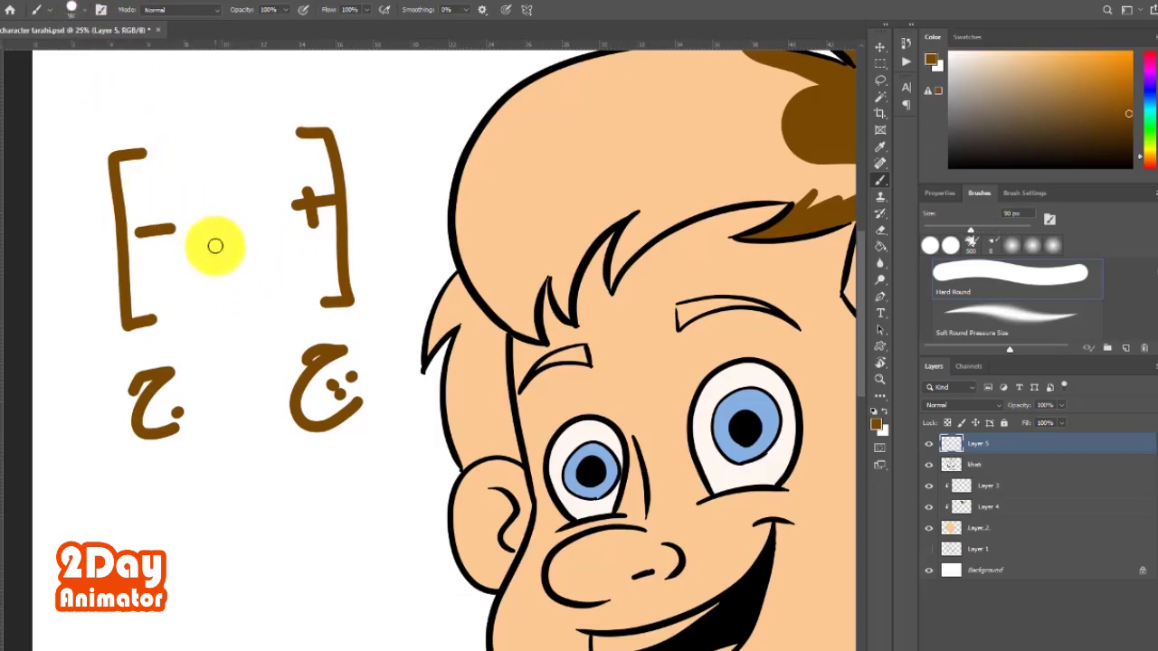
key("bracketleft")
key("bracketleft")
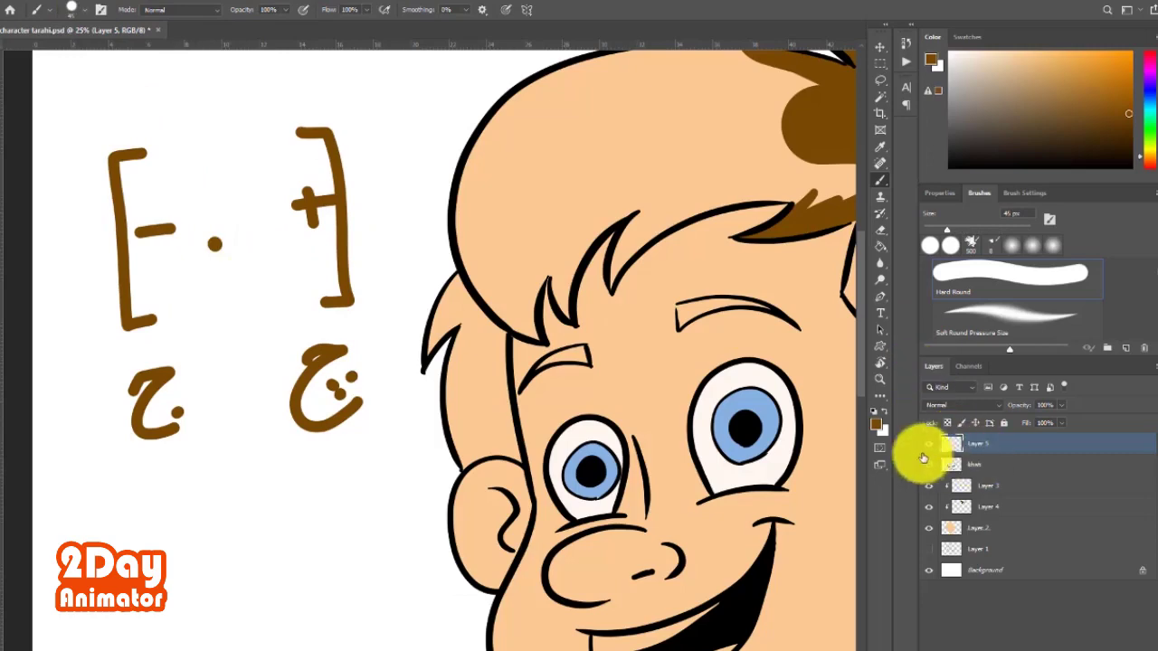
On Layer 4, paint the hair, sideburn and eyebrows brown.
left_click(970, 505)
left_click_drag(628, 328, 227, 336)
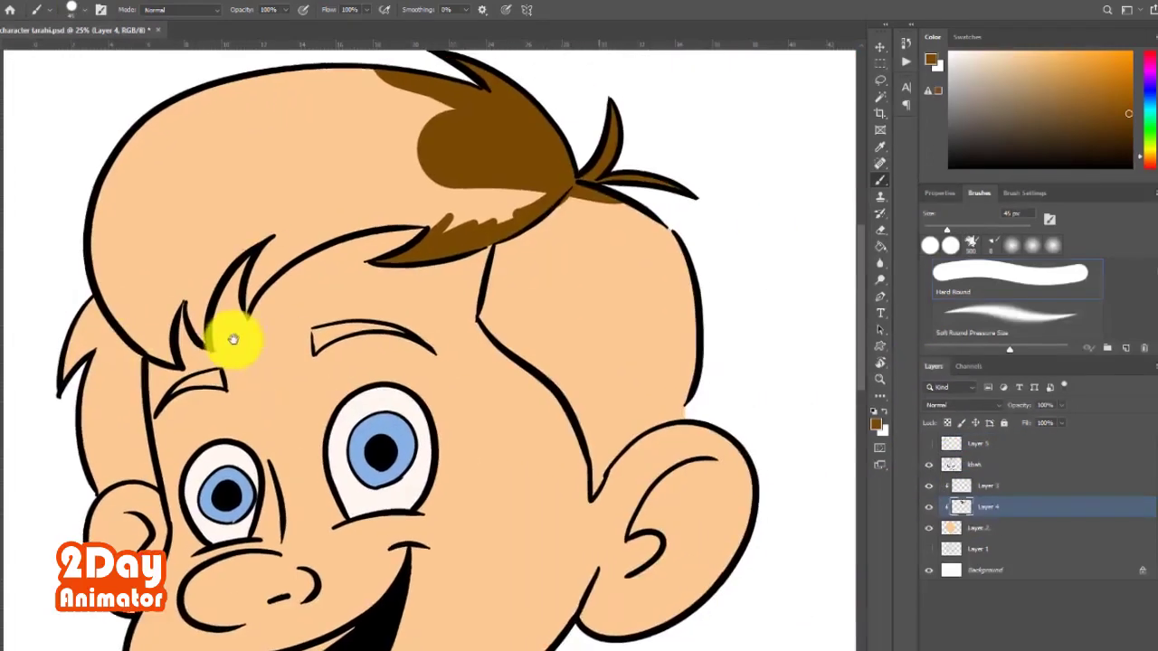
mouse_move(434, 221)
left_mouse_down()
mouse_move(245, 311)
mouse_move(232, 253)
mouse_move(160, 336)
left_mouse_up()
mouse_move(139, 461)
left_mouse_down()
mouse_move(156, 348)
mouse_move(124, 297)
left_mouse_up()
key("bracketleft")
key("bracketleft")
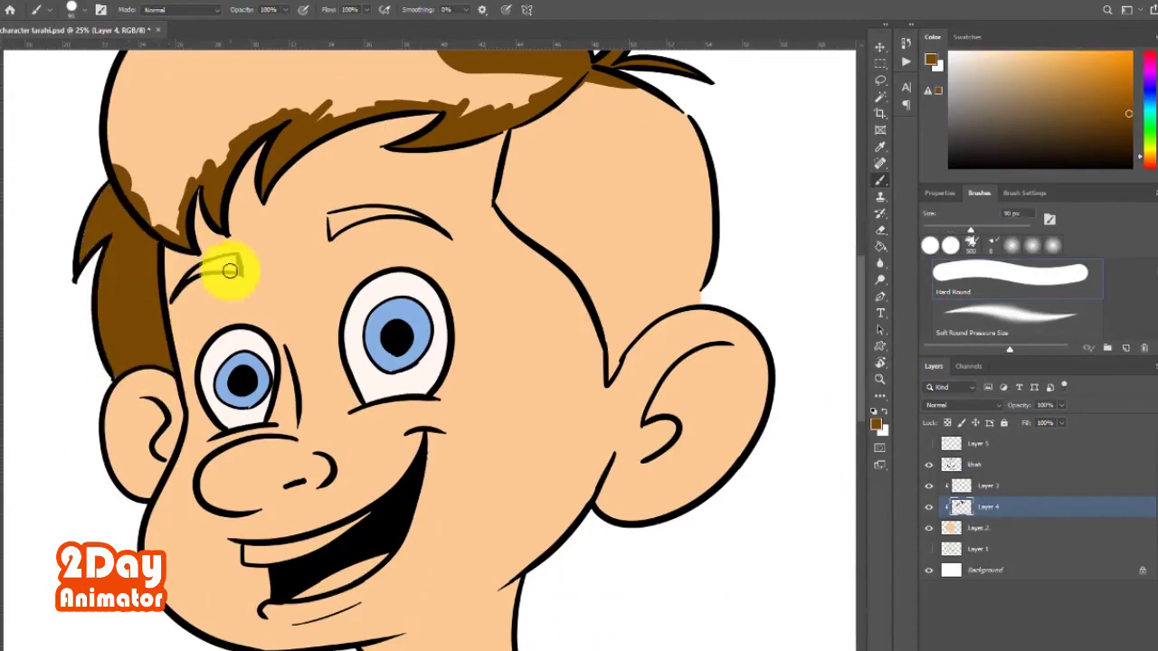
left_click_drag(227, 266, 177, 276)
left_click_drag(408, 214, 335, 229)
mouse_move(522, 124)
left_mouse_down()
mouse_move(509, 194)
mouse_move(610, 336)
mouse_move(649, 316)
left_mouse_up()
key("bracketright")
mouse_move(539, 194)
left_mouse_down()
mouse_move(380, 281)
mouse_move(641, 238)
mouse_move(589, 212)
left_mouse_up()
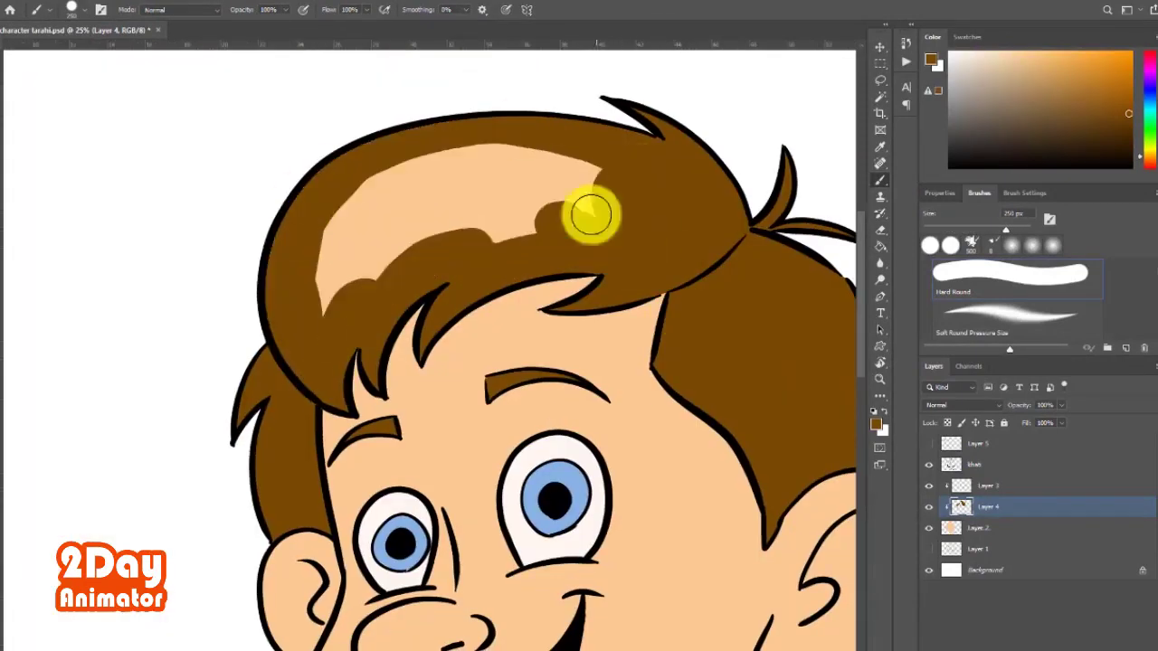
Paint the tongue red on Layer 3 and zoom out to the whole boy.
scroll(535, 305, "down", 5)
key("alt+bracketright")
key("bracketleft")
key("bracketleft")
key("bracketleft")
left_click(1122, 90)
mouse_move(287, 430)
left_mouse_down()
mouse_move(389, 402)
mouse_move(336, 398)
left_mouse_up()
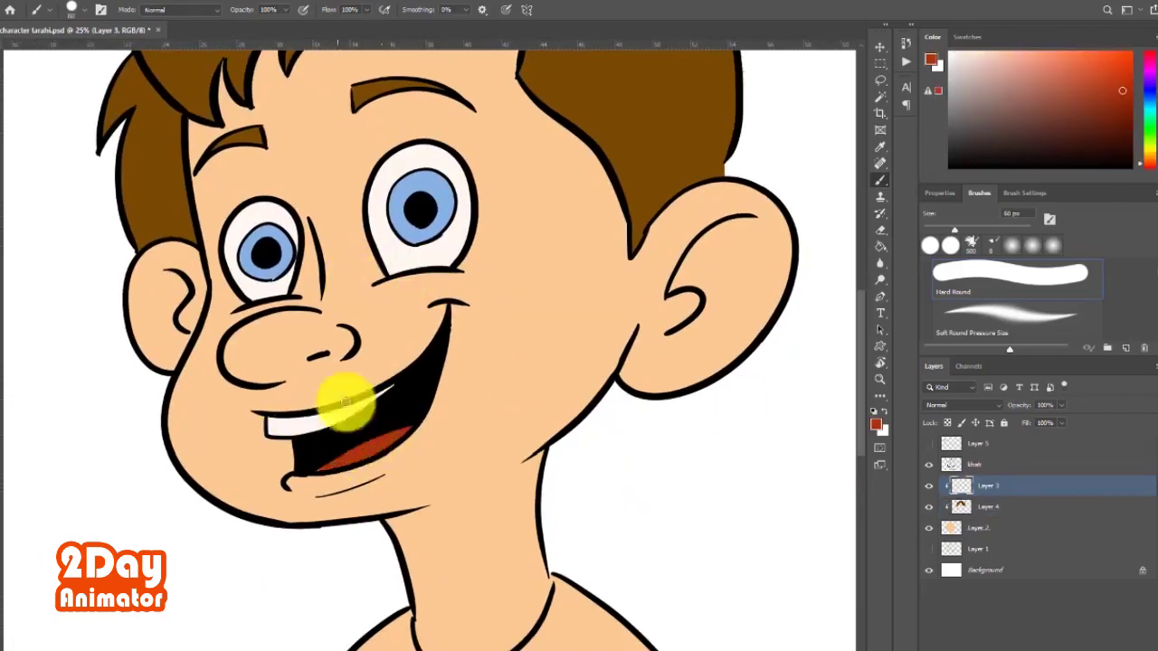
key("ctrl+minus")
key("ctrl+minus")
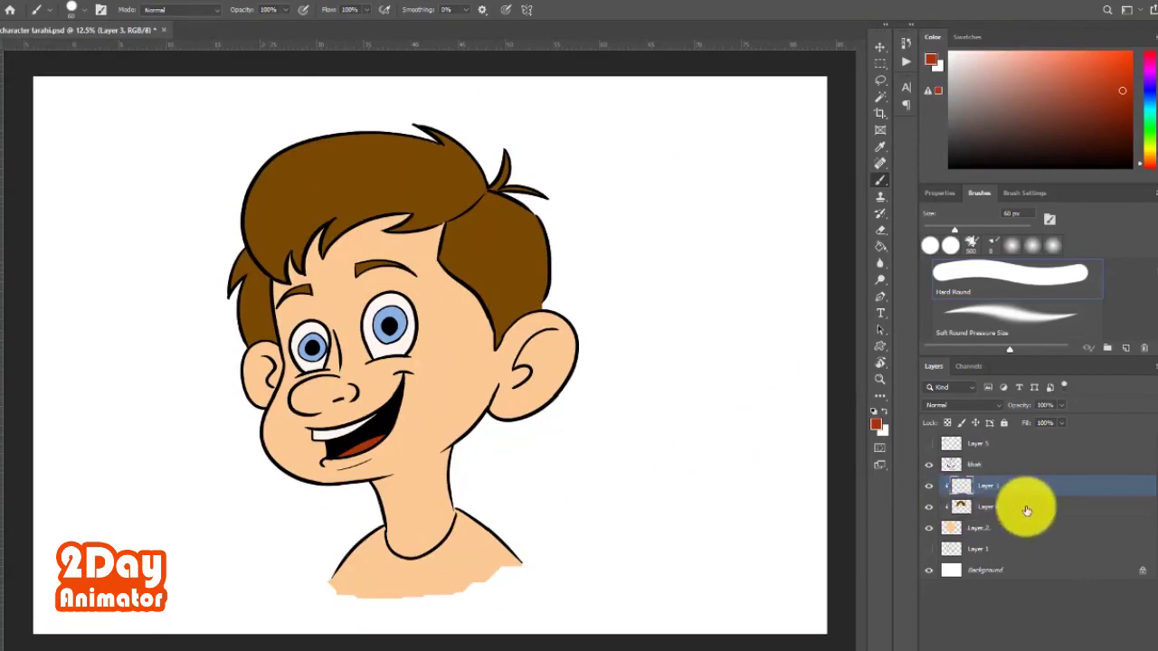
Paint the shirt flat green with a large brush on a new clipped Layer 6.
key("ctrl+shift+alt+n")
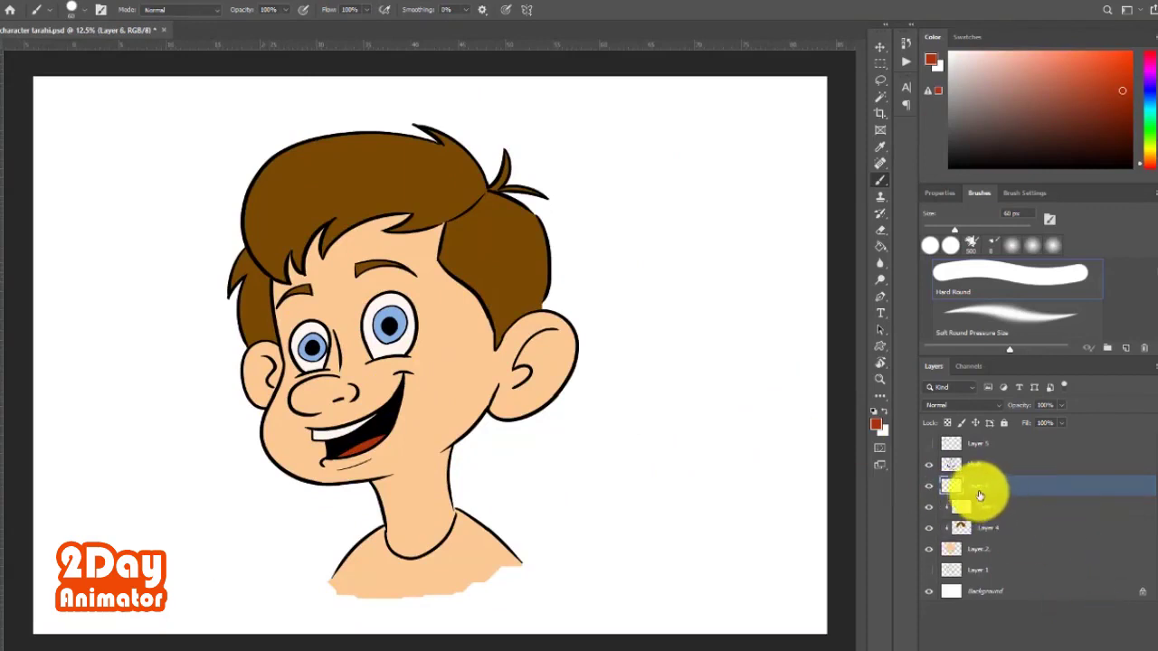
left_click(986, 492, "alt")
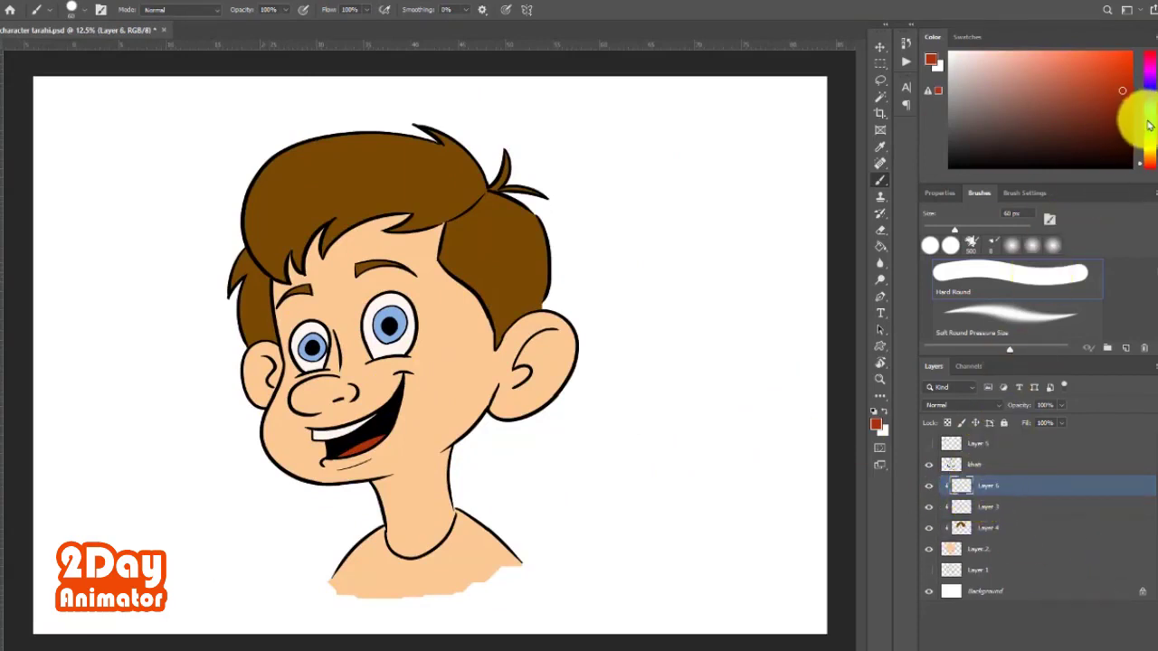
left_click(1151, 129)
left_click(1119, 115)
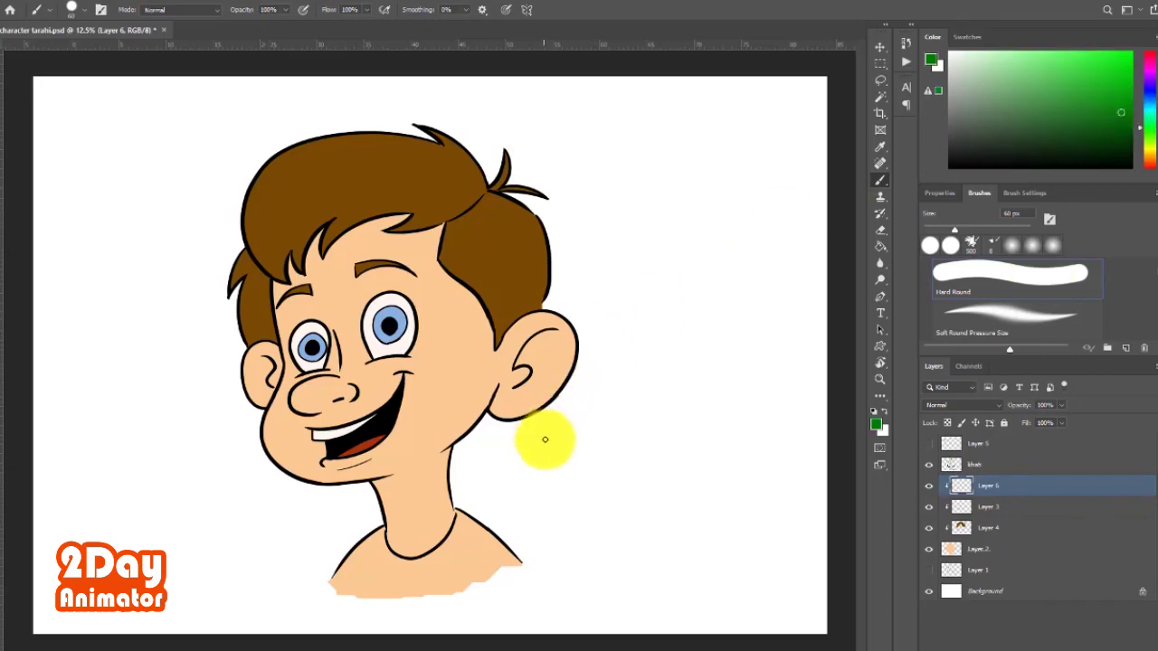
key("bracketright")
key("bracketright")
key("bracketright")
mouse_move(520, 564)
left_mouse_down()
mouse_move(464, 499)
mouse_move(434, 574)
mouse_move(466, 530)
mouse_move(413, 585)
mouse_move(447, 561)
mouse_move(341, 579)
mouse_move(365, 548)
mouse_move(378, 587)
mouse_move(512, 566)
mouse_move(453, 564)
mouse_move(486, 559)
left_mouse_up()
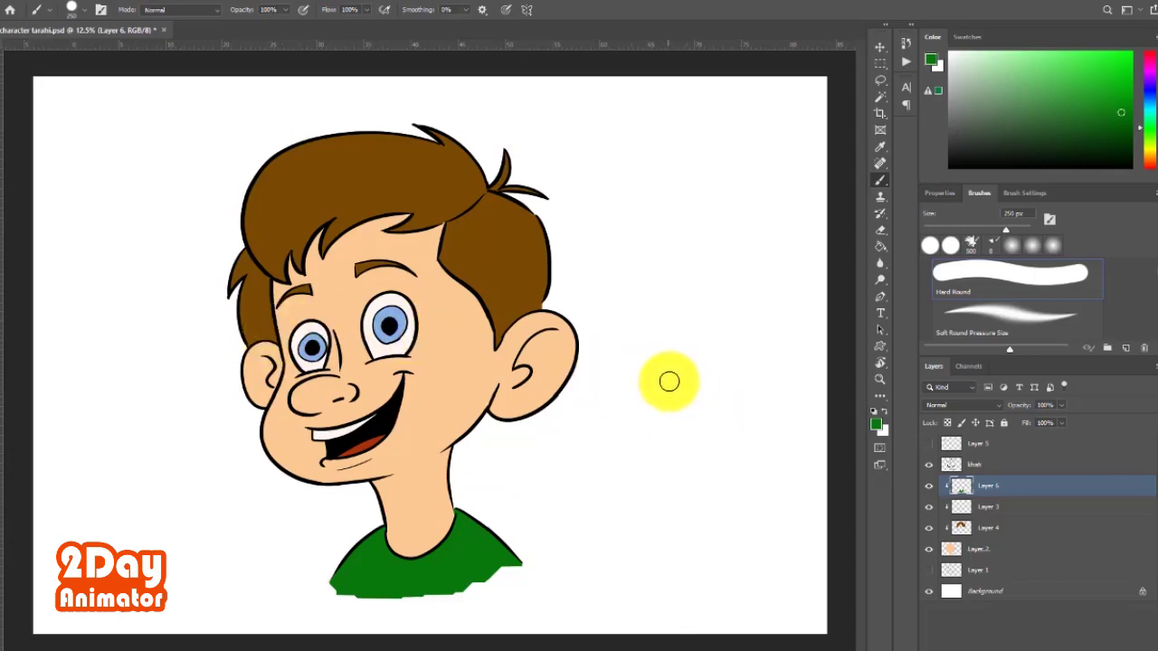
left_click(975, 464)
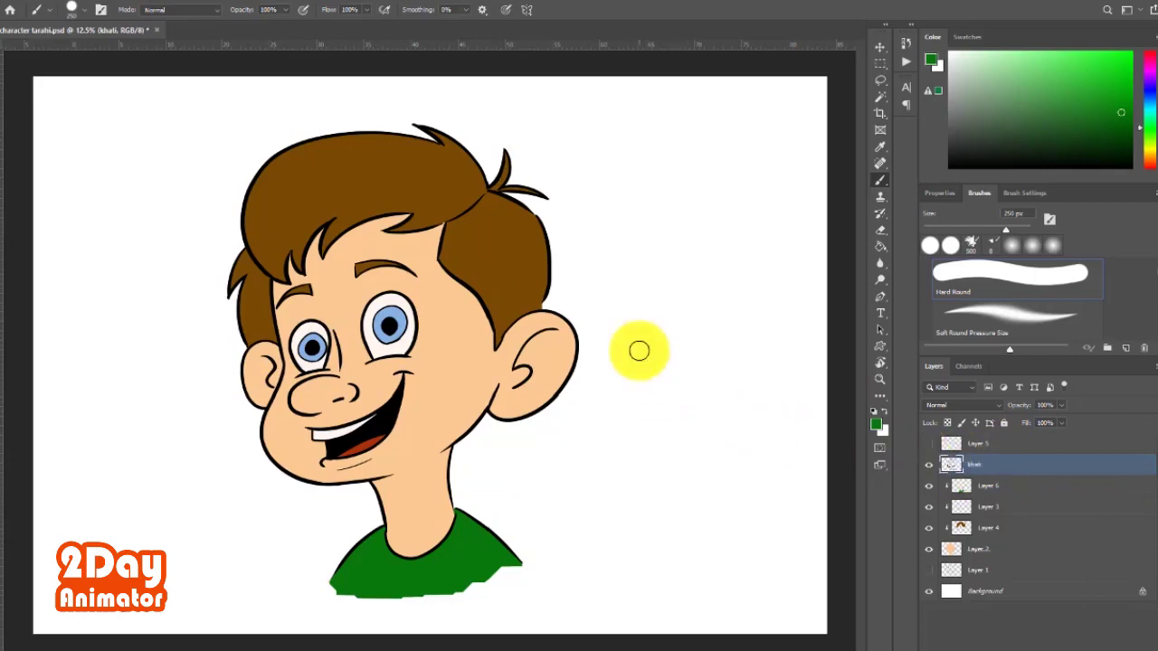
Set white as the paint colour with a Hard Round brush and add a clipped Layer 7.
left_click(1014, 310)
scroll(238, 389, "up", 3)
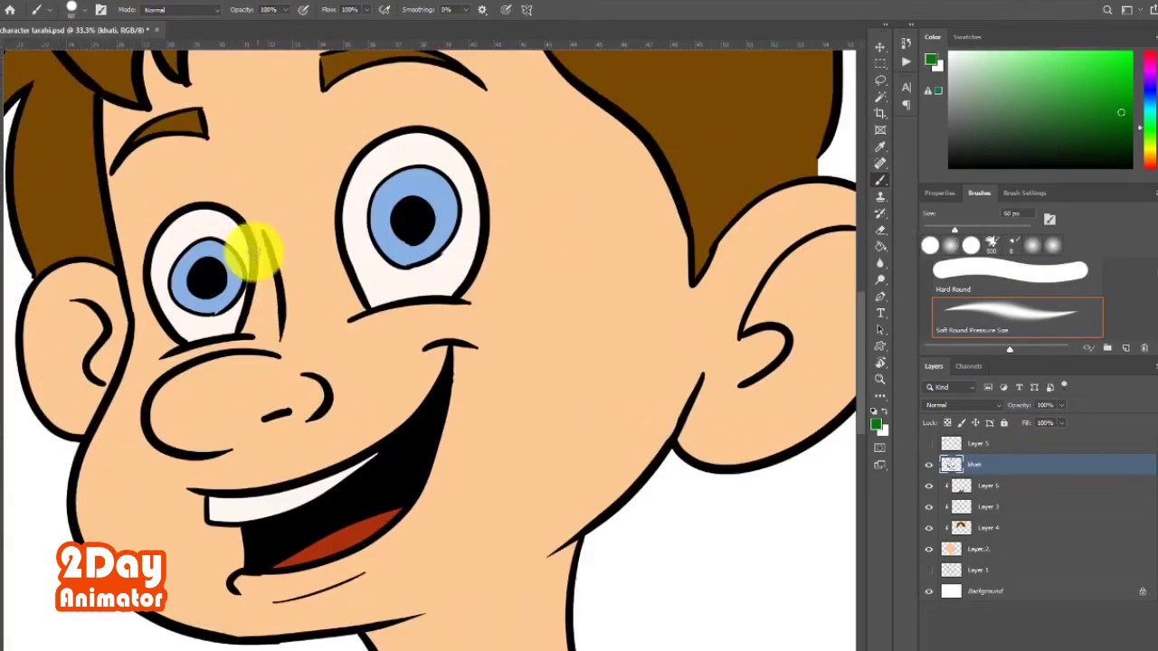
key("d")
key("e")
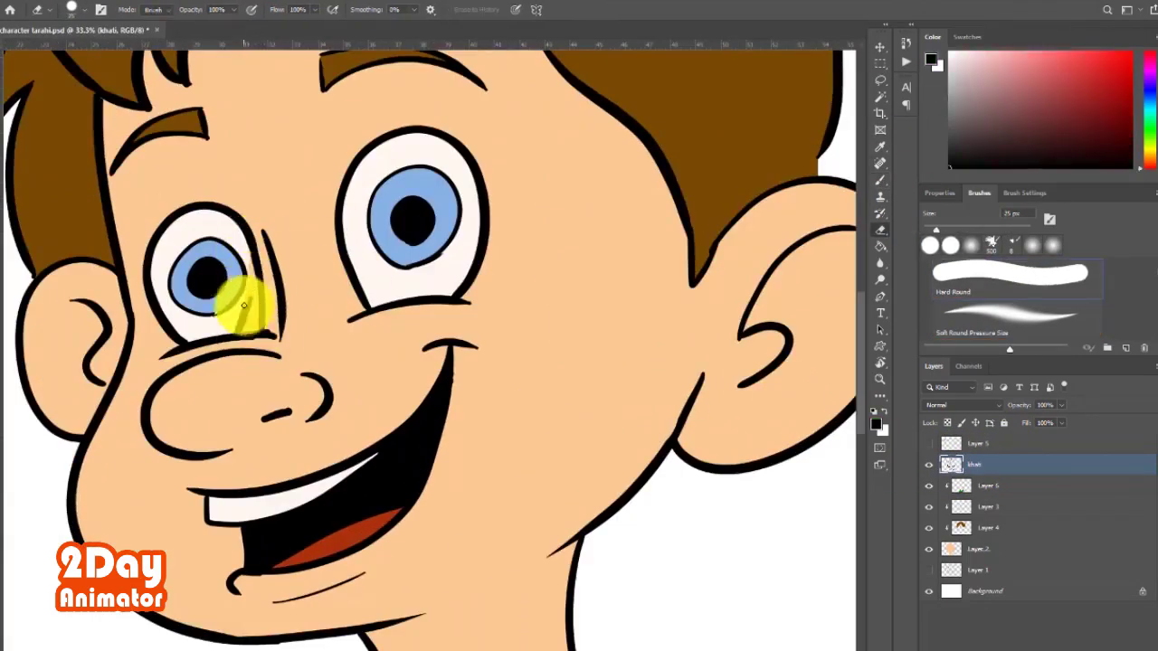
left_click(988, 506)
key("b")
key("x")
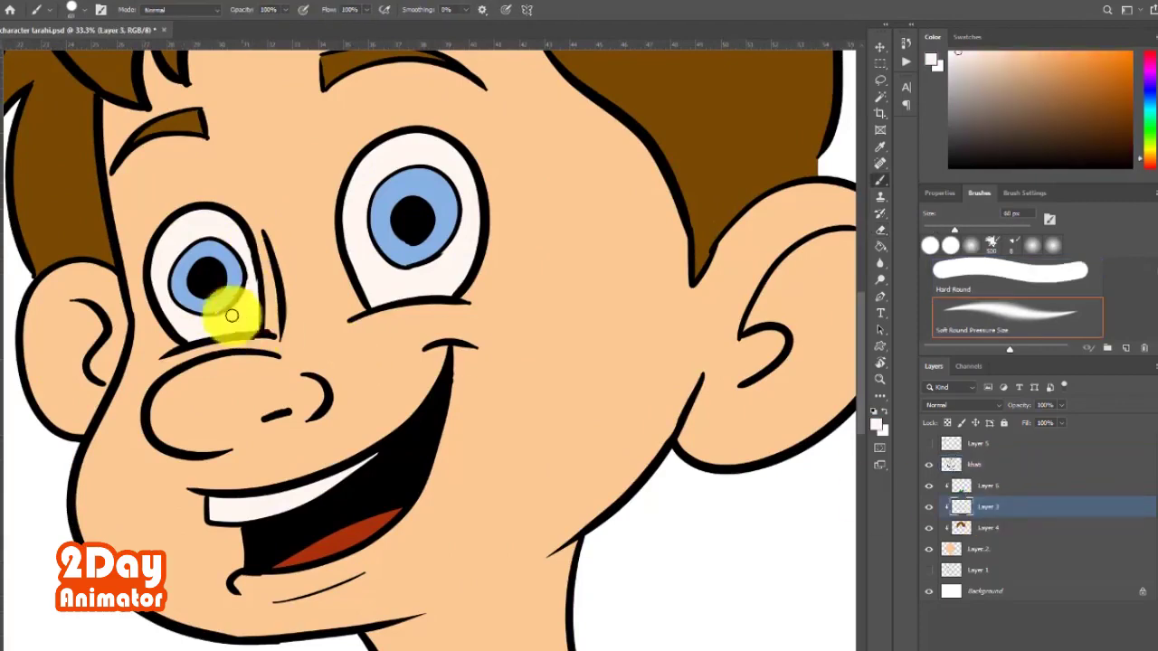
scroll(272, 307, "down", 3)
left_click(1023, 486)
key("ctrl+shift+alt+n")
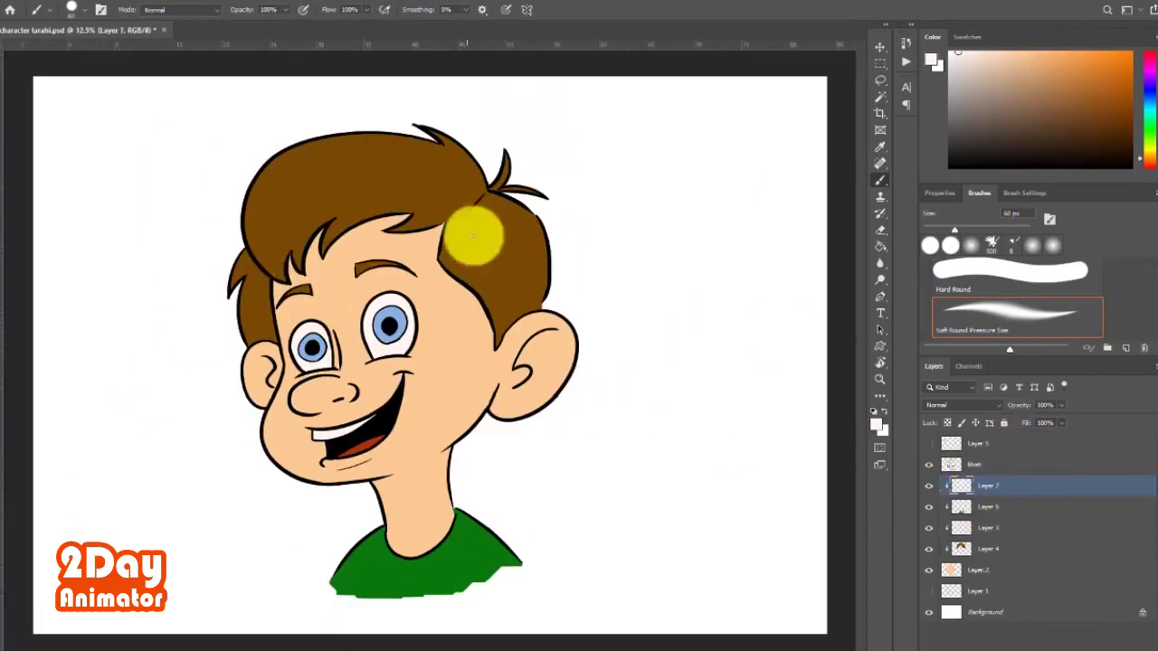
left_click(983, 282)
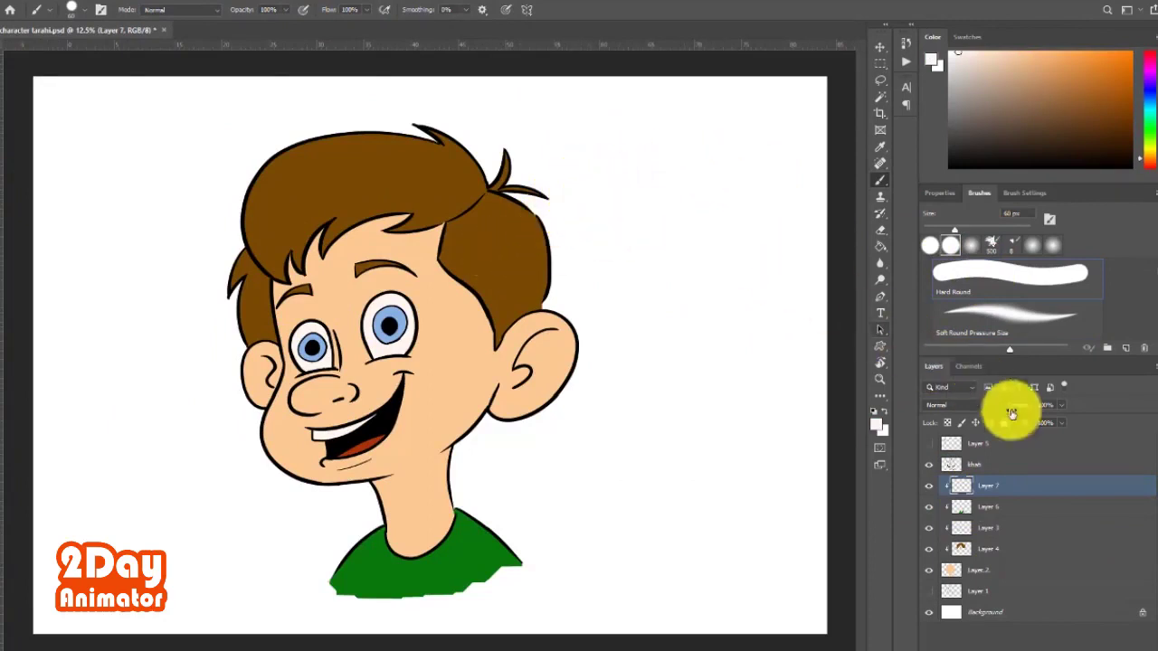
Move Layer 7 just above Layer 2 and set it to Multiply.
left_click_drag(1004, 489, 995, 553)
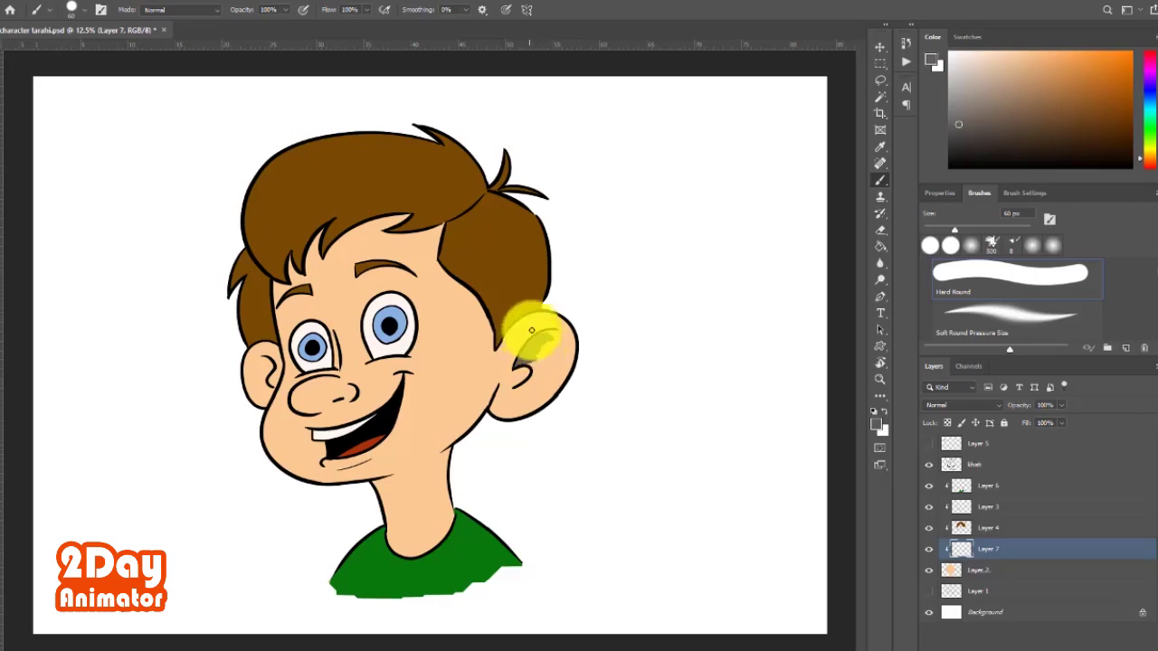
scroll(582, 325, "up", 1)
scroll(600, 350, "up", 1)
scroll(486, 316, "up", 1)
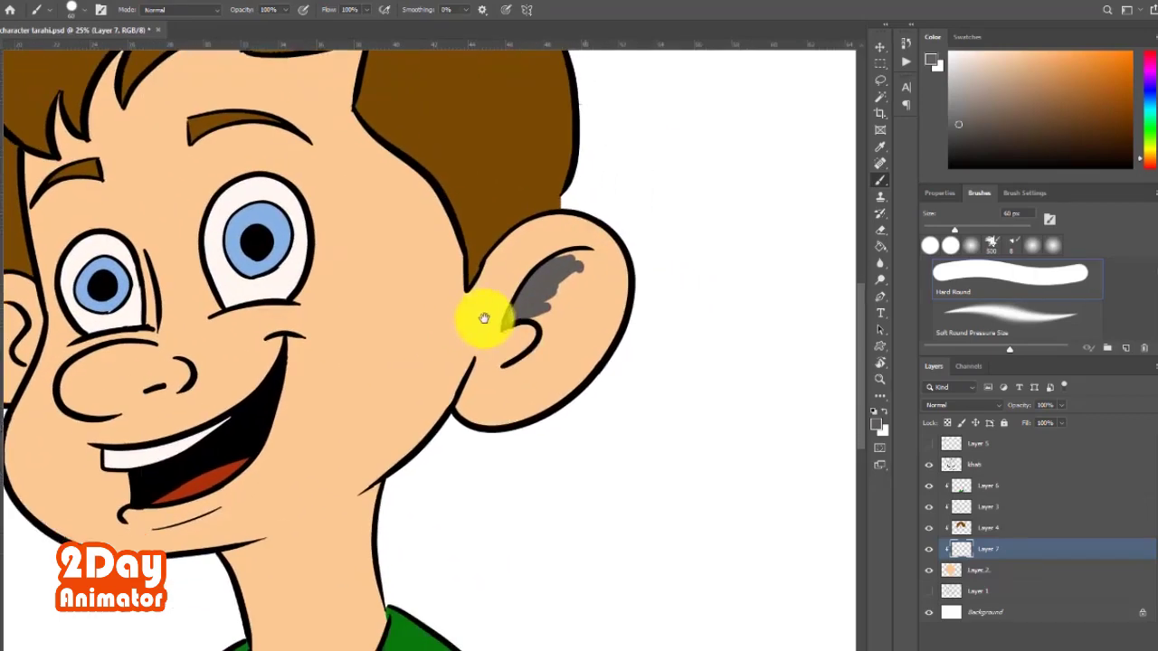
left_click(947, 412)
left_click(939, 406)
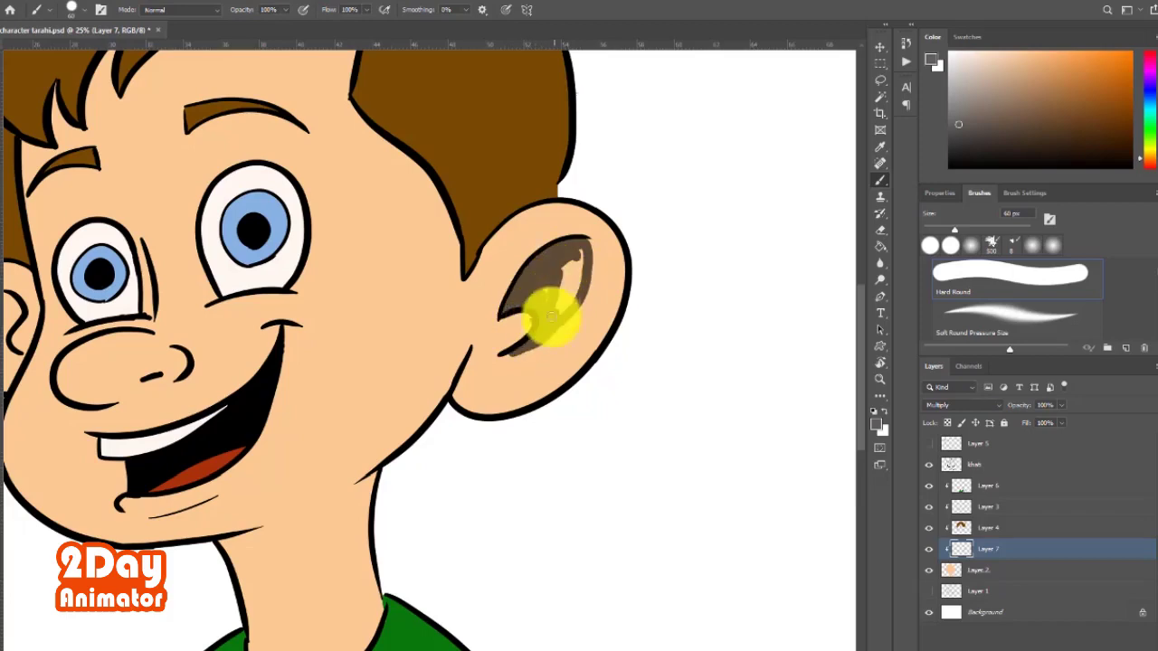
Shade the inner ears in tan and lower the layer opacity to 50%.
left_click_drag(552, 317, 548, 284)
mouse_move(587, 250)
left_mouse_down()
mouse_move(548, 341)
mouse_move(538, 333)
left_mouse_up()
key("bracketleft")
key("bracketleft")
key("bracketleft")
key("e")
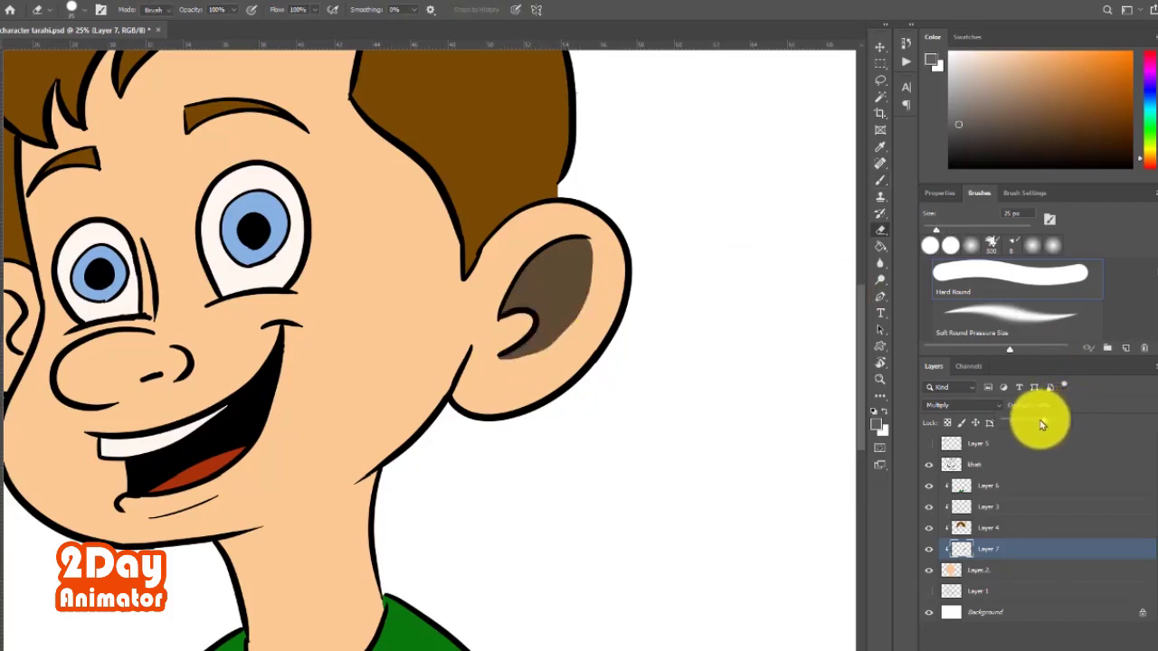
left_click_drag(1060, 418, 1042, 417)
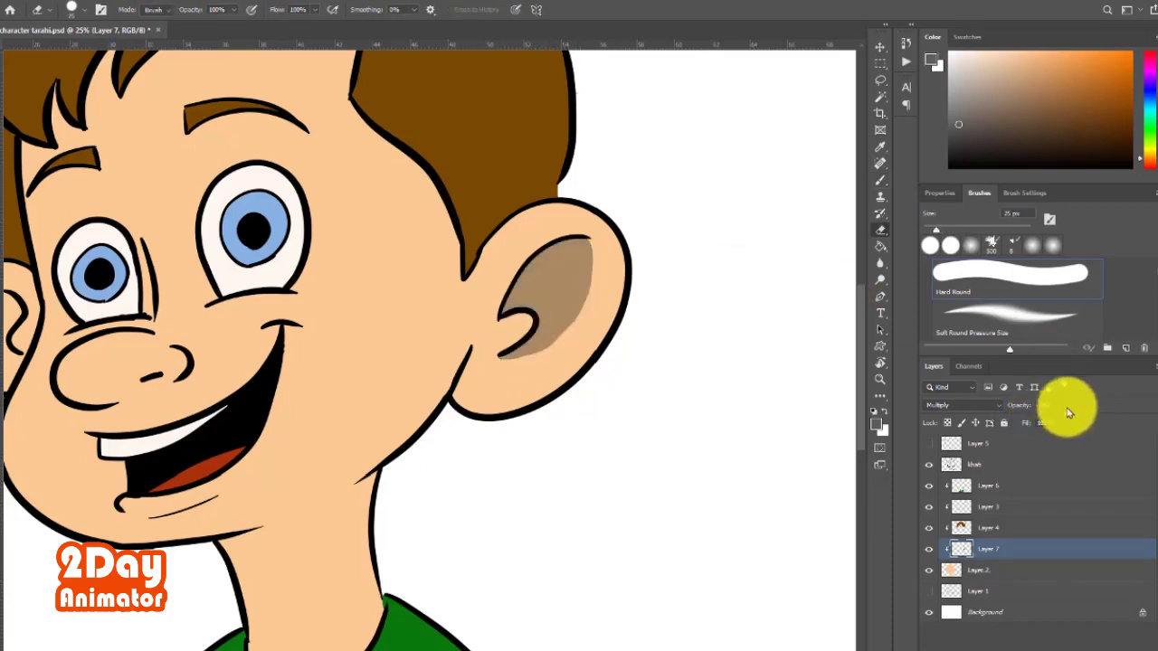
left_click(1045, 418)
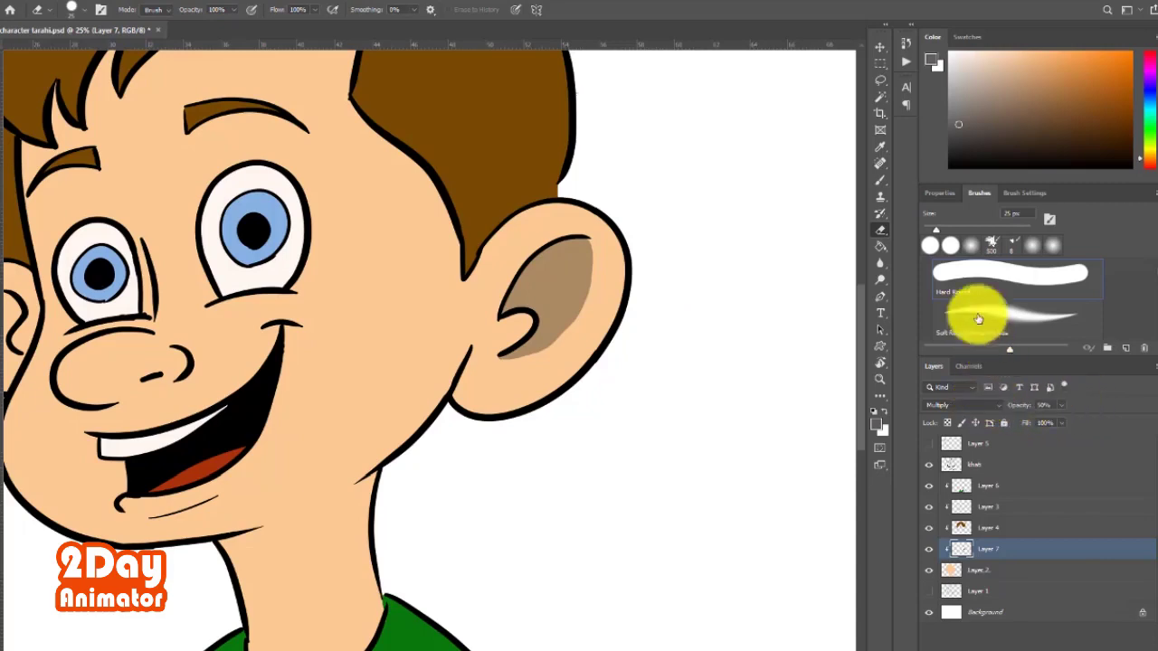
Paint a tan shadow beneath the nose.
left_click_drag(254, 317, 423, 285)
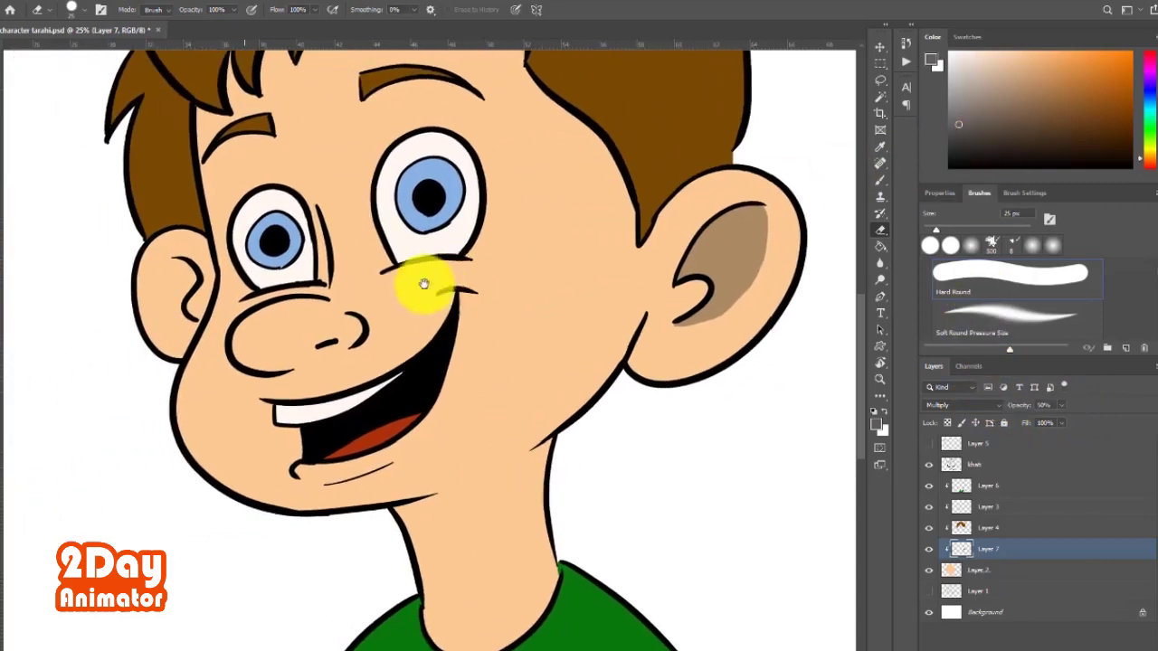
key("b")
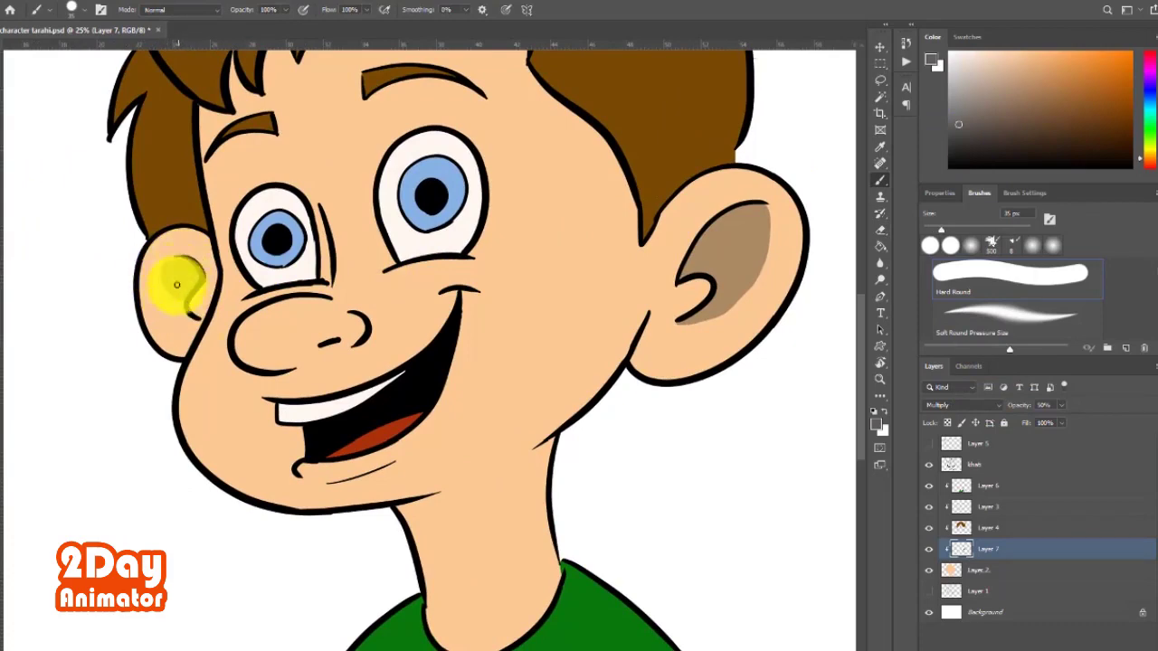
left_click_drag(302, 302, 290, 316)
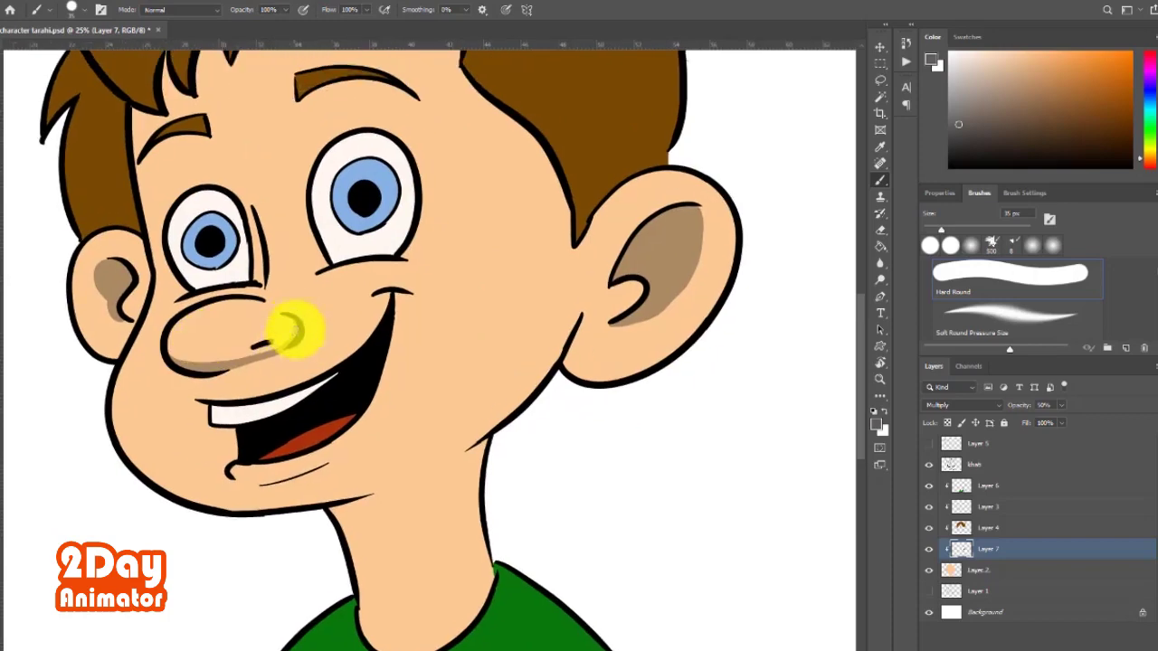
scroll(306, 342, "down", 3)
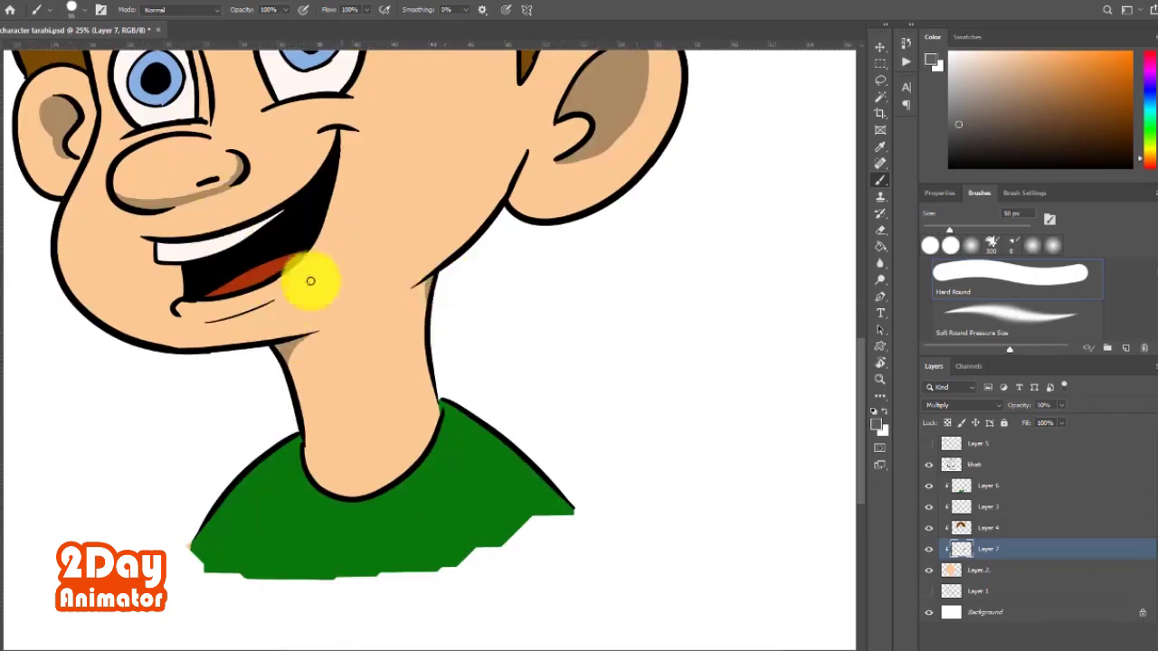
scroll(305, 277, "up", 5)
scroll(245, 440, "up", 3)
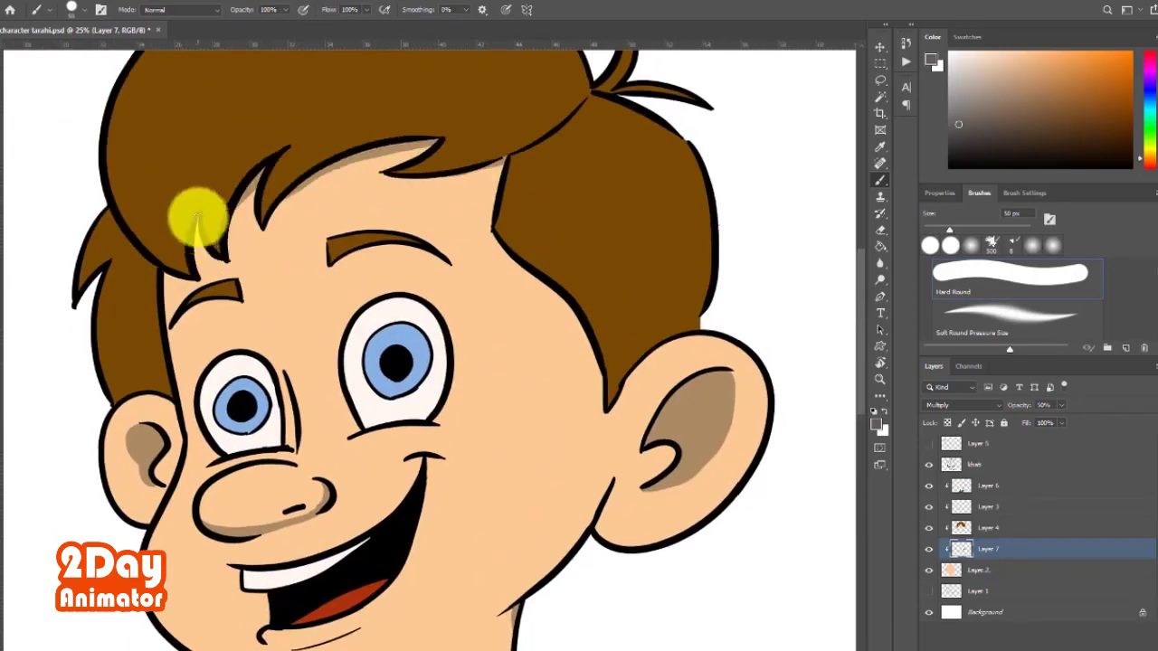
scroll(194, 212, "down", 1)
scroll(169, 253, "down", 1)
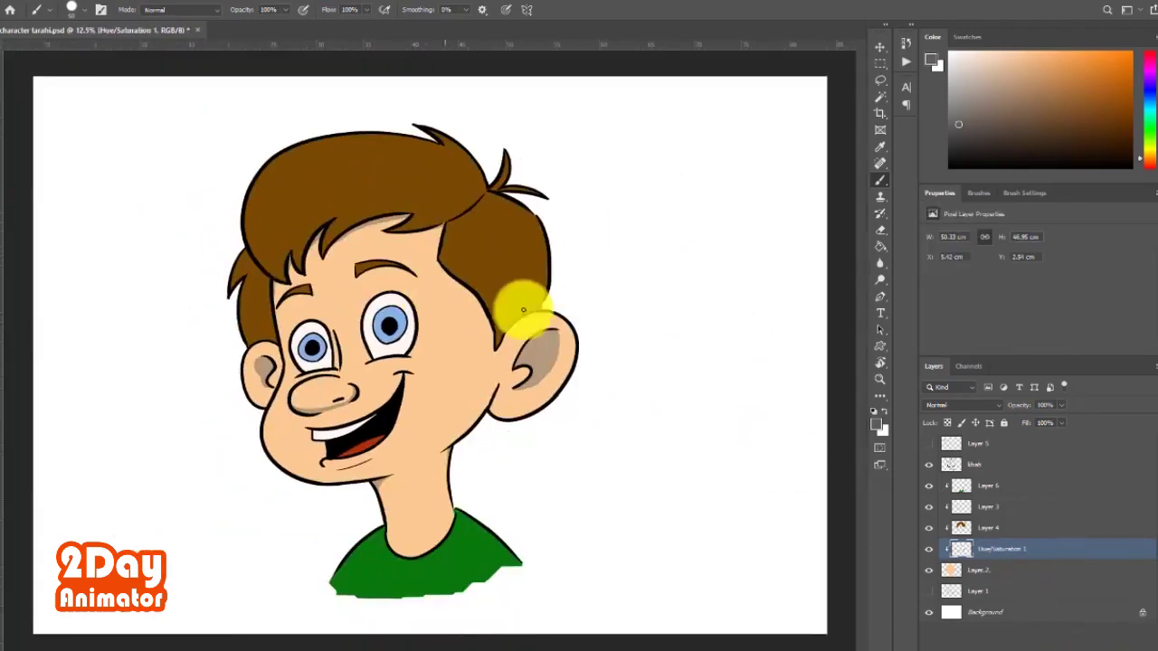
Add a clipped layer above Layer 2 and softly shade the neck with a 500 px soft round brush.
left_click(1043, 572)
left_click(1122, 640)
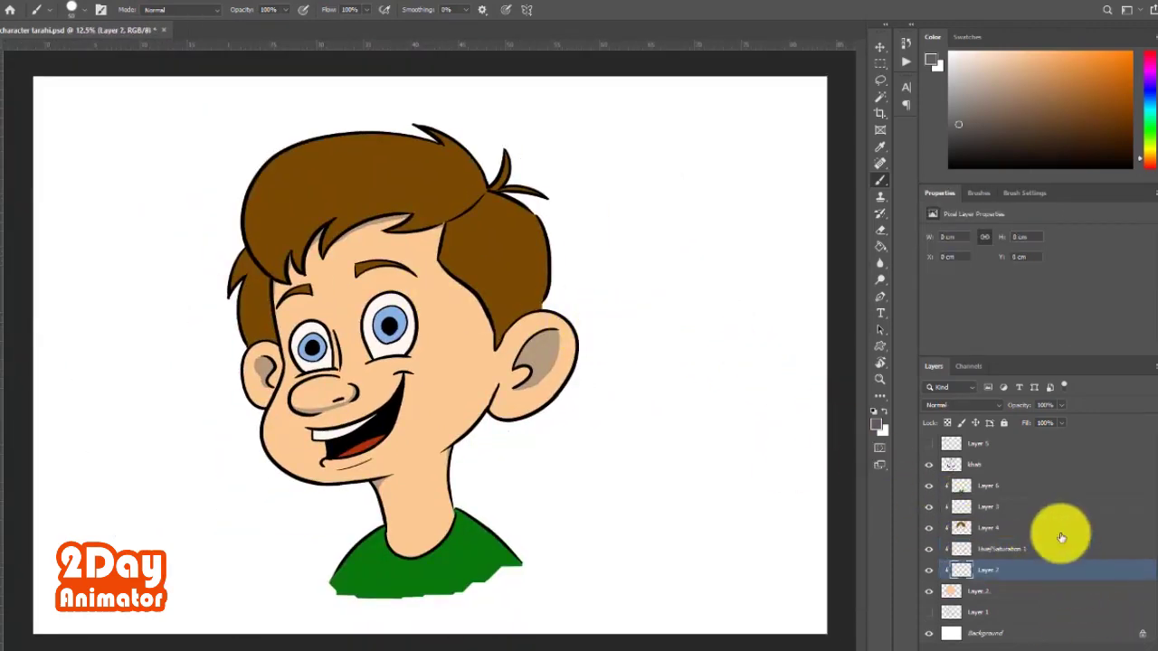
left_click(980, 195)
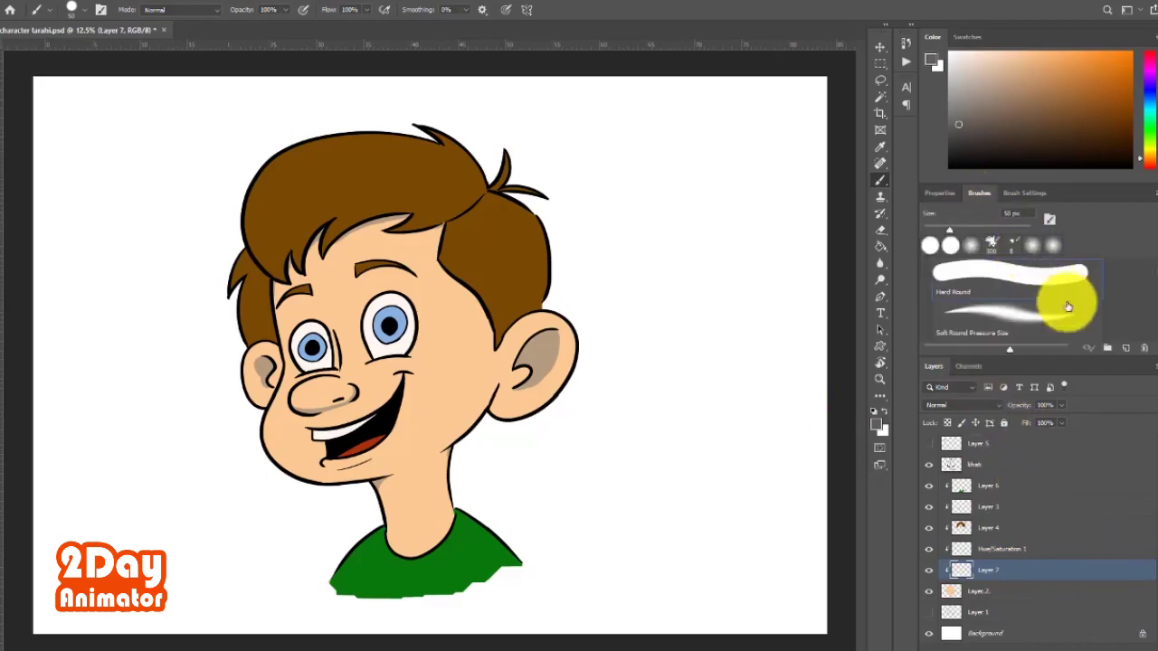
left_click(1016, 305)
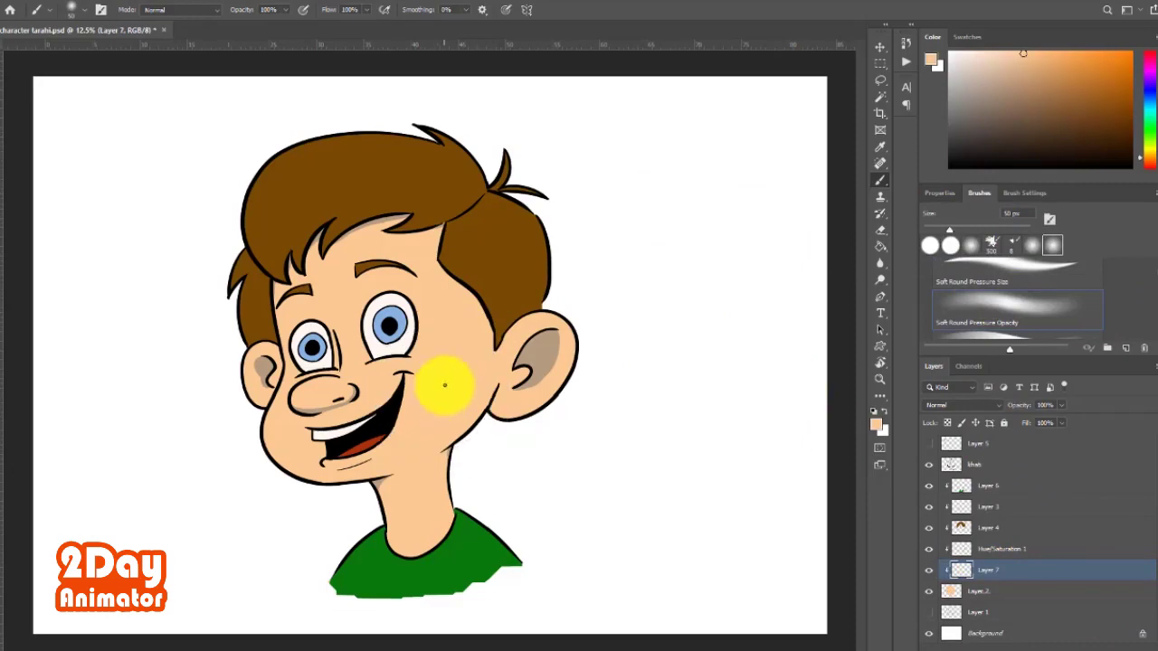
key("bracketright")
key("bracketright")
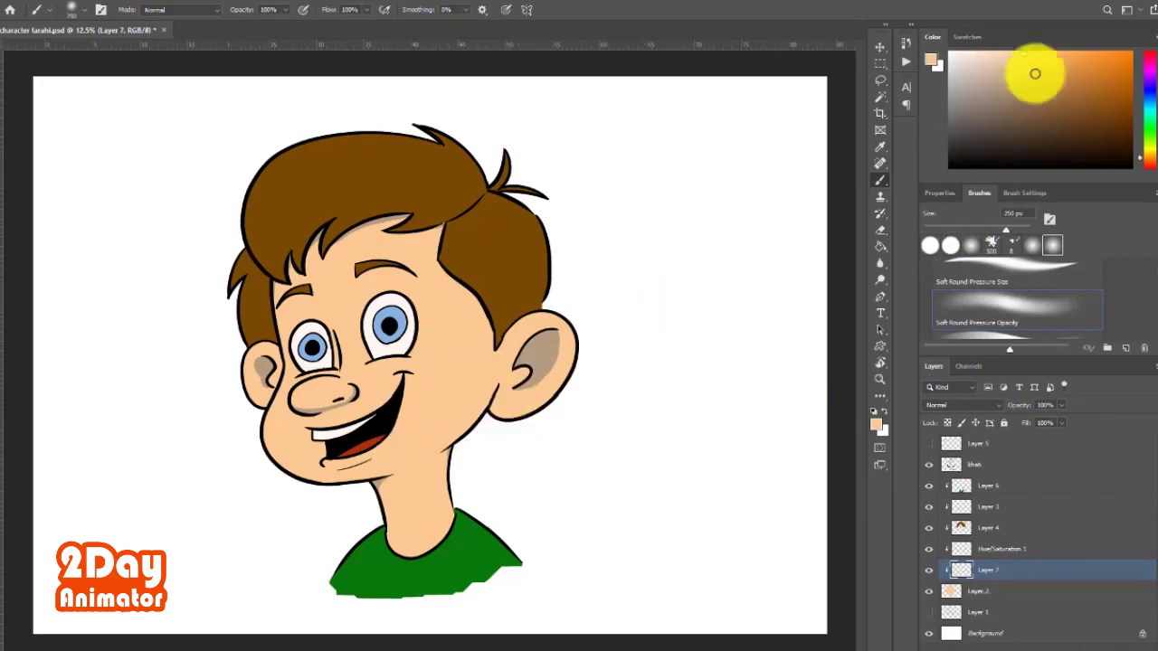
key("bracketright")
key("bracketright")
key("bracketright")
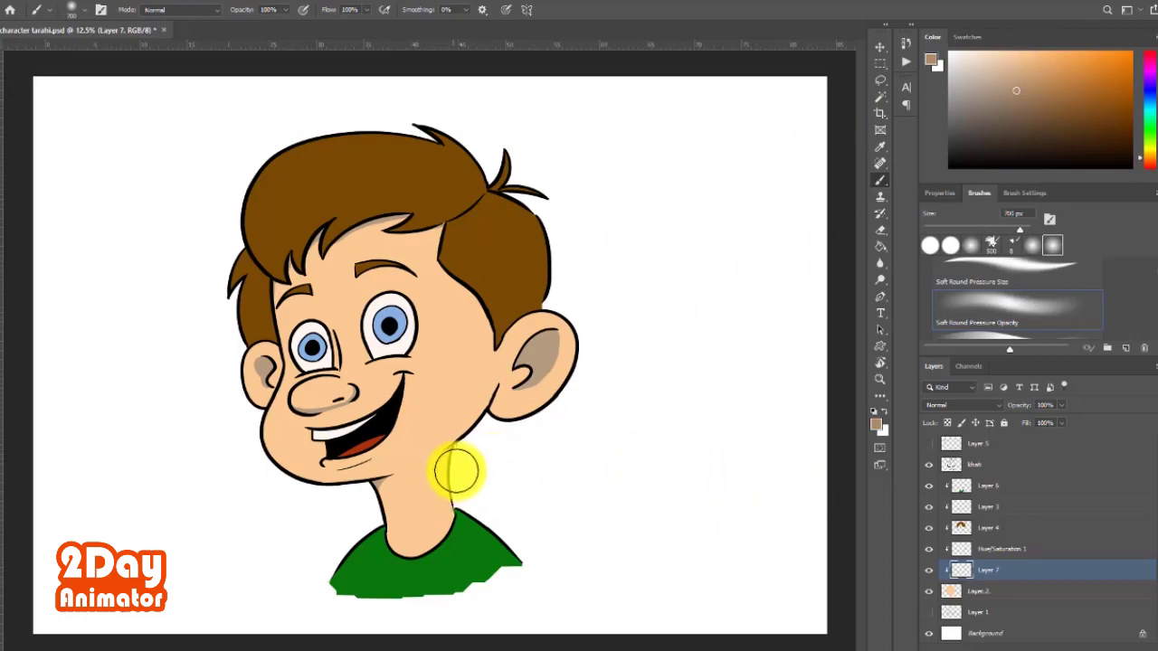
left_click_drag(466, 459, 400, 492)
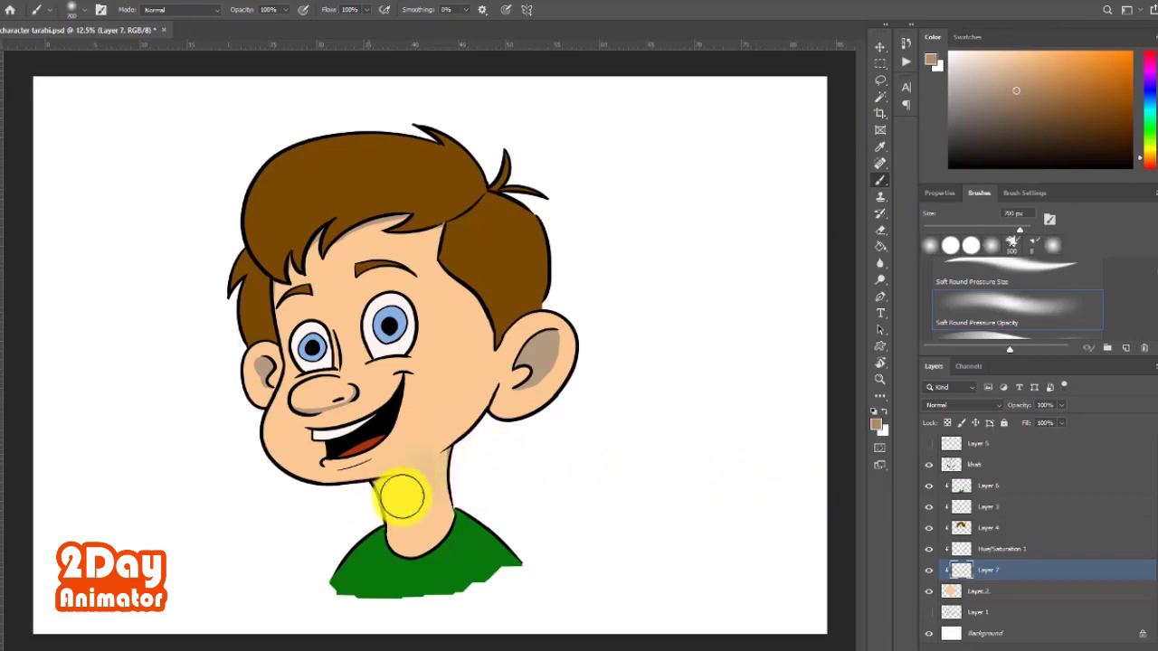
With a darker skin tone, softly shade the jaw, ear, forehead and area toward the nose.
left_click(1042, 79)
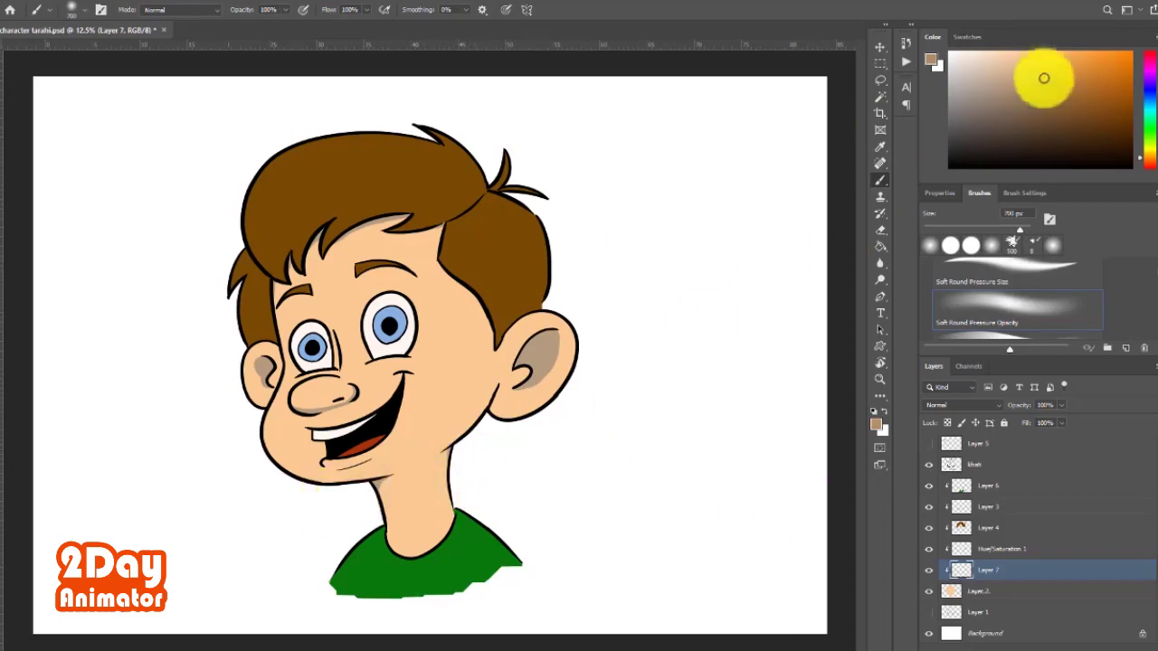
key("bracketleft")
key("bracketleft")
key("bracketleft")
left_click_drag(476, 388, 271, 475)
left_click_drag(514, 372, 481, 401)
key("bracketright")
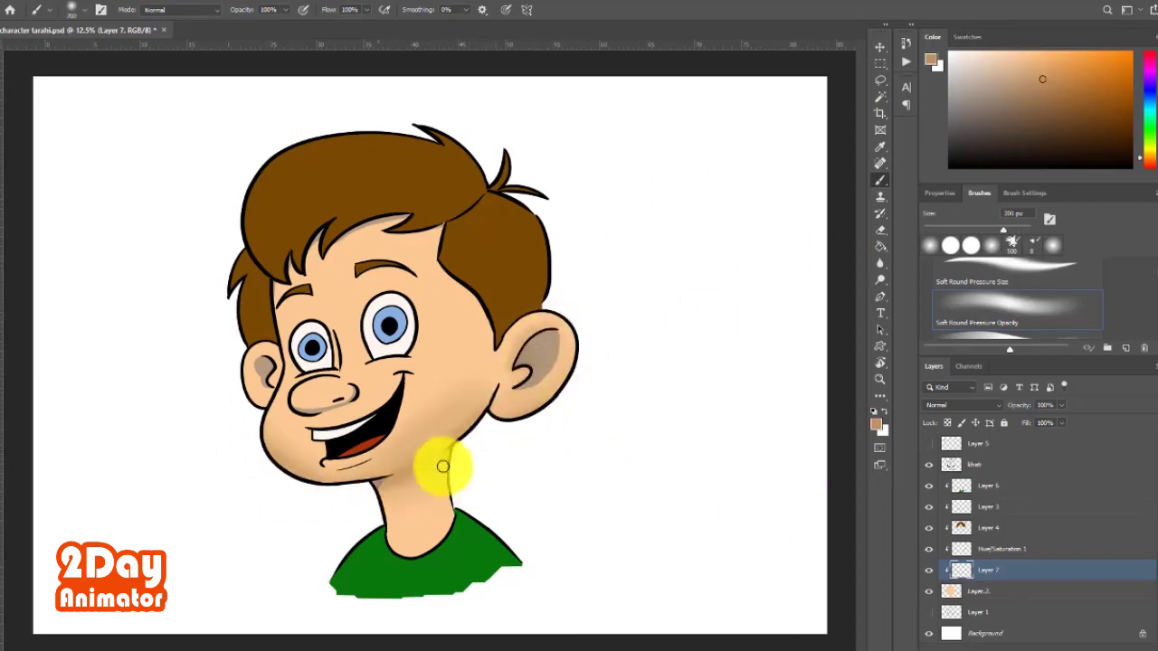
left_click_drag(362, 284, 316, 407)
key("bracketleft")
key("bracketleft")
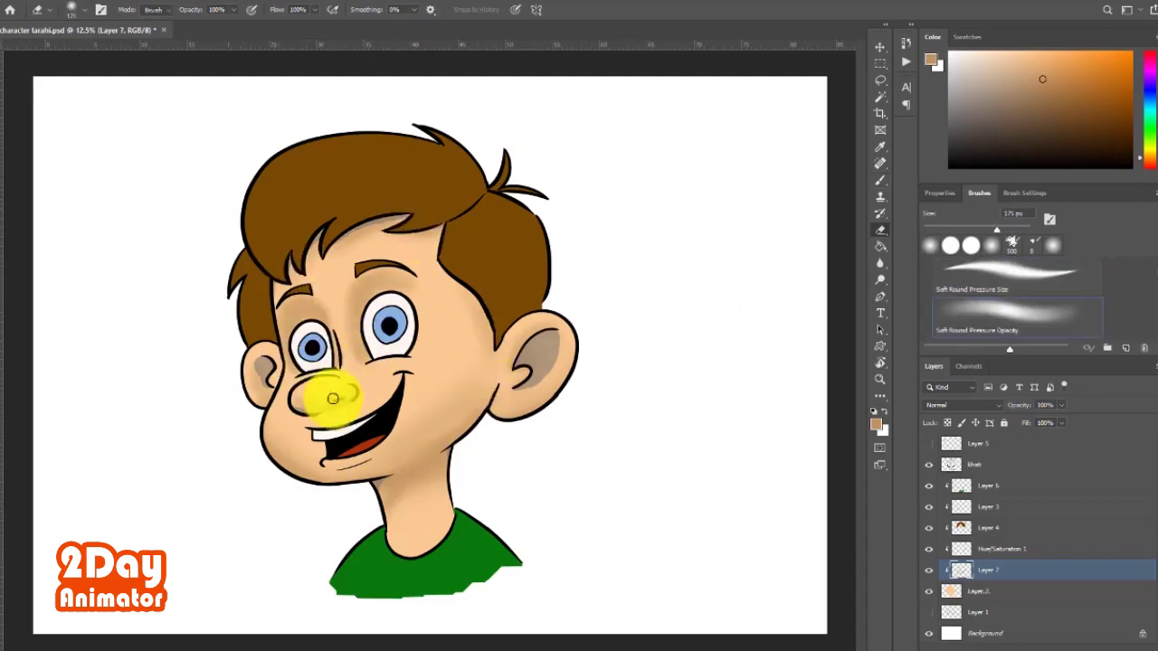
key("bracketleft")
key("bracketleft")
key("bracketleft")
Paint a faint pale peach highlight across the cheek.
key("bracketright")
key("bracketright")
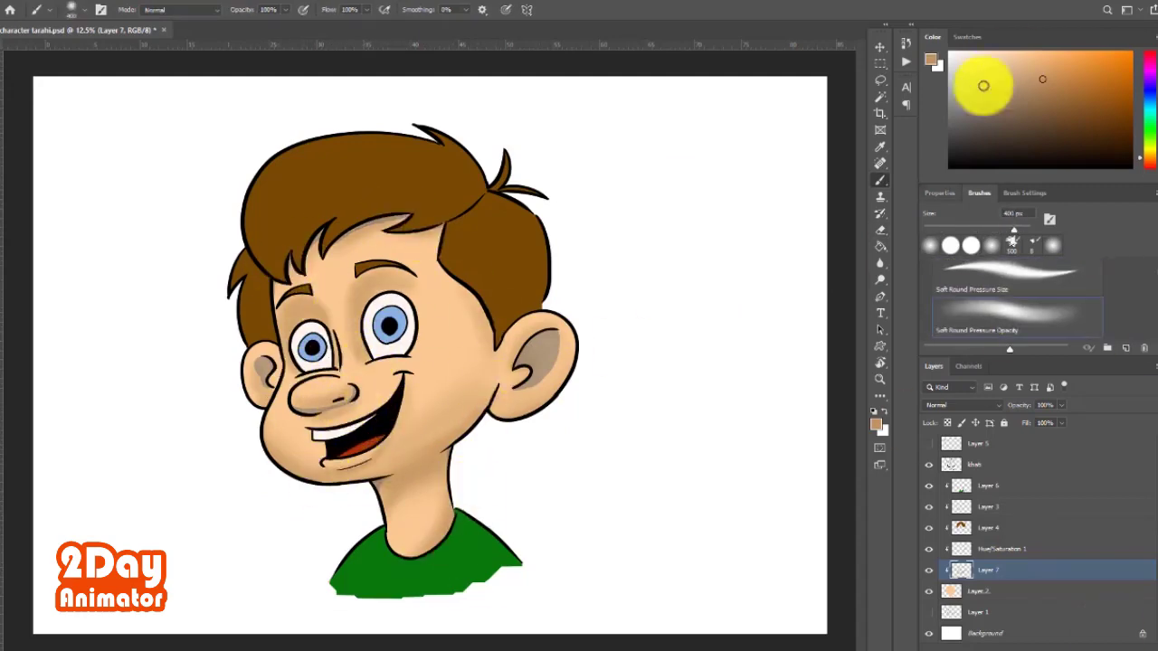
left_click(981, 53)
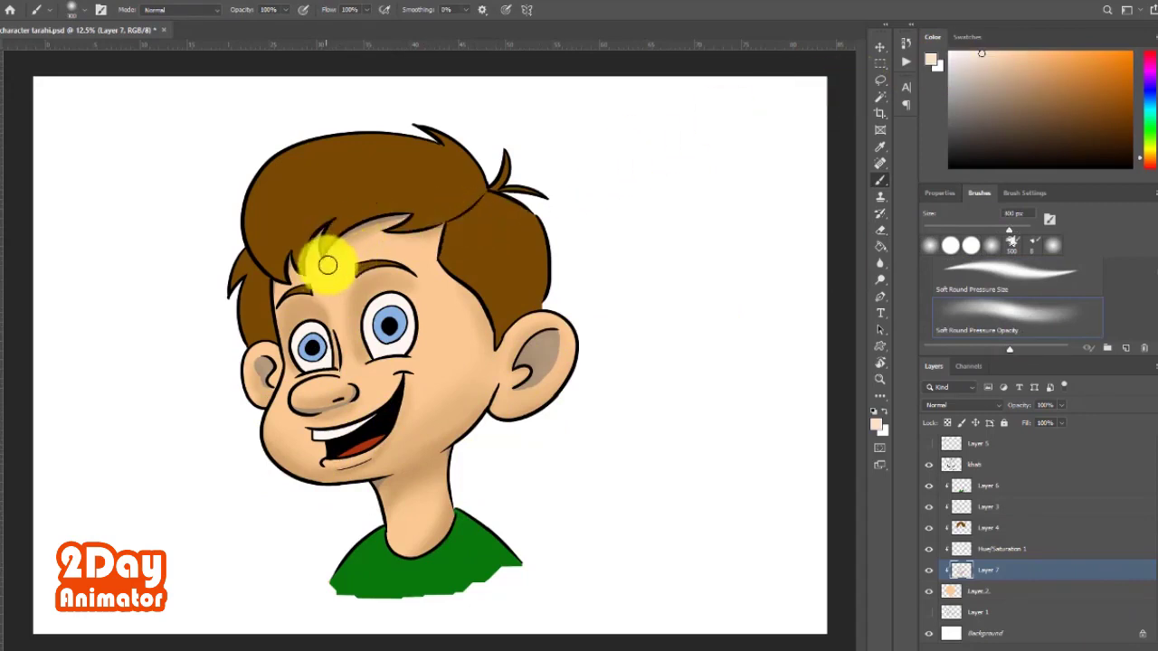
key("bracketleft")
key("bracketleft")
key("bracketleft")
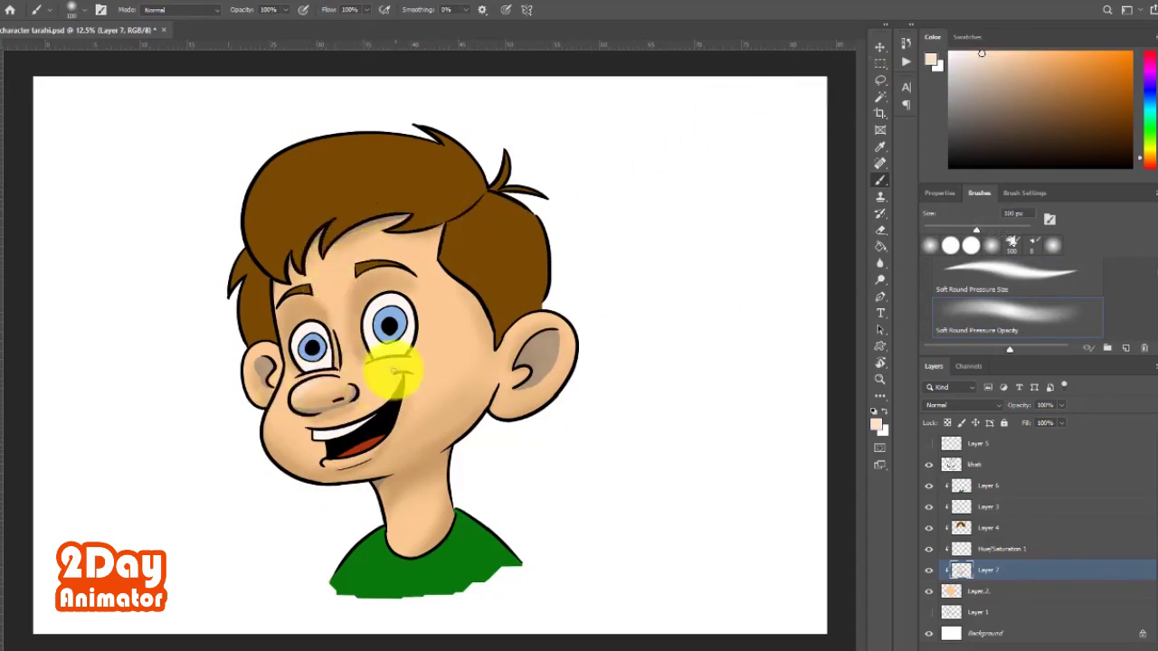
mouse_move(326, 380)
left_mouse_down()
mouse_move(347, 373)
mouse_move(294, 385)
mouse_move(517, 375)
mouse_move(311, 414)
mouse_move(370, 362)
mouse_move(336, 349)
mouse_move(290, 401)
mouse_move(426, 486)
mouse_move(289, 455)
mouse_move(305, 302)
left_mouse_up()
key("bracketleft")
key("bracketleft")
Paint a white highlight from nose to mouth with the Soft Round Pressure Size brush.
key("bracketright")
key("bracketright")
key("bracketright")
key("comma")
left_click(259, 142, "alt")
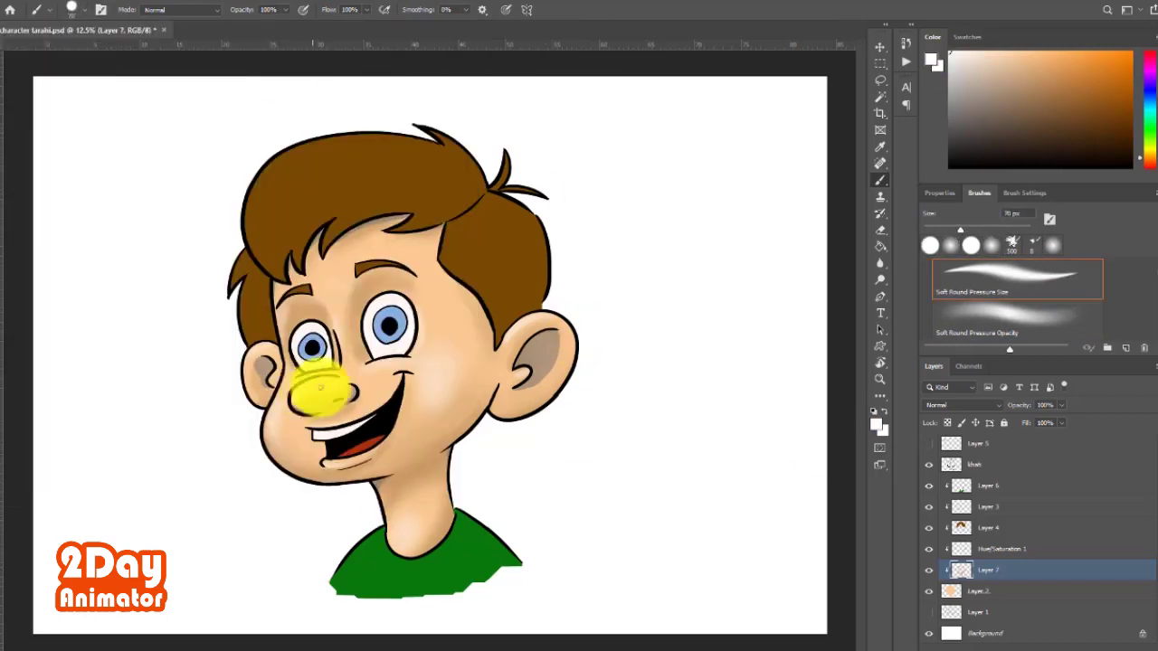
mouse_move(316, 381)
left_mouse_down()
mouse_move(369, 444)
mouse_move(360, 395)
mouse_move(245, 362)
mouse_move(266, 335)
mouse_move(543, 375)
mouse_move(396, 516)
mouse_move(344, 259)
mouse_move(315, 341)
mouse_move(516, 378)
left_mouse_up()
Pick a light peach with the Soft Round Pressure Opacity brush at 300 px and add Layer 8.
left_click(1018, 312)
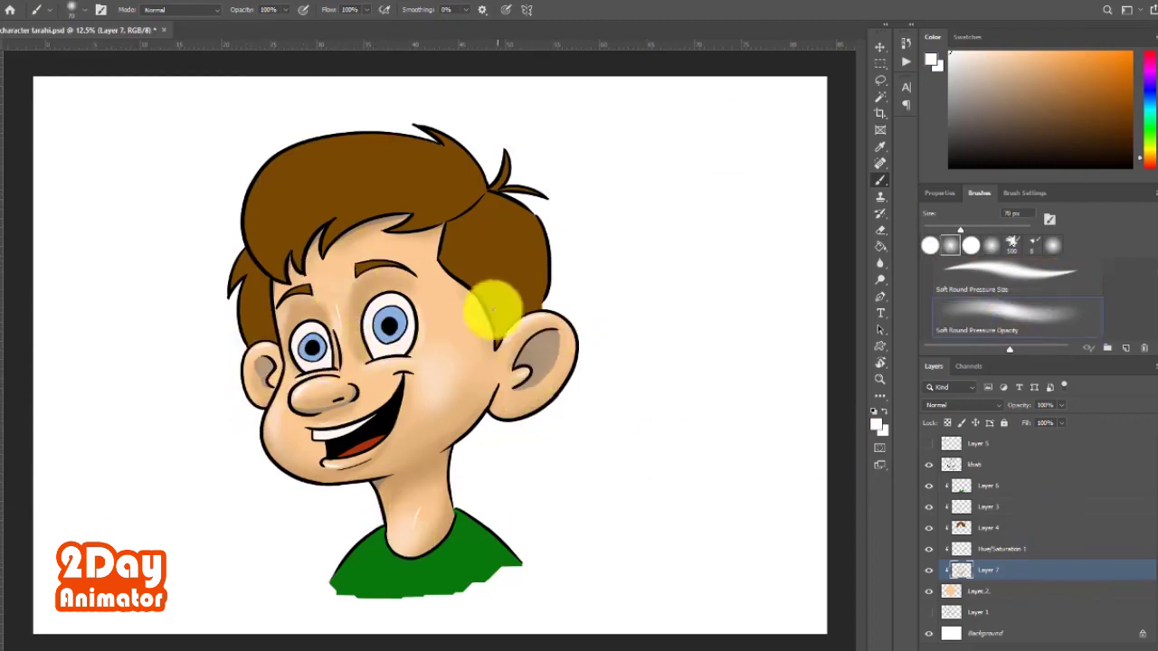
left_click(1124, 89)
left_click(438, 343)
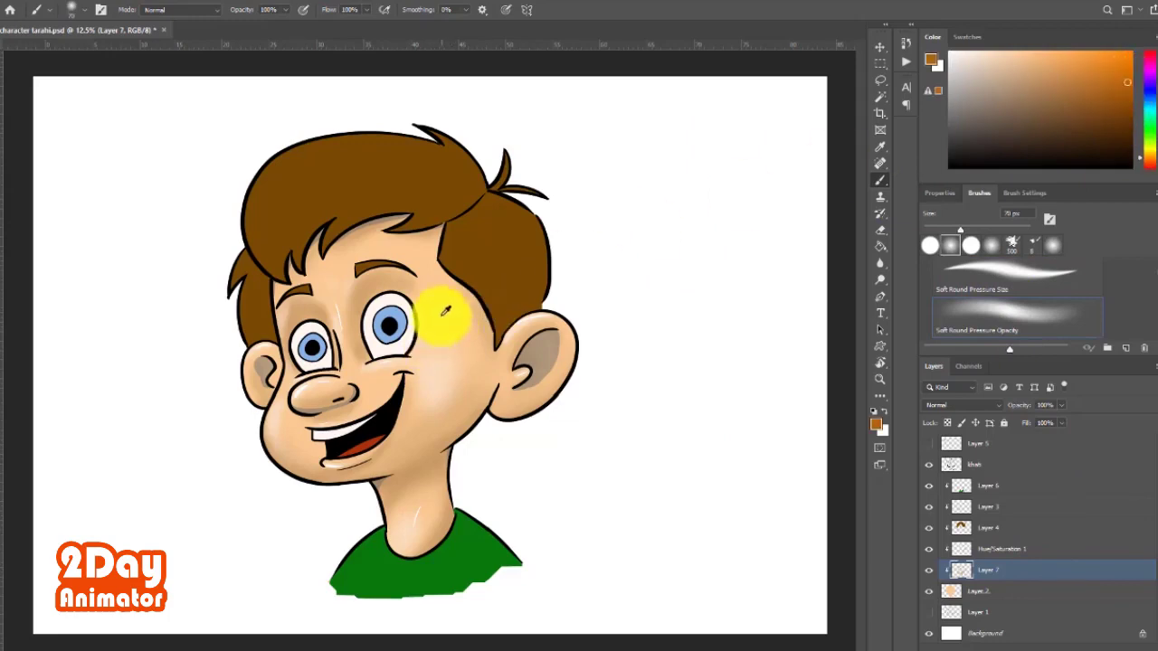
left_click(1023, 53)
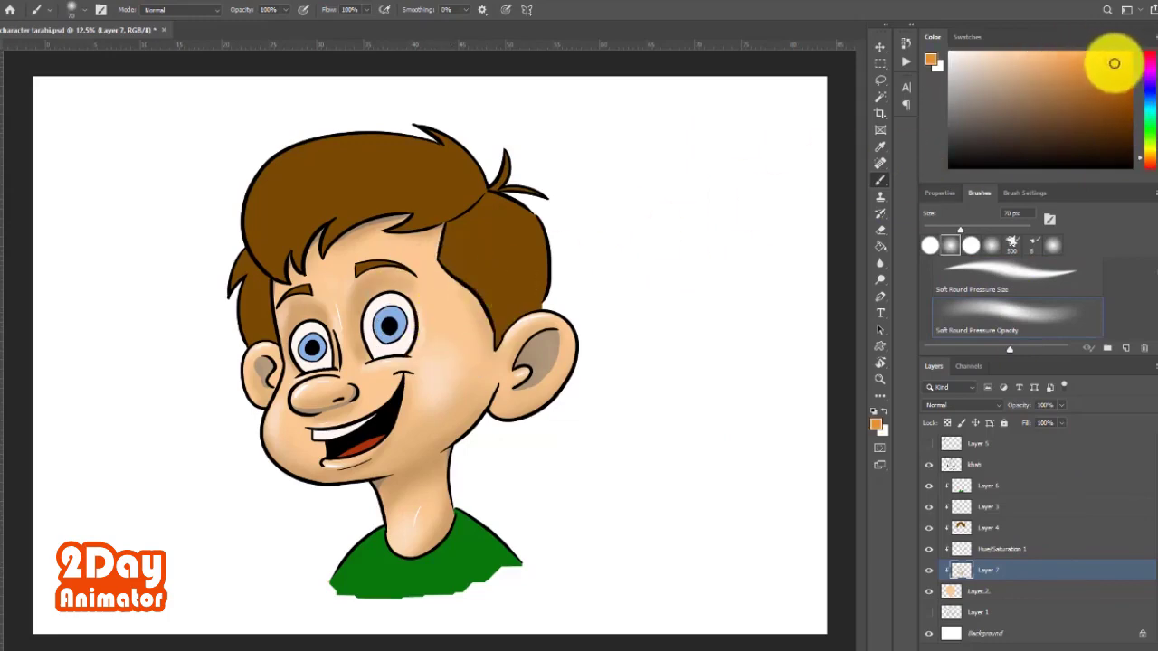
key("bracketright")
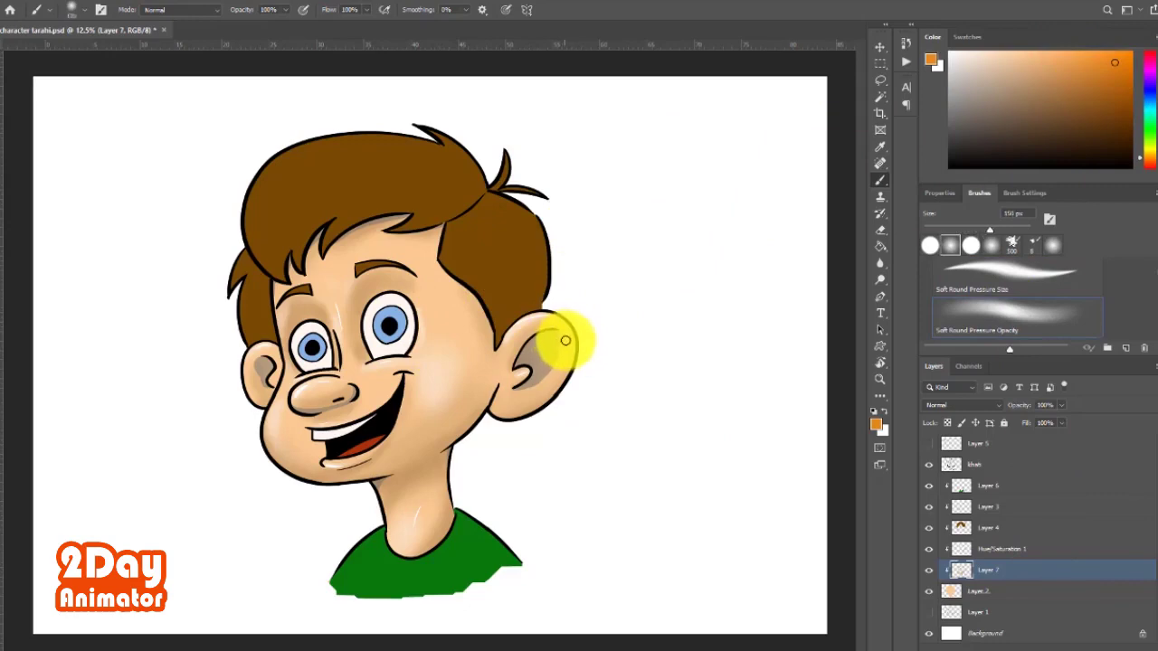
key("bracketright")
key("bracketright")
key("bracketright")
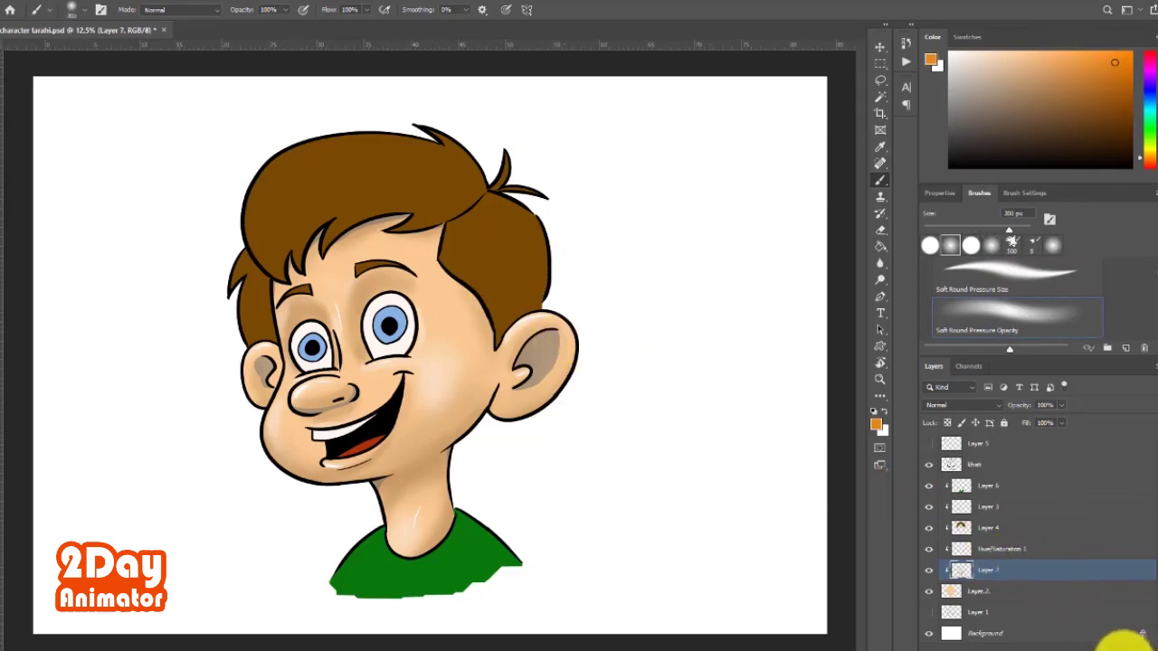
left_click(1122, 642)
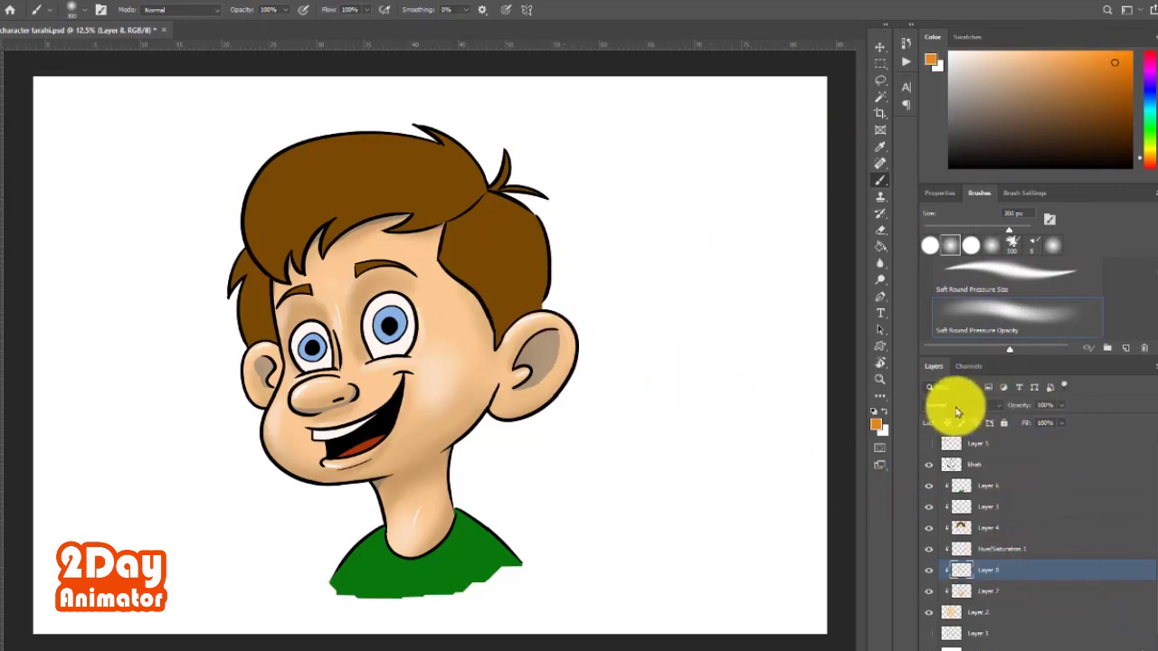
Set Layer 8 to Multiply, load the eye whites as a selection and add a layer.
left_click(959, 405)
left_click(937, 400)
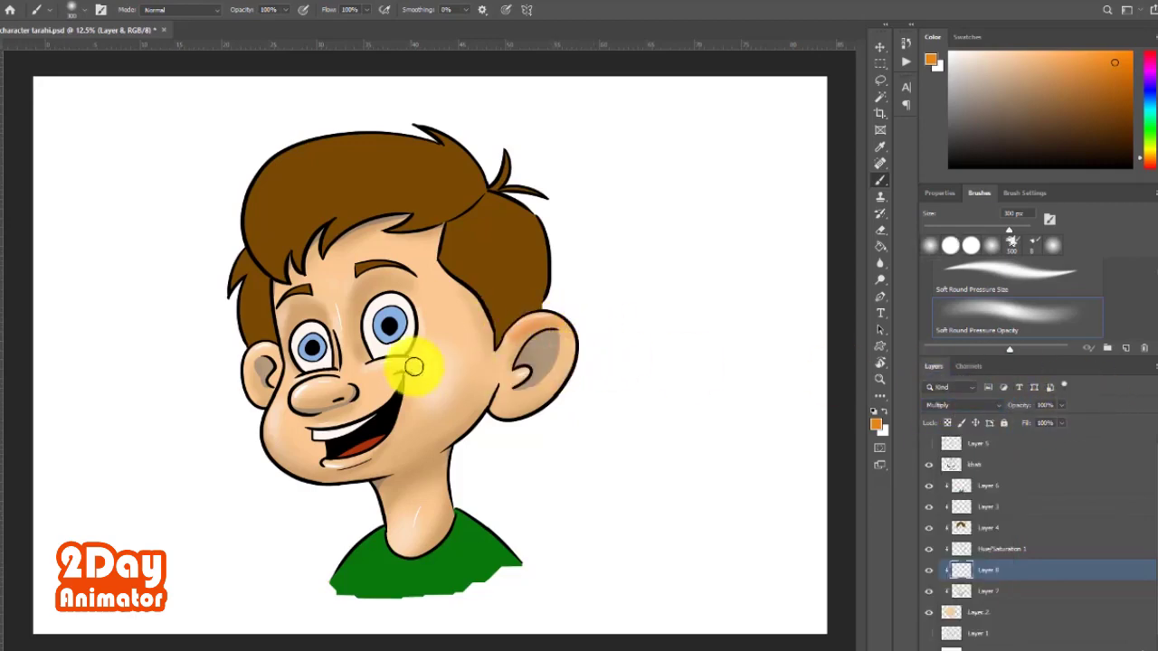
key("bracketleft")
key("bracketleft")
key("bracketleft")
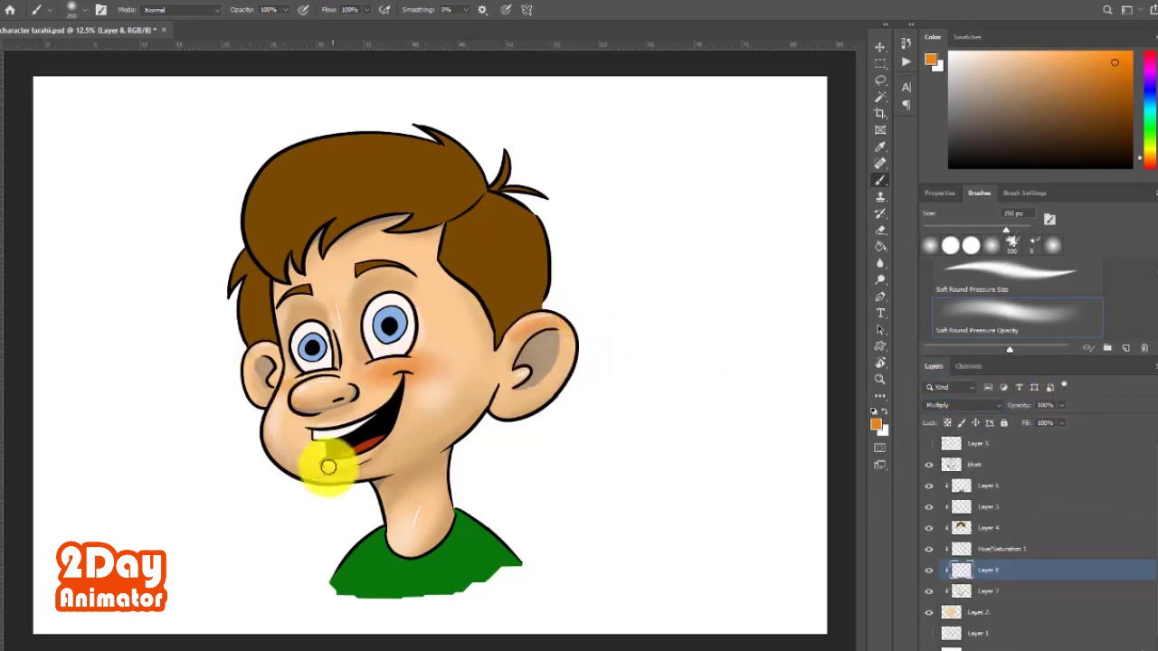
left_click(988, 507)
left_click(961, 507, "ctrl")
key("Return")
key("ctrl+shift+alt+n")
Paint dark and light blue irises, then add a layer for white eye highlights.
left_click(389, 327, "alt")
key("bracketleft")
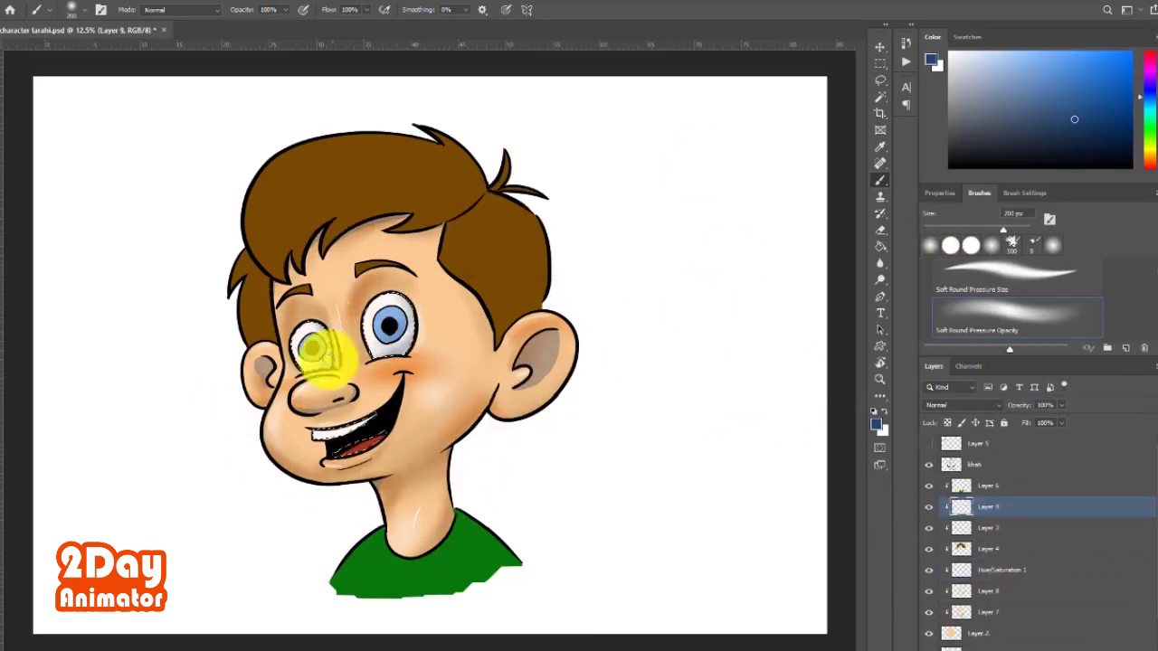
left_click(391, 327, "alt")
key("bracketleft")
key("bracketleft")
key("bracketleft")
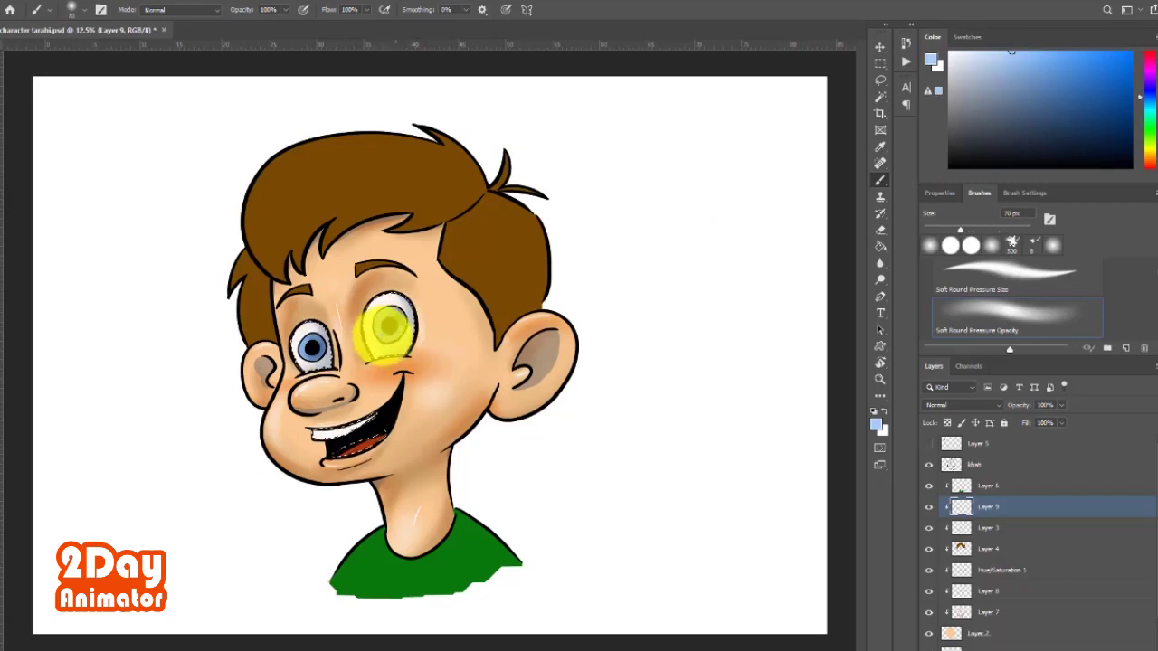
key("ctrl+shift+alt+n")
left_click(391, 328, "alt")
key("bracketleft")
key("bracketleft")
key("bracketleft")
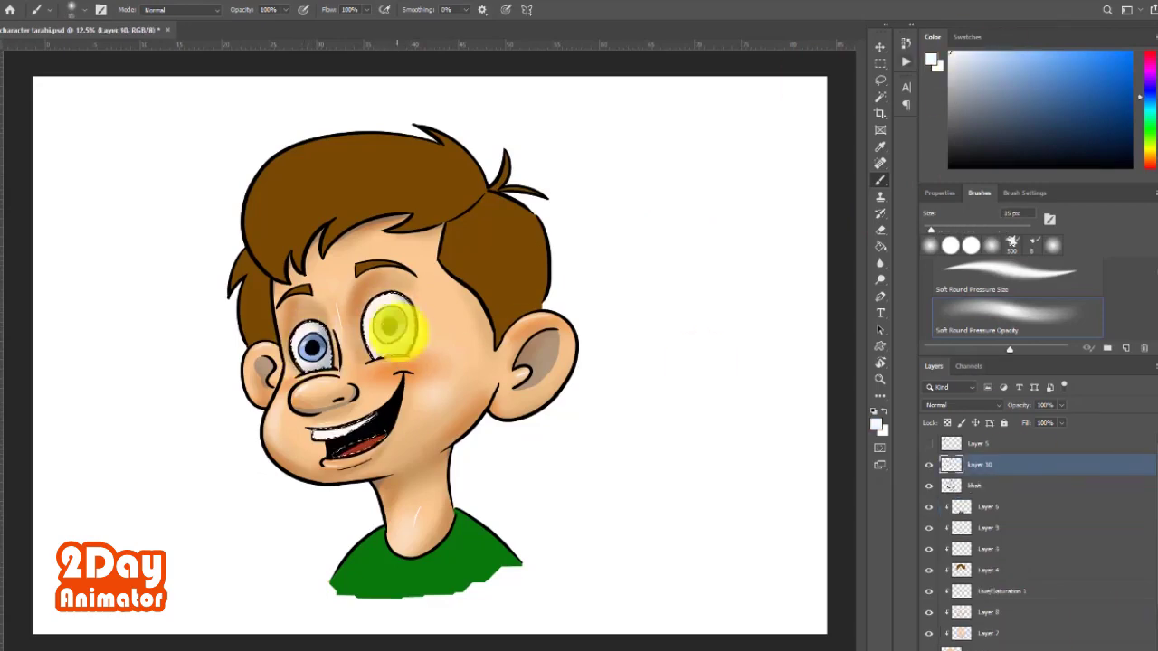
key("comma")
key("comma")
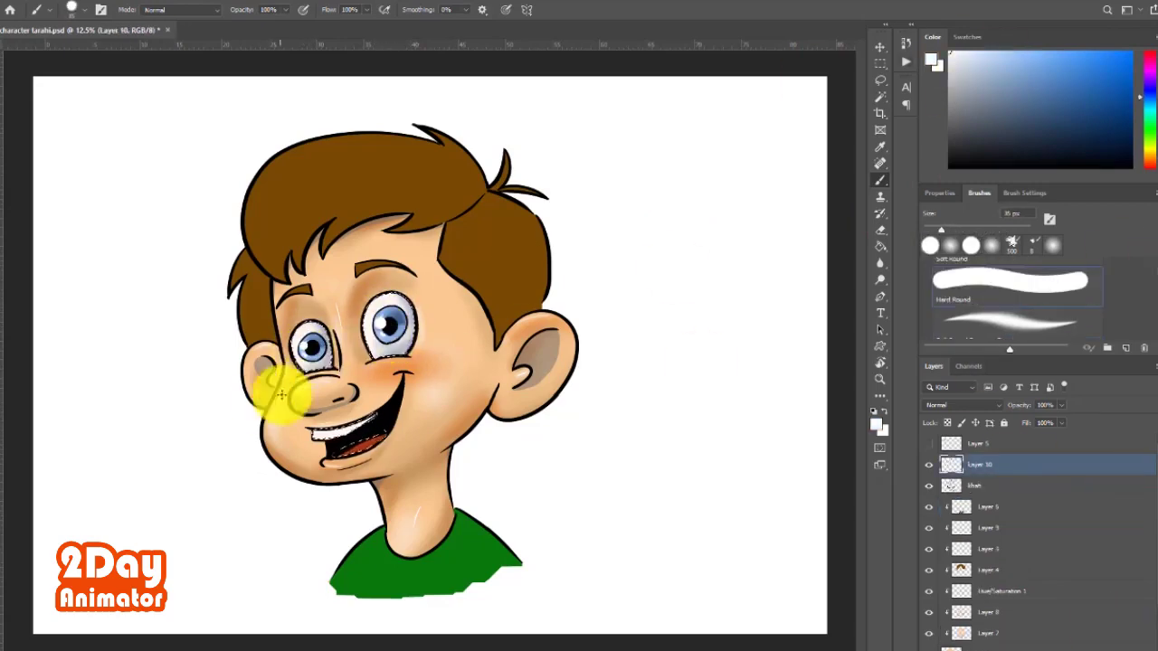
Load the hair selection on a new layer and pick dark brown for hair shadows.
left_click(960, 570, "ctrl")
key("ctrl+shift+alt+n")
key("period")
left_click(1126, 132)
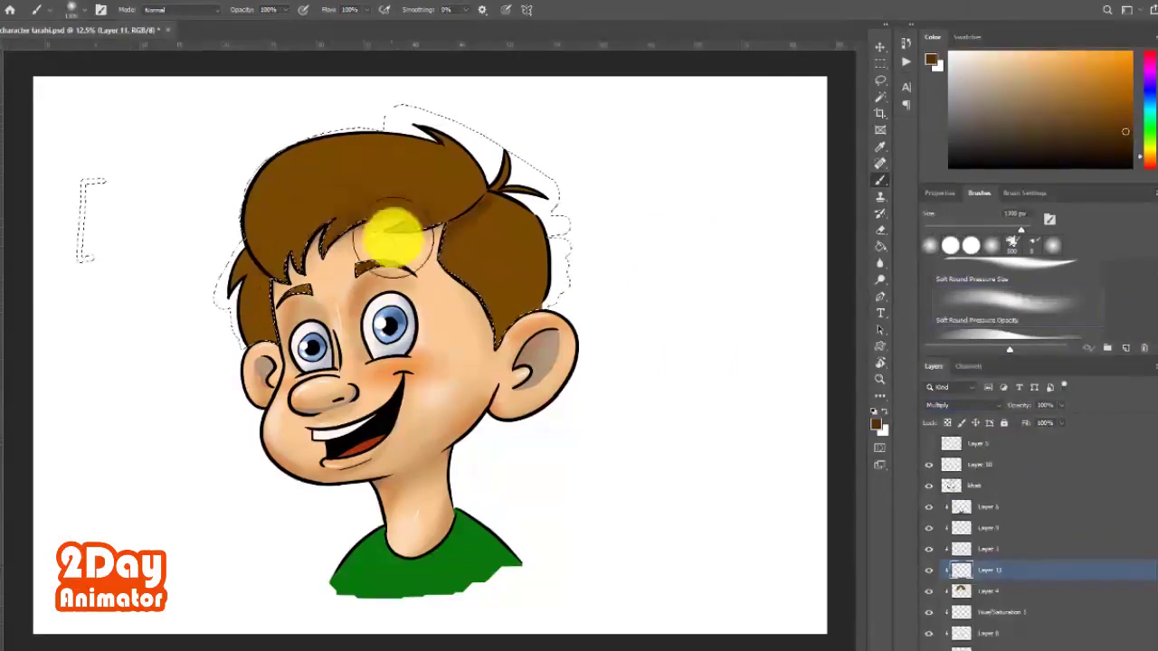
Shade the hair edges darker brown, then load the shirt selection on a new layer.
mouse_move(393, 237)
left_mouse_down()
mouse_move(331, 220)
mouse_move(478, 163)
left_mouse_up()
key("ctrl+d")
key("ctrl+shift+alt+n")
left_click_drag(1002, 589, 966, 534)
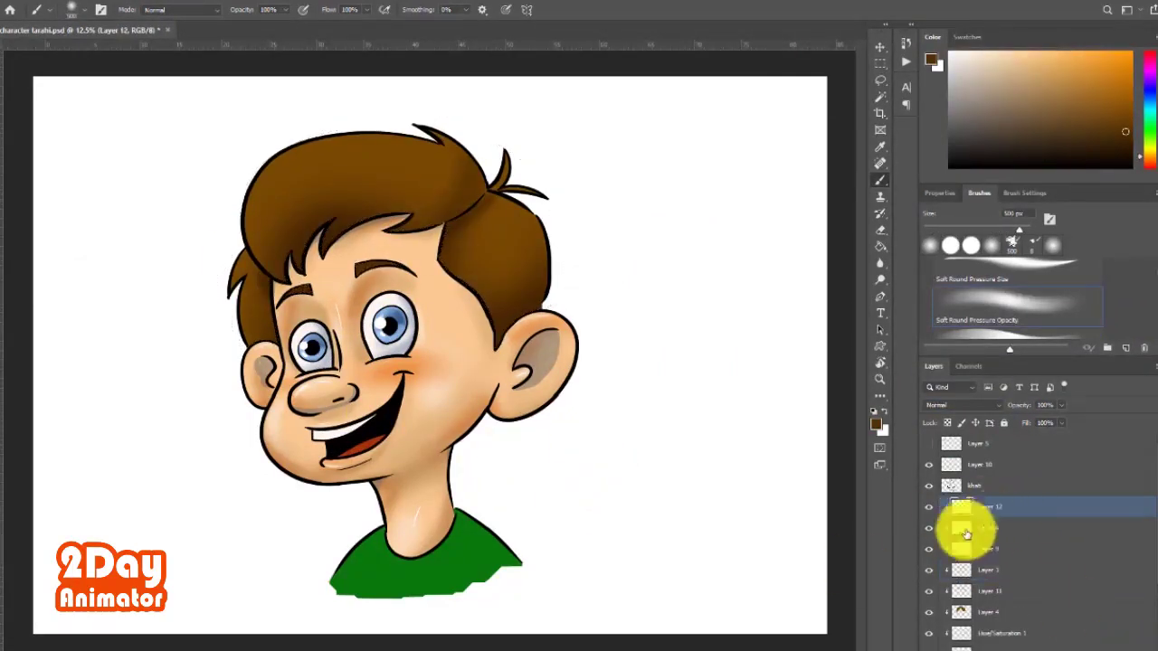
left_click(967, 534, "ctrl")
Paint darker green shirt shadows near the collar and right shoulder on a Multiply layer.
left_click_drag(462, 520, 494, 549)
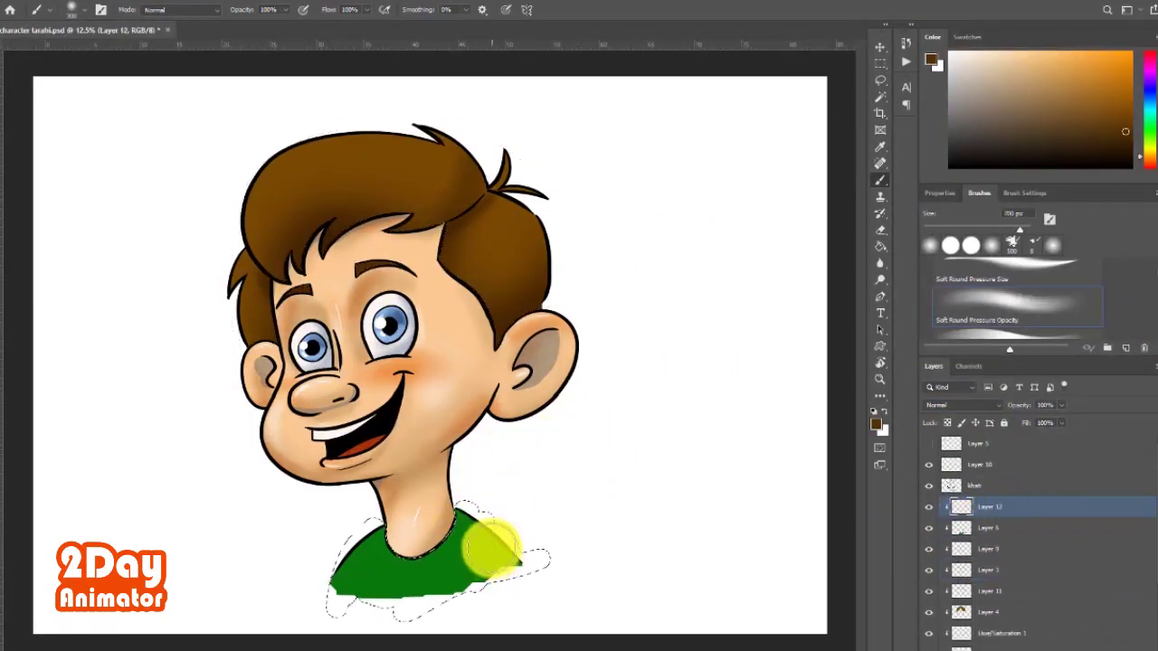
left_click(452, 543, "alt")
left_click(1136, 142)
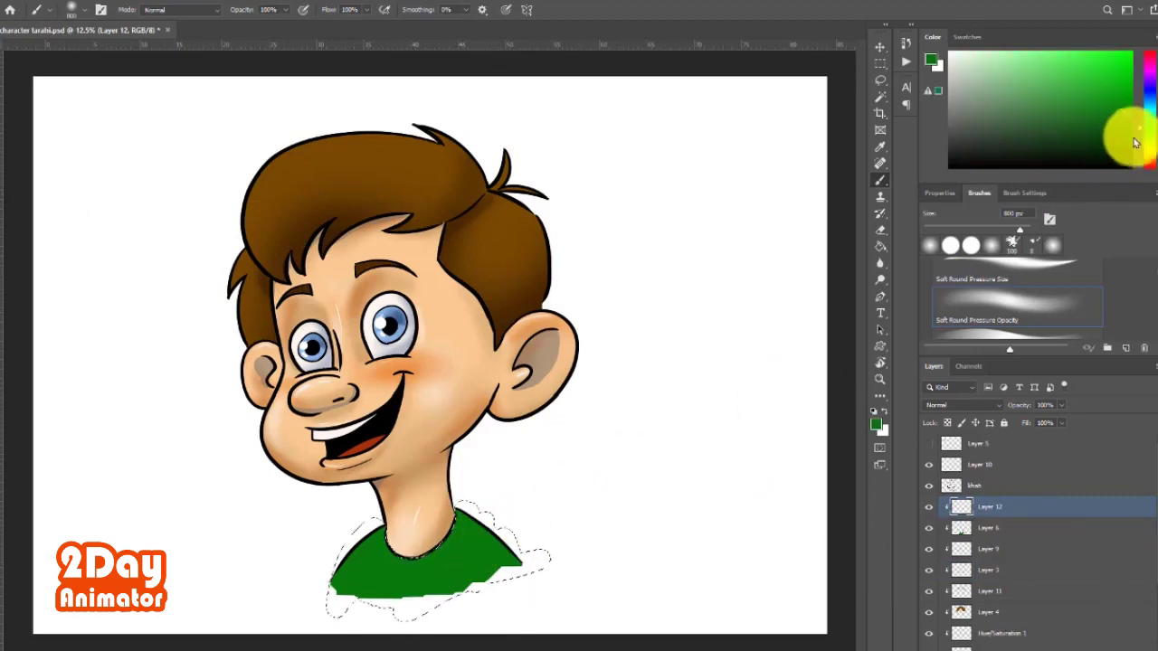
left_click(974, 406)
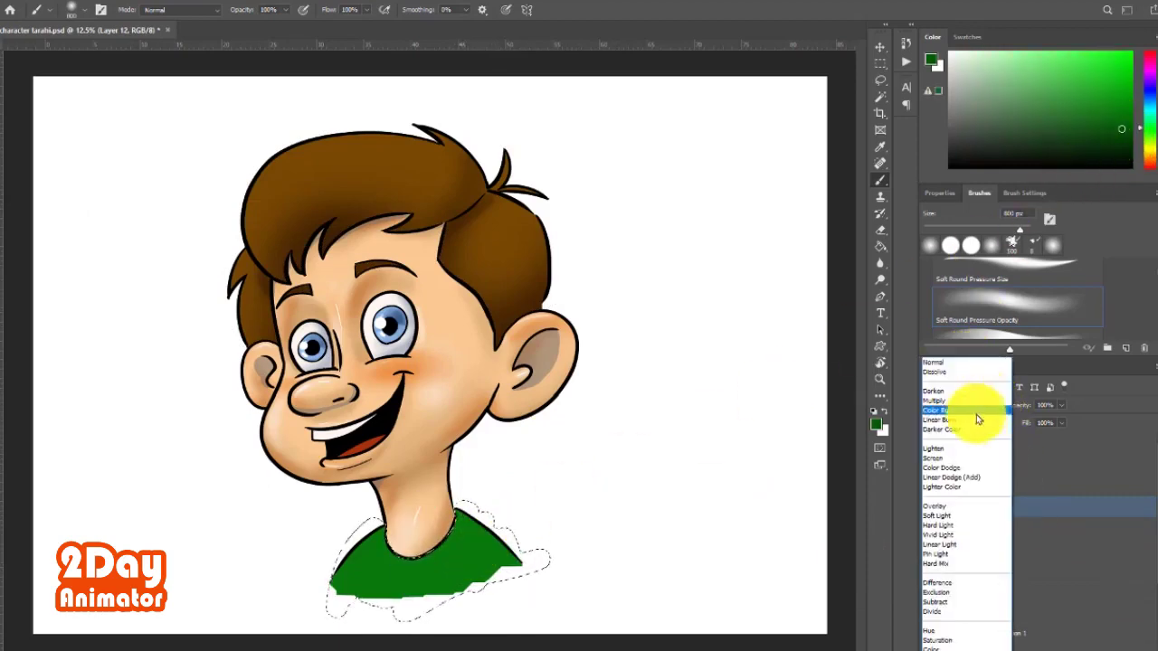
left_click(945, 401)
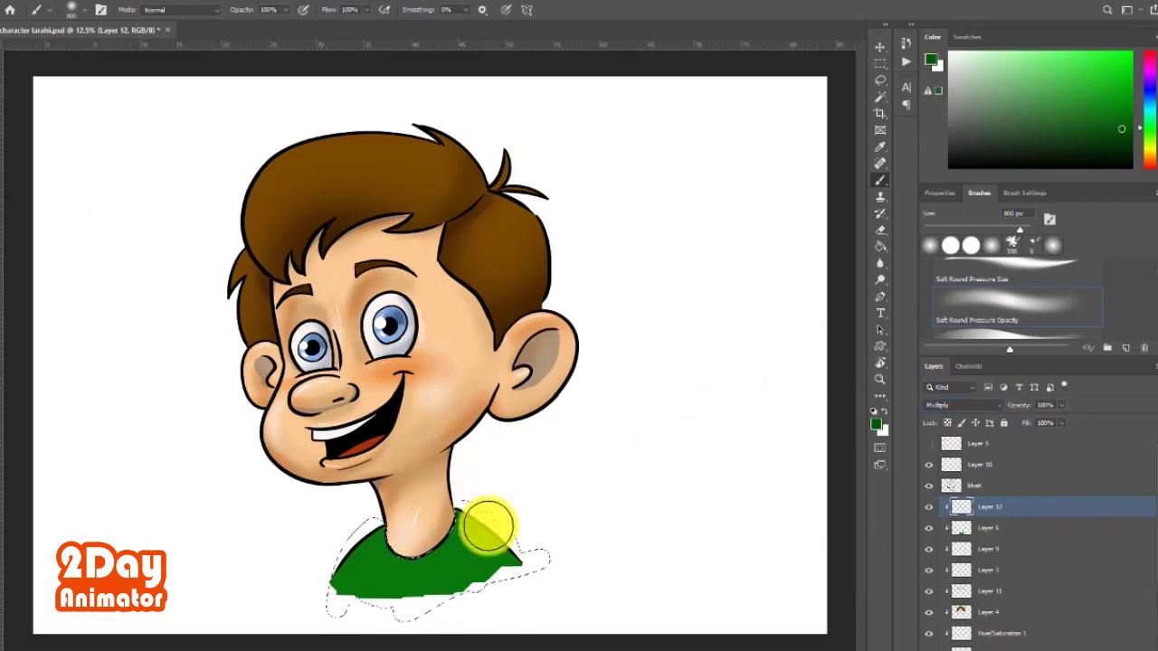
mouse_move(489, 525)
left_mouse_down()
mouse_move(362, 625)
mouse_move(447, 555)
mouse_move(391, 561)
mouse_move(434, 561)
left_mouse_up()
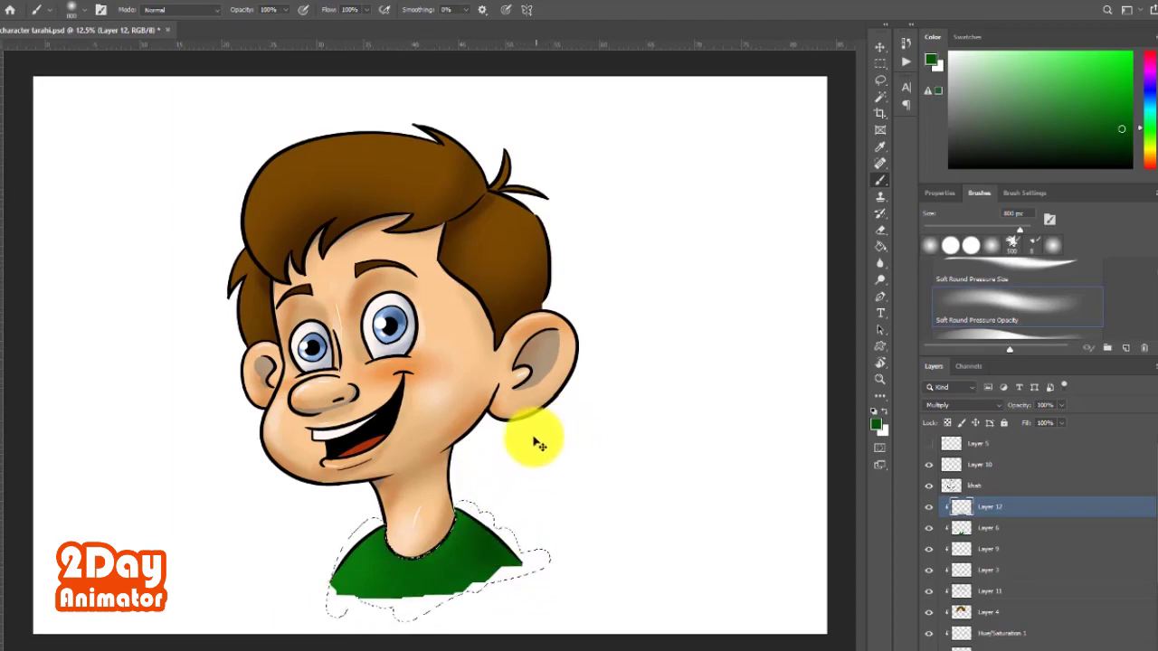
key("ctrl+d")
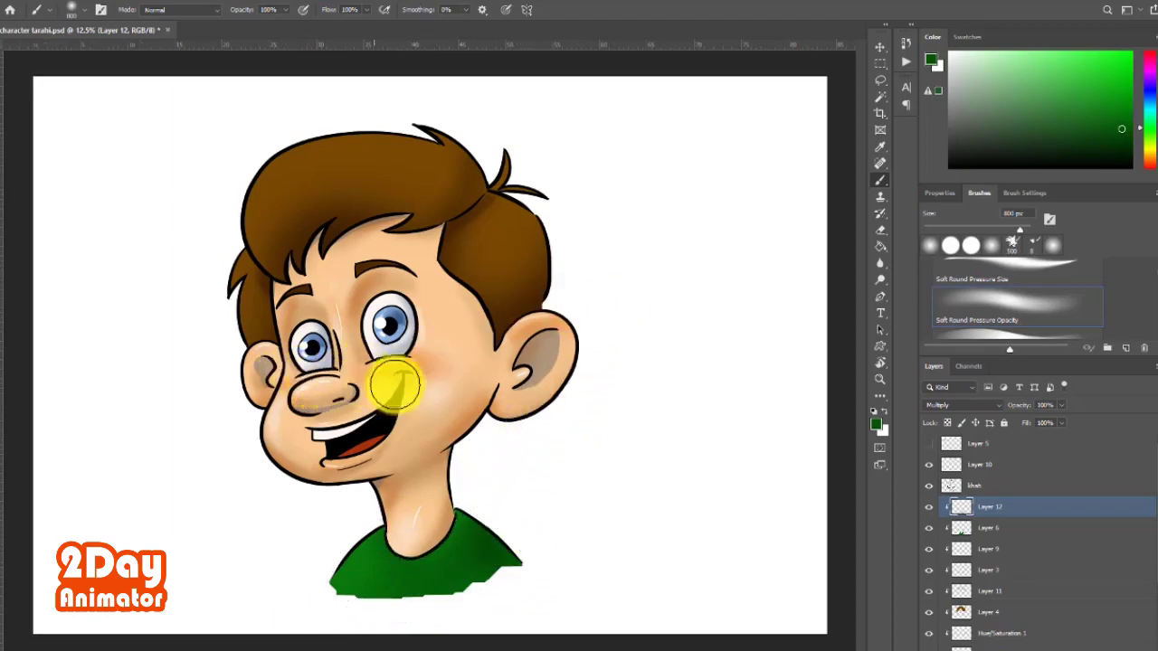
left_click(1006, 485)
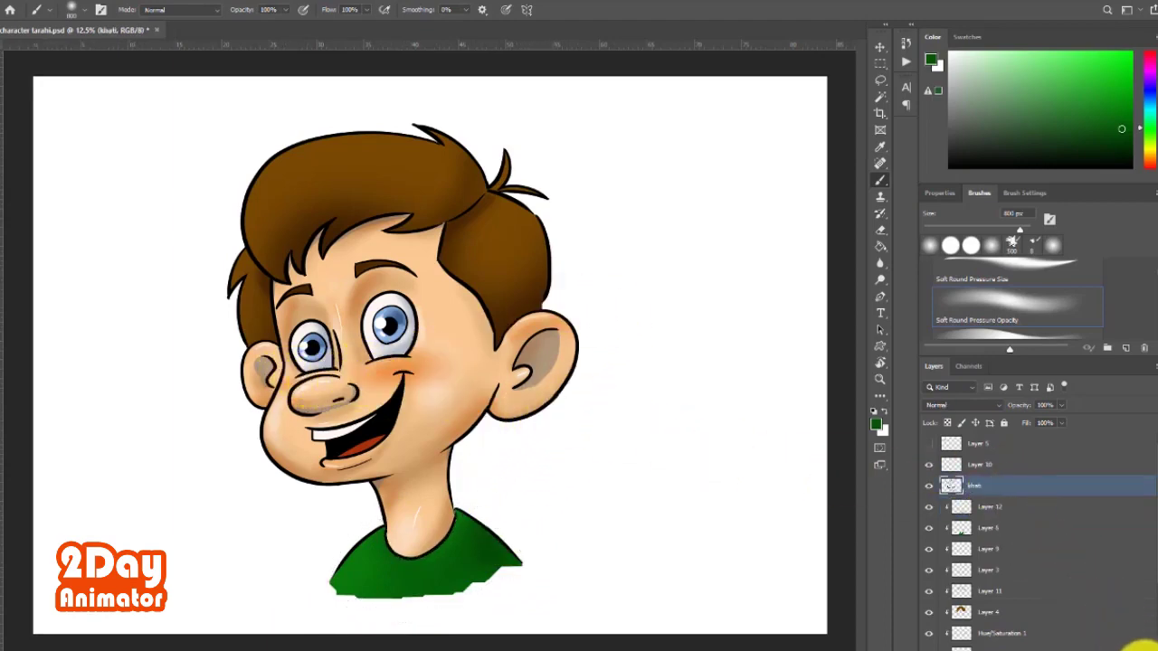
Tint the lineart warm brown using a clipped Overlay layer filled with sampled brown.
key("ctrl+j")
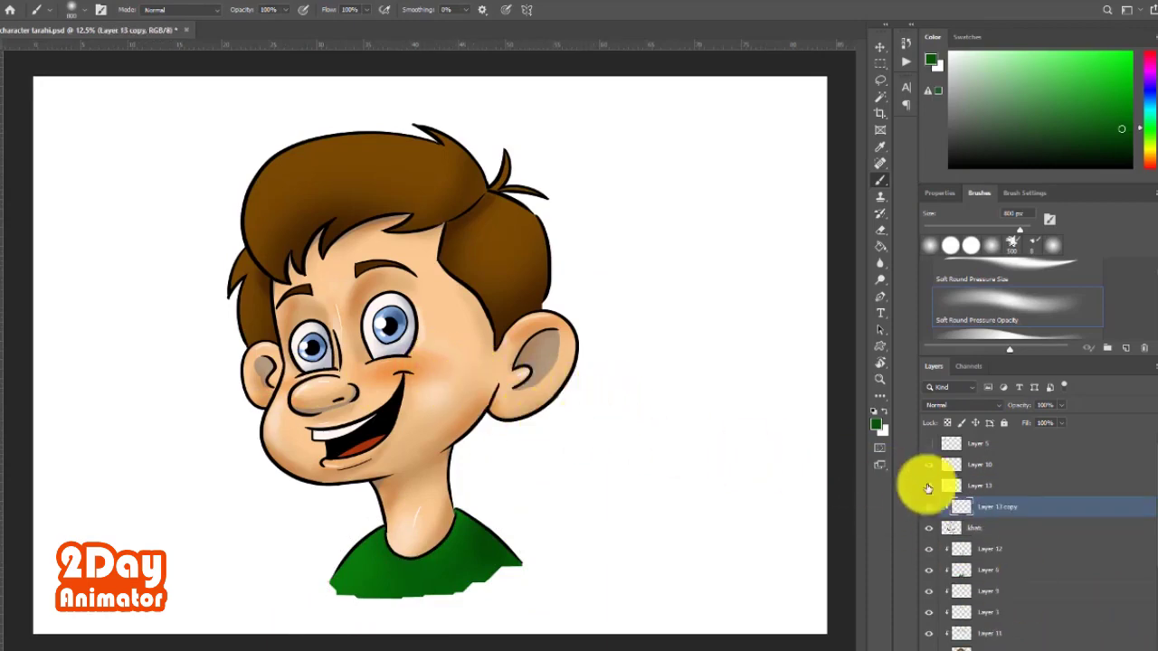
left_click(990, 532)
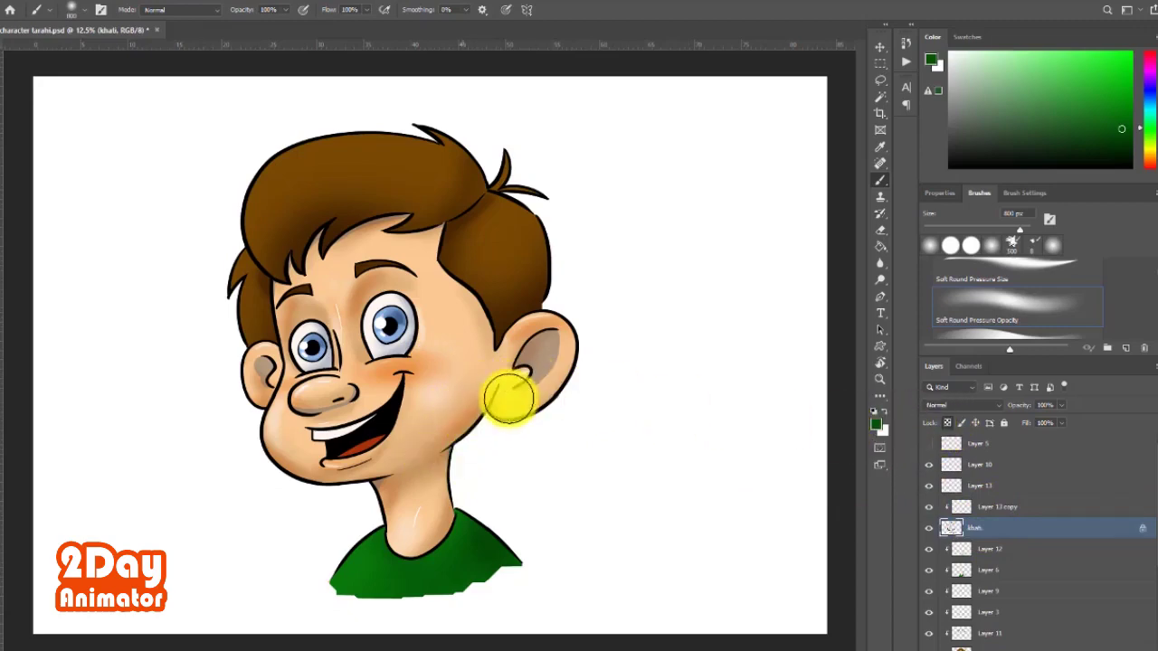
left_click(499, 409, "alt")
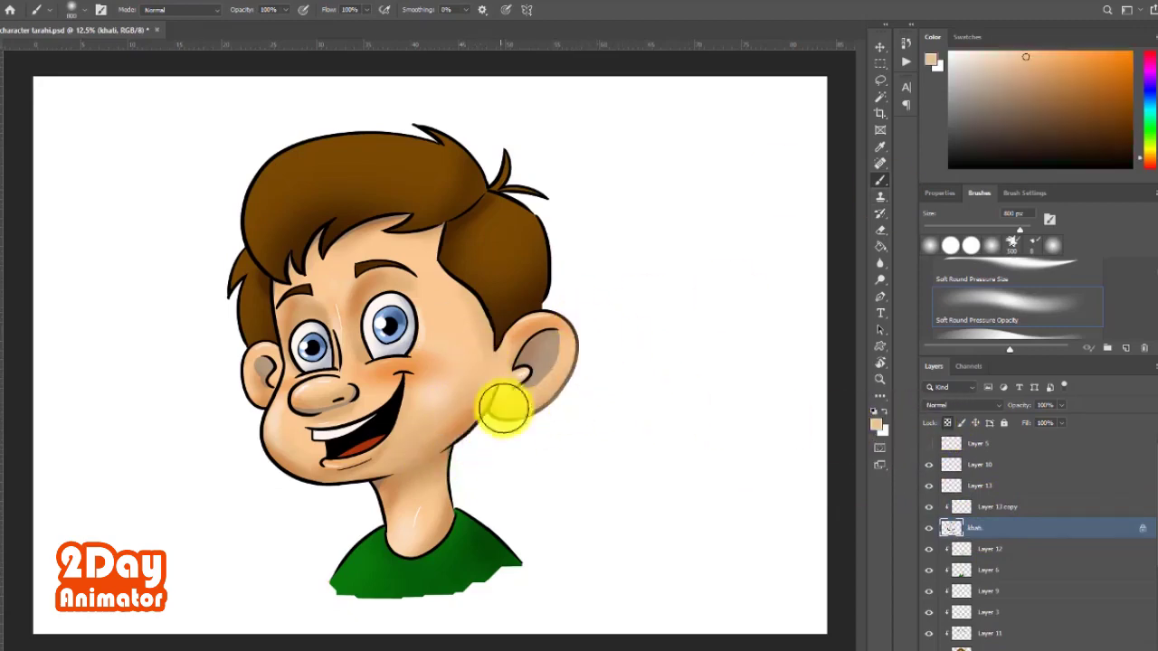
left_click(1022, 509)
left_click(466, 413, "alt")
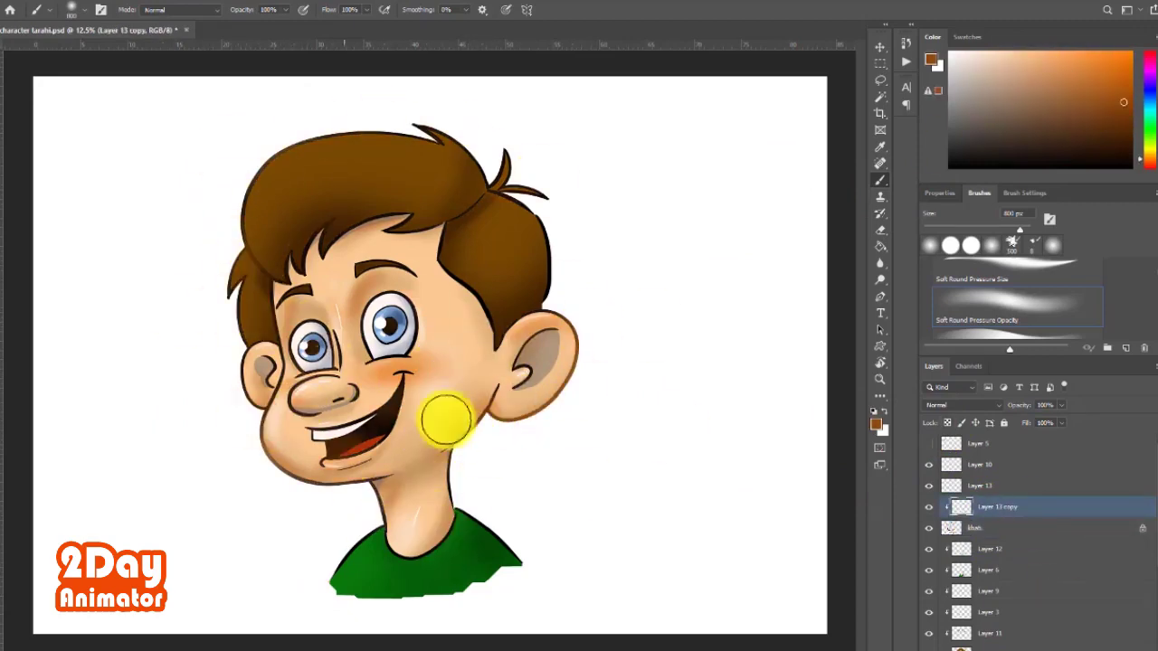
left_click(960, 405)
left_click(943, 463)
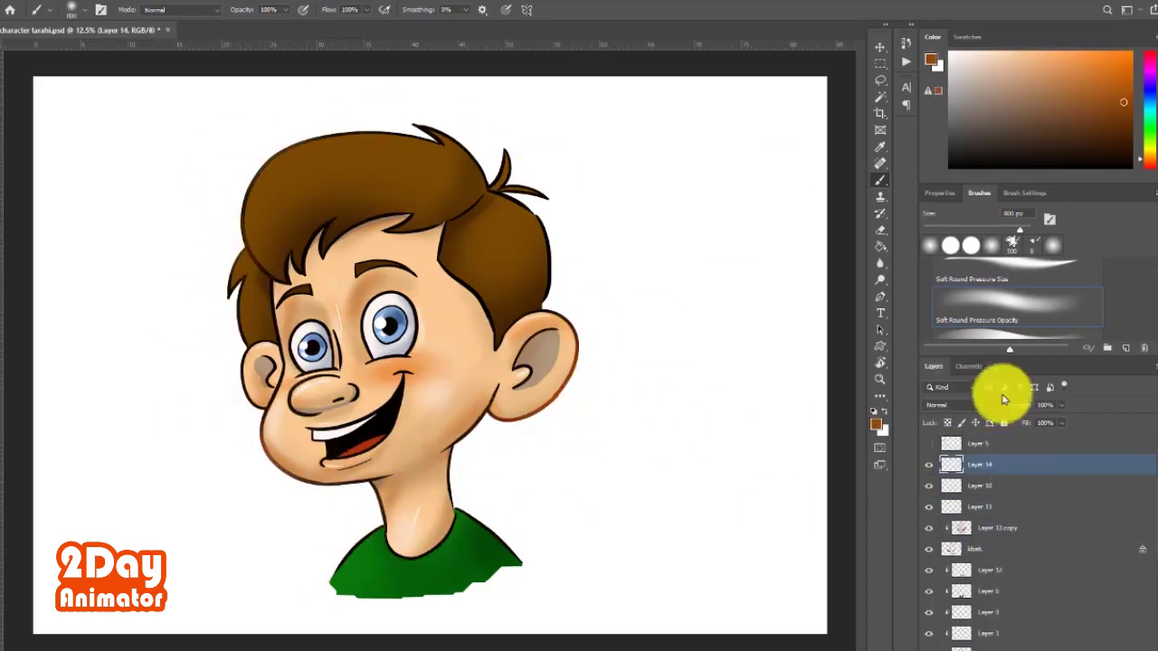
Group the colouring layers into Group 1.
left_click(995, 486)
left_click(1005, 607, "shift")
key("ctrl+g")
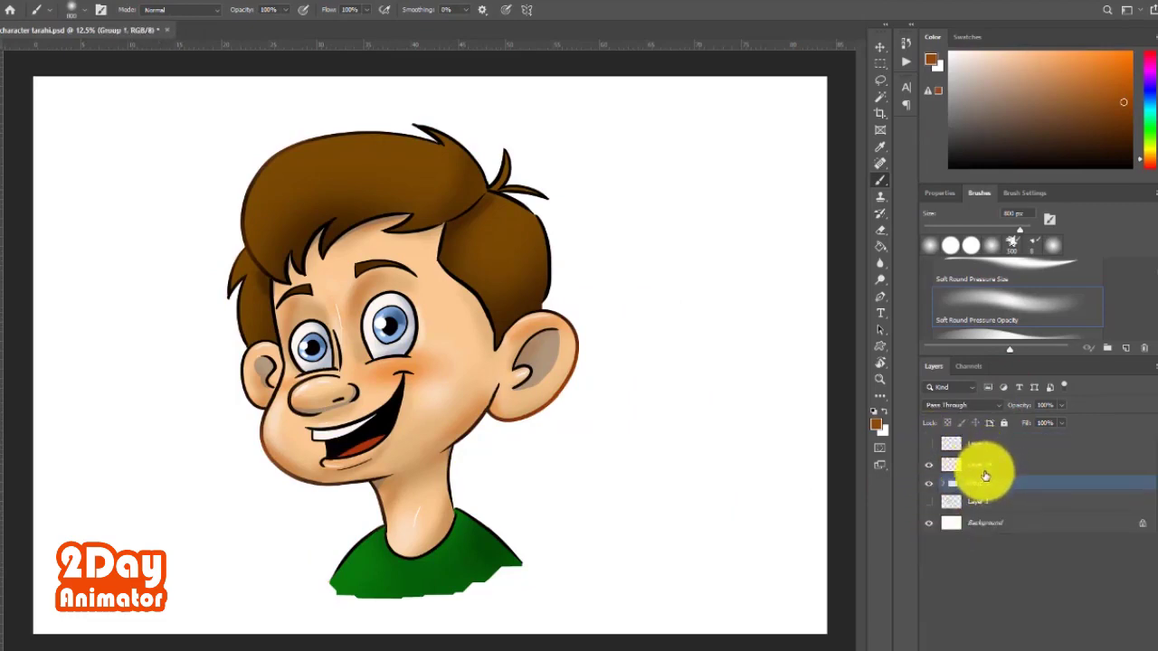
On Layer 14, paint soft orange with a 2500 px brush across the boy's hair and face.
left_click(983, 470)
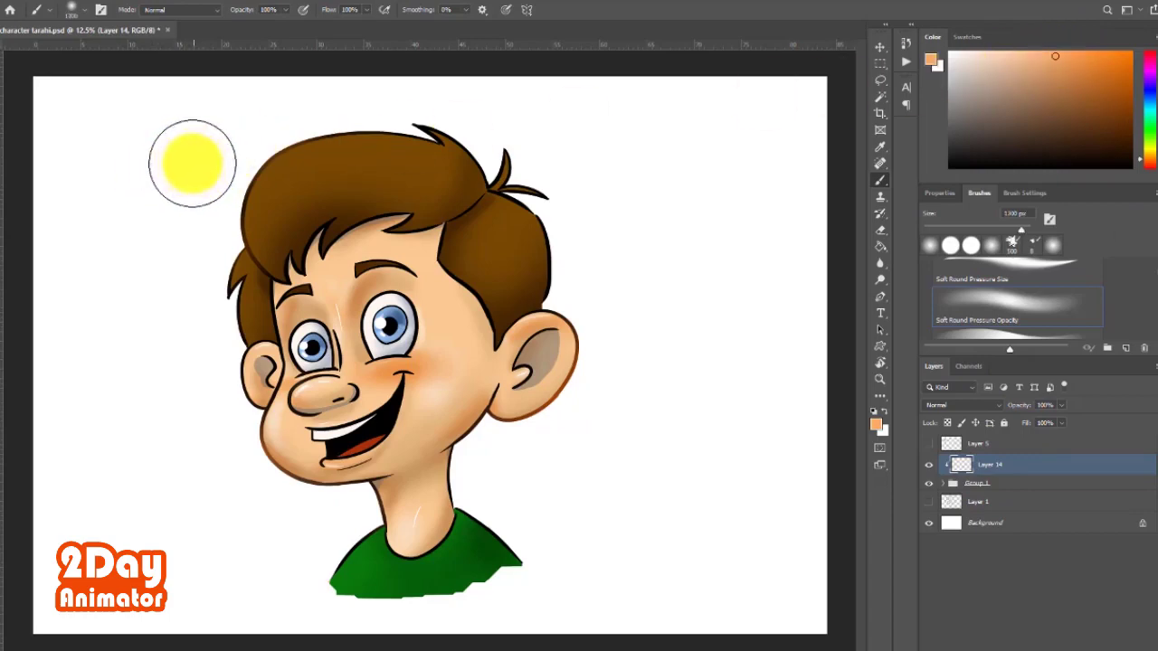
key("bracketright")
key("bracketright")
key("bracketright")
mouse_move(212, 155)
left_mouse_down()
mouse_move(267, 139)
mouse_move(196, 281)
mouse_move(279, 132)
left_mouse_up()
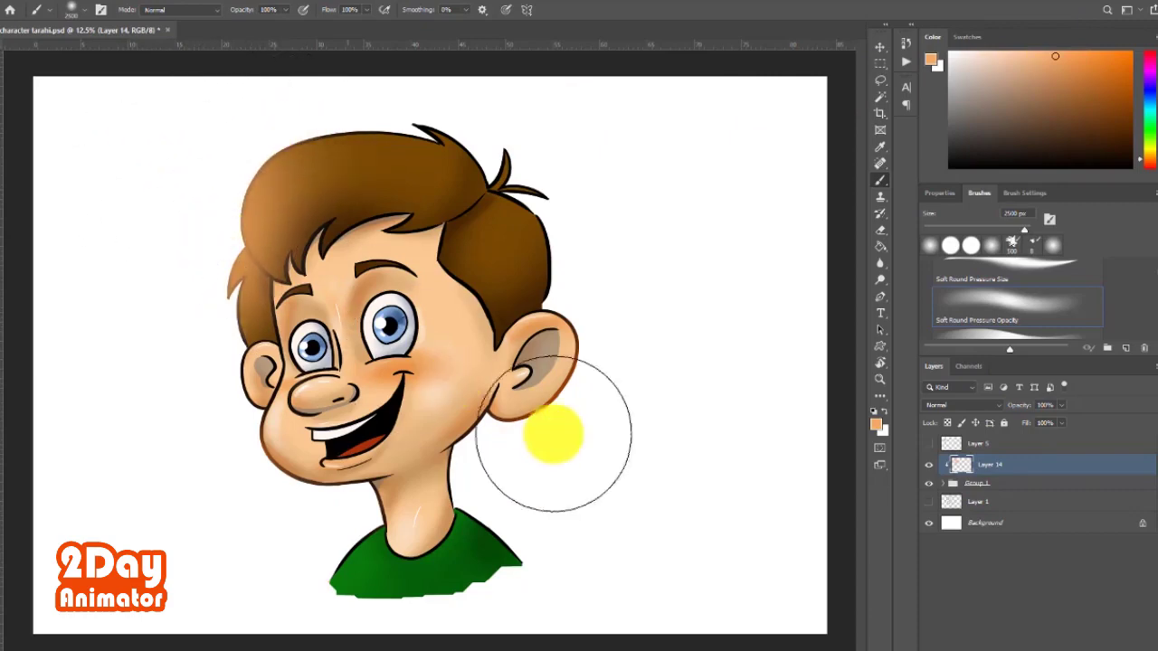
left_click_drag(335, 161, 479, 155)
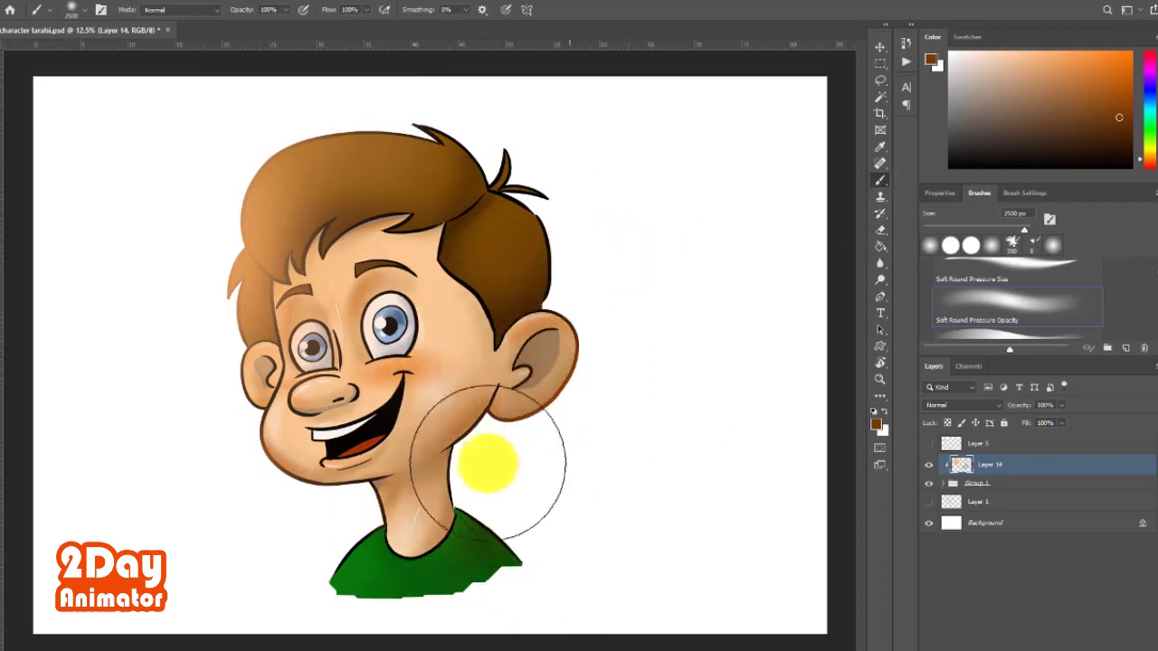
Compare blend modes such as Color Dodge, then set the orange glow layer to Soft Light.
left_click(950, 406)
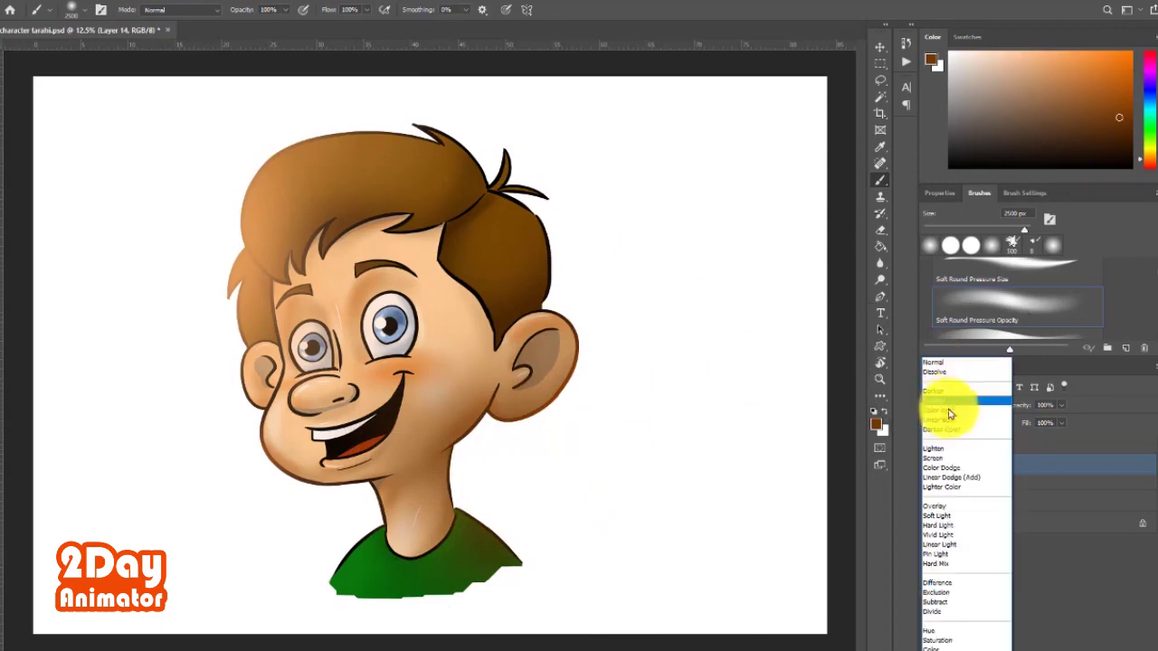
left_click(941, 406)
left_click(941, 468)
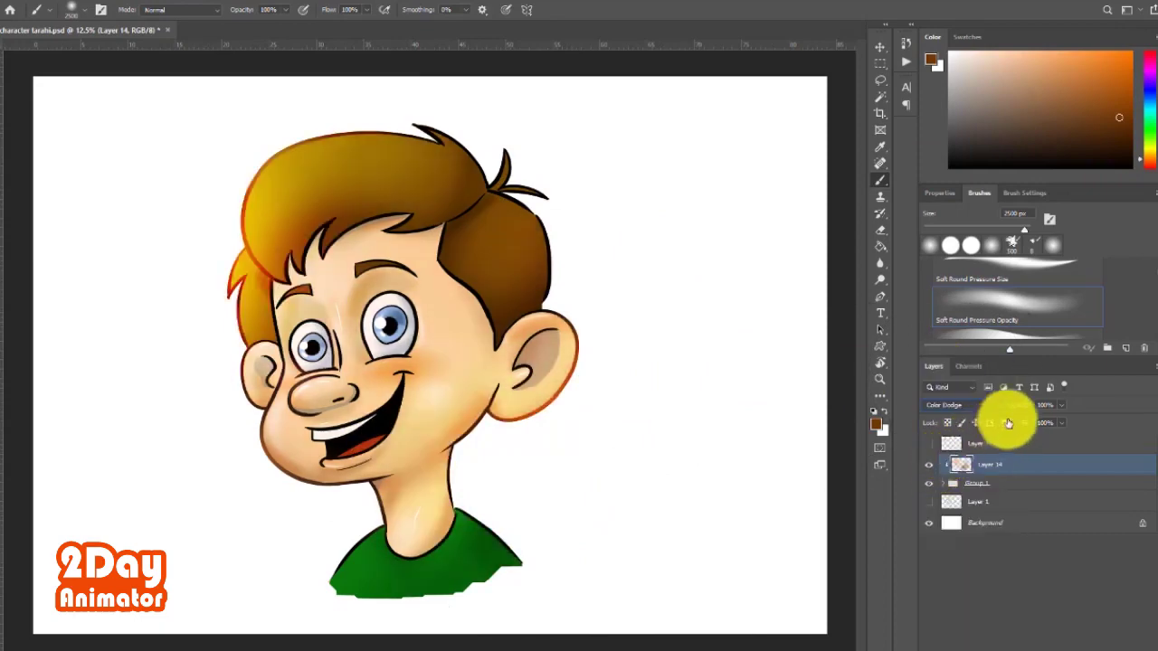
left_click(959, 404)
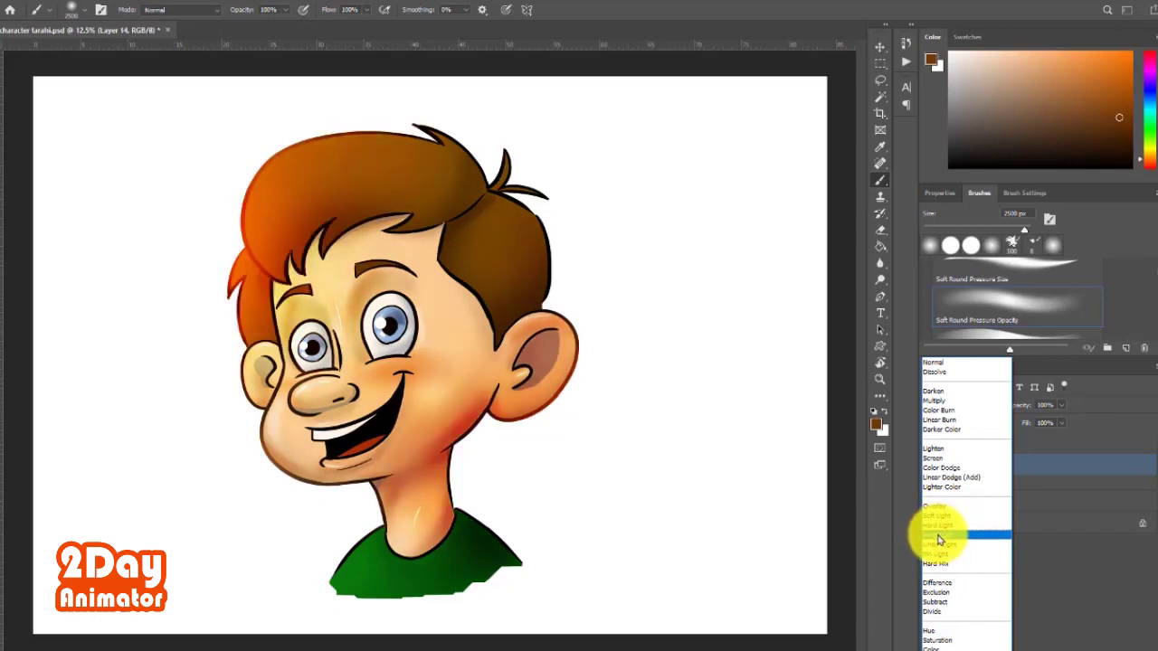
left_click(938, 515)
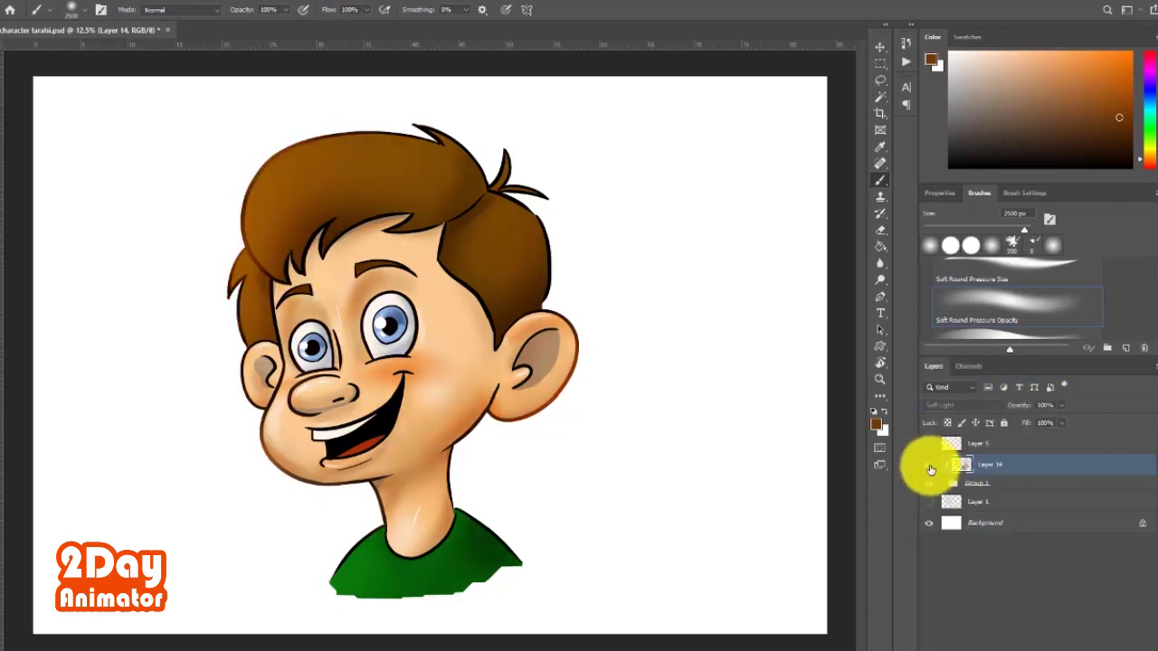
key("ctrl+minus")
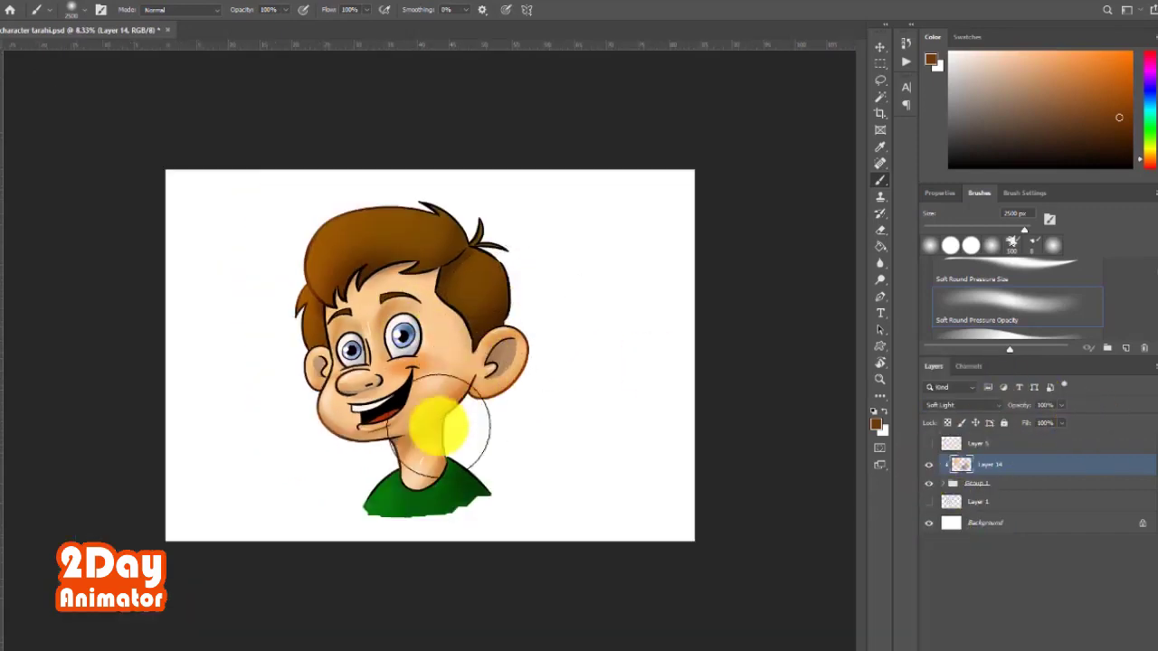